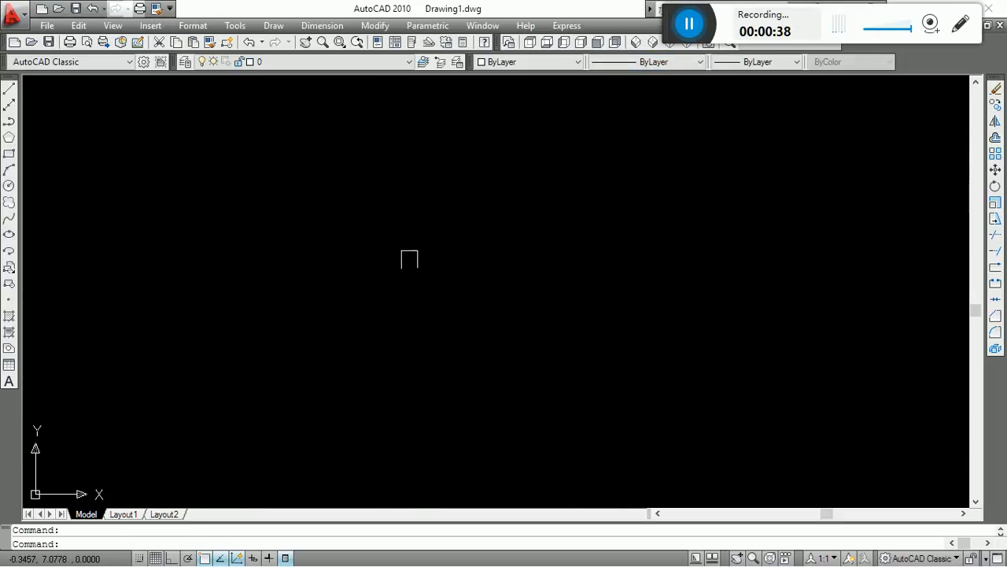
Draw a single horizontal line across the middle of the drawing area with Ortho turned on.
key("Escape")
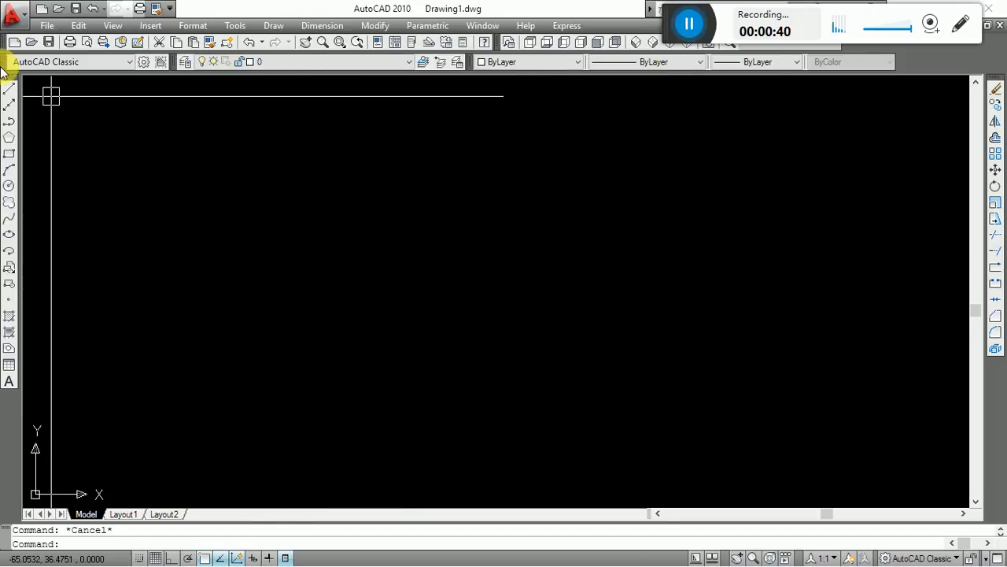
left_click(9, 91)
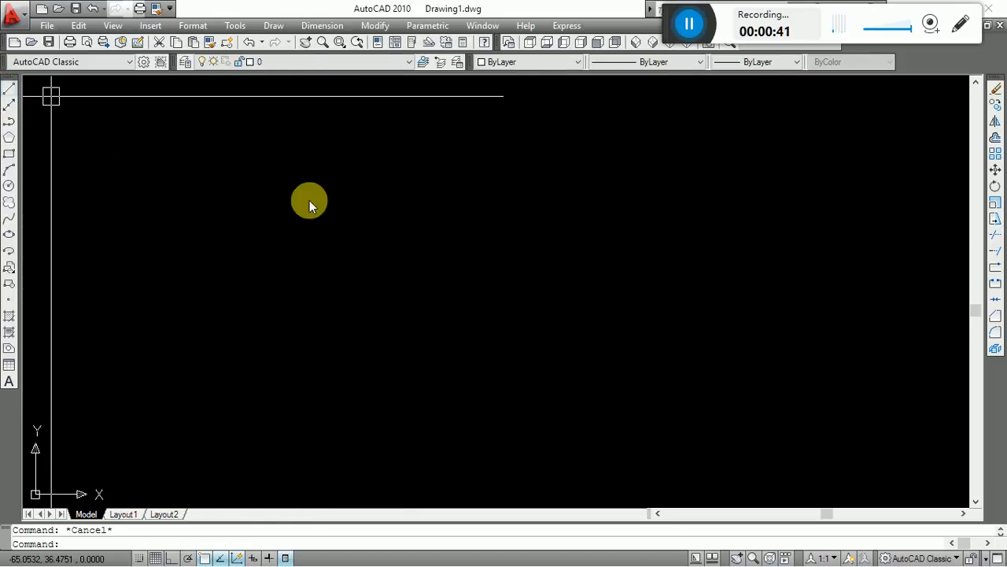
left_click(262, 291)
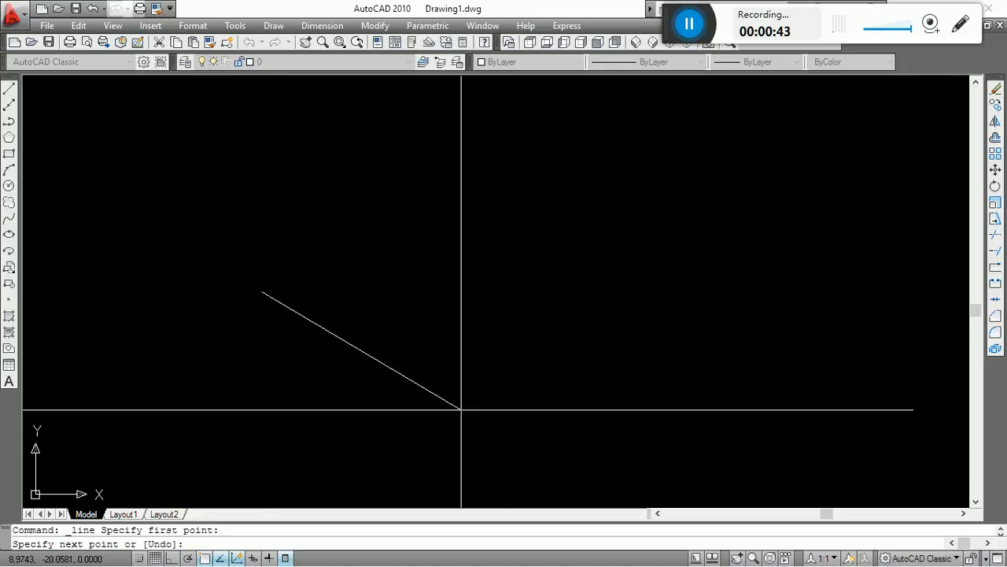
key("F8")
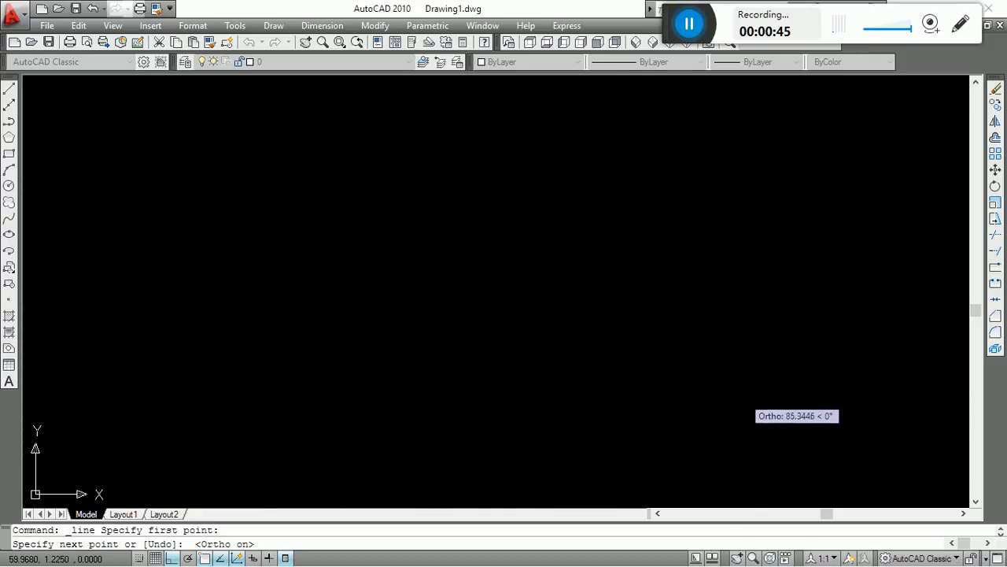
left_click(825, 401)
key("Escape")
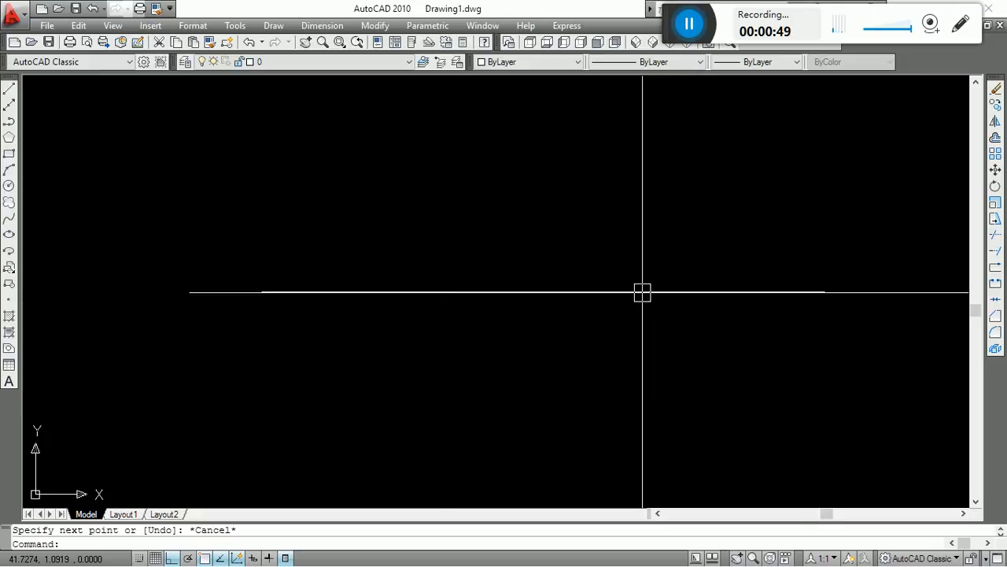
middle_click_drag(643, 292, 592, 329)
key("Escape")
left_click(603, 268)
left_click(416, 464)
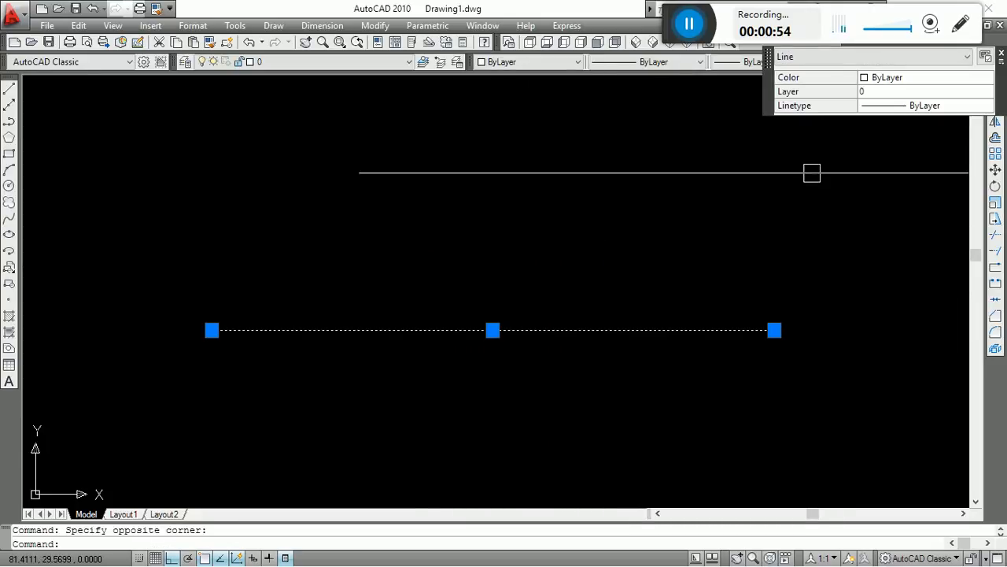
left_click(622, 247)
key("Escape")
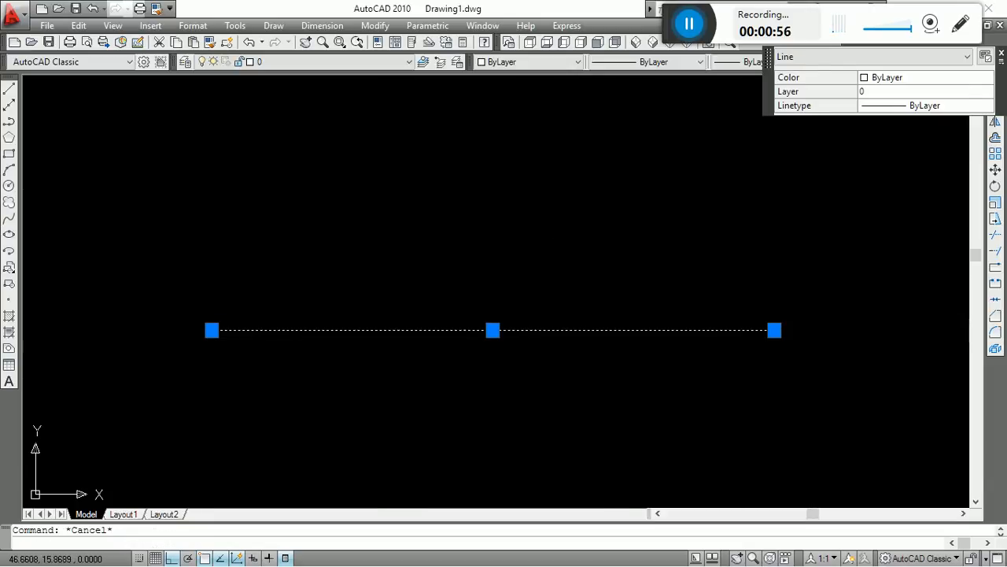
key("Escape")
Open the Linetype Manager and bring up the acad.lin linetypes available for loading.
left_click(669, 62)
left_click(647, 114)
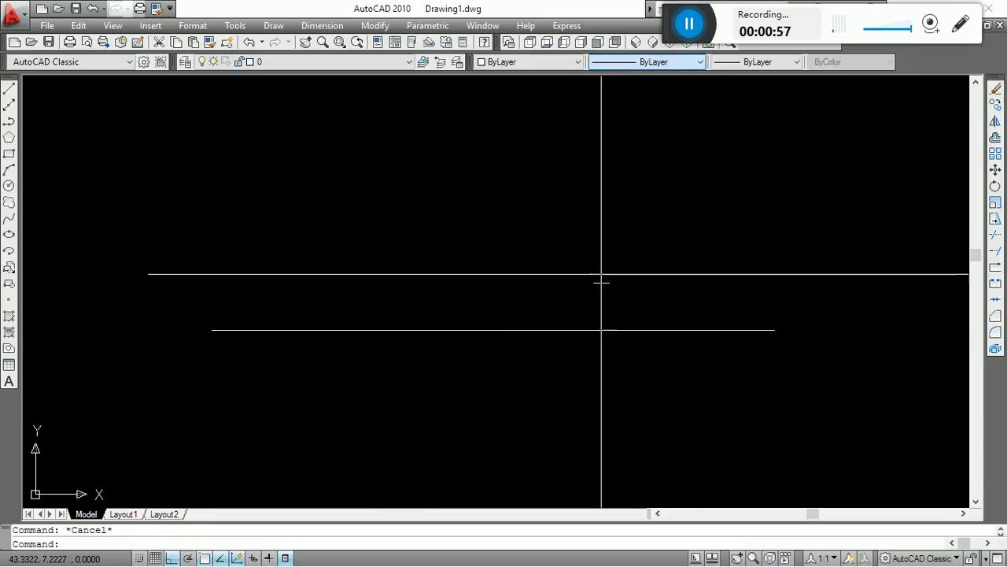
left_click(641, 62)
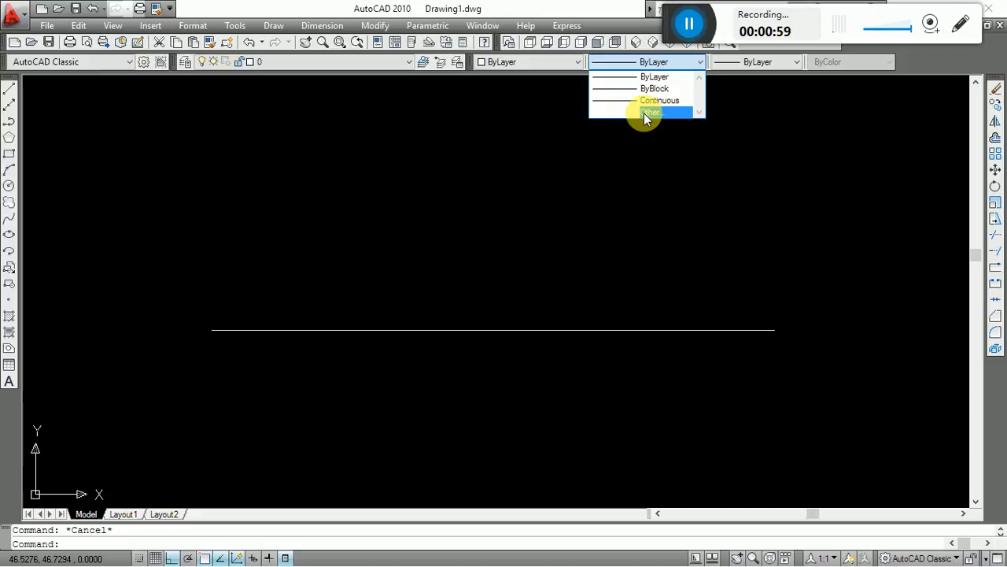
left_click(660, 76)
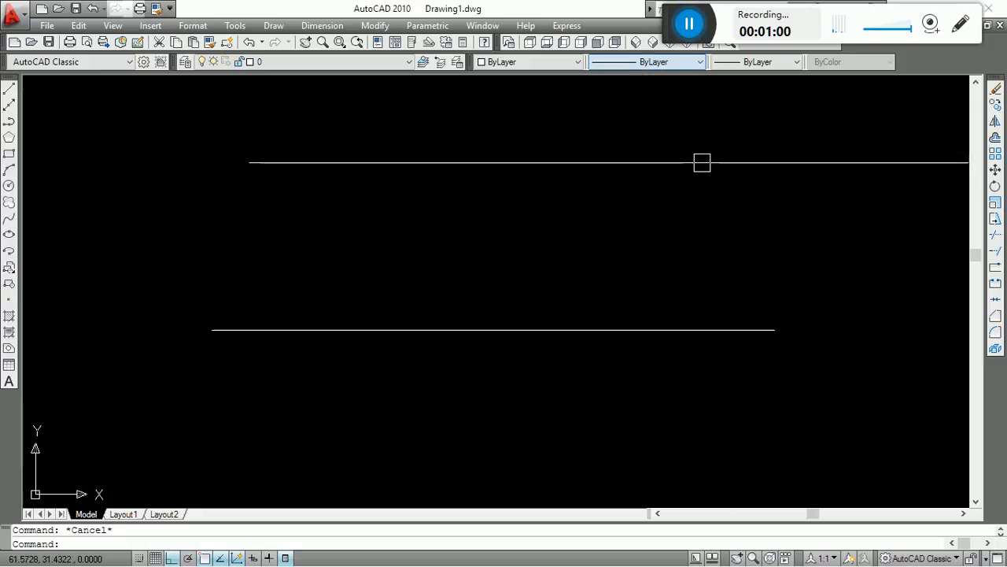
left_click(653, 63)
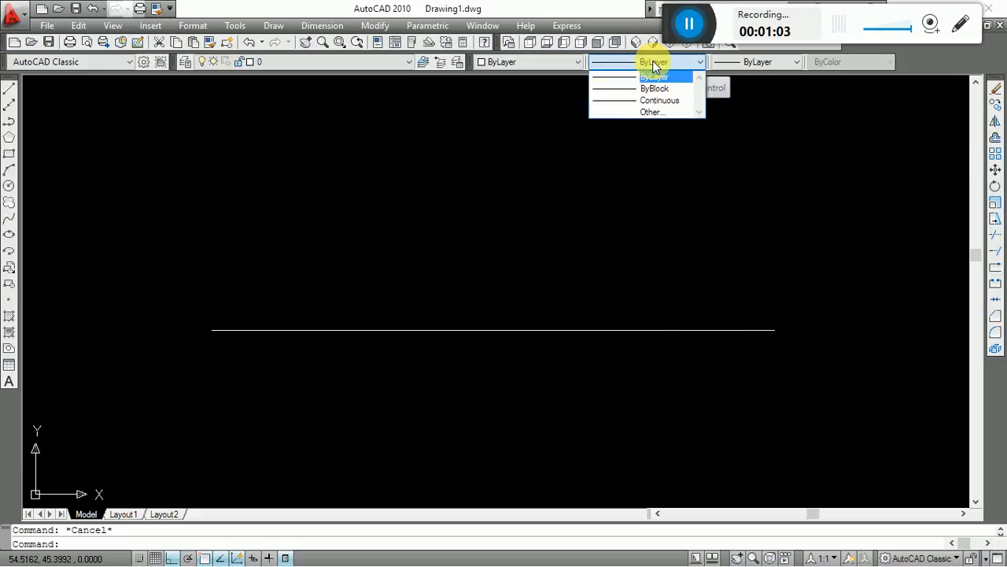
left_click(651, 112)
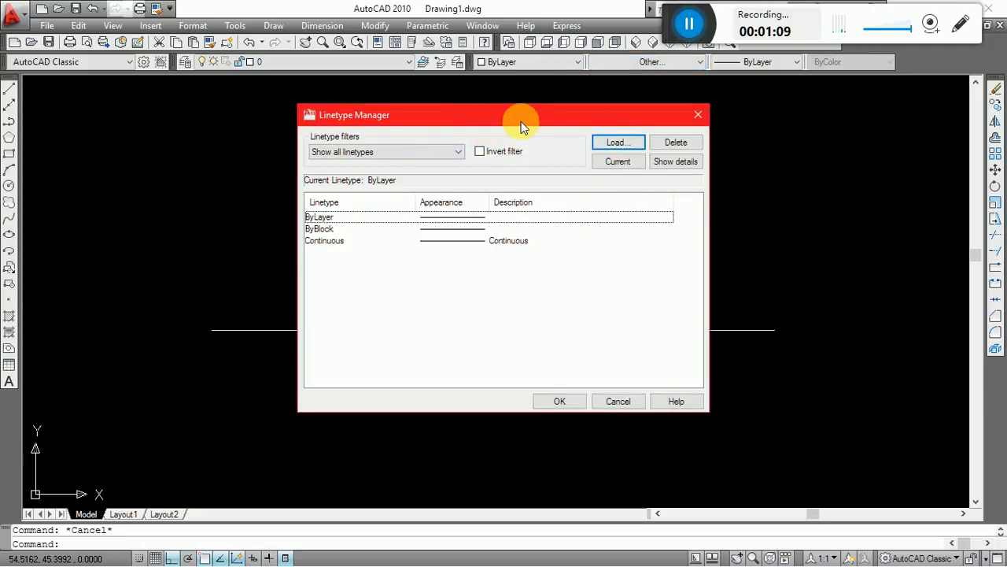
left_click_drag(531, 112, 529, 139)
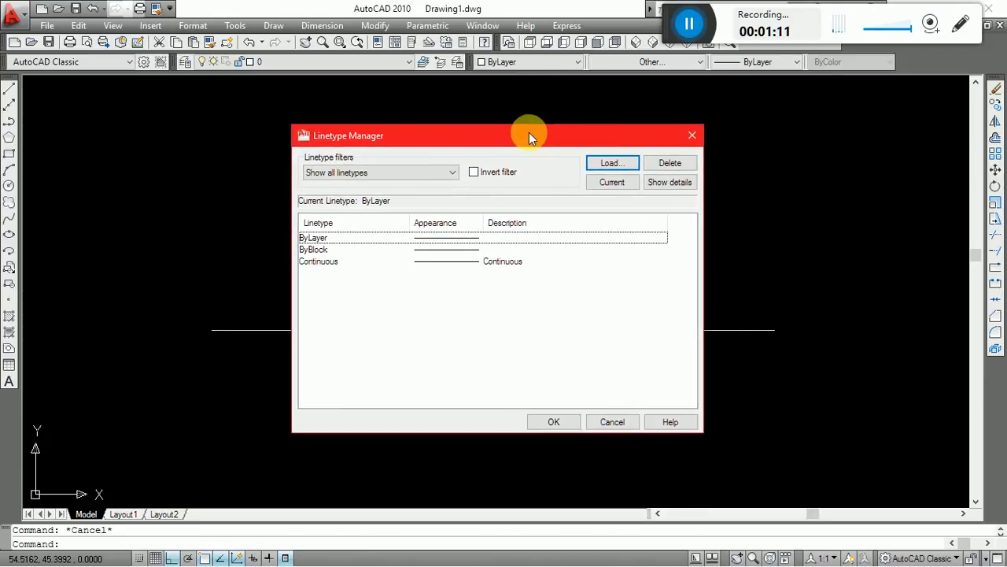
left_click(620, 172)
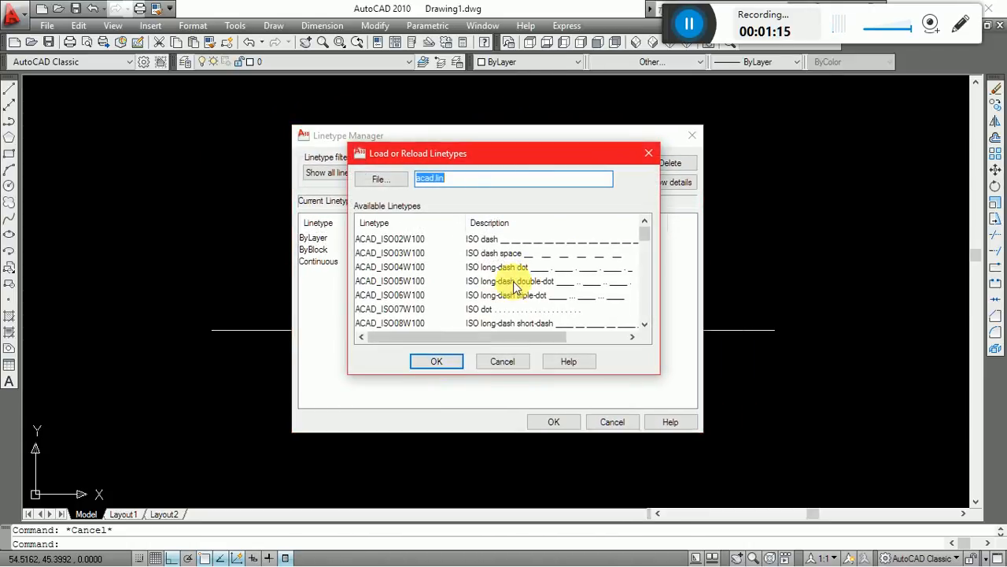
Examine the patterns of the ISO, BORDER, CENTER and DASHDOT linetypes available in acad.lin.
left_click(643, 264)
left_click(644, 228)
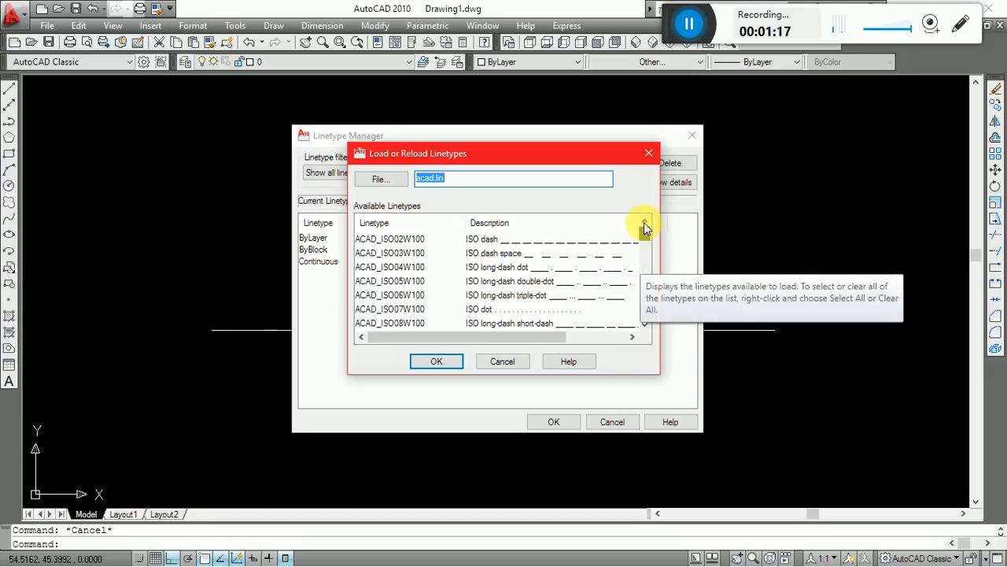
left_click(386, 238)
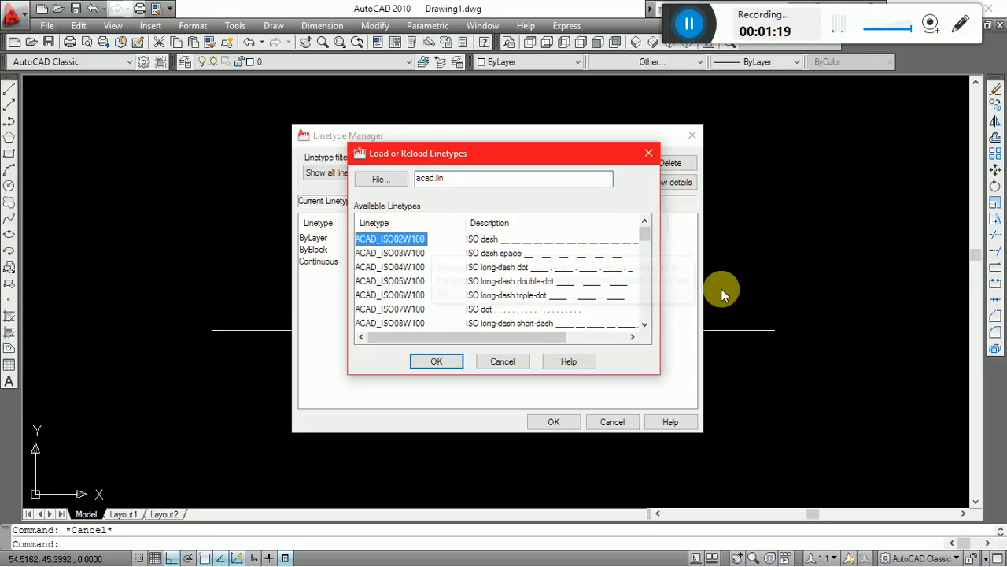
left_click(646, 327)
left_click(646, 327)
left_click(646, 327)
left_click(646, 327)
left_click(646, 328)
double_click(646, 328)
left_click(646, 327)
left_click(646, 327)
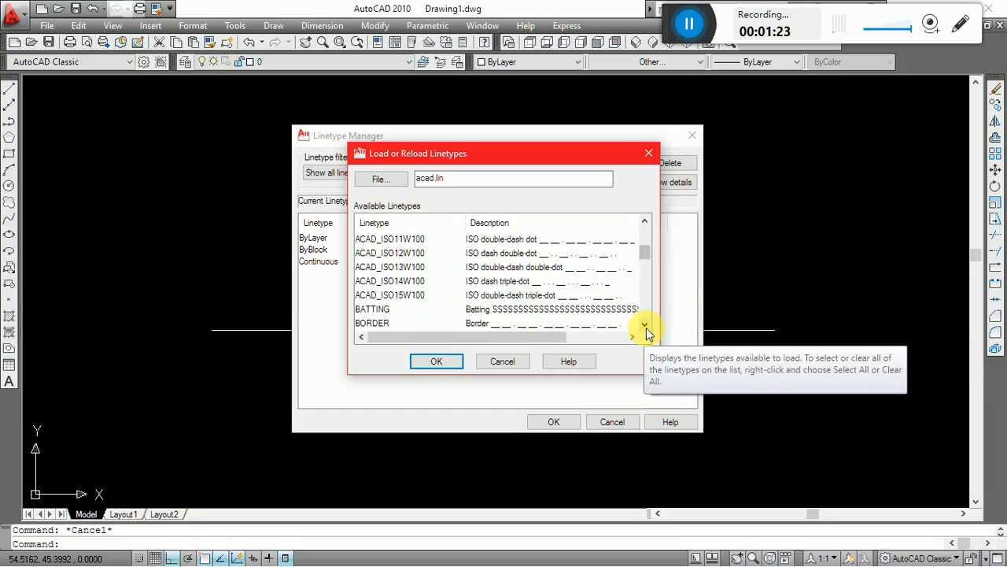
left_click(646, 328)
left_click(647, 328)
left_click(646, 327)
left_click(646, 327)
left_click(644, 328)
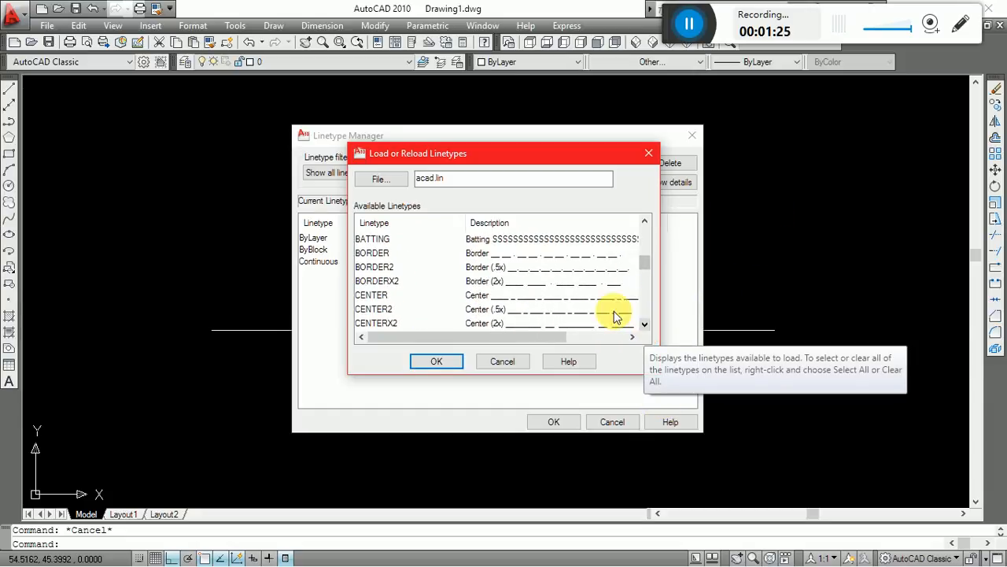
left_click(499, 256)
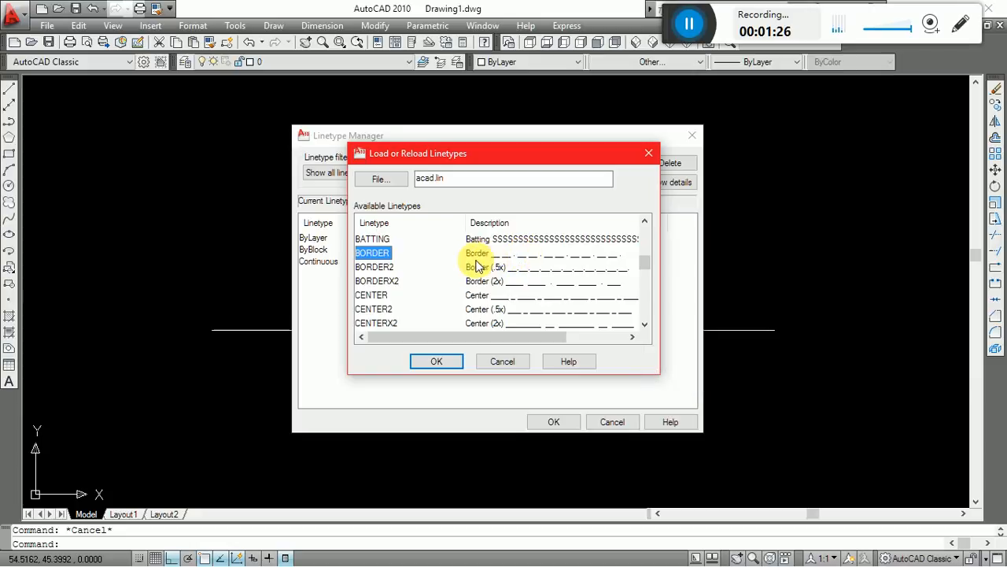
left_click(644, 326)
left_click(368, 282)
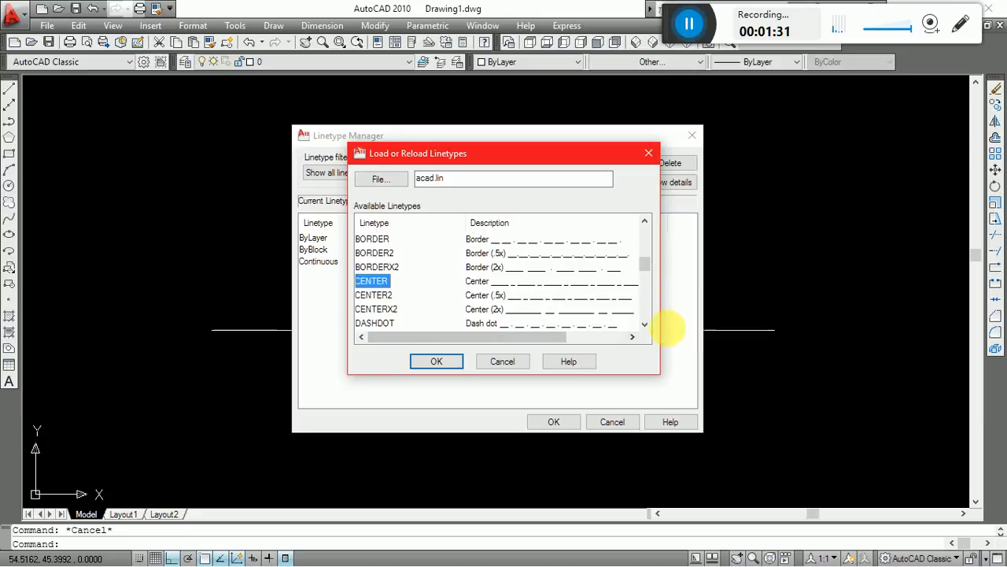
left_click(375, 326)
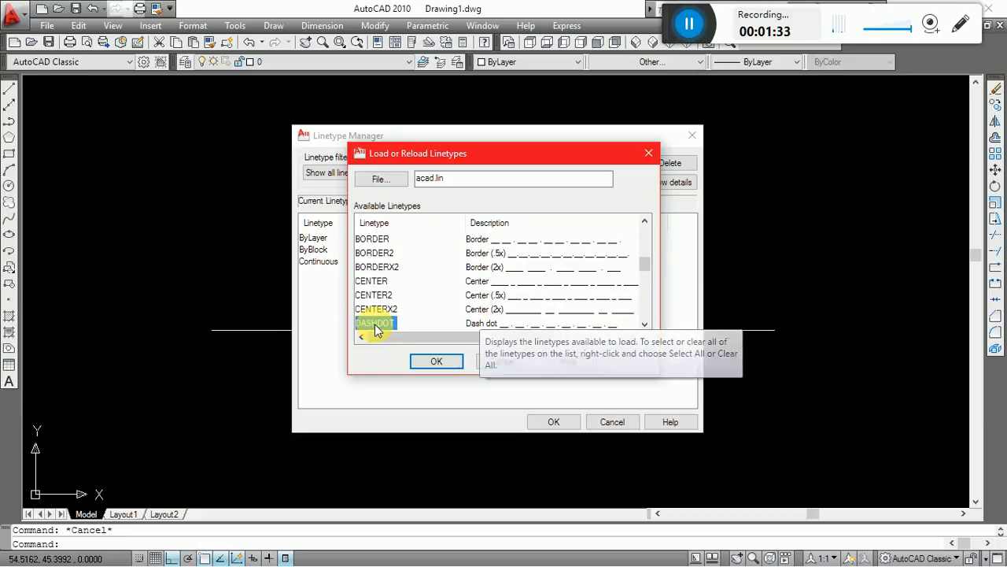
Examine the remaining acad.lin linetypes down to ZIGZAG, including PHANTOM and HIDDENX2.
left_click(645, 324)
left_click(644, 324)
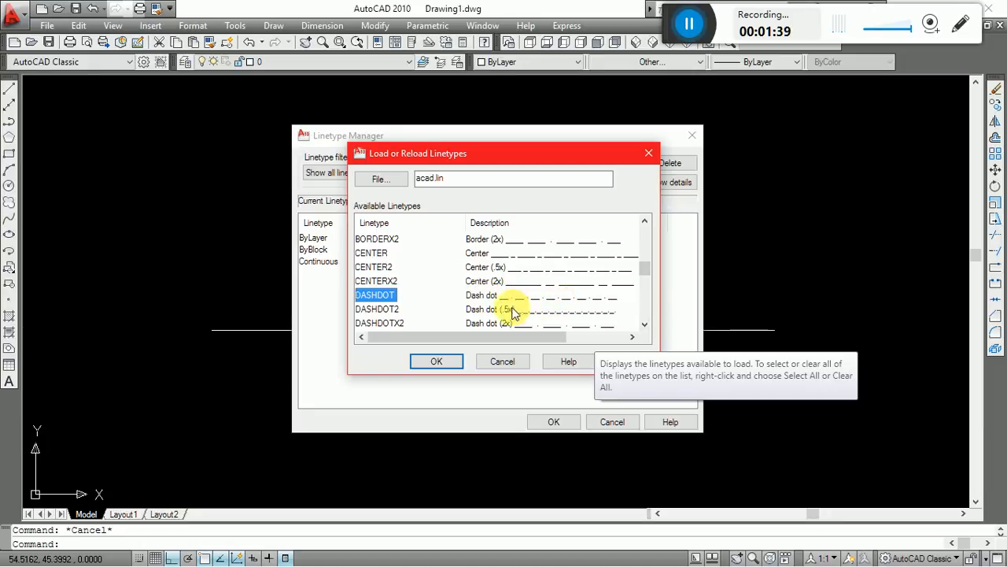
left_click(647, 323)
left_click(647, 324)
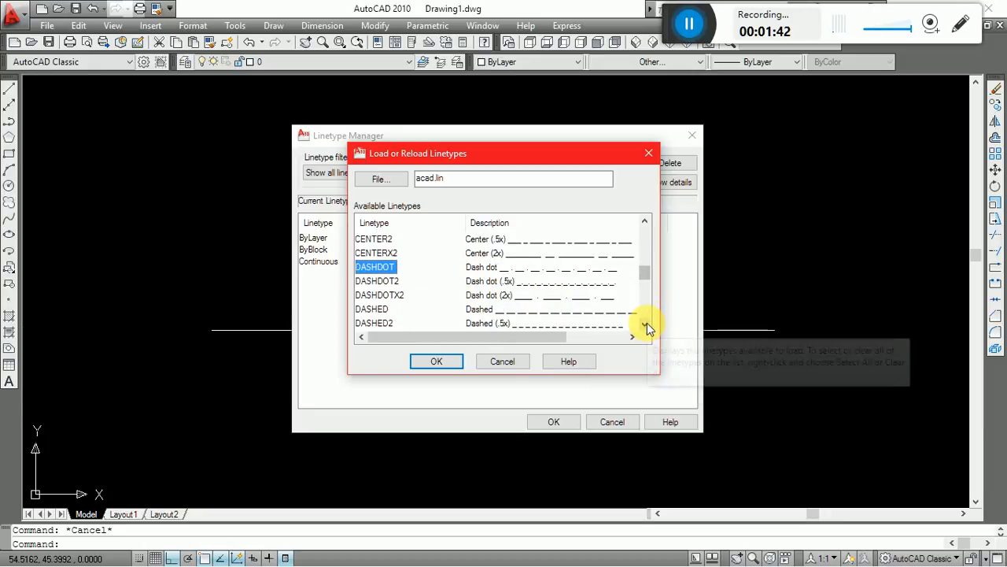
left_click(647, 323)
left_click(647, 324)
left_click(647, 324)
left_click(647, 324)
left_click(647, 324)
left_click(647, 324)
left_click(647, 324)
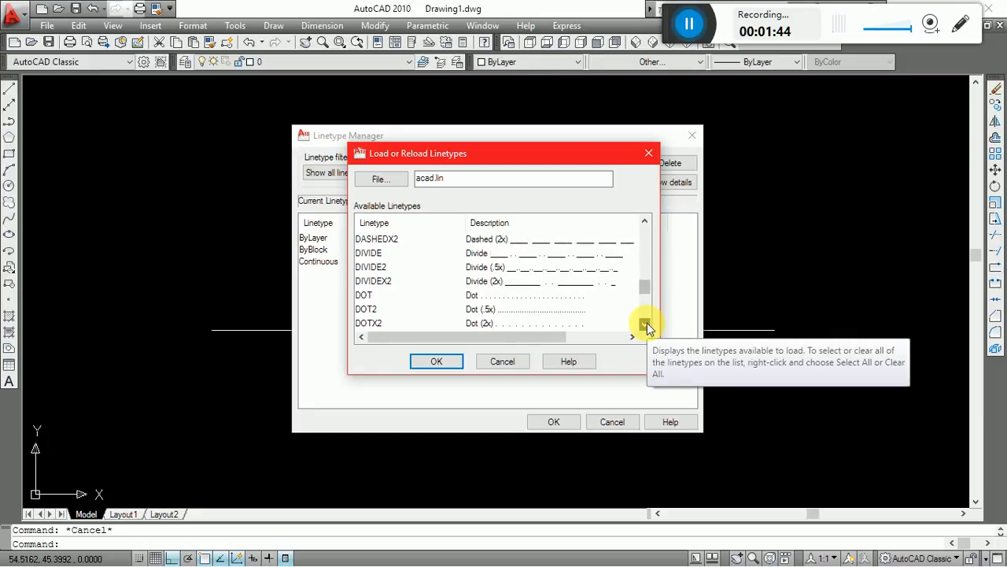
left_click(647, 323)
left_click(647, 323)
left_click(647, 324)
left_click(647, 324)
left_click(647, 324)
left_click(647, 323)
left_click(647, 324)
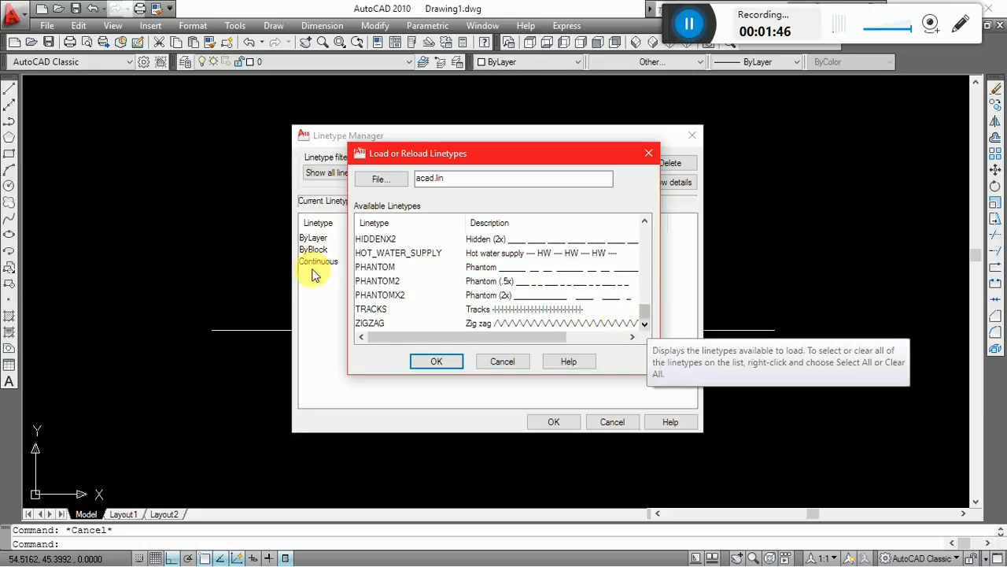
left_click(382, 267)
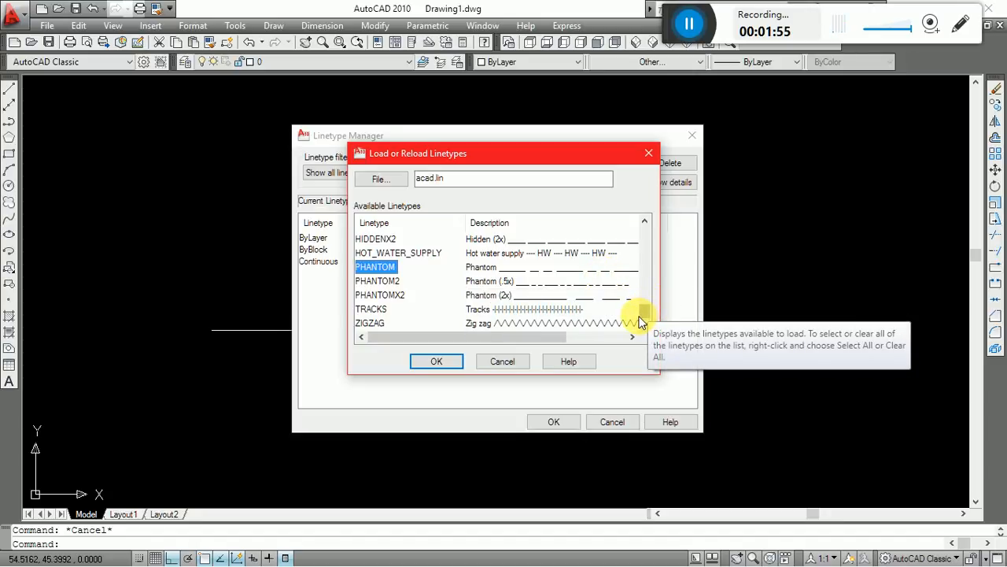
left_click(488, 239)
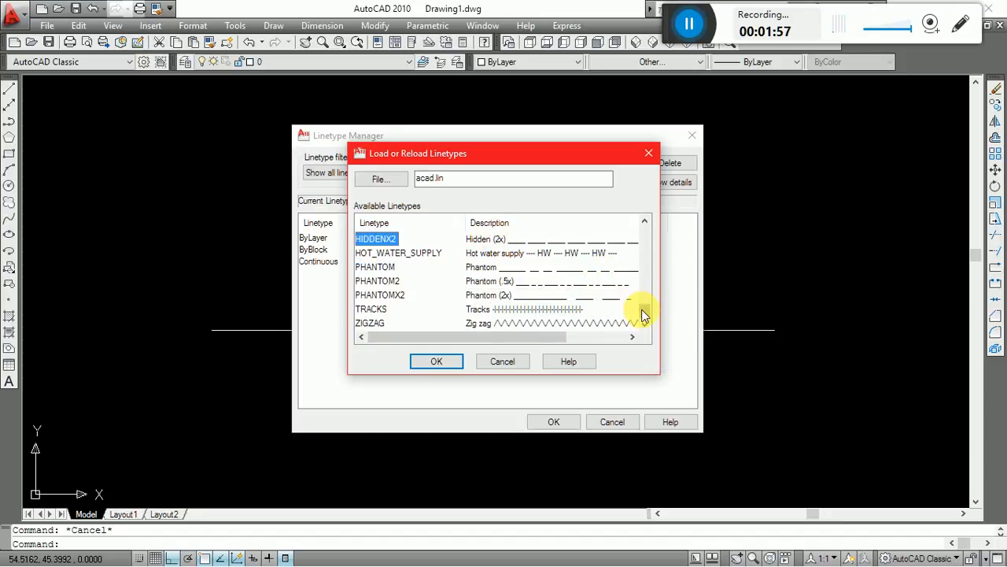
Load the ACAD_ISO02W100 (ISO dash) linetype into the drawing.
left_click_drag(641, 311, 659, 232)
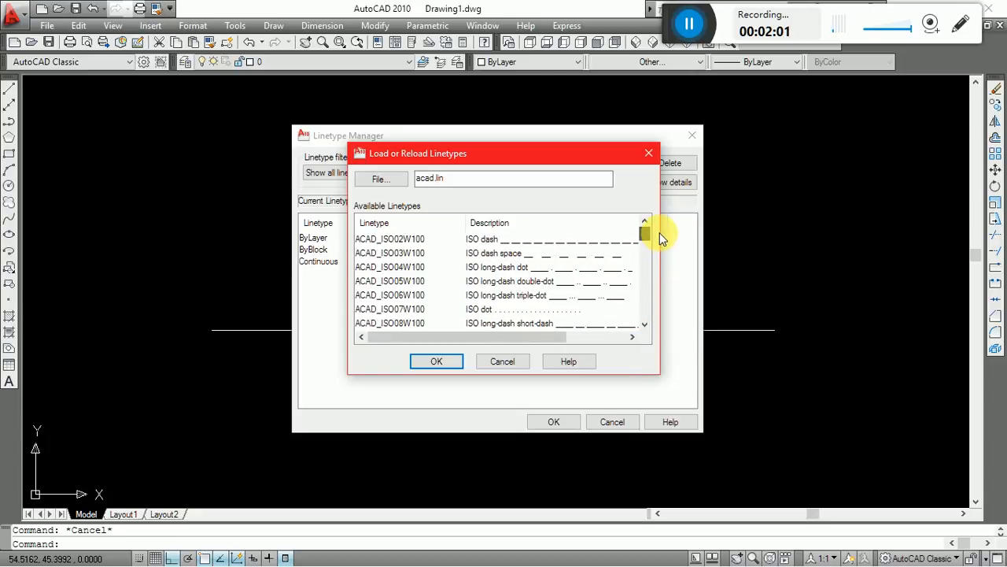
left_click(415, 238)
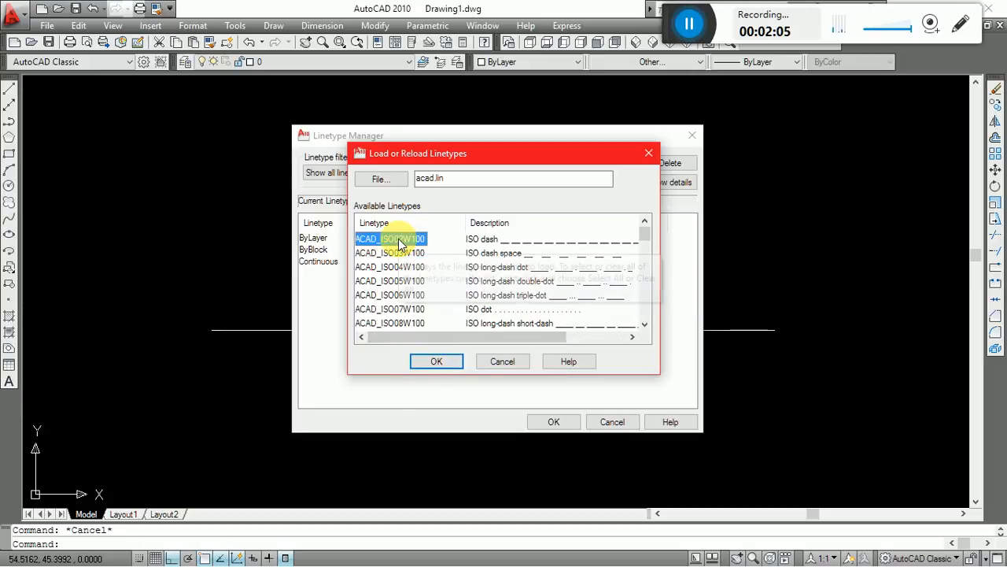
left_click(437, 364)
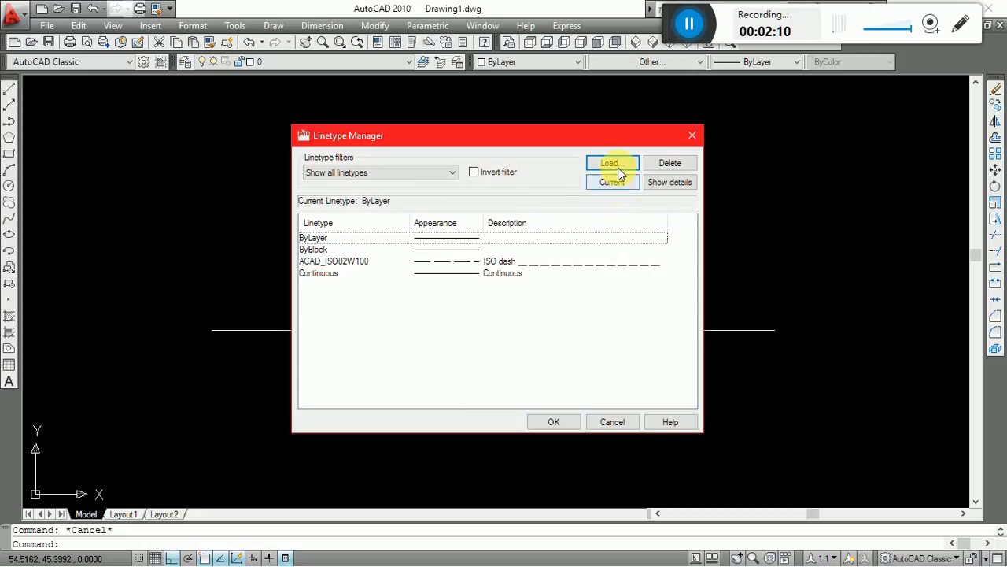
Load the CENTER linetype from the available acad.lin linetypes into the drawing.
left_click(618, 169)
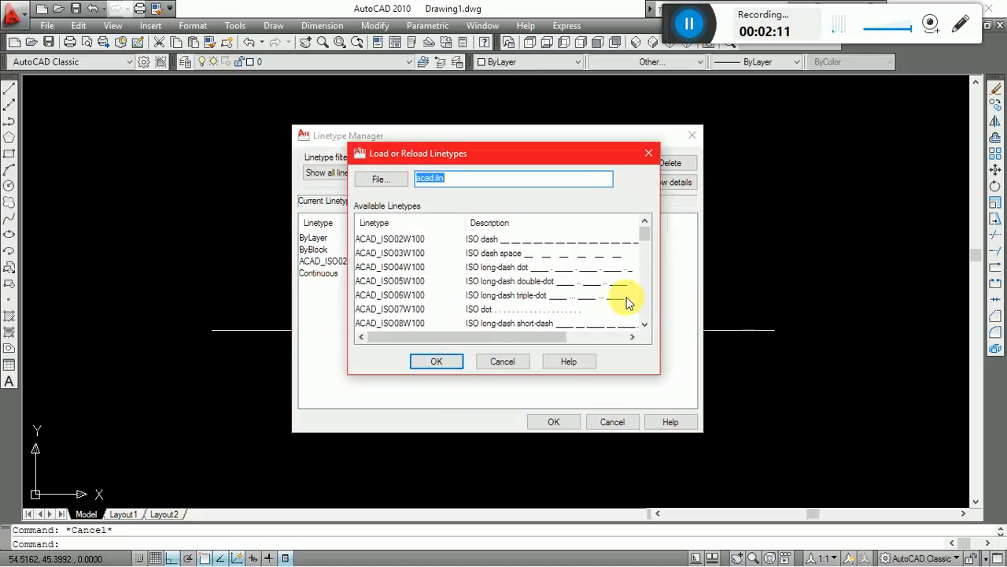
left_click(648, 295)
left_click(650, 295)
left_click(650, 295)
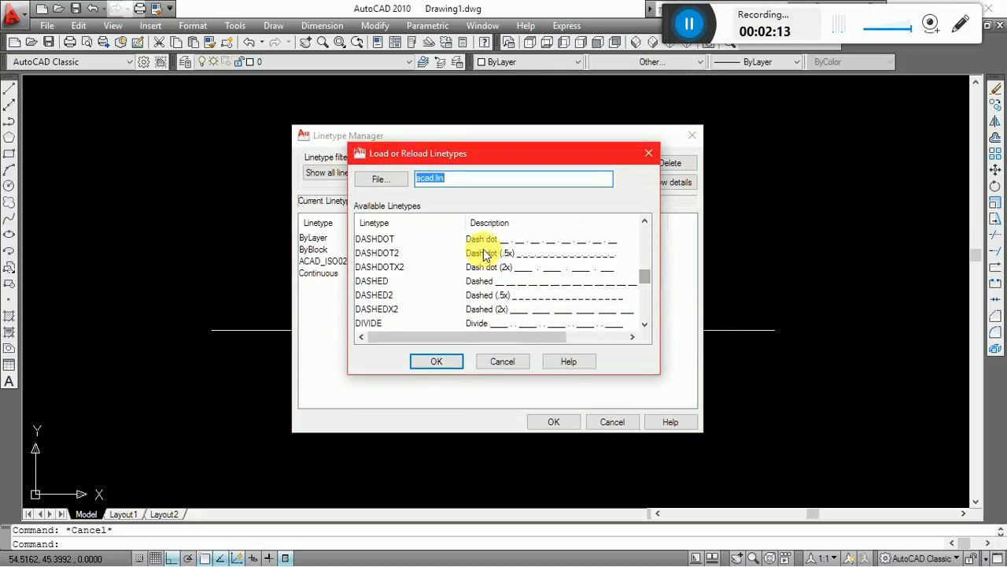
scroll(512, 272, "up", 2)
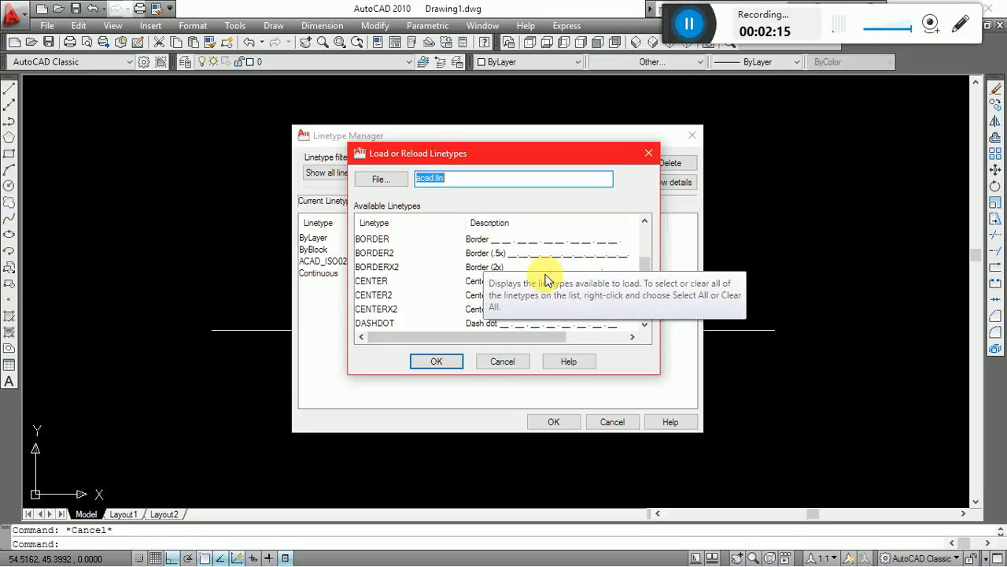
scroll(555, 275, "up", 5)
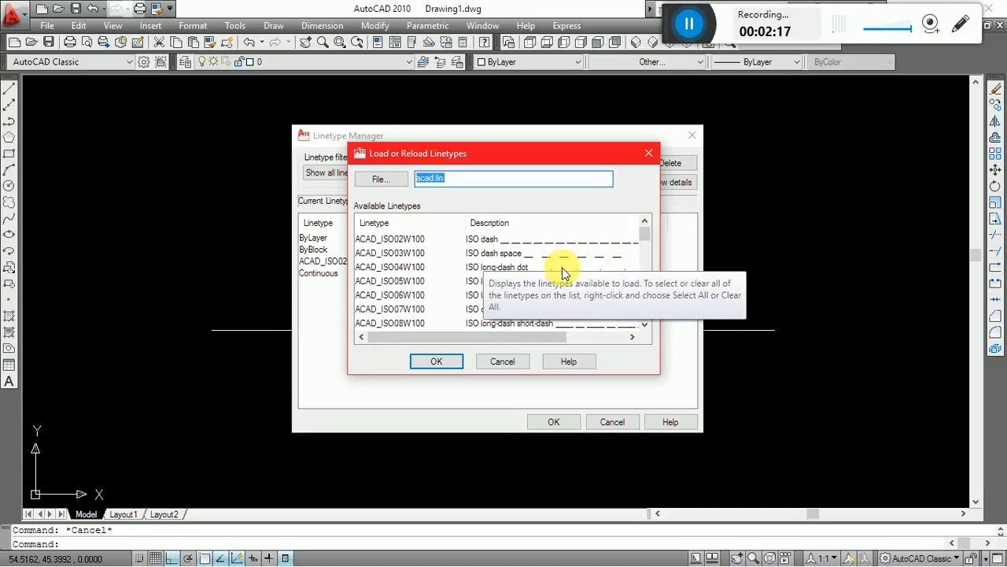
scroll(563, 273, "down", 10)
scroll(563, 273, "down", 3)
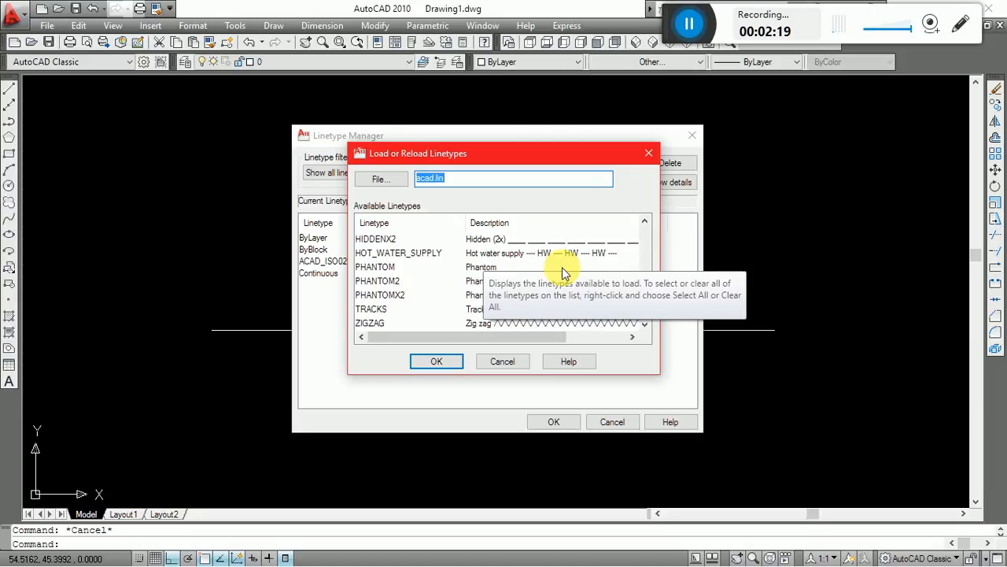
type("c")
scroll(560, 272, "up", 8)
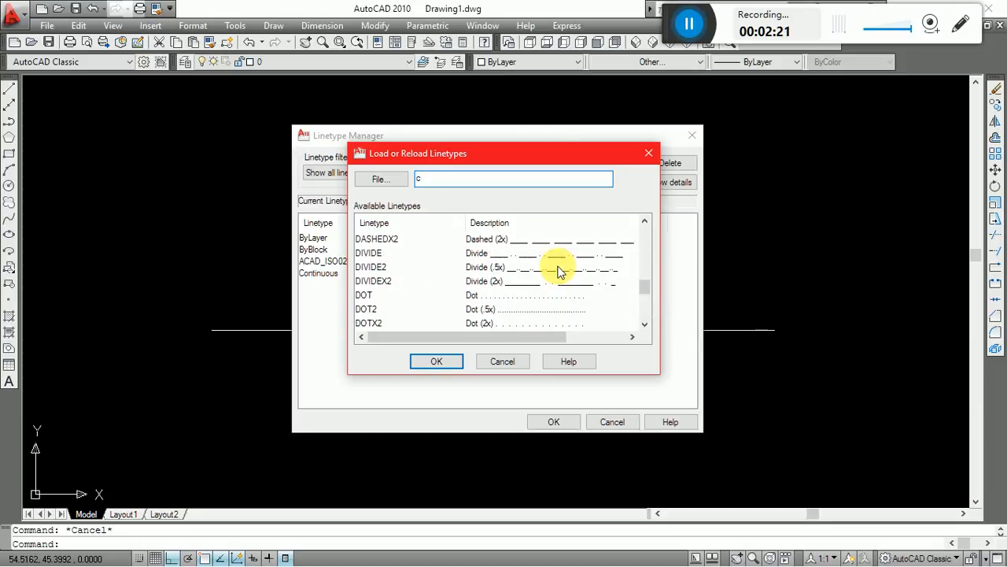
scroll(557, 272, "up", 5)
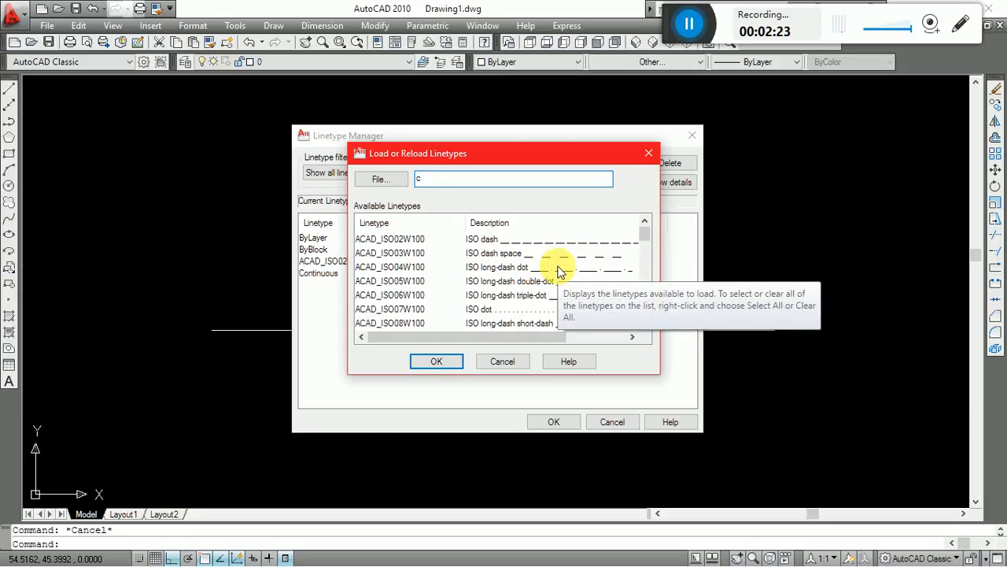
scroll(645, 326, "down", 3)
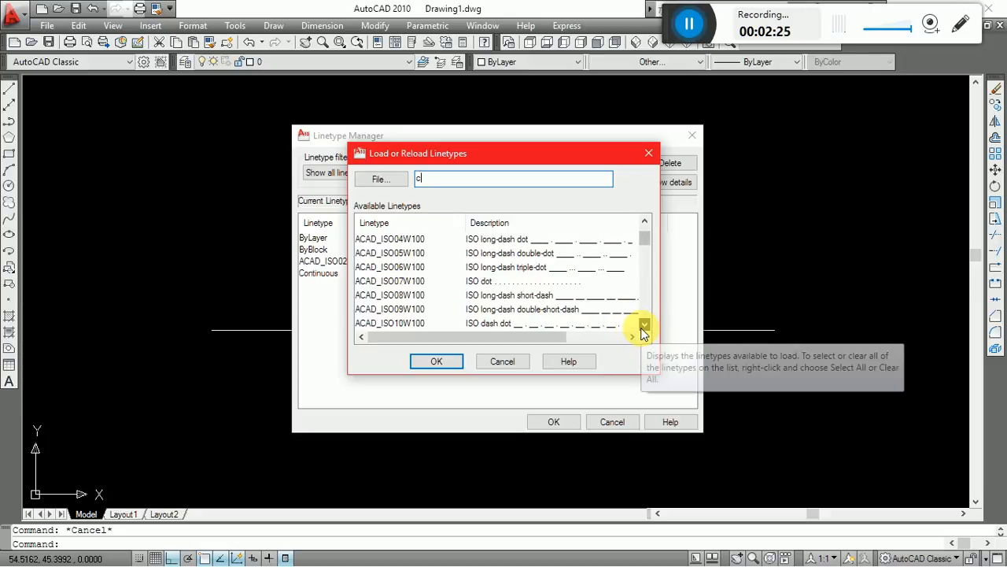
scroll(643, 332, "down", 2)
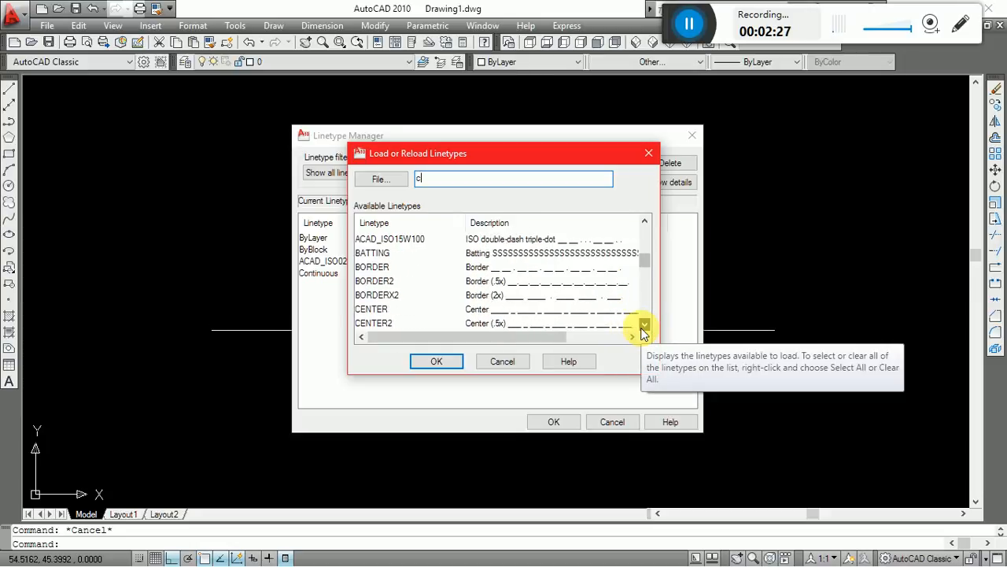
left_click(469, 296)
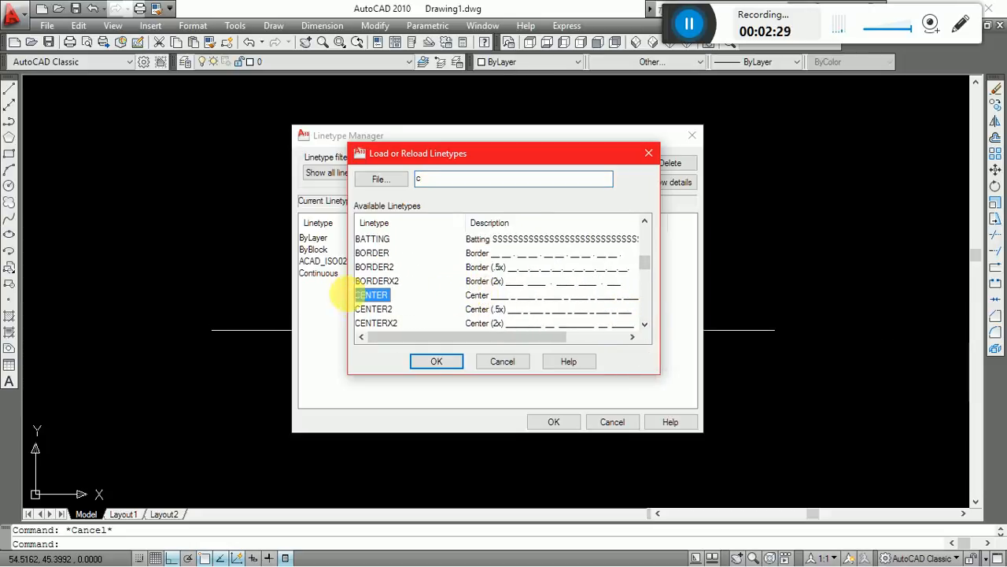
left_click(447, 364)
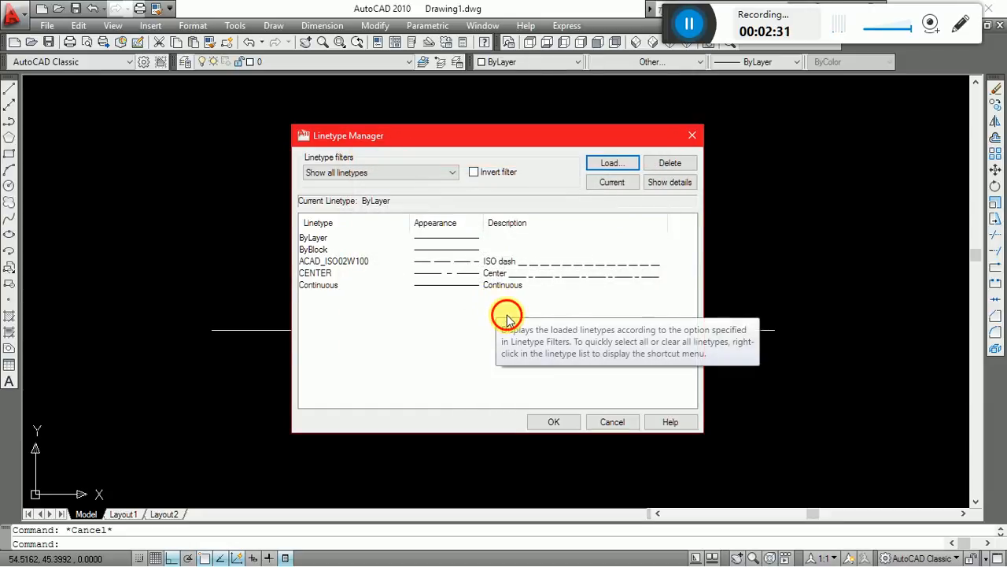
Review the loaded ISO dash and CENTER linetypes and accept the Linetype Manager changes.
left_click(515, 260)
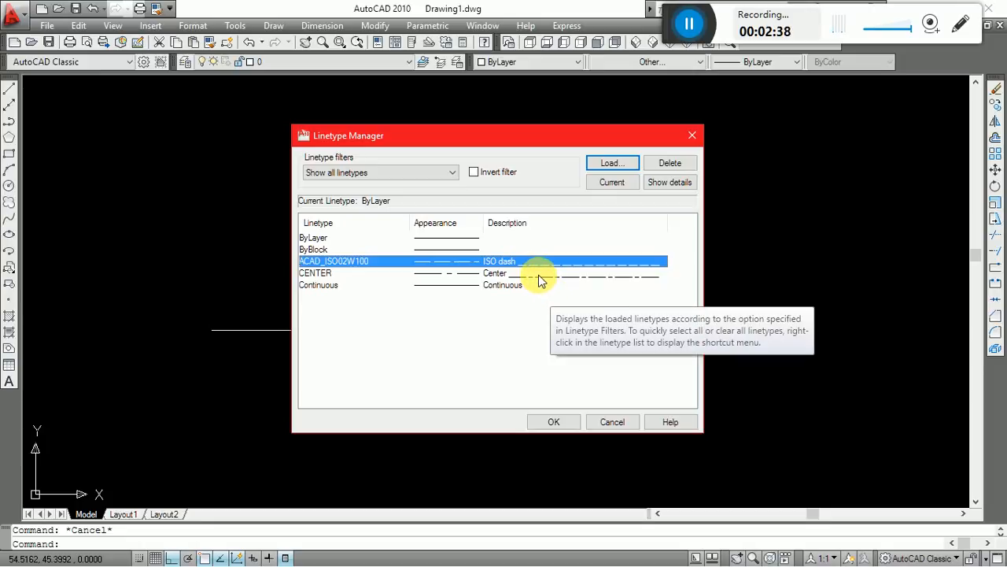
left_click(538, 274)
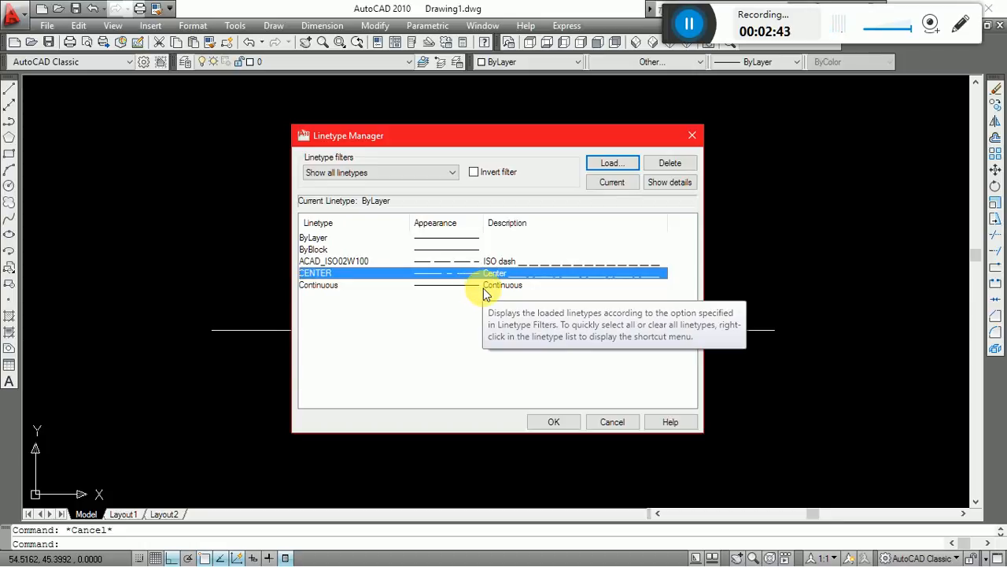
left_click(616, 359)
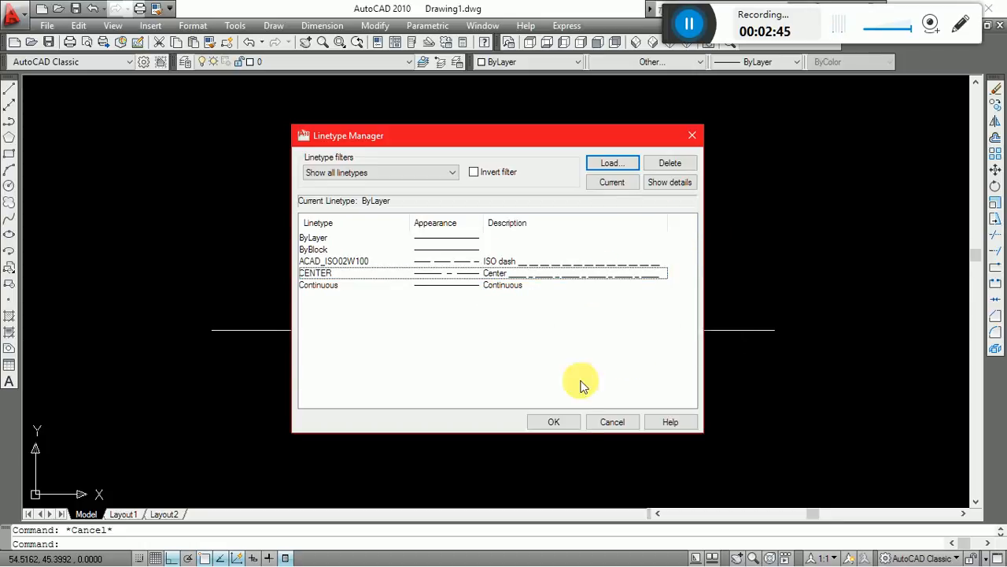
left_click(555, 422)
left_click(572, 437)
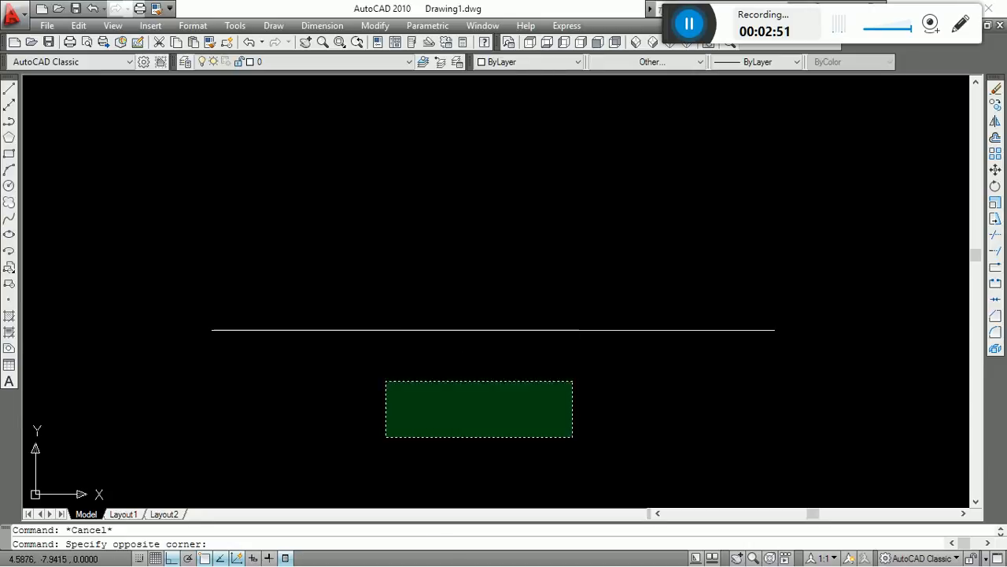
left_click(386, 381)
left_click(508, 329)
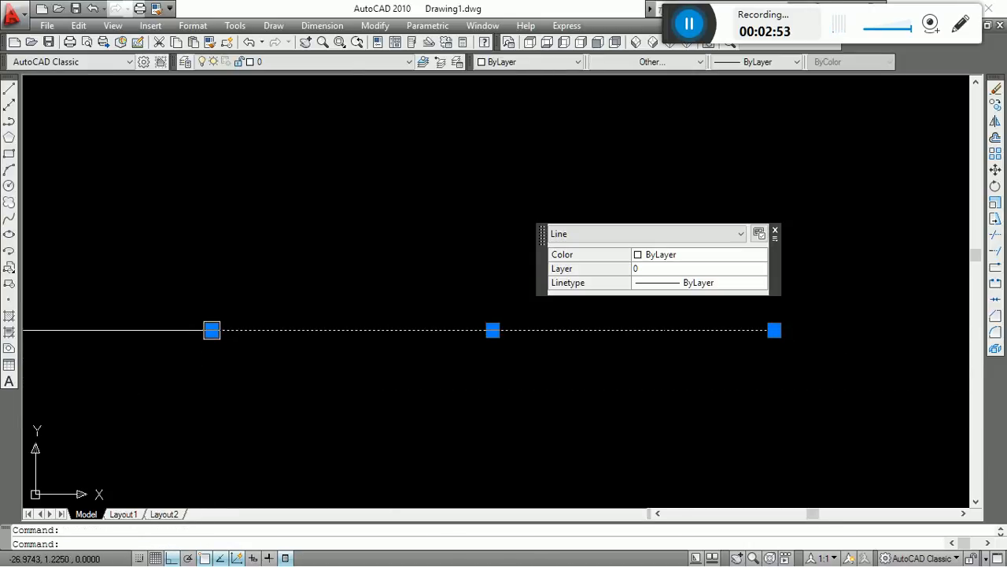
key("Escape")
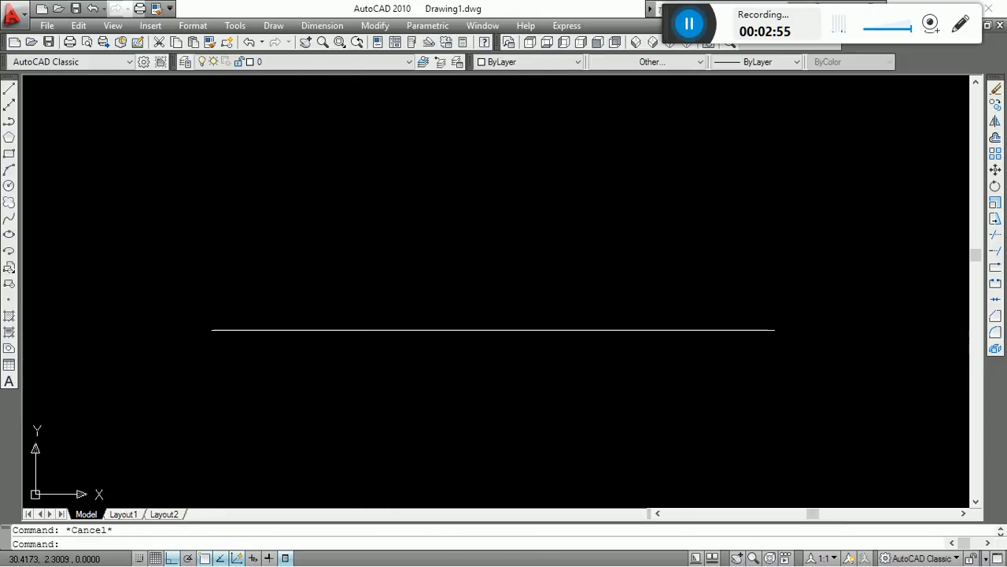
left_click(542, 259)
left_click(432, 405)
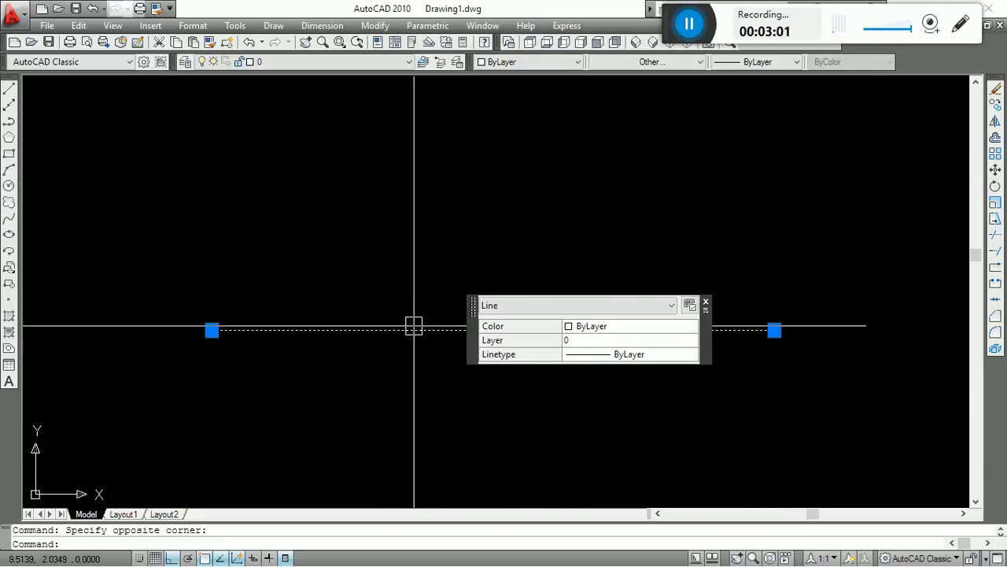
key("Escape")
left_click(674, 198)
left_click(262, 444)
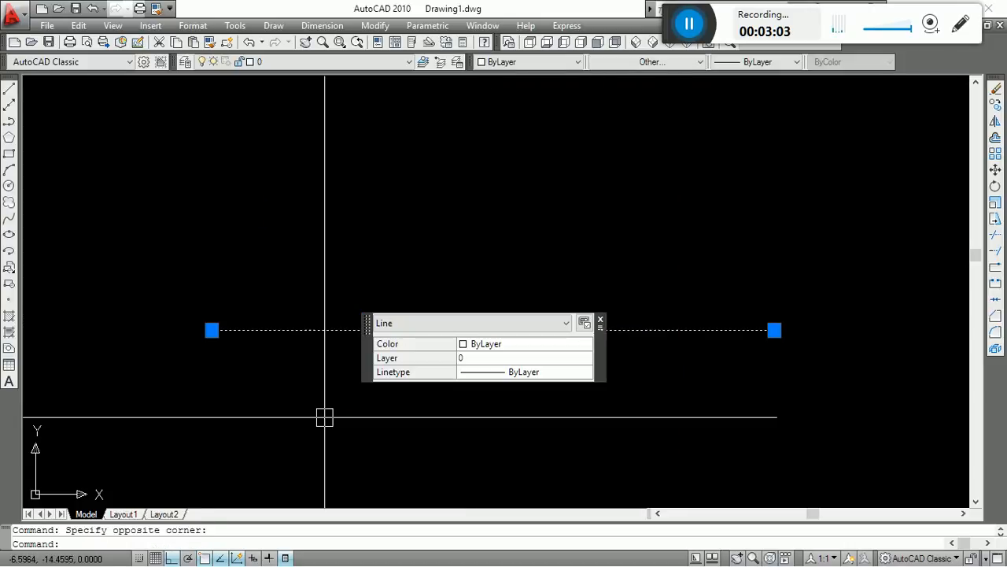
key("Escape")
Set the horizontal line's linetype to ByBlock and check its appearance up close.
left_click(634, 281)
left_click(333, 411)
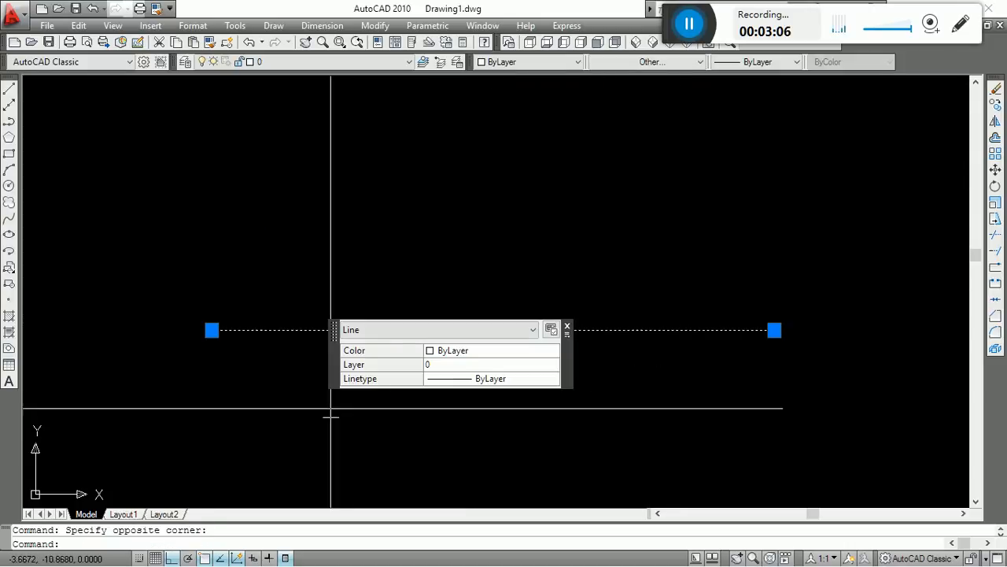
left_click(652, 70)
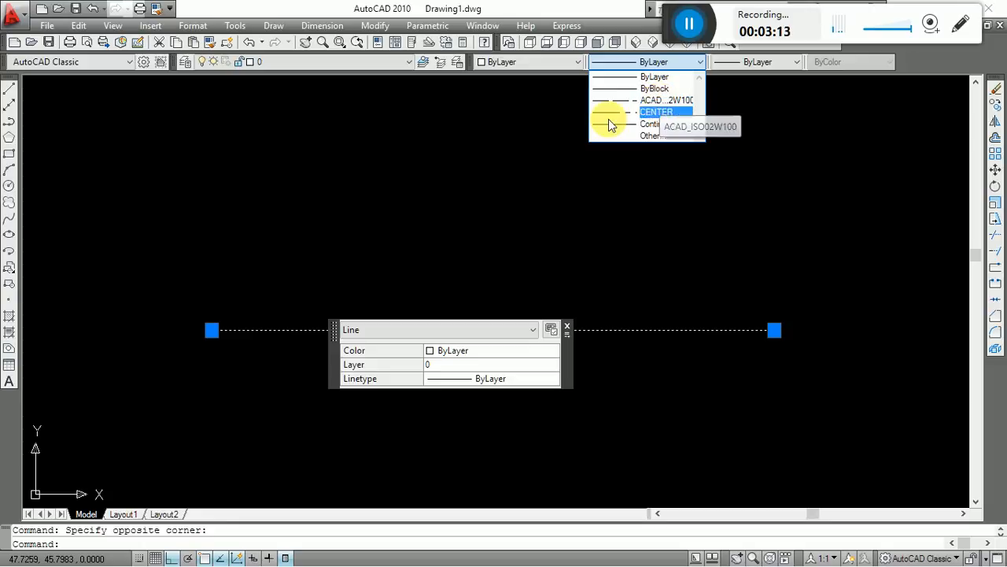
left_click(661, 89)
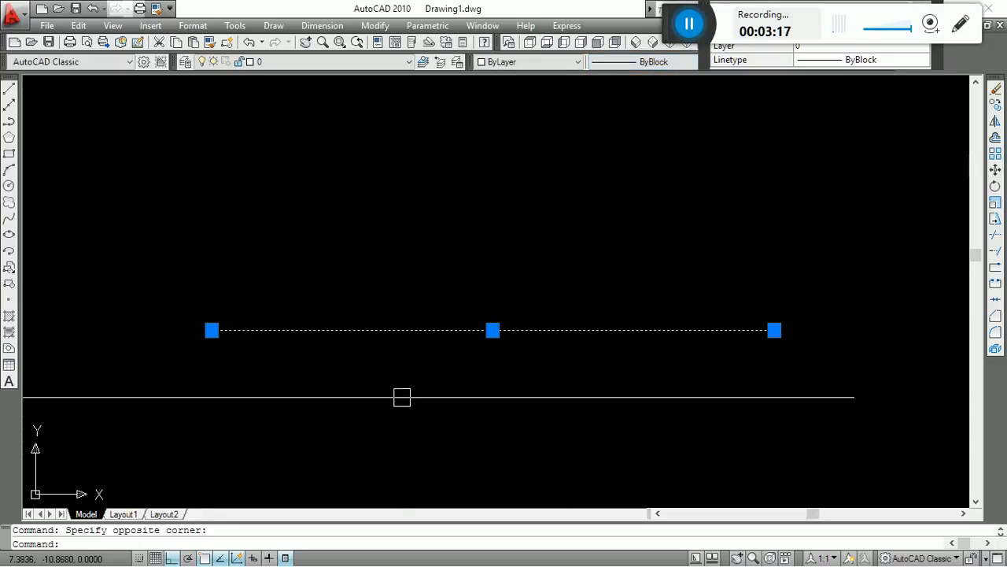
key("Escape")
left_click(556, 252)
key("Escape")
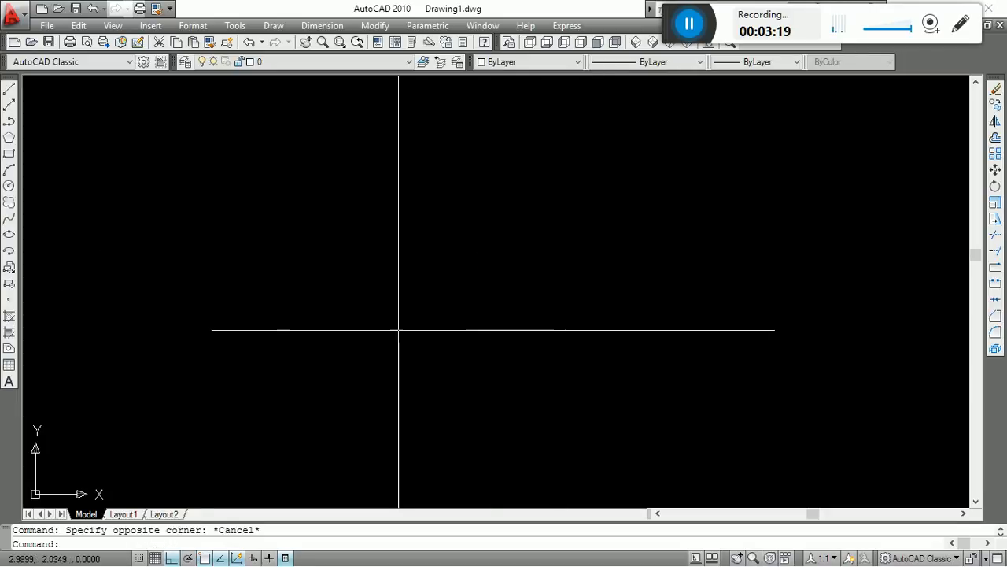
scroll(399, 331, "up", 3)
scroll(363, 398, "down", 5)
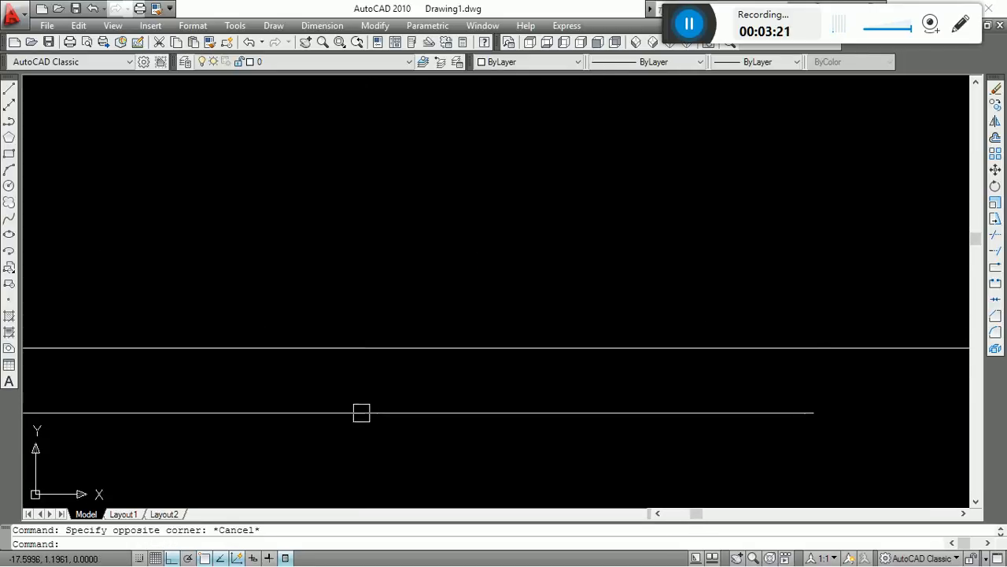
middle_click_drag(665, 366, 441, 354)
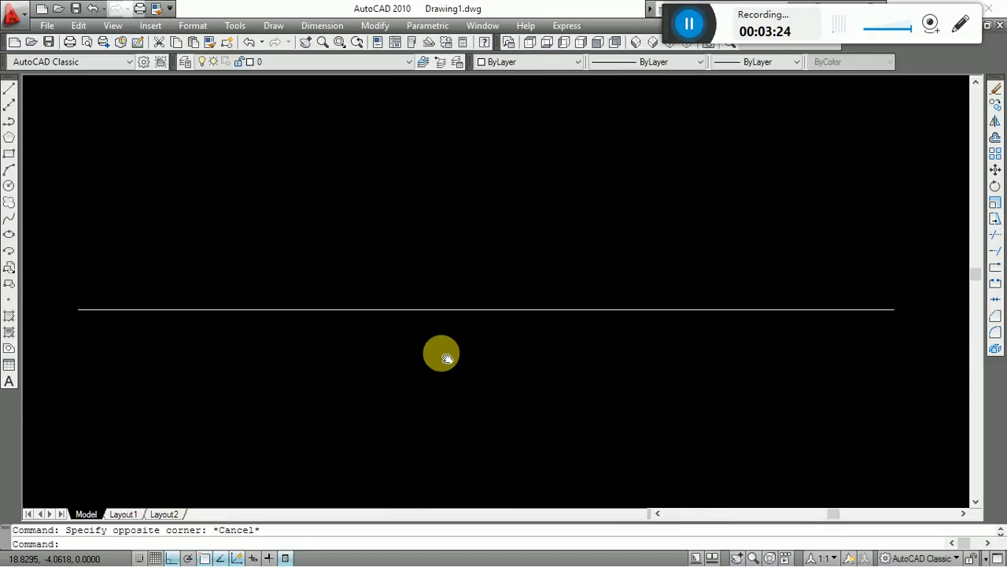
Change the horizontal line's linetype to ACAD_ISO02W100 and clear the selection.
left_click(589, 310)
left_click(660, 63)
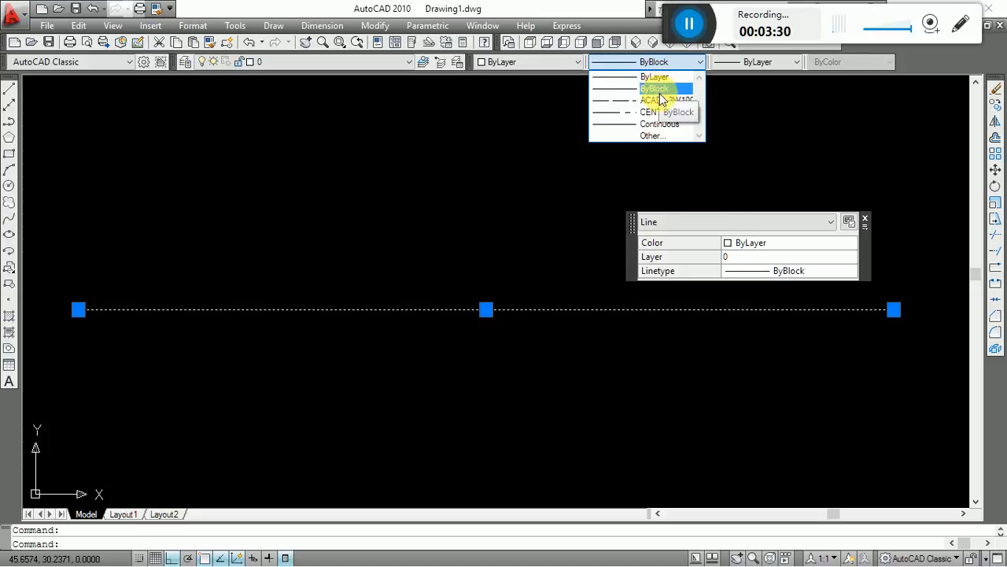
left_click(661, 100)
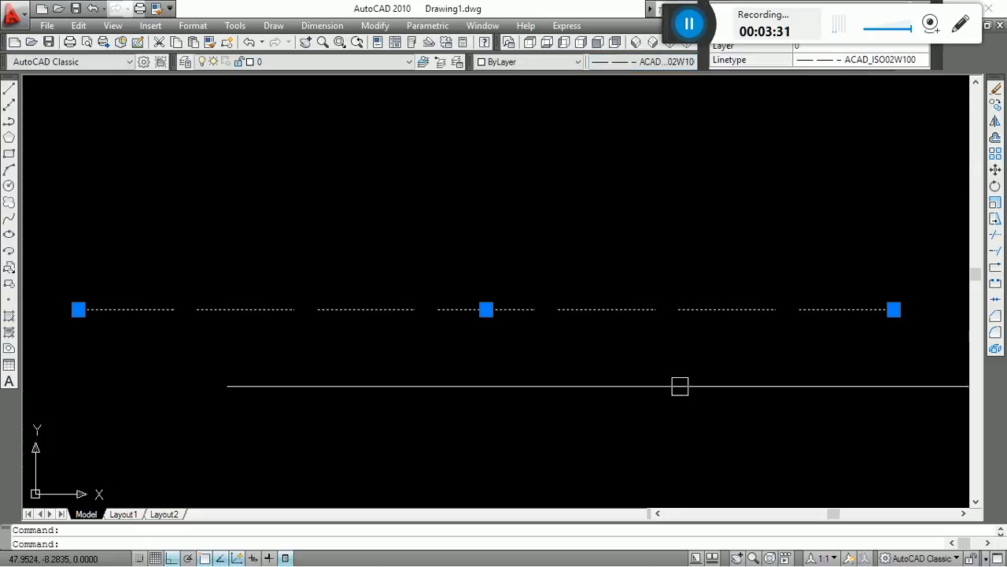
key("Escape")
Examine the ISO dash pattern along the horizontal line, both at full drawing extents and up close.
scroll(628, 360, "down", 2)
type("z")
key("Return")
type("a")
key("Return")
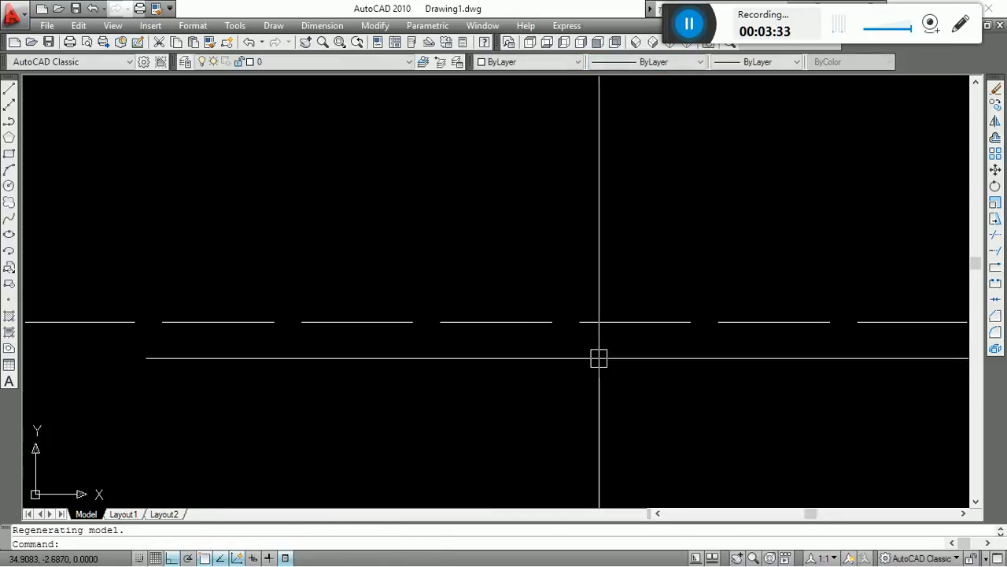
key("Escape")
scroll(449, 277, "down", 6)
scroll(450, 284, "up", 6)
middle_click_drag(465, 344, 486, 425)
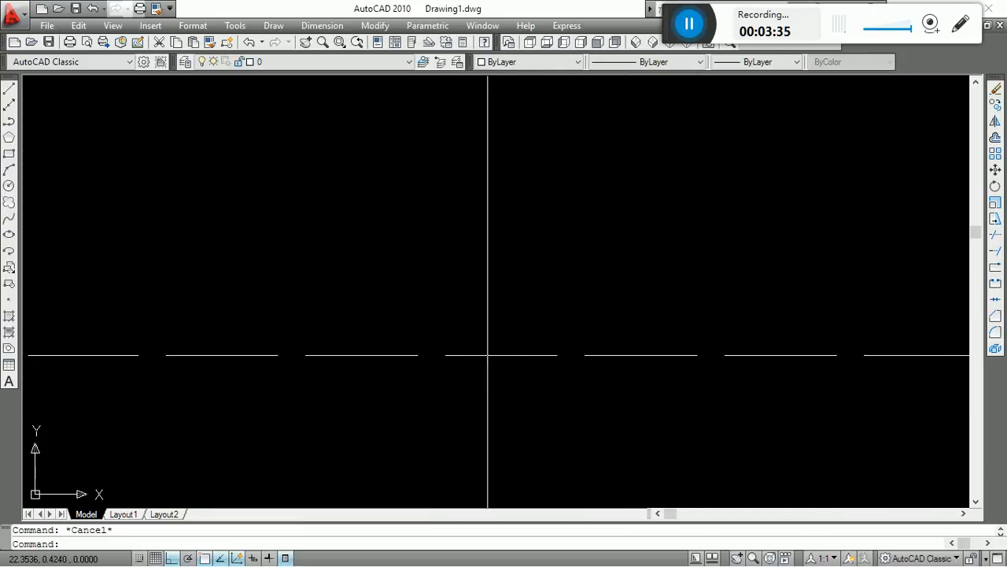
scroll(486, 353, "down", 4)
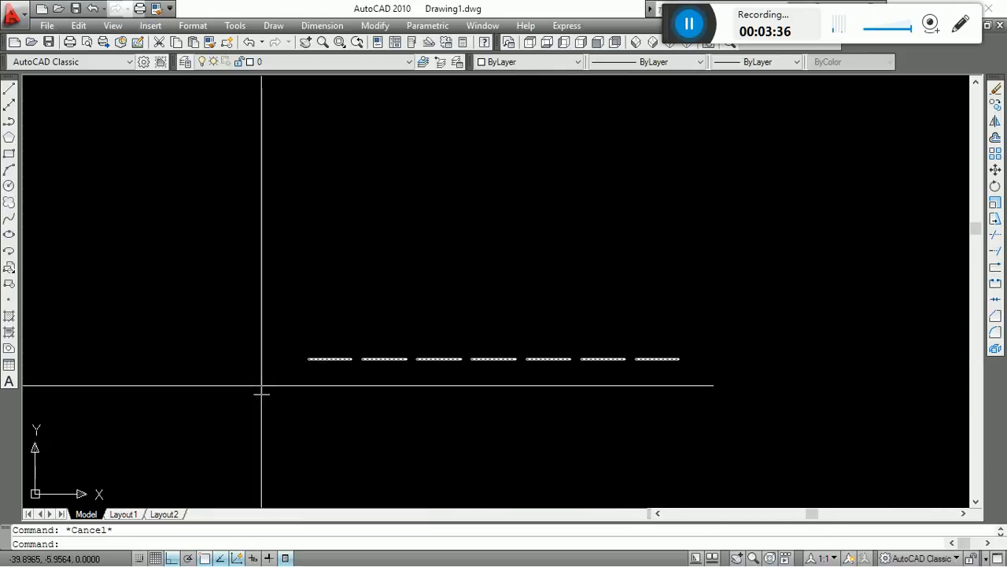
Lengthen the dashed line horizontally by stretching its left end about 60 units outward and its right end by a similar amount.
left_click(382, 360)
left_click(307, 359)
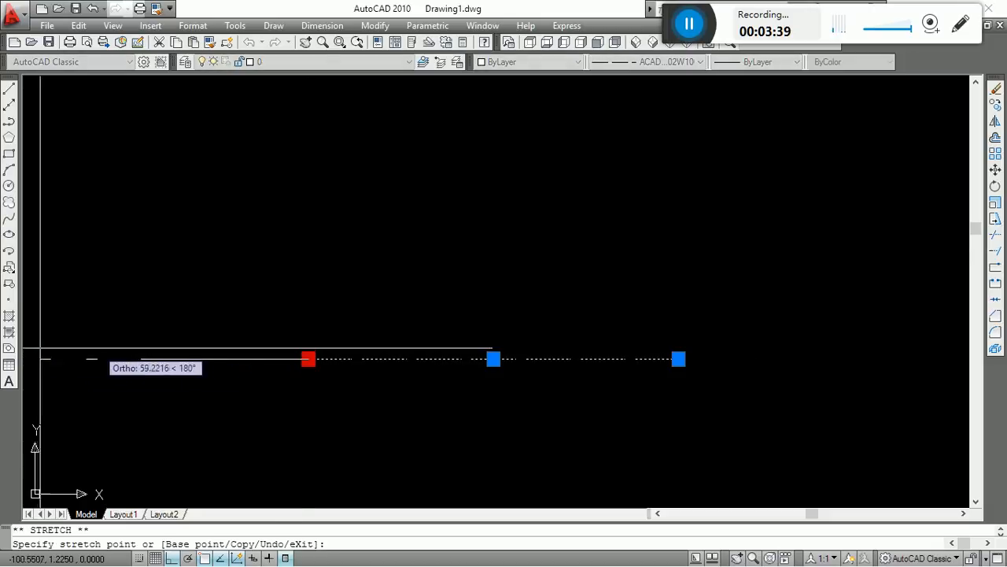
left_click(38, 359)
key("Escape")
left_click(626, 359)
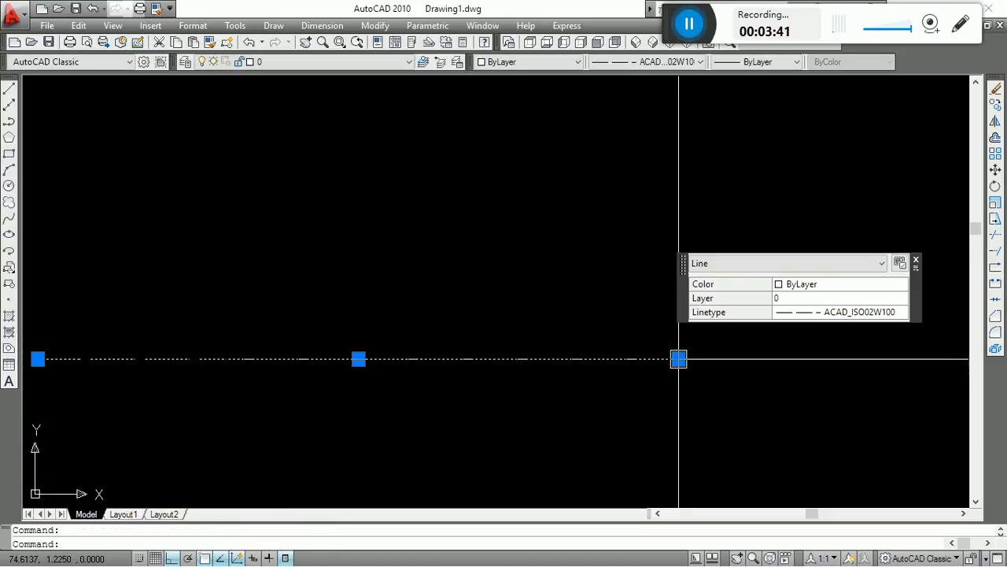
left_click(679, 359)
left_click(950, 375)
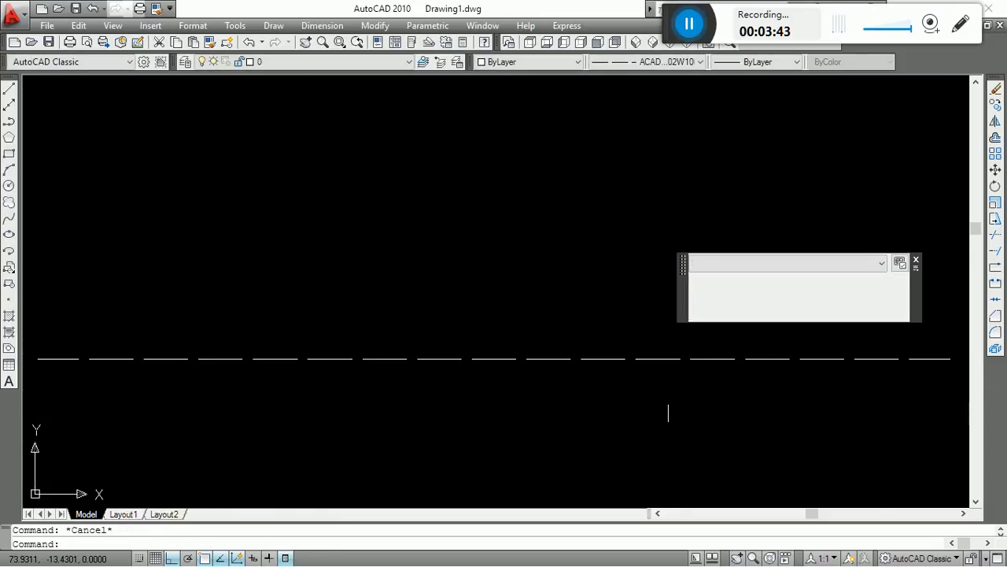
key("Escape")
scroll(488, 322, "down", 2)
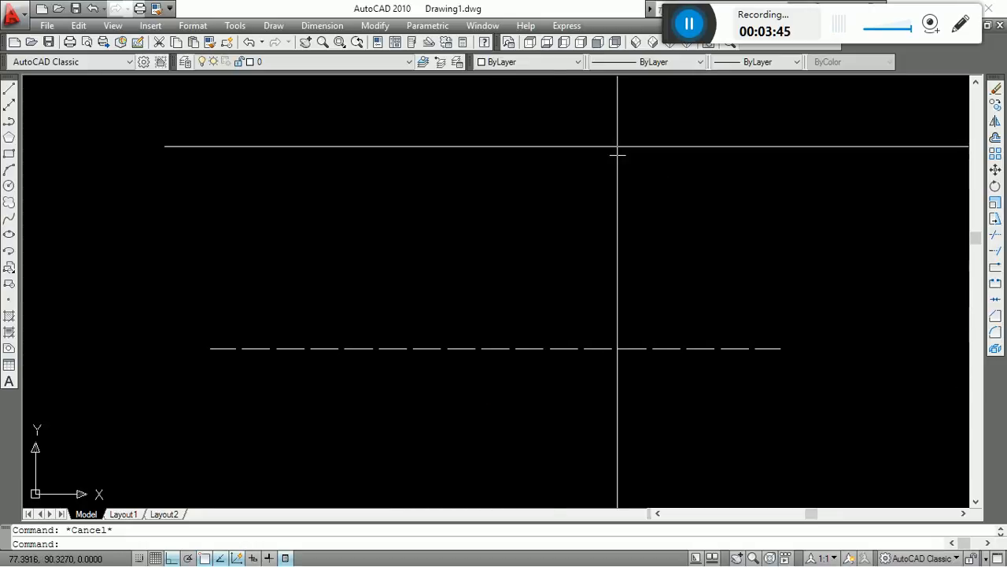
left_click(703, 270)
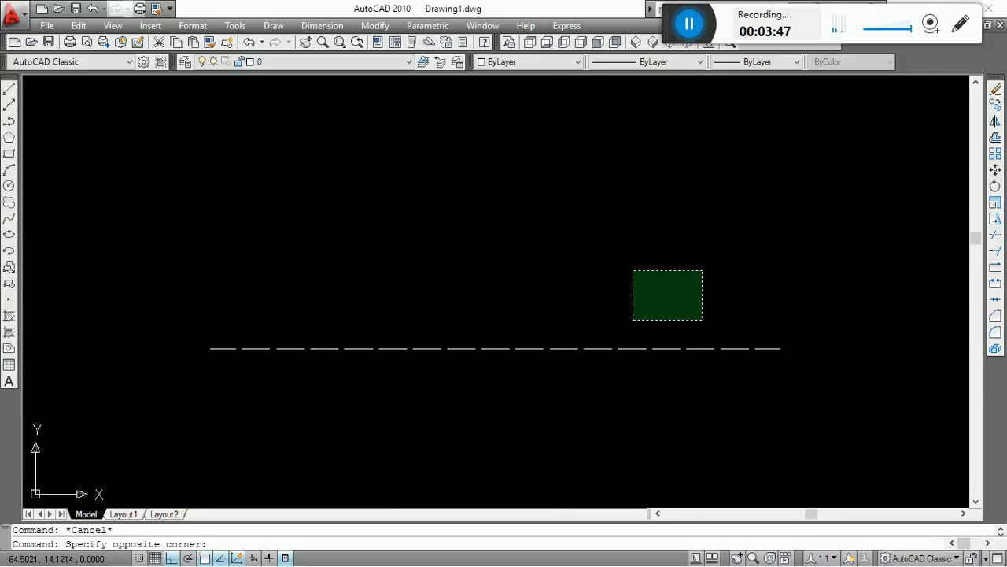
left_click(726, 268)
left_click(362, 433)
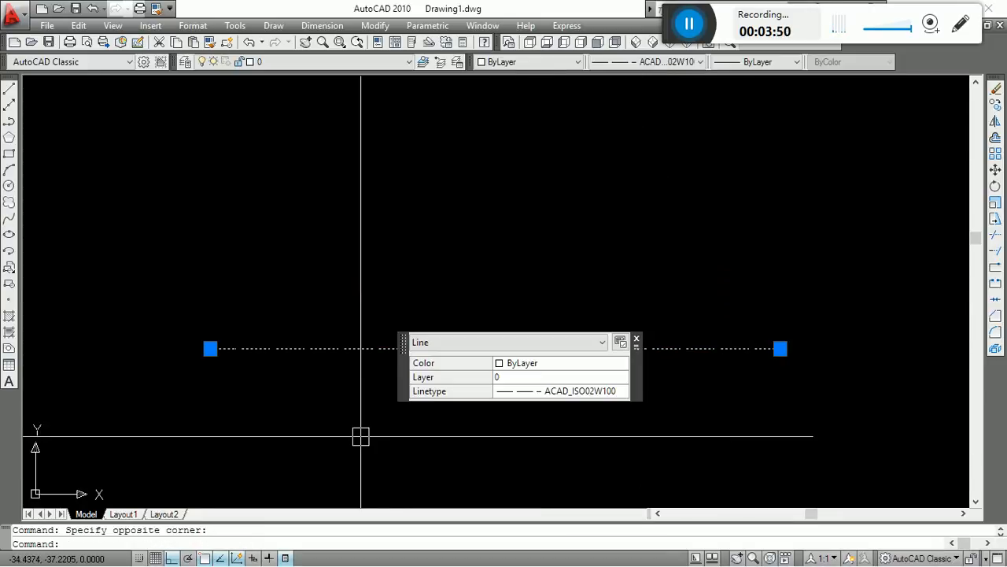
left_click(648, 63)
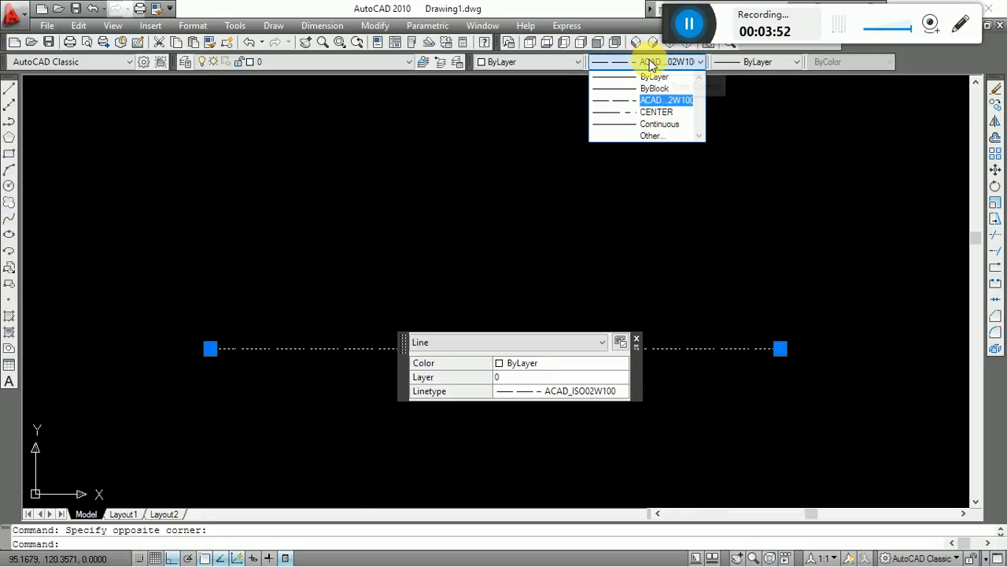
key("Escape")
key("Escape")
Change the horizontal line's linetype from the ISO dash to CENTER and clear the selection.
left_click(777, 281)
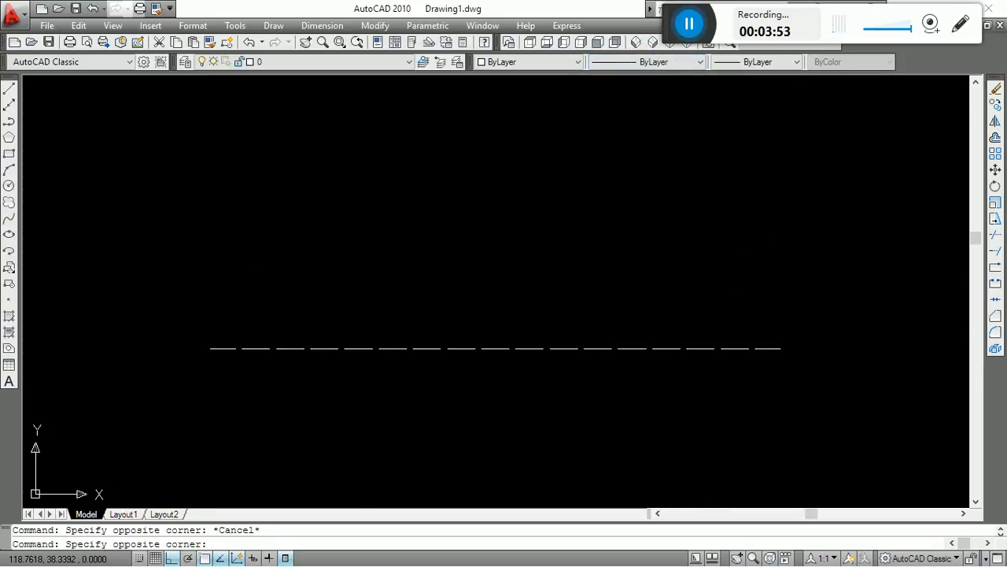
left_click(430, 395)
left_click(661, 62)
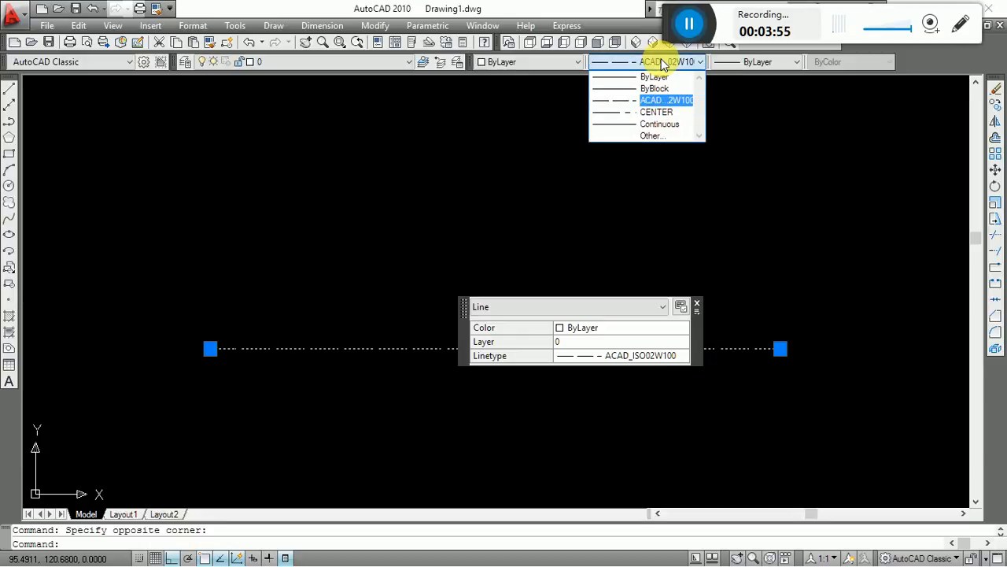
left_click(650, 112)
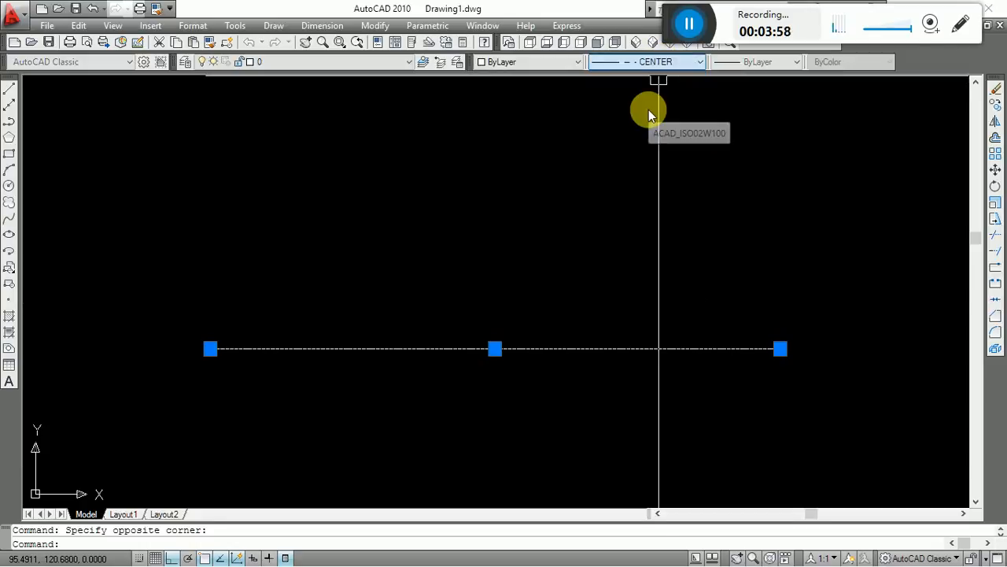
key("Escape")
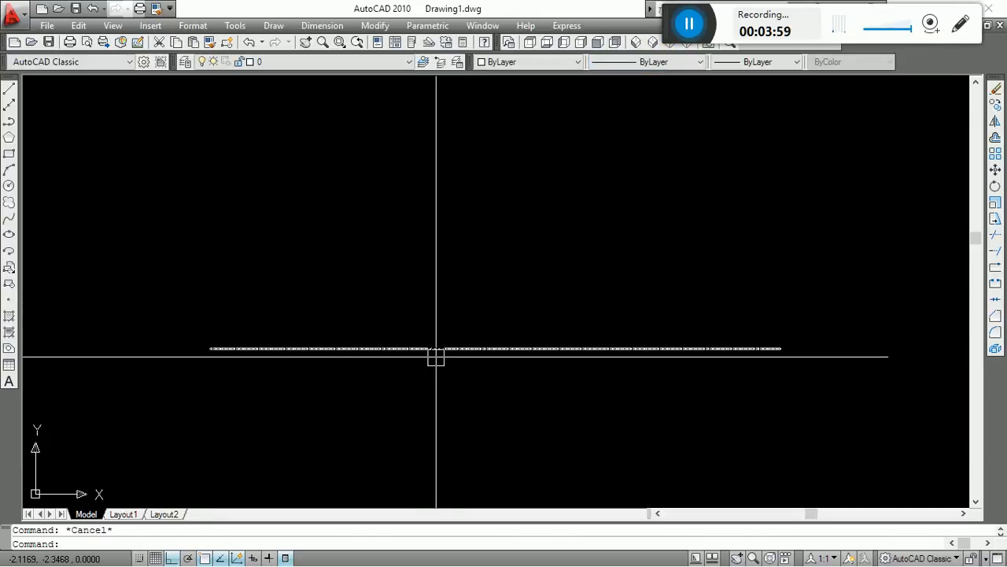
left_click(482, 349)
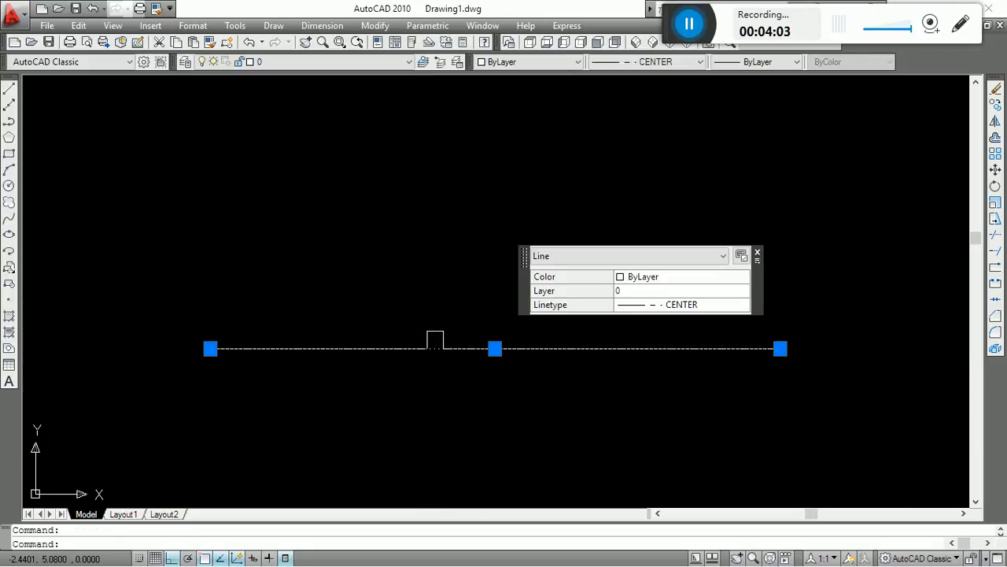
key("ctrl+1")
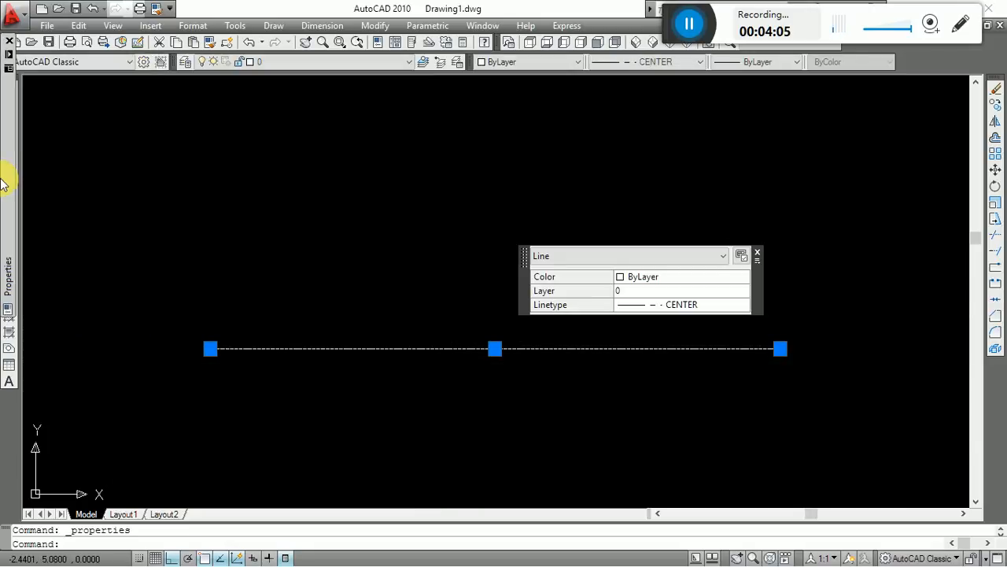
mouse_move(2, 77)
left_click(9, 42)
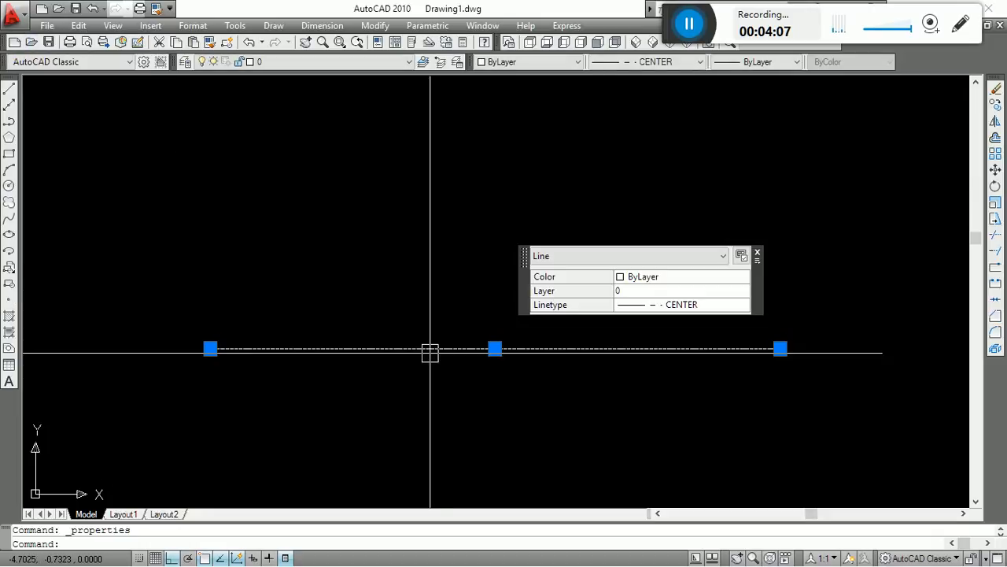
right_click(439, 378)
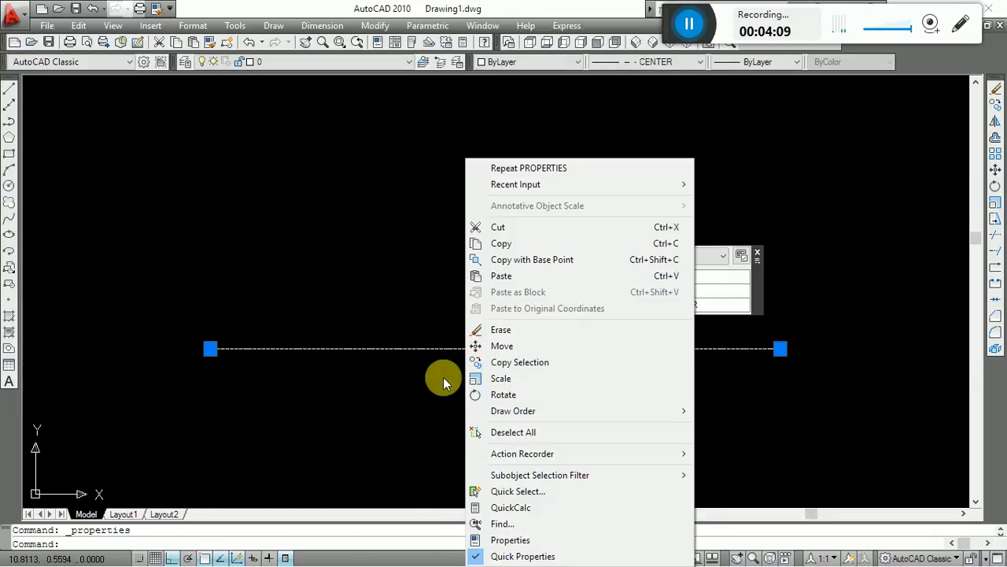
left_click(587, 429)
Set the CENTER line's linetype scale to 20 in its properties, clear the selection and close the properties.
left_click(619, 434)
left_click(438, 262)
right_click(435, 260)
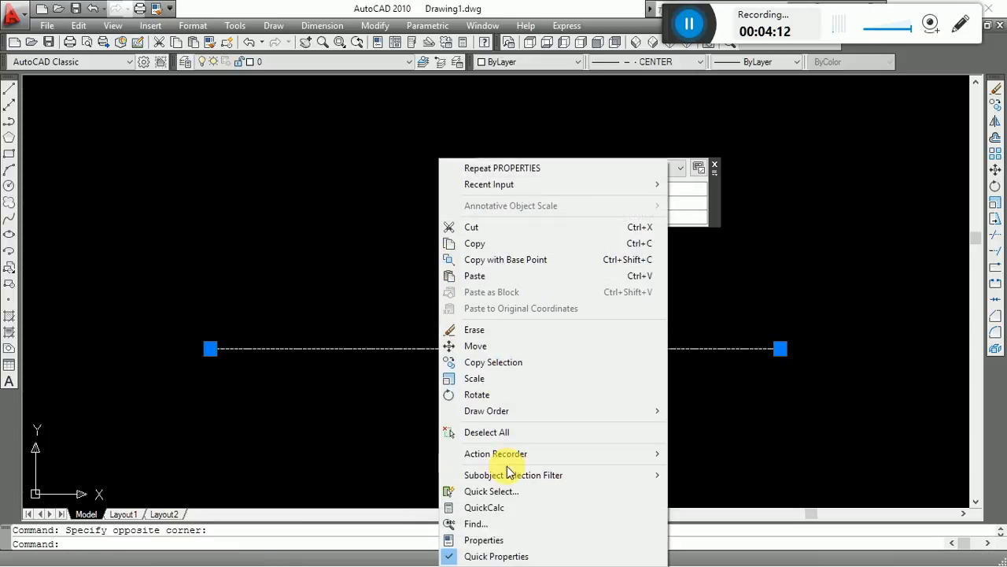
left_click(484, 542)
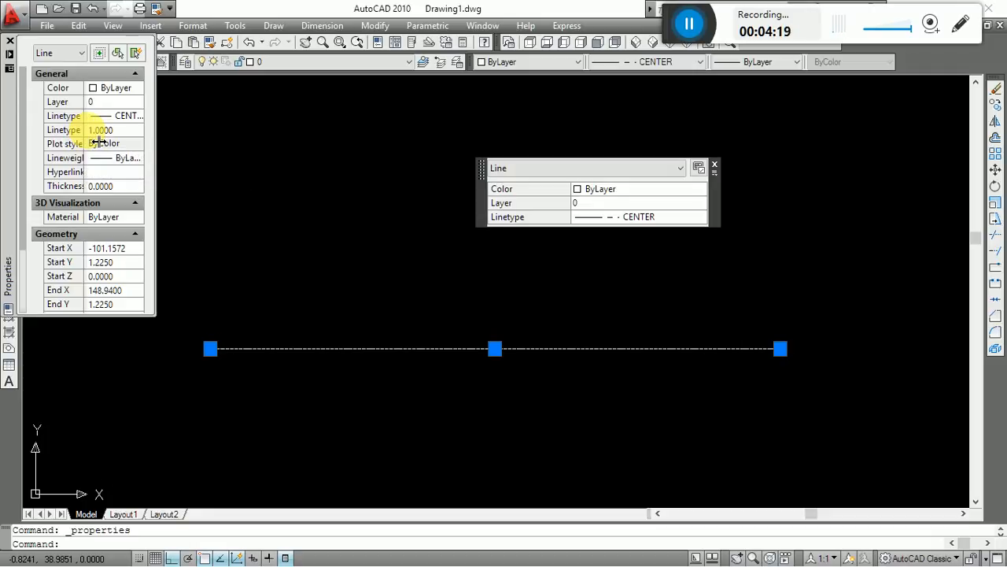
left_click_drag(86, 137, 212, 152)
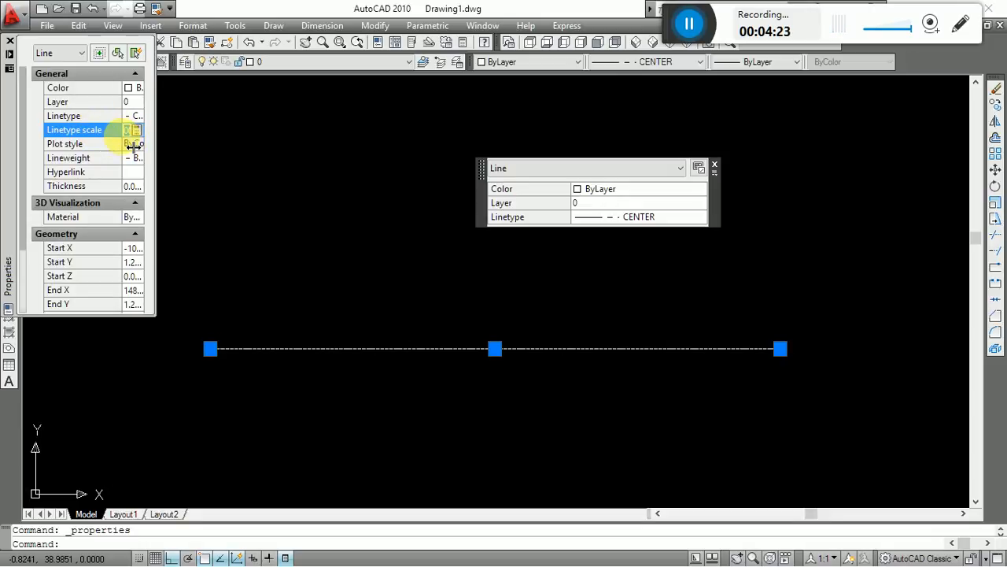
left_click_drag(124, 162, 83, 160)
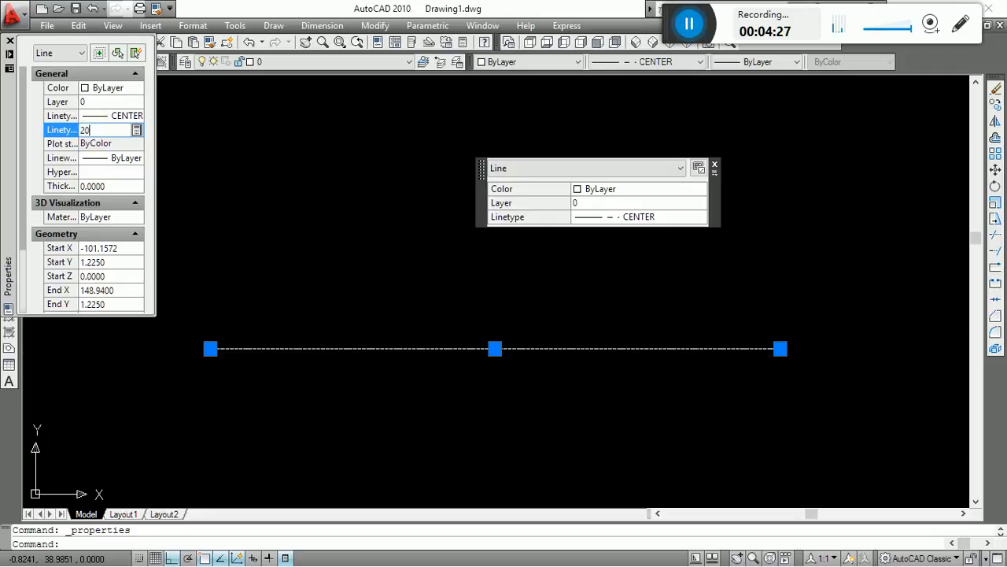
key("Escape")
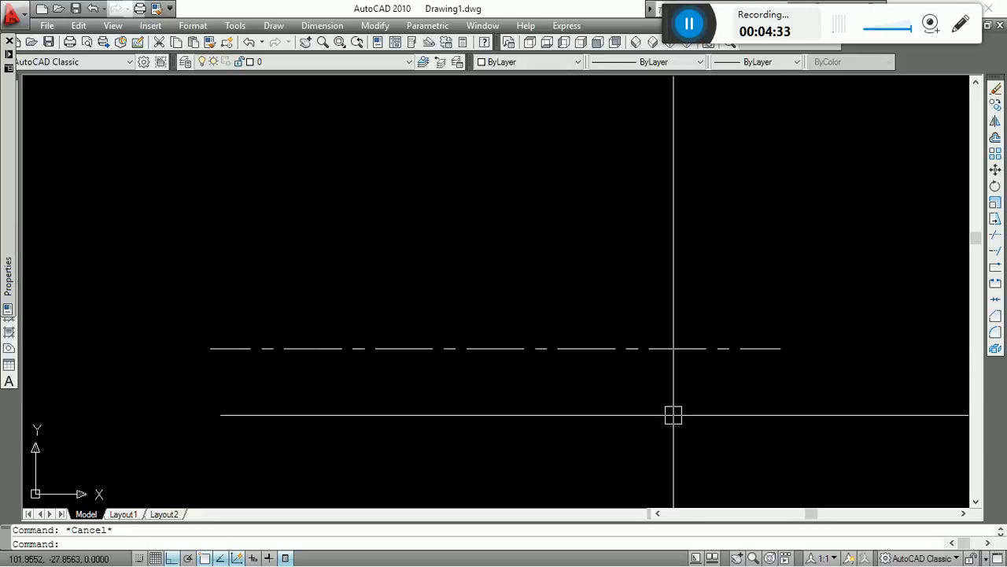
left_click(10, 41)
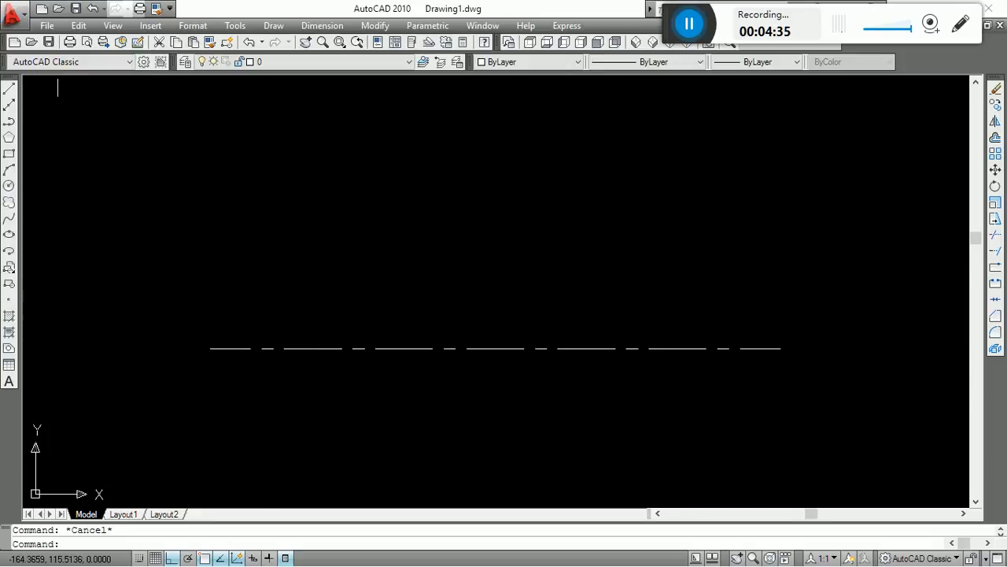
left_click(732, 225)
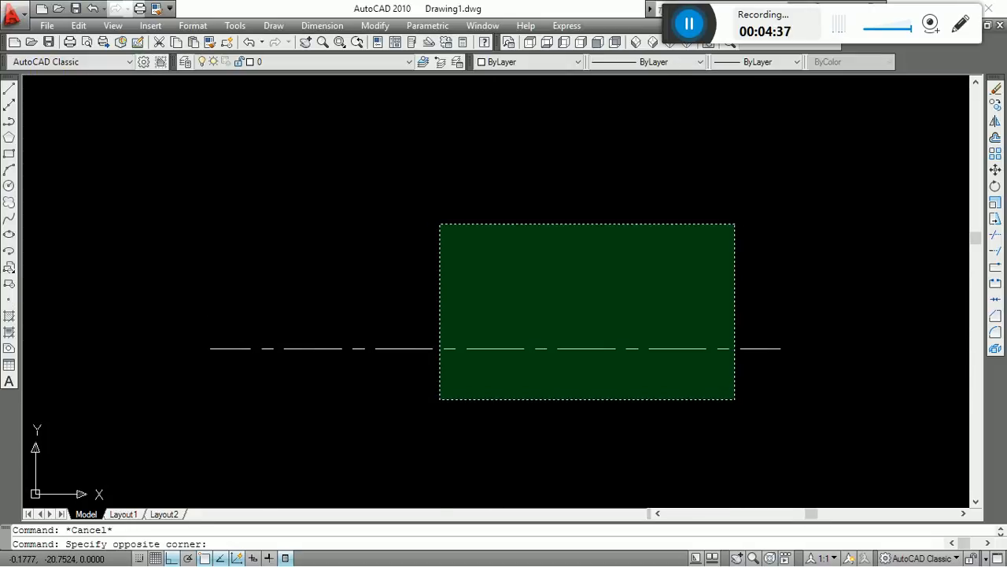
left_click(438, 401)
key("Escape")
left_click(796, 61)
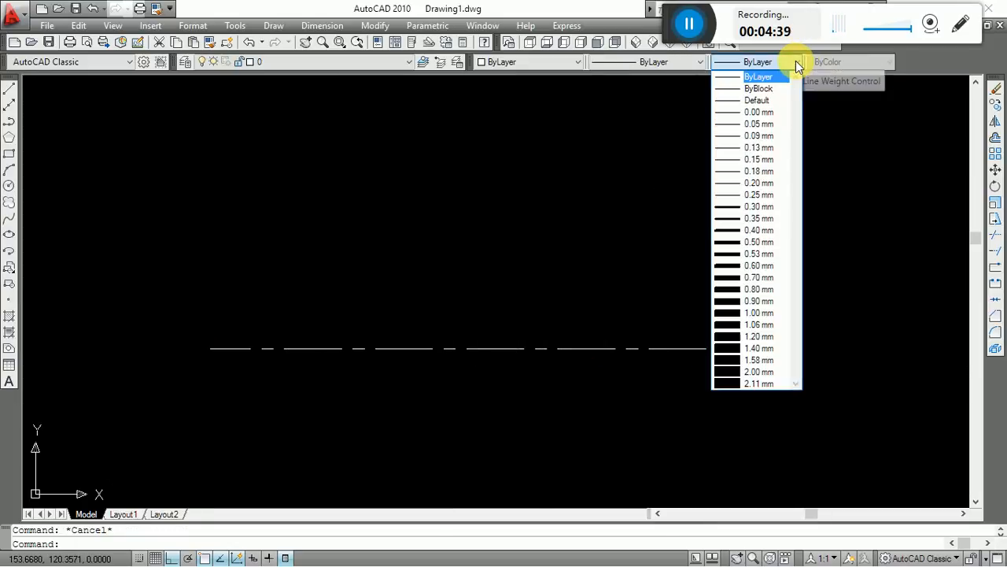
left_click(474, 308)
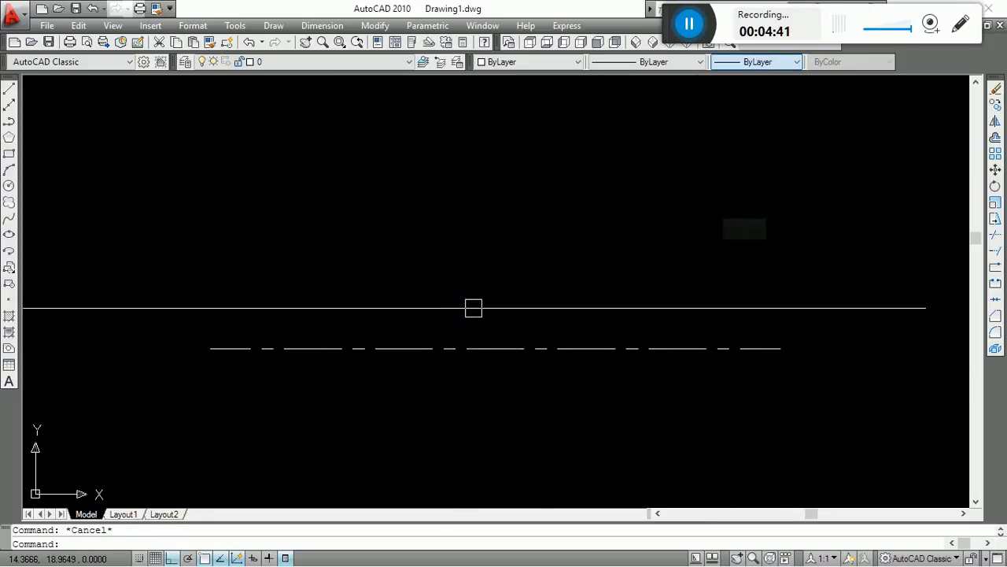
Set the CENTER line's lineweight to 2.11 mm and clear the selection.
left_click(558, 227)
left_click(397, 407)
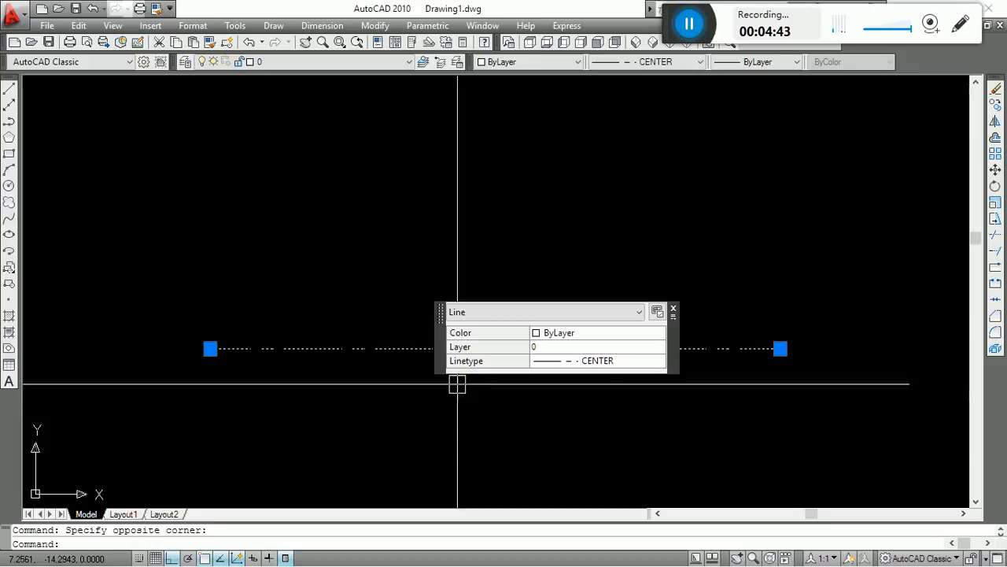
left_click(795, 62)
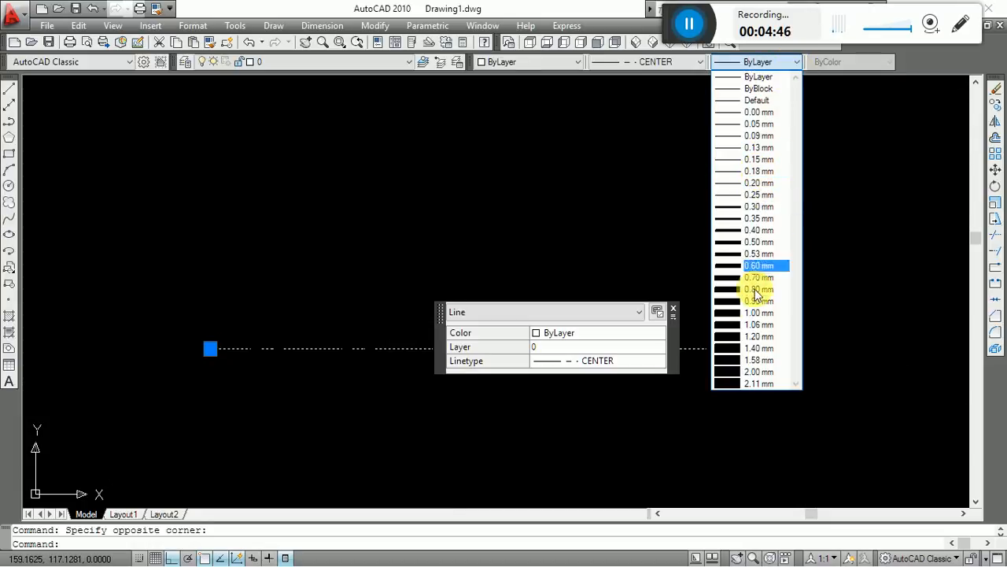
left_click(761, 385)
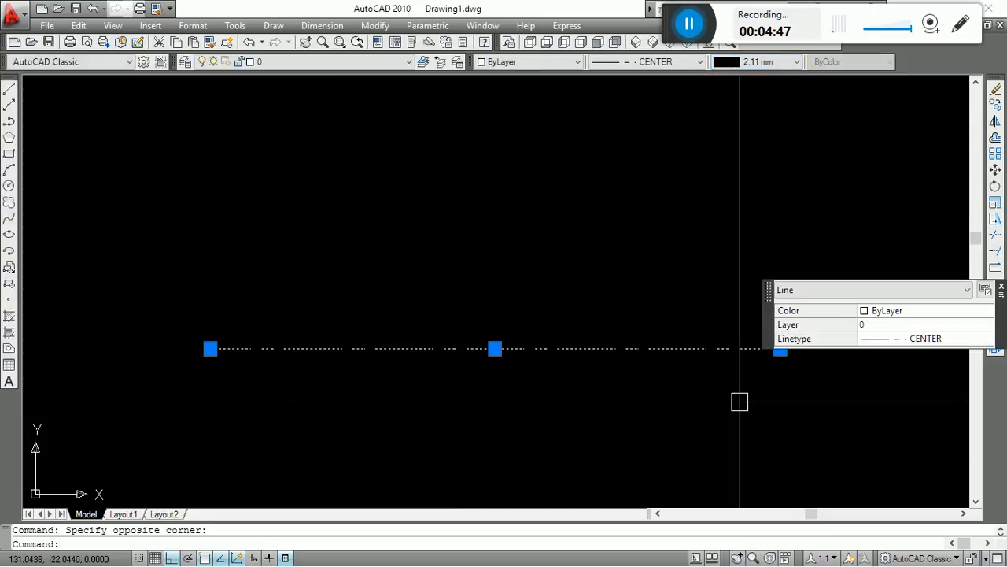
key("Escape")
Check the line's assigned lineweight, and with nothing selected set the current lineweight for new objects to 0.05 mm.
left_click_drag(769, 232, 618, 292)
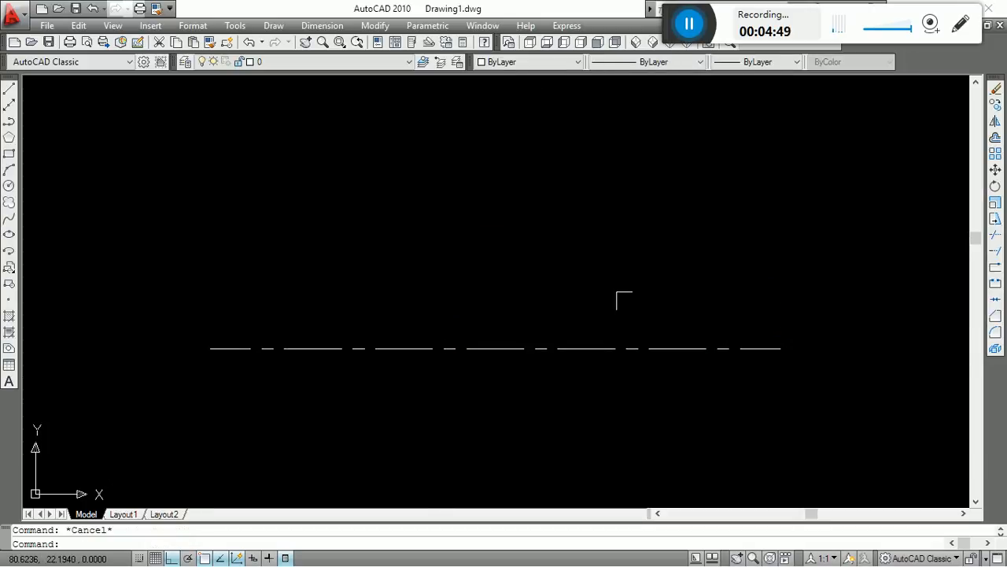
left_click_drag(762, 209, 543, 434)
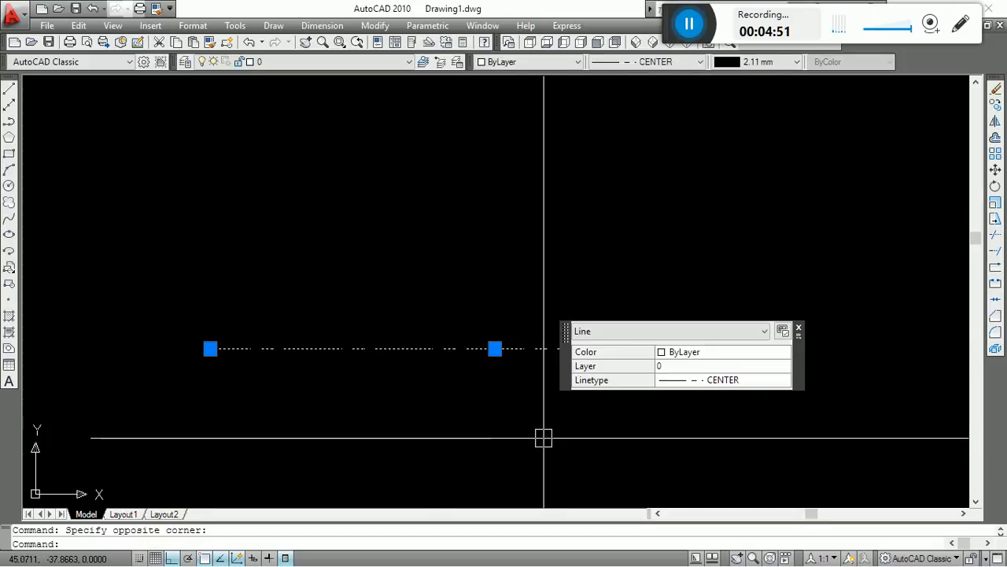
key("Escape")
left_click(766, 65)
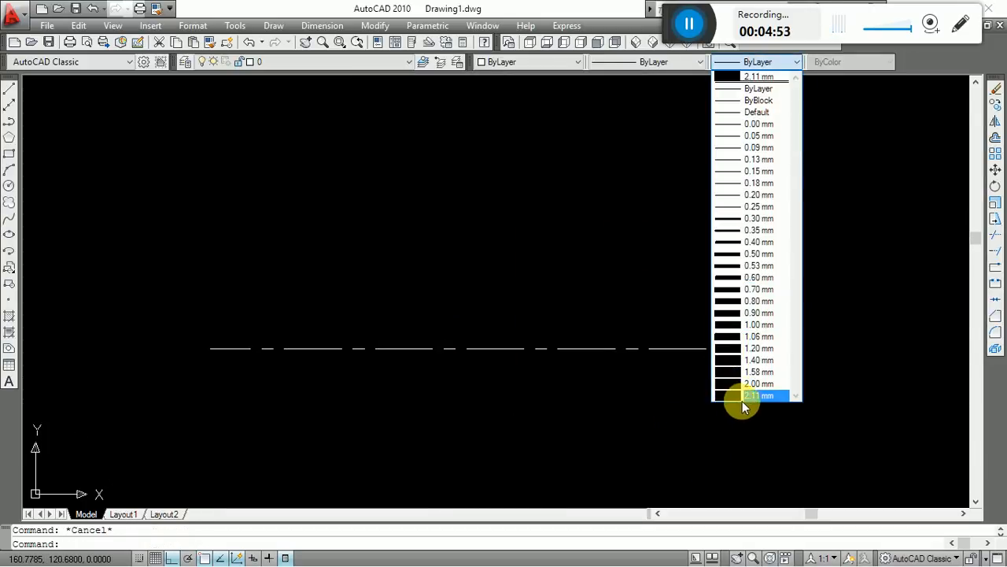
left_click(753, 137)
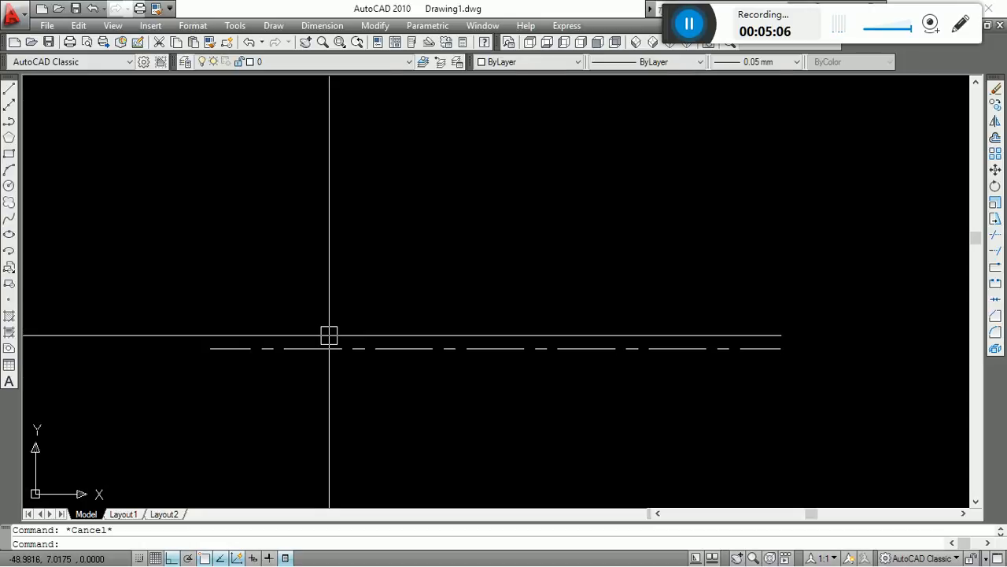
Erase the horizontal CENTER line from the drawing.
left_click(496, 349)
type("e")
key("Return")
key("Escape")
scroll(396, 289, "down", 2)
type("rec")
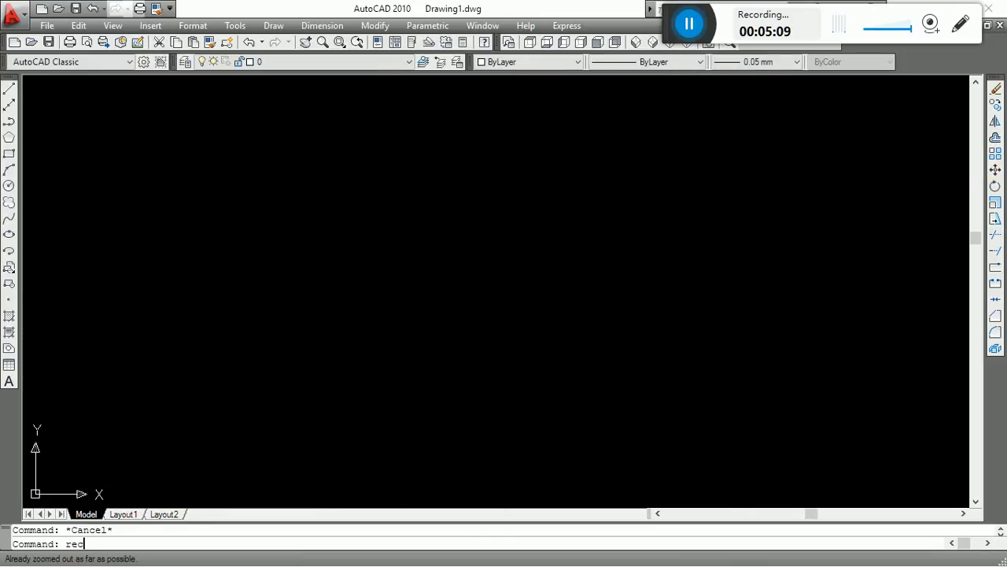
key("Return")
left_click(313, 185)
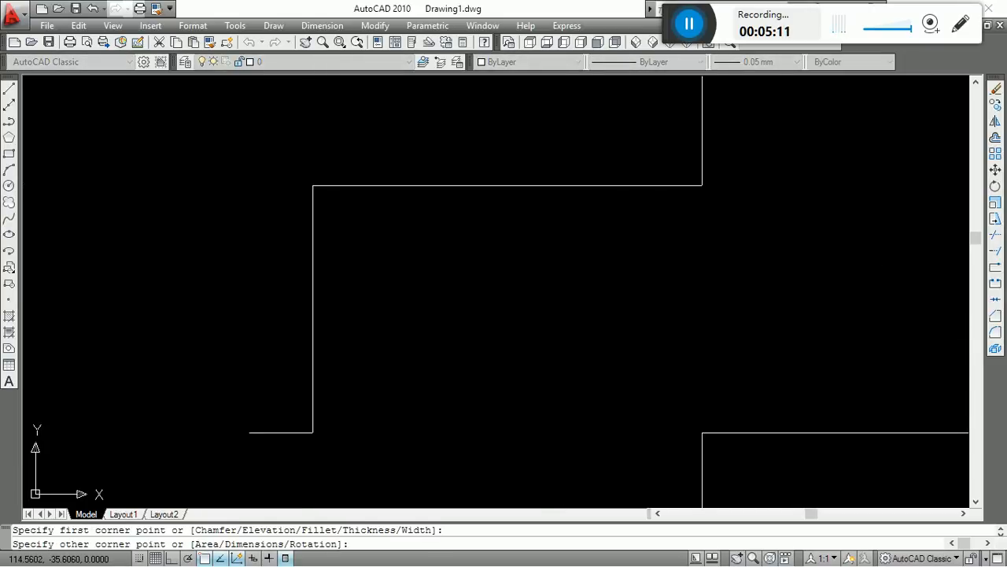
key("Escape")
Draw a large circle with a radius of about 78 units in the empty drawing area.
type("c")
key("Return")
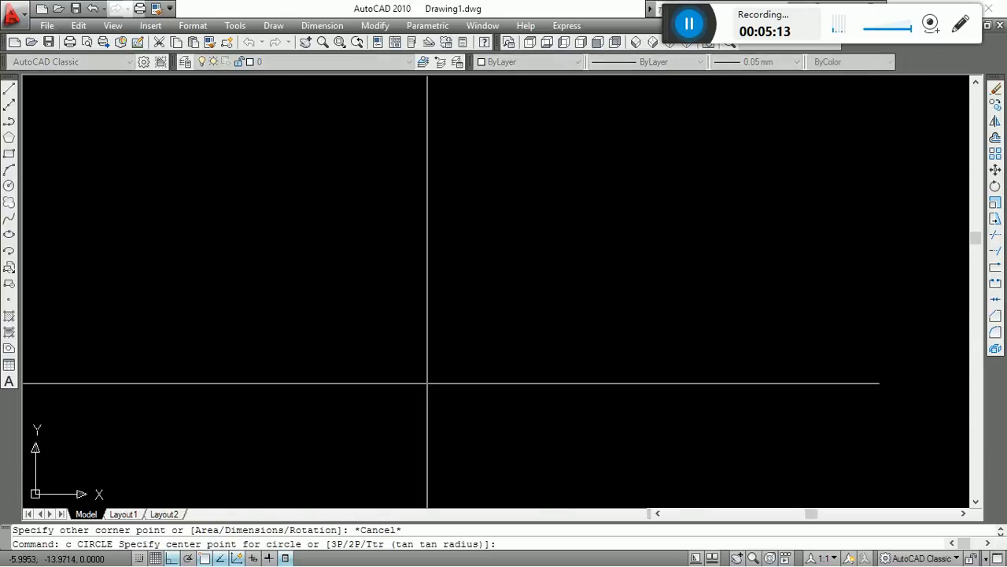
left_click(477, 355)
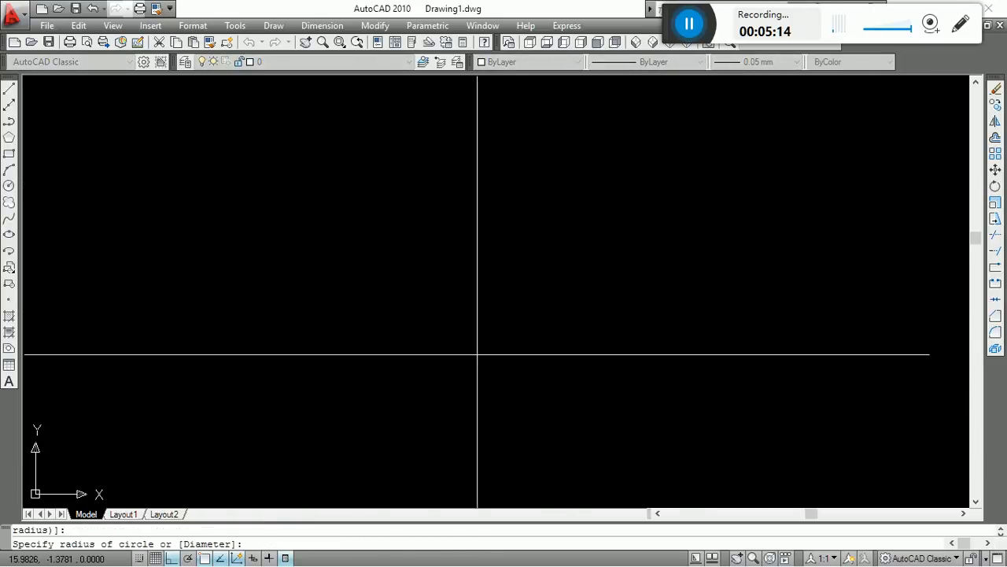
left_click(468, 175)
key("Escape")
Draw a small circle with a radius of about 6 units centred on the large circle's top quadrant.
middle_click_drag(531, 249, 533, 227)
type("c")
key("Return")
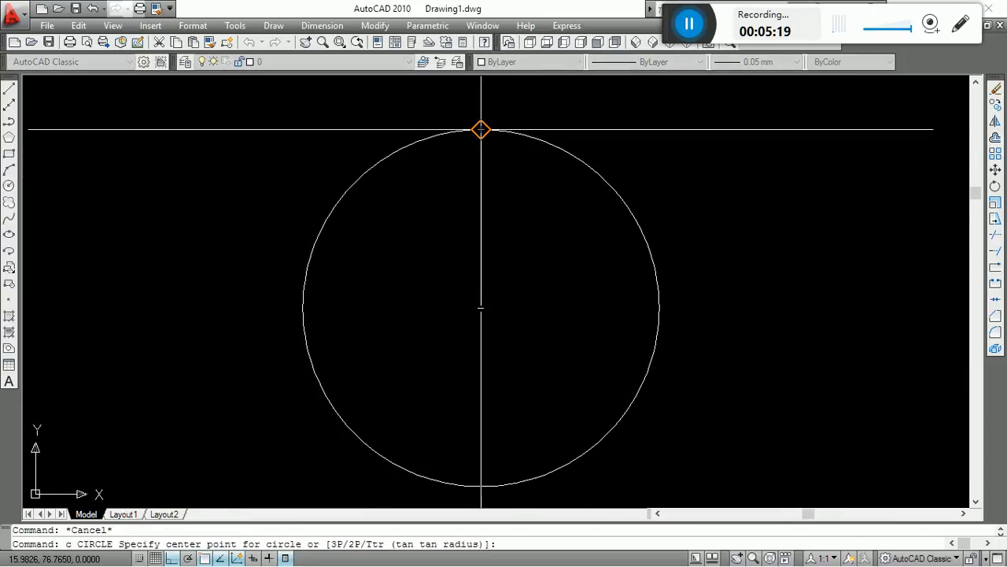
left_click(481, 129)
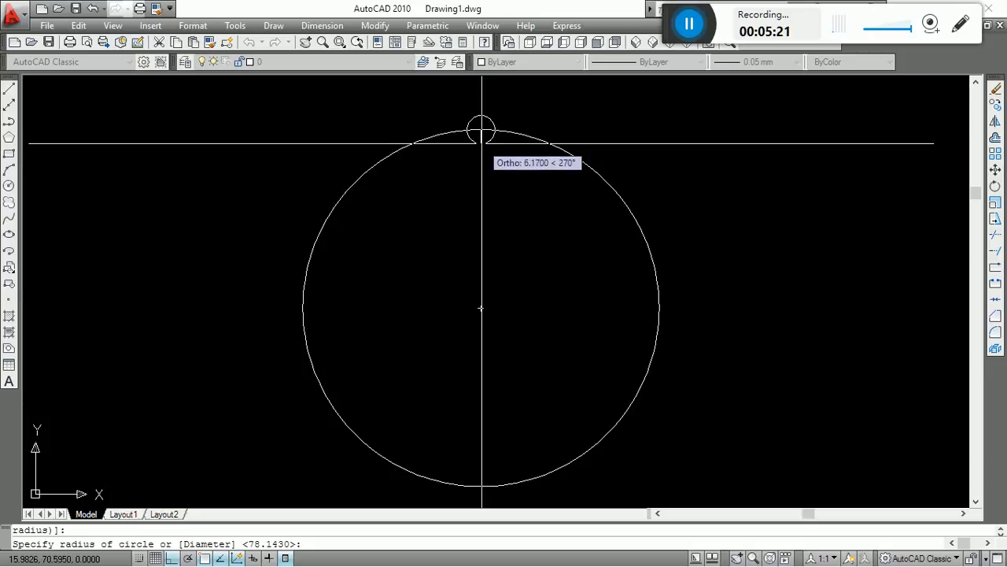
left_click(482, 143)
key("Escape")
Copy the small circle from its centre to the large circle's right quadrant.
type("co")
key("Return")
left_click(498, 148)
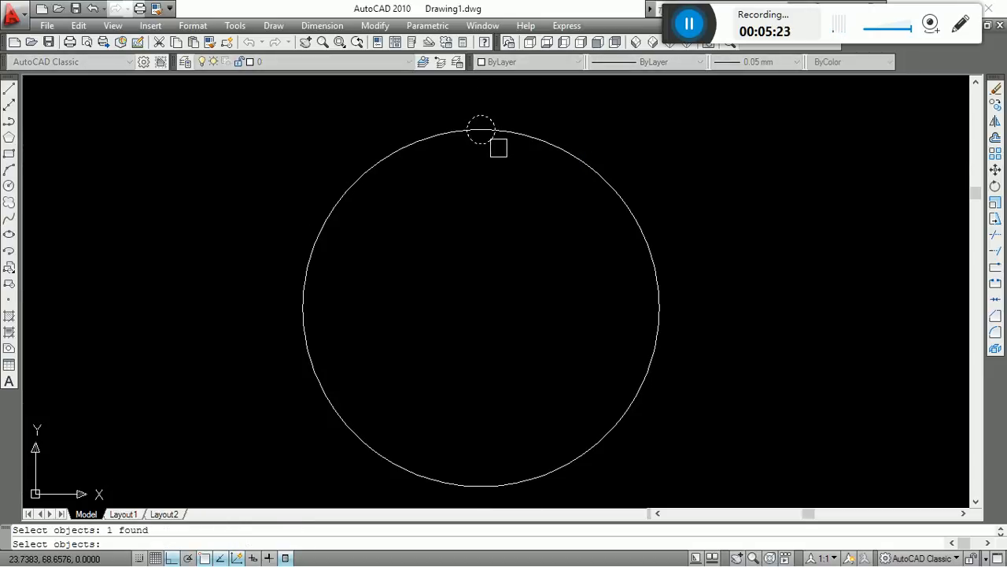
key("Return")
left_click(481, 129)
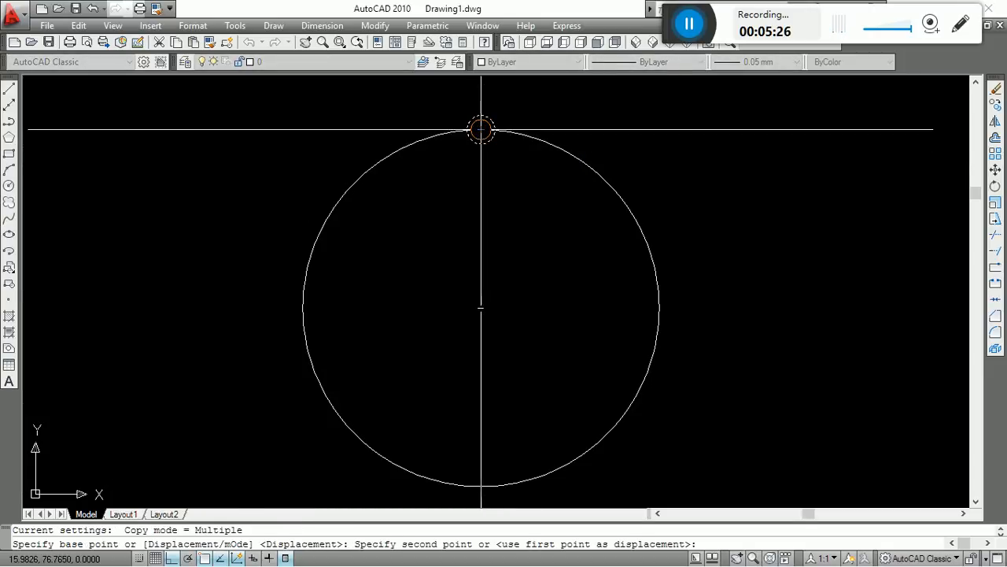
left_click(659, 307)
key("Escape")
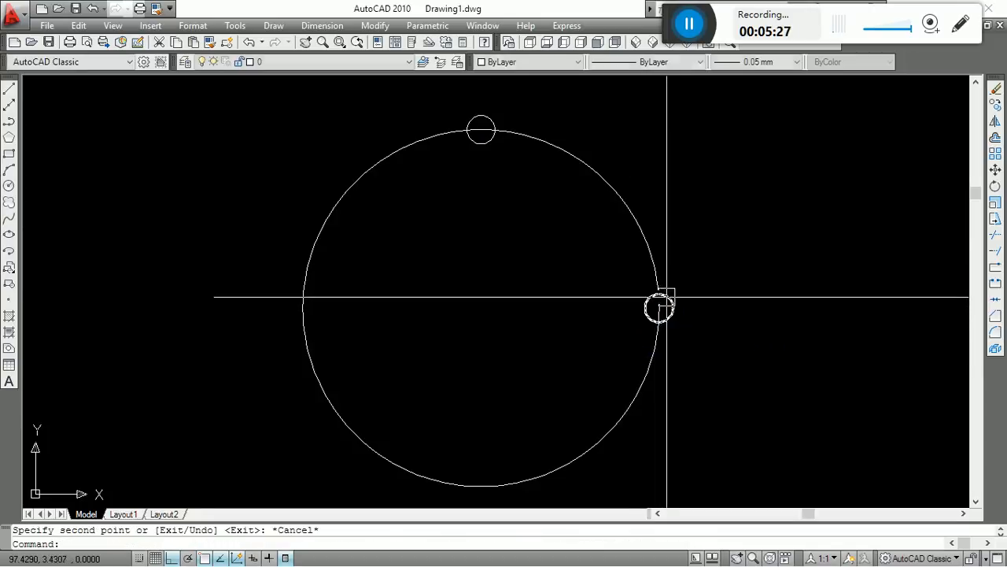
Erase the copied small circle at the large circle's right quadrant.
left_click(660, 307)
key("Delete")
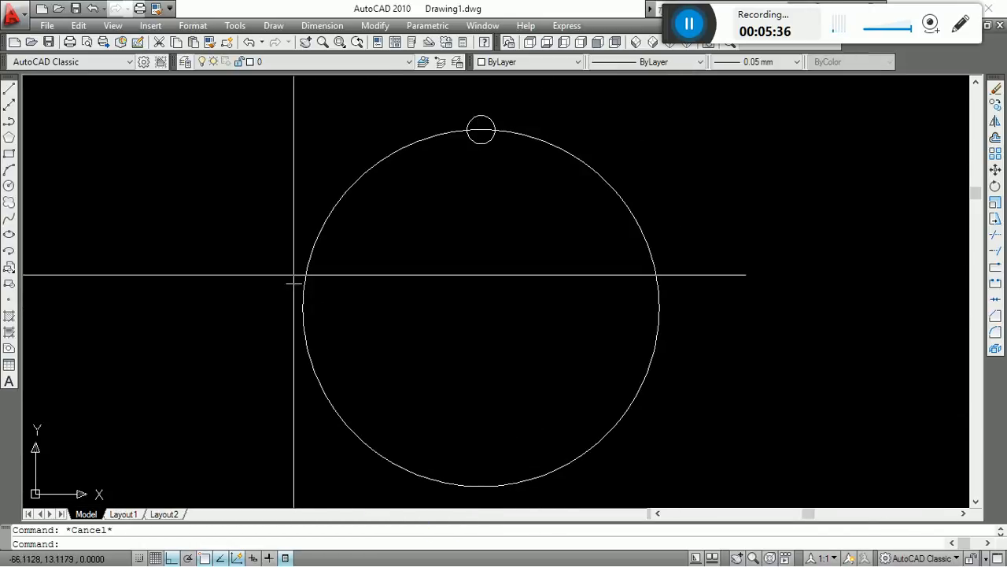
left_click(454, 107)
left_click(497, 206)
key("Escape")
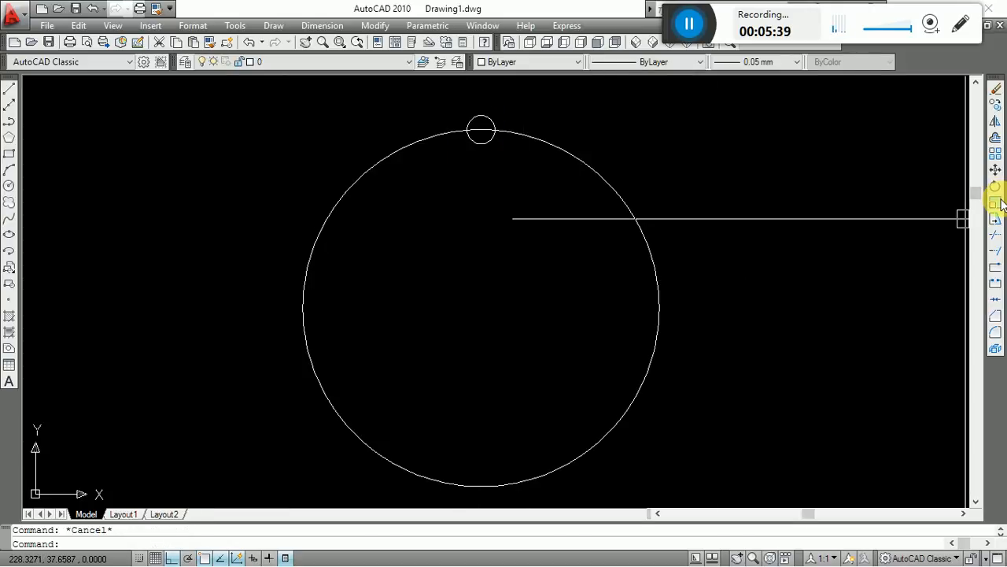
Try a polar array of the small circle with 4 items over 360° about the default centre point, and undo it.
left_click(997, 154)
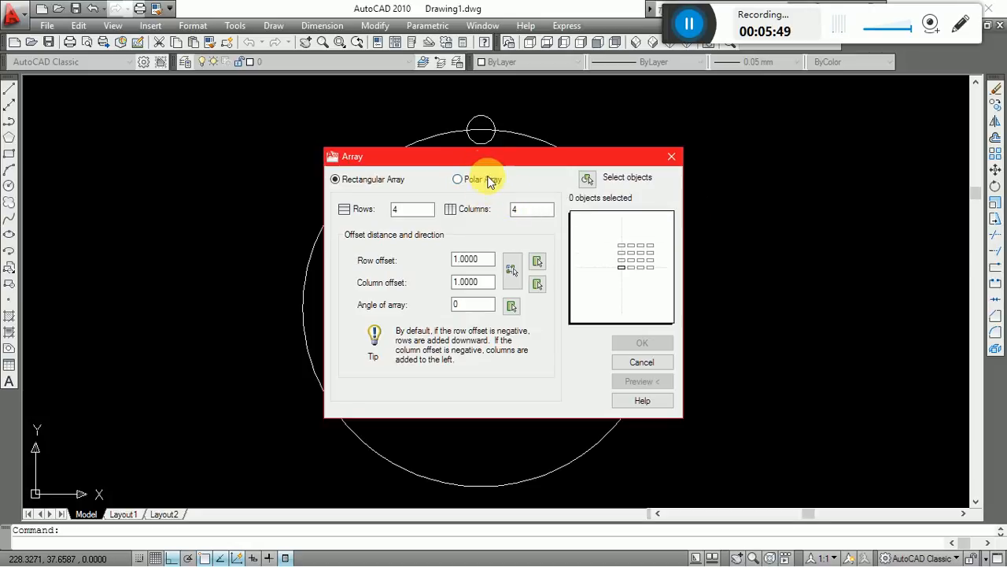
left_click(488, 182)
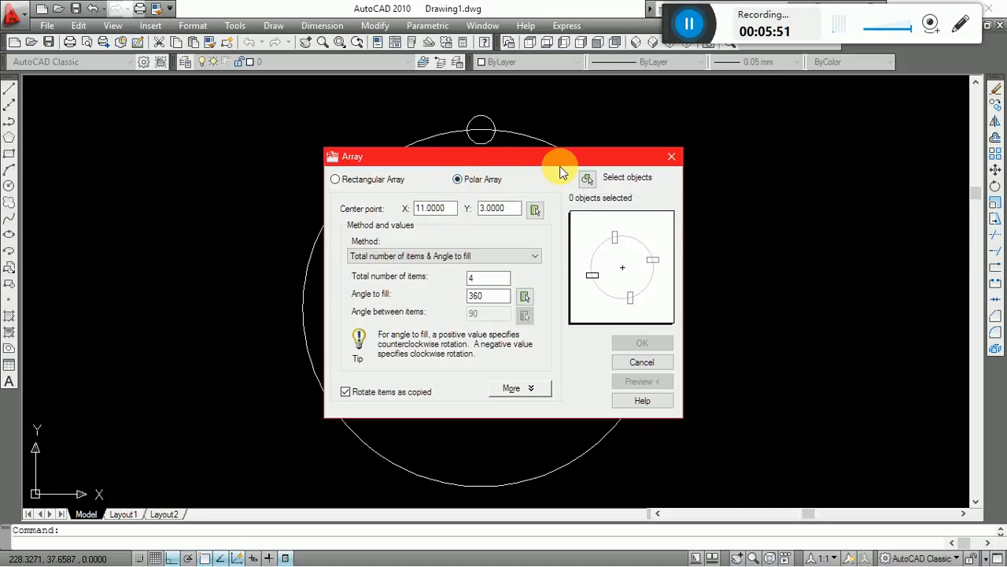
left_click(586, 179)
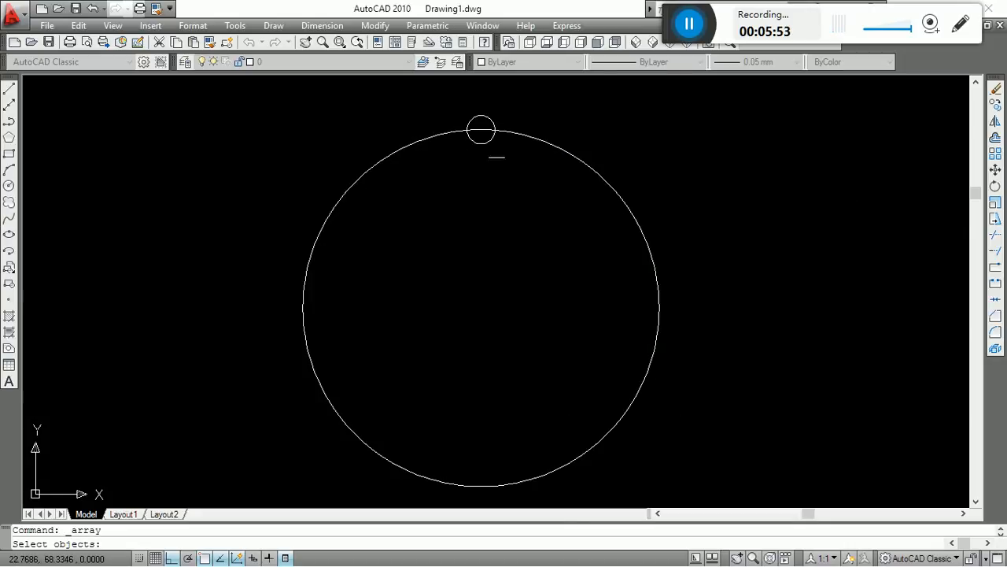
key("Return")
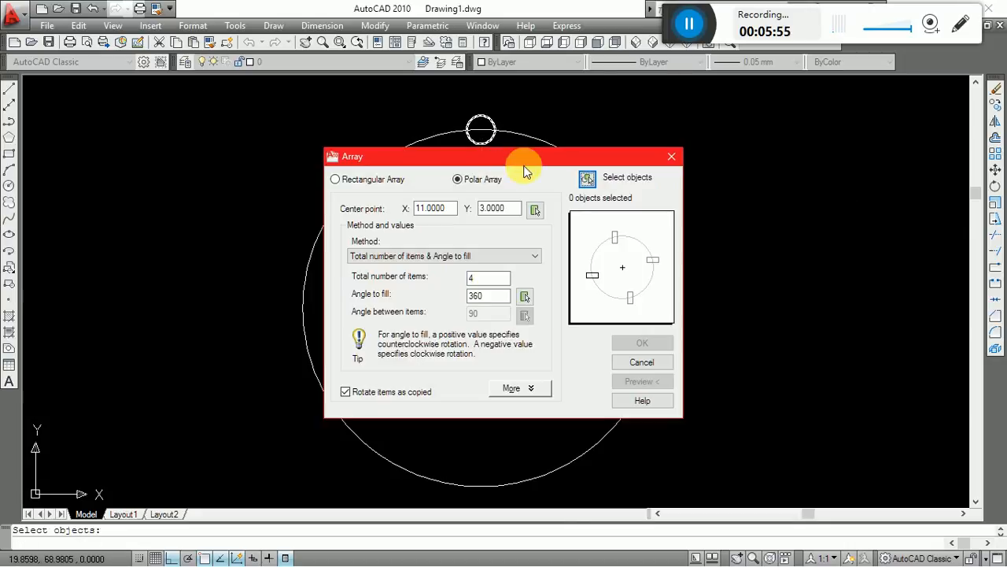
left_click(589, 183)
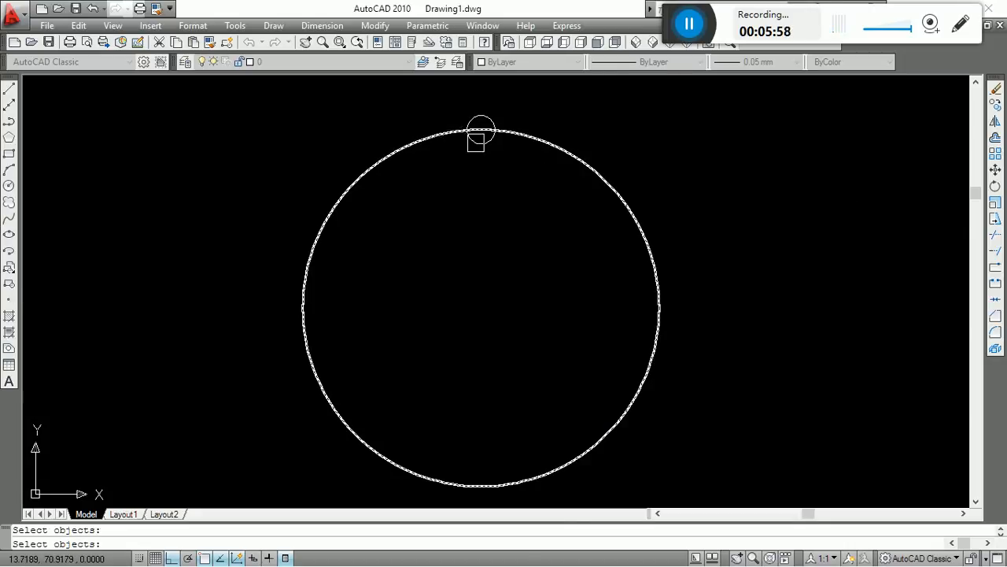
left_click(480, 144)
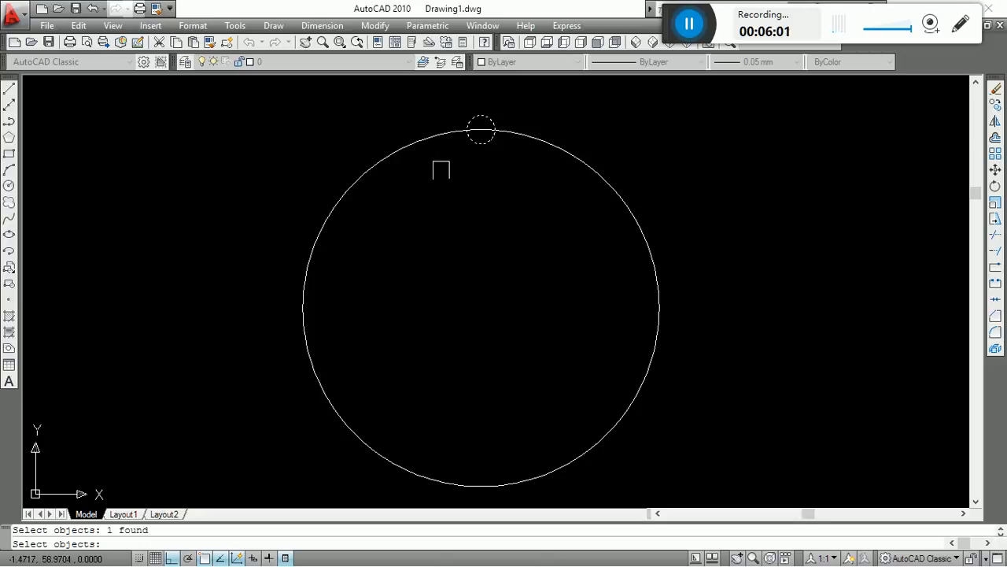
key("Return")
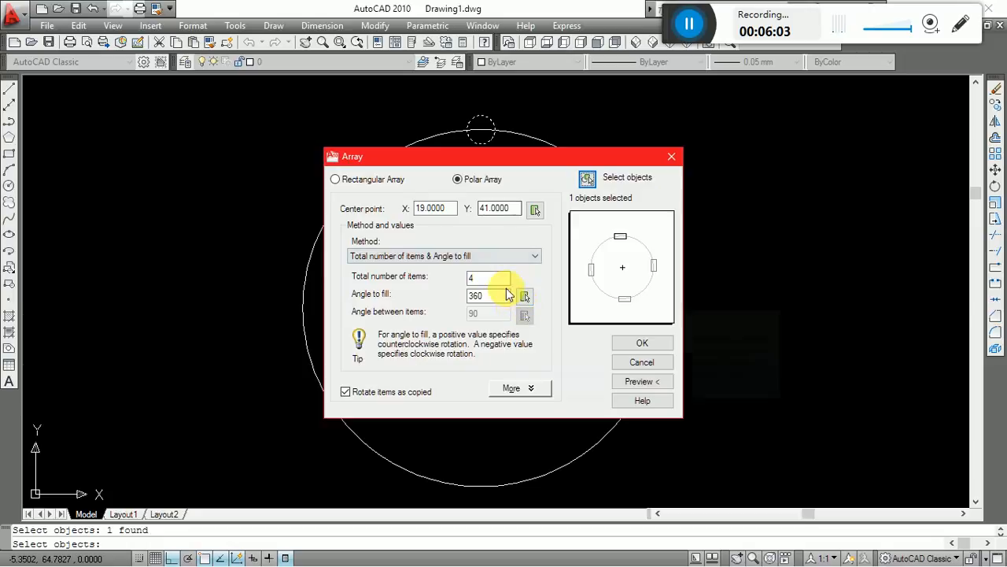
double_click(489, 278)
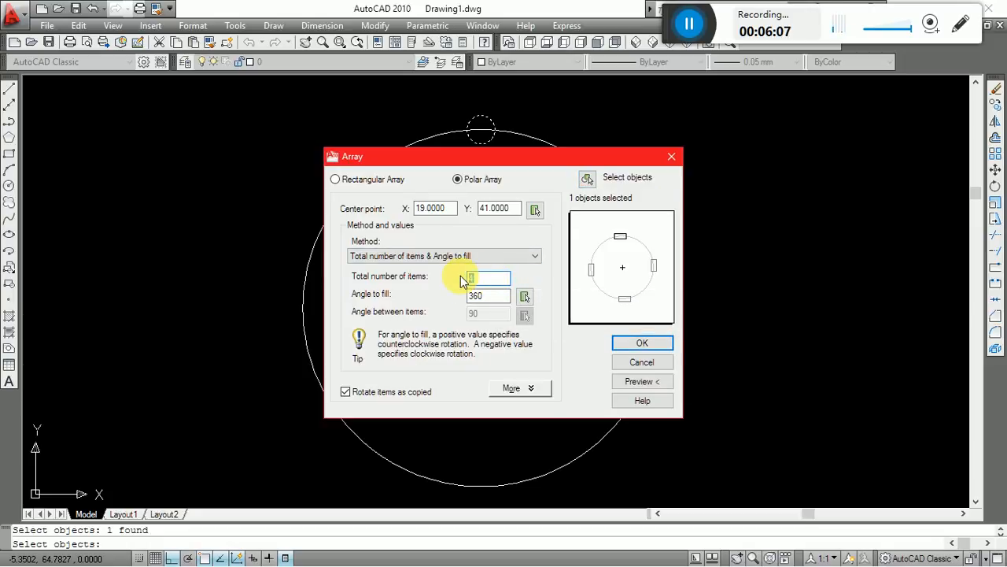
key("Return")
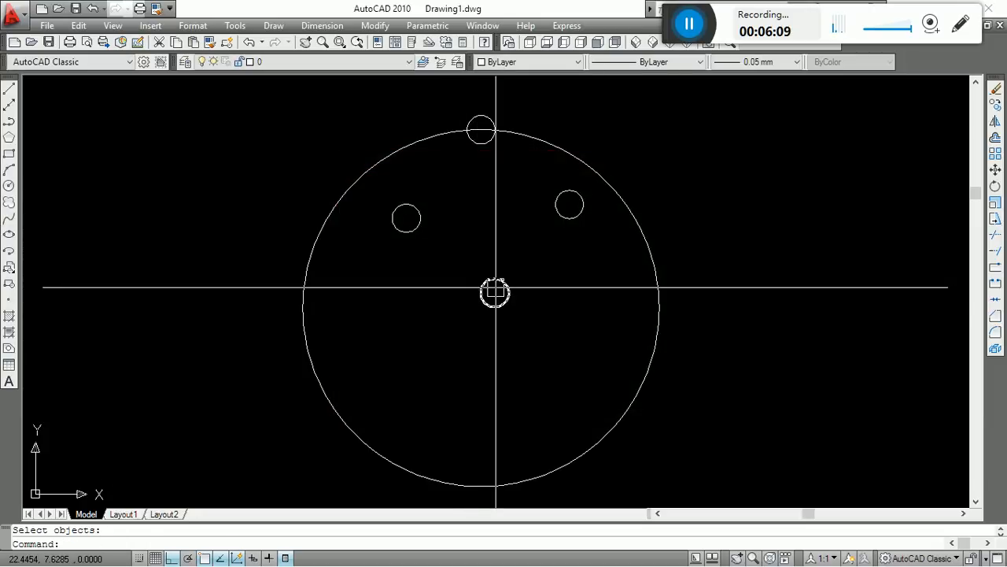
key("ctrl+z")
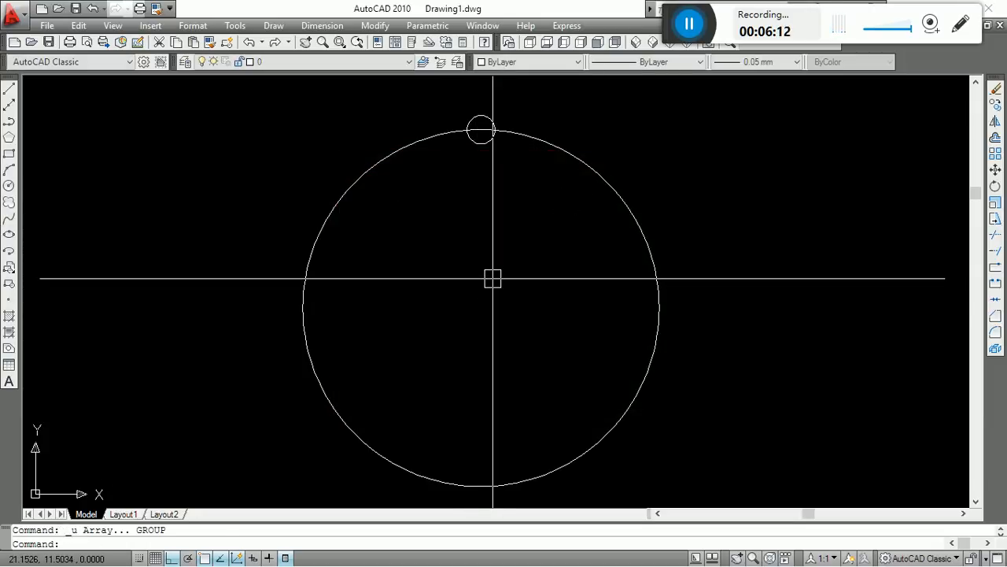
Polar-array the small circle with 4 items over 360° about the large circle's centre, and undo the array.
left_click(995, 157)
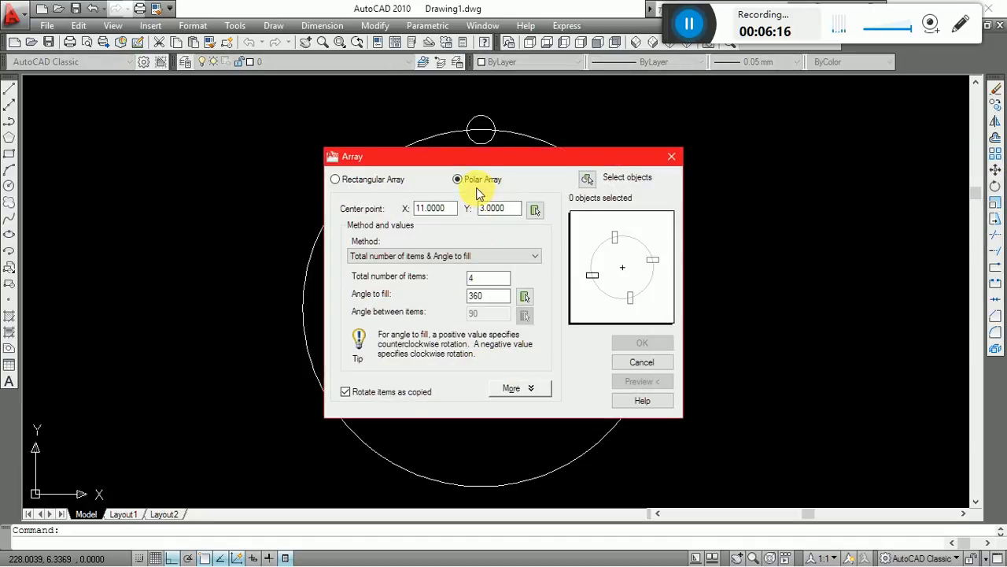
left_click(586, 181)
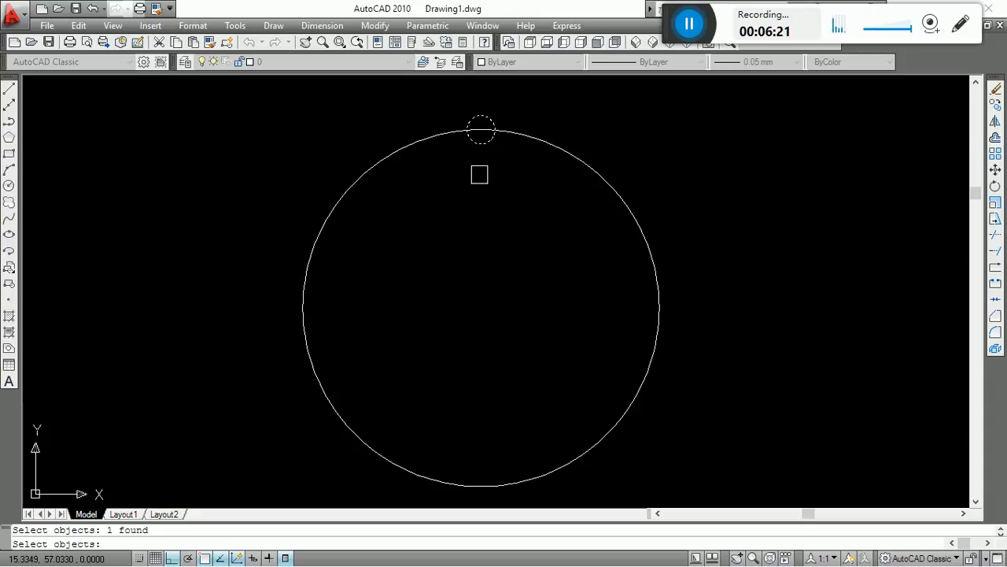
key("Return")
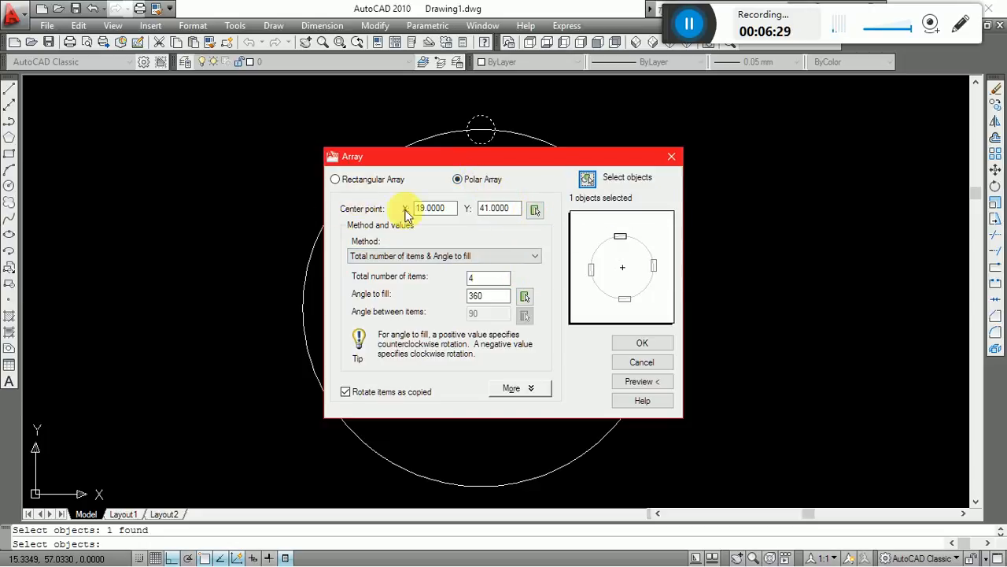
left_click(535, 213)
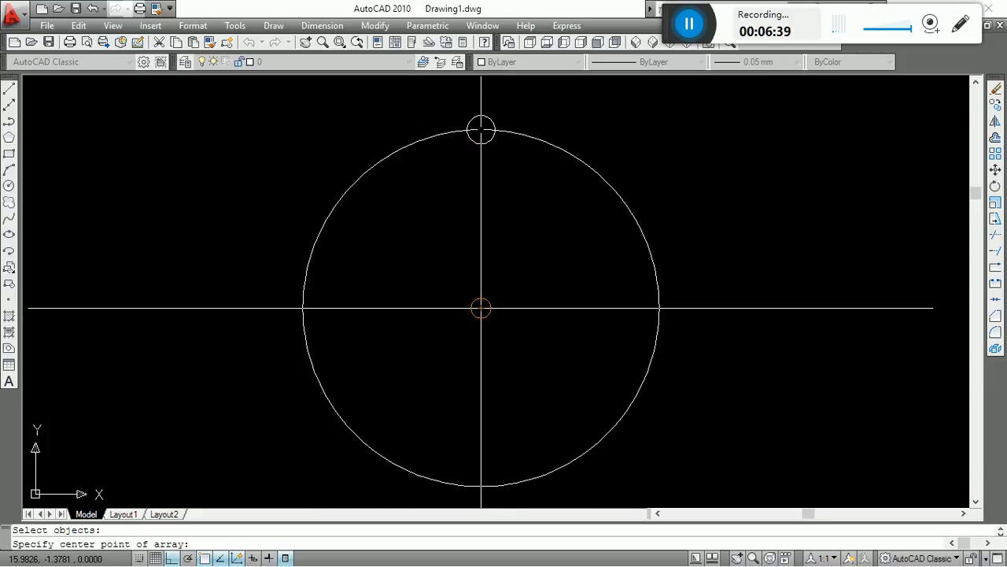
left_click(481, 308)
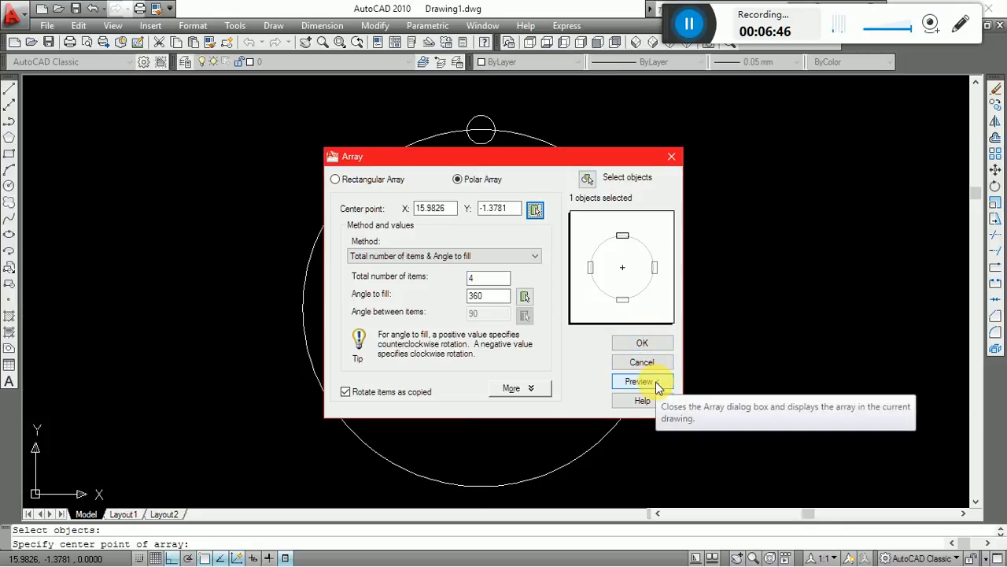
left_click(642, 343)
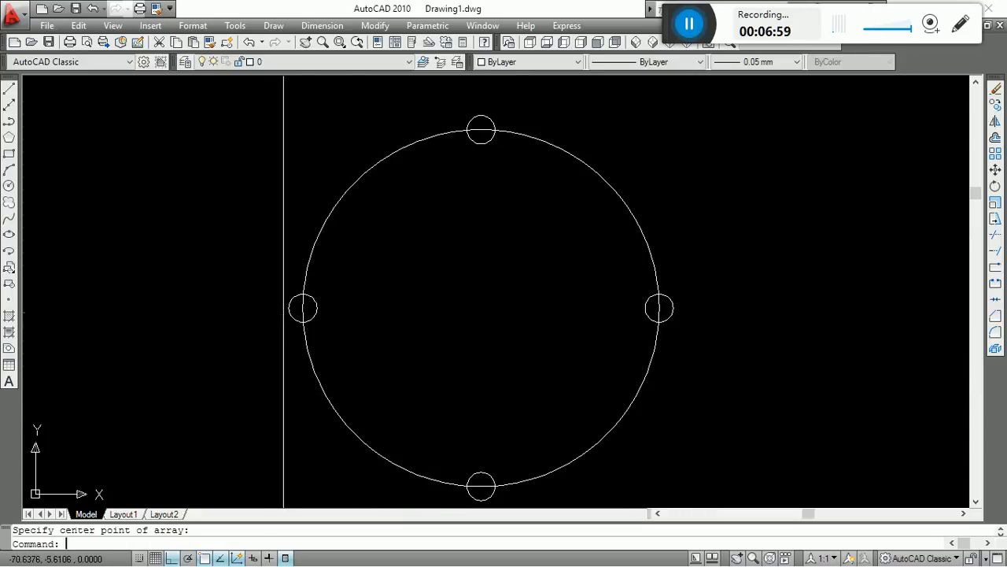
key("Escape")
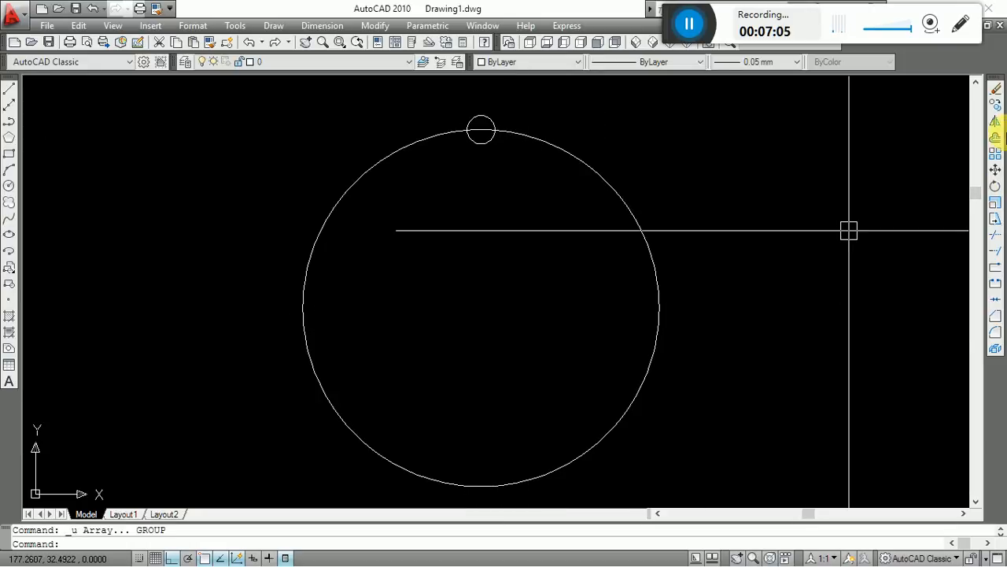
Polar-array the small circle with 6 items over 360° about the large circle's centre.
left_click(996, 154)
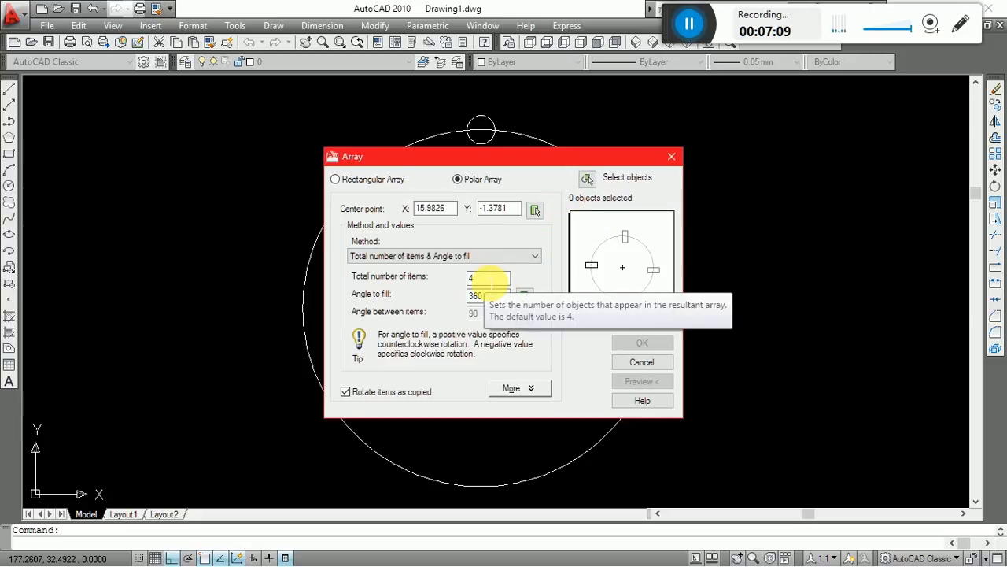
left_click_drag(489, 281, 439, 287)
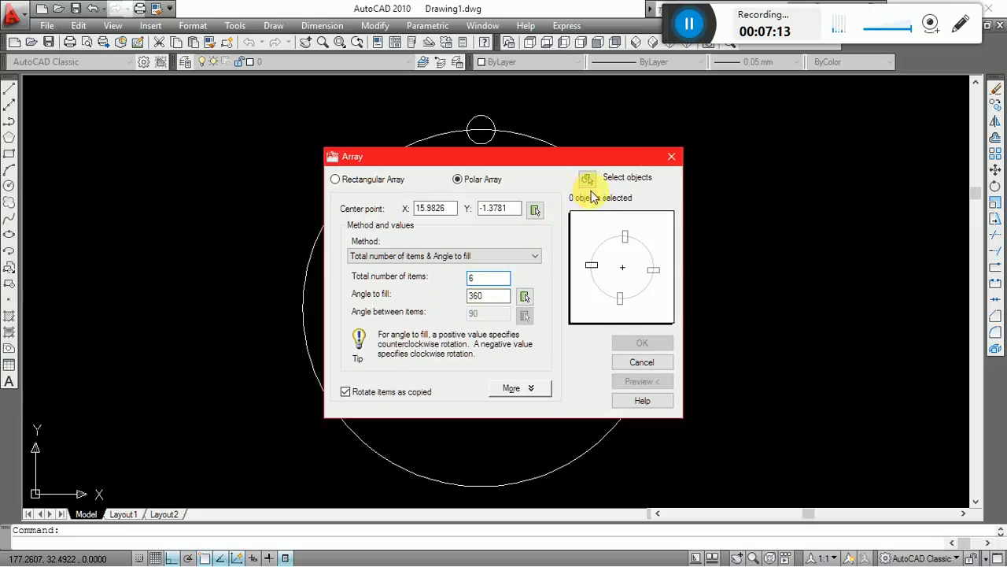
left_click(590, 178)
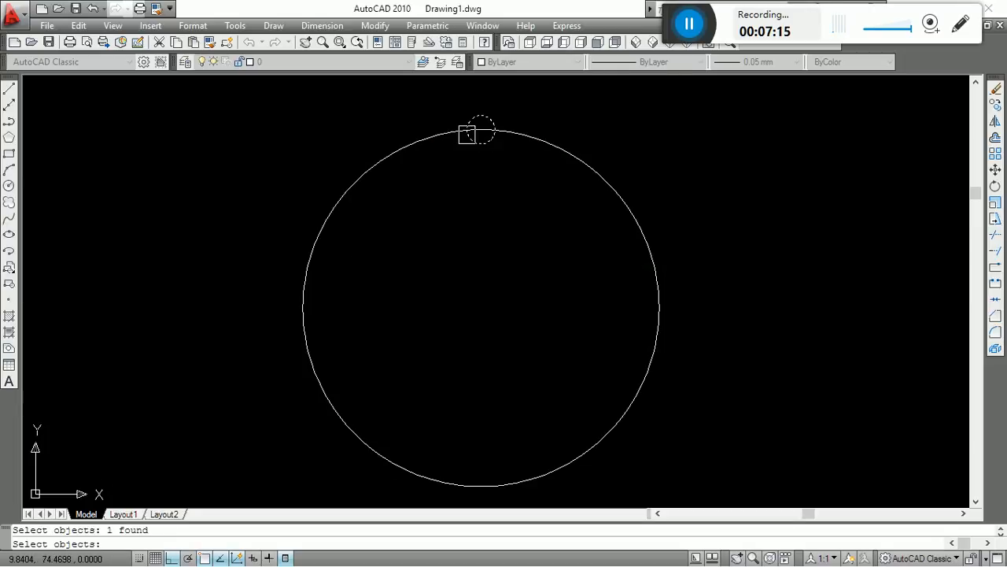
key("Return")
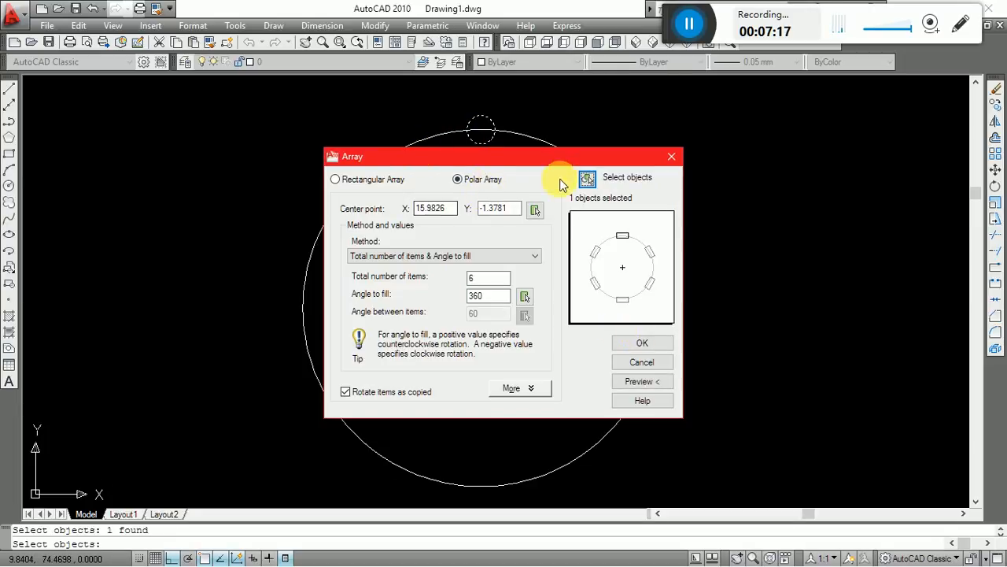
left_click(535, 210)
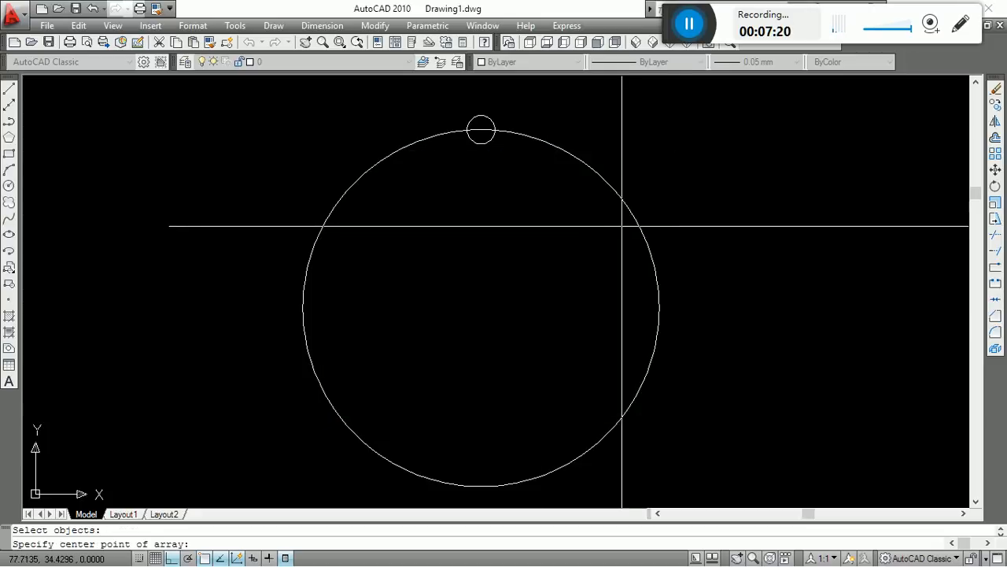
left_click(480, 308)
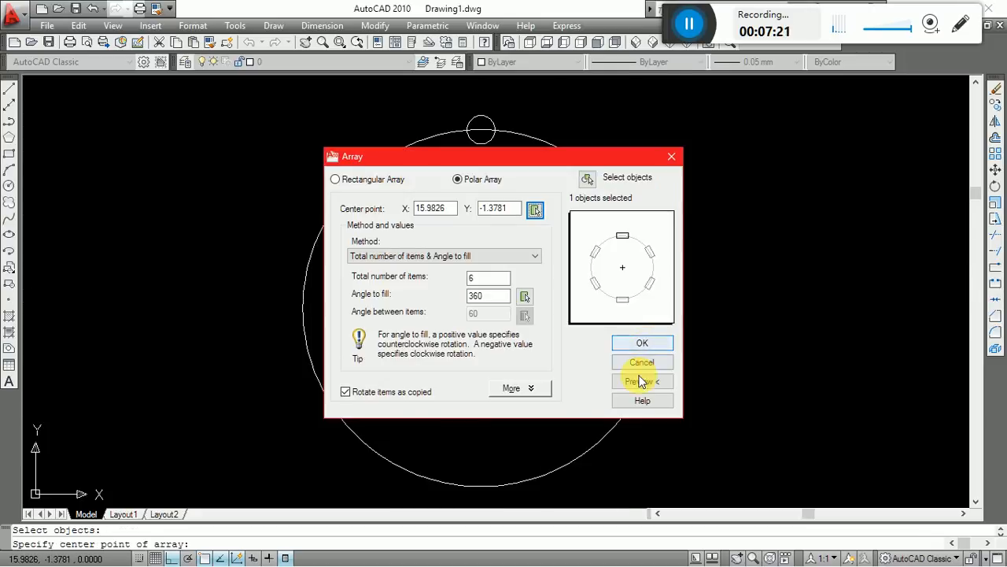
left_click(643, 344)
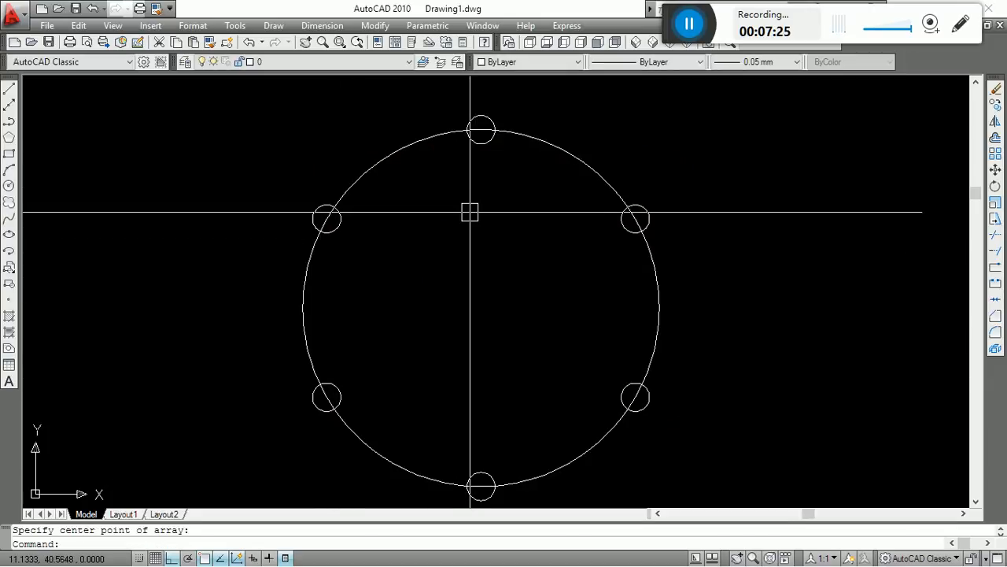
key("Escape")
Draw a vertical line joining the top and bottom small circles' centres and a horizontal line between the large circle's right and left quadrants.
type("l")
key("Return")
left_click(481, 129)
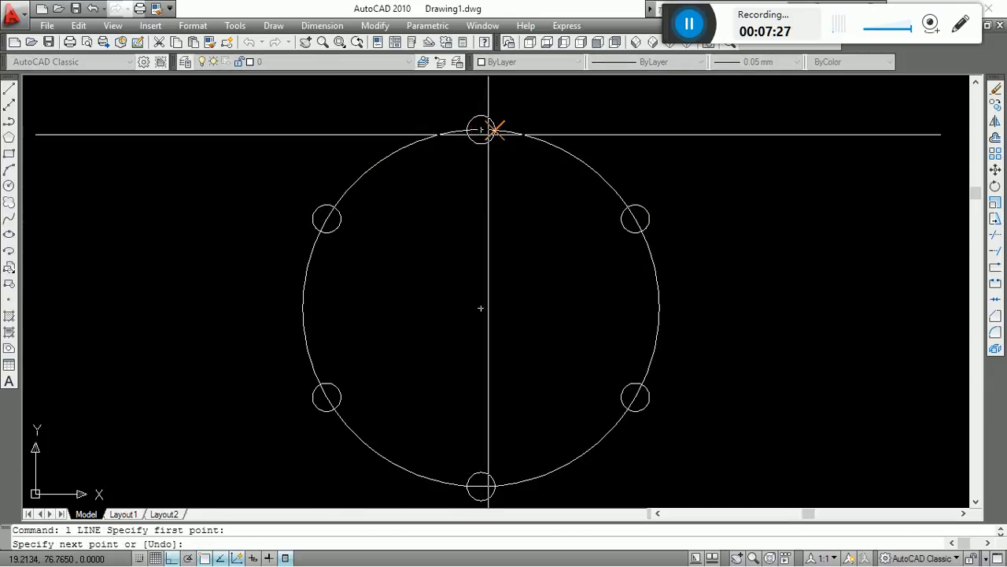
left_click(481, 483)
key("Escape")
key("Return")
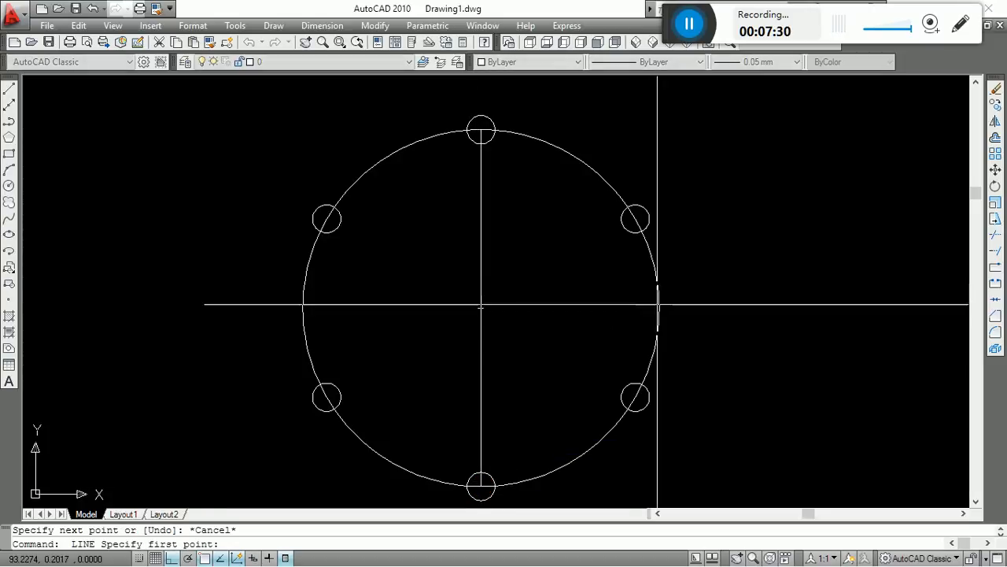
left_click(659, 308)
left_click(303, 307)
key("Escape")
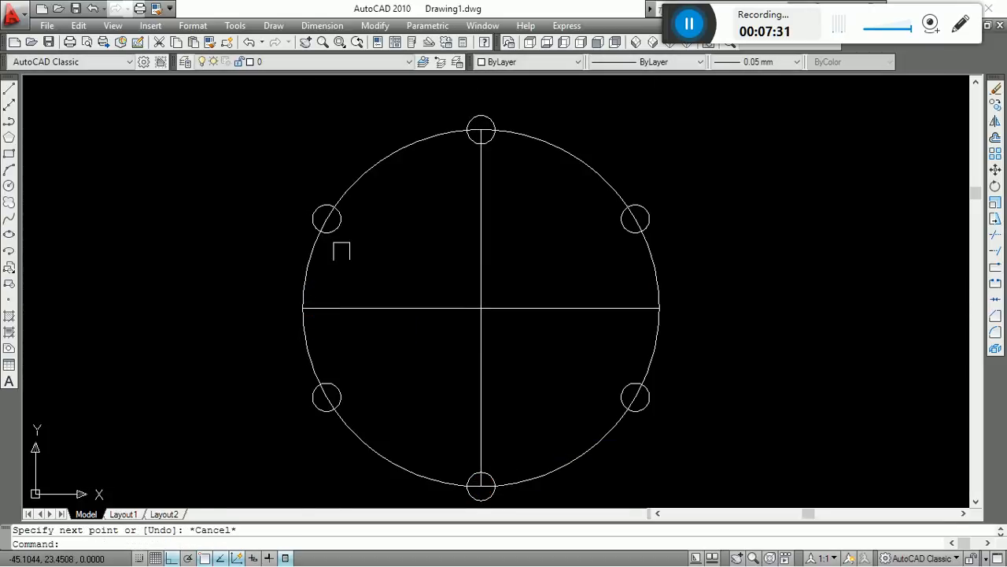
Draw two diagonal lines joining the centres of the opposite small circles, upper-left to lower-right and upper-right to lower-left.
key("Return")
left_click(327, 218)
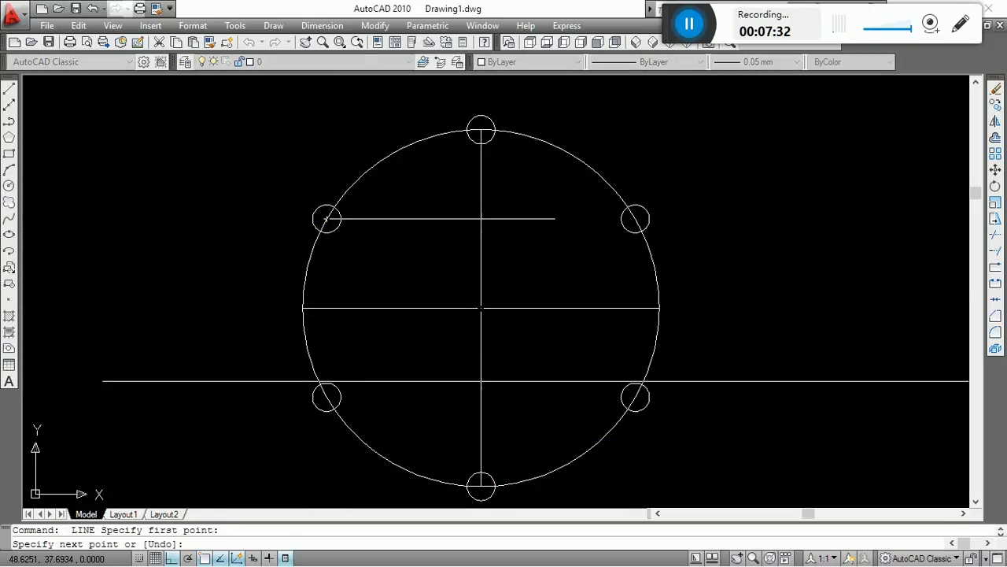
left_click(635, 397)
key("Escape")
key("Return")
left_click(636, 218)
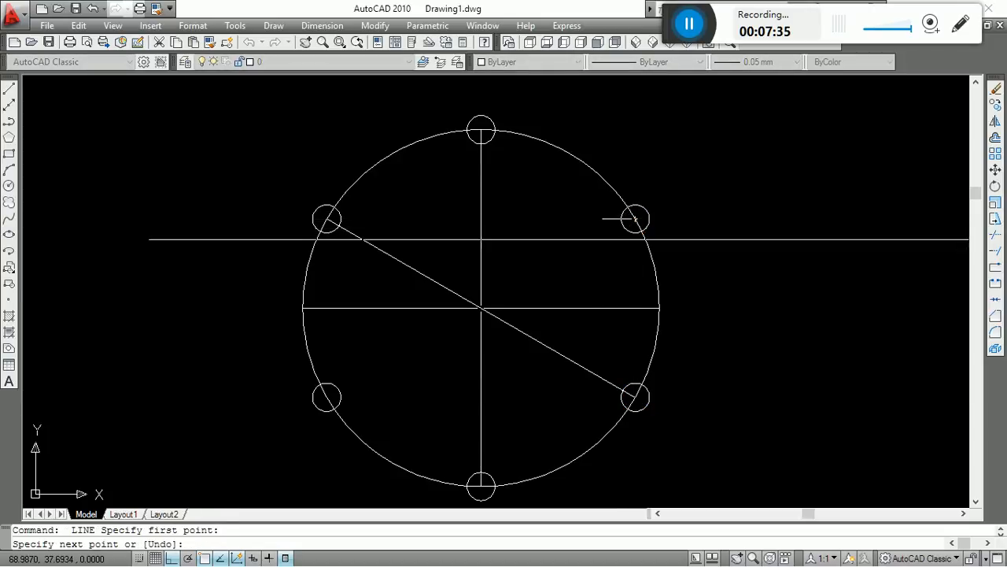
left_click(327, 397)
key("Escape")
scroll(524, 267, "up", 5)
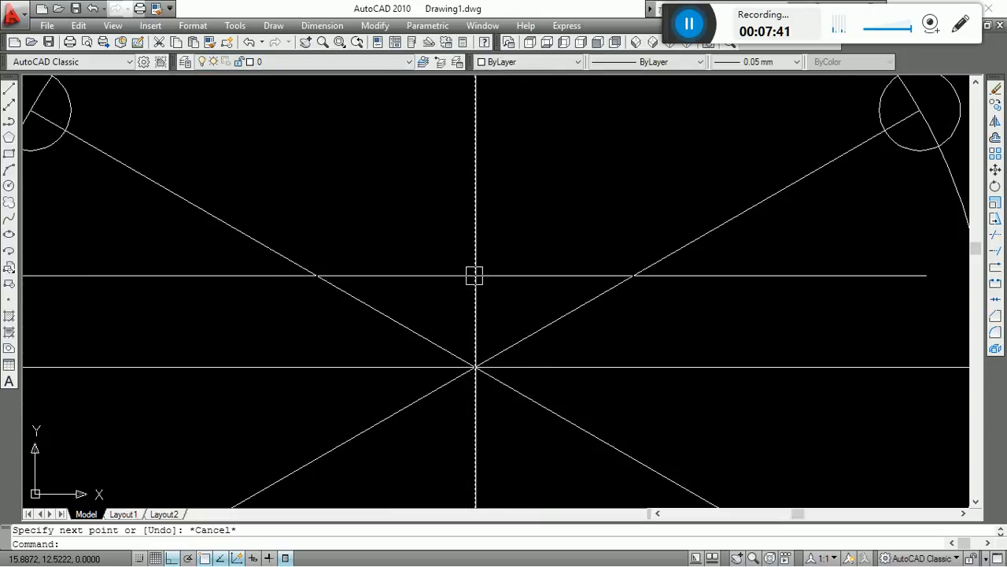
Add an angular dimension between the vertical line and the diagonal line to the upper-right small circle.
left_click(323, 29)
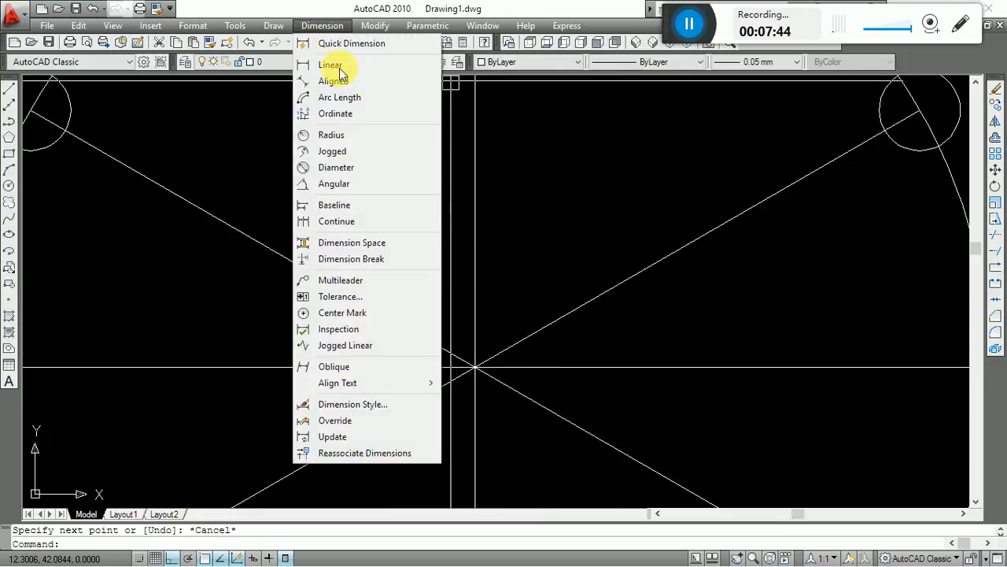
left_click(362, 185)
left_click(472, 247)
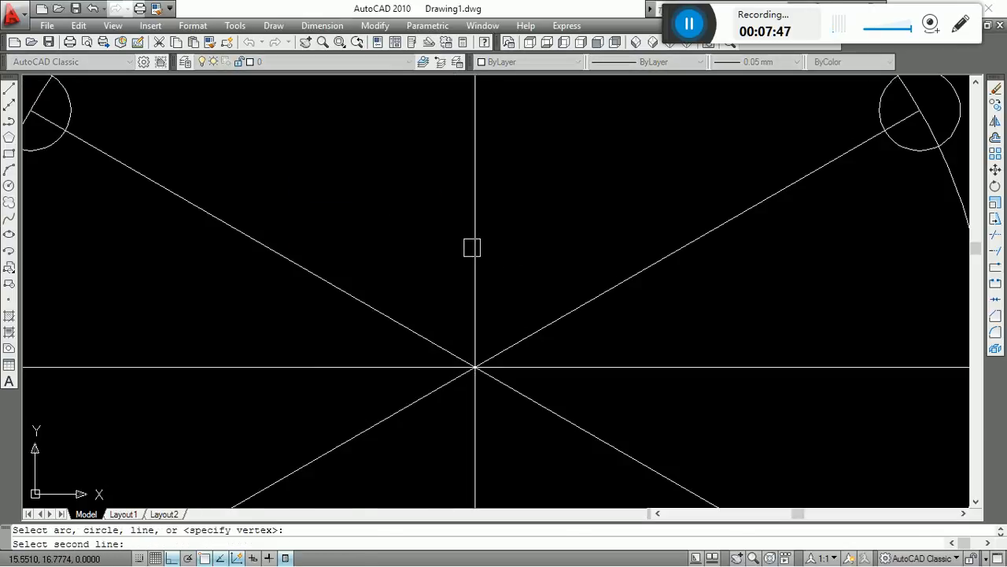
left_click(558, 312)
left_click(562, 275)
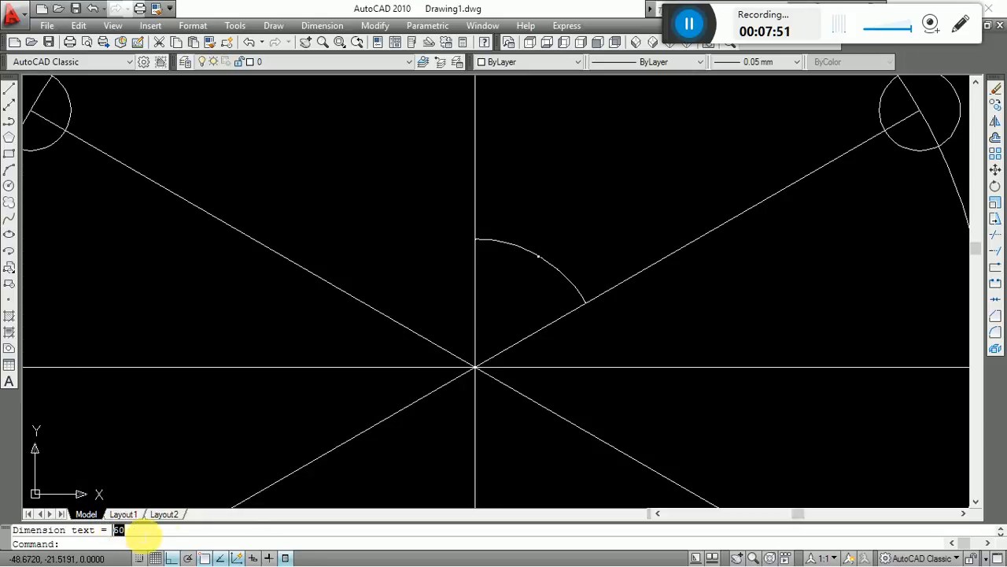
key("Escape")
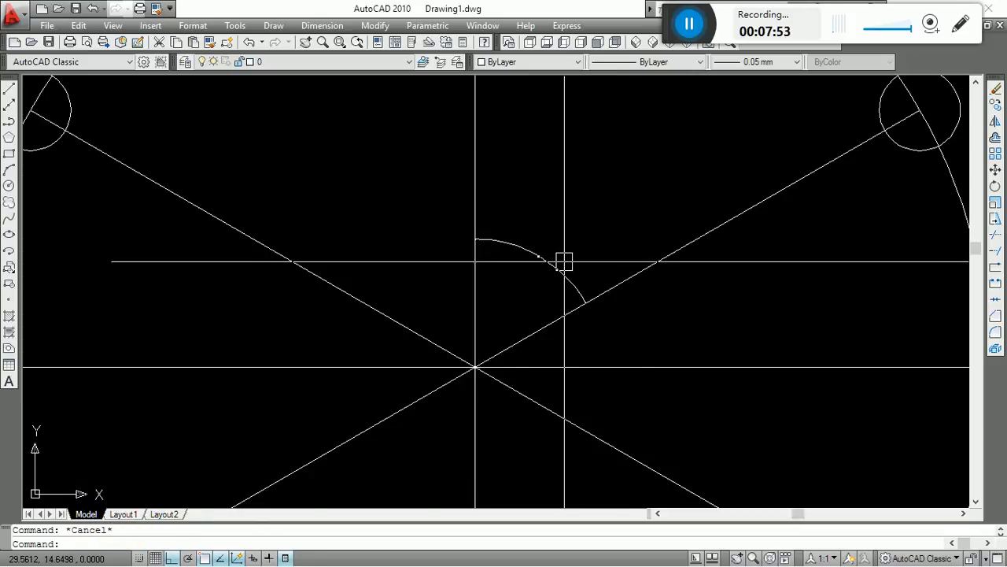
Erase the angular dimension between the vertical and diagonal lines.
scroll(551, 258, "up", 10)
scroll(563, 218, "down", 12)
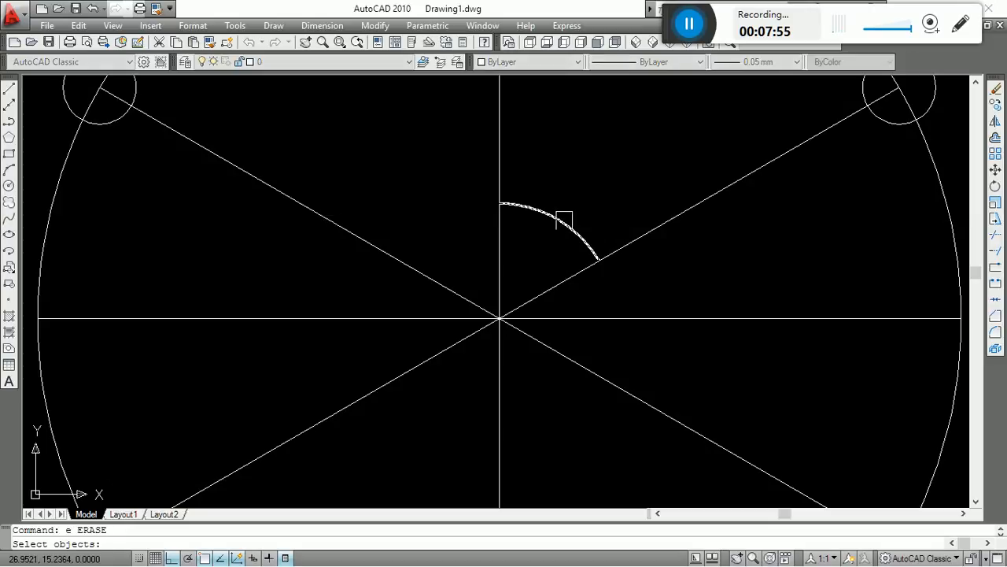
left_click(564, 220)
key("Return")
key("Escape")
scroll(520, 232, "down", 5)
scroll(564, 228, "up", 3)
middle_click_drag(610, 259, 614, 367)
scroll(620, 295, "down", 2)
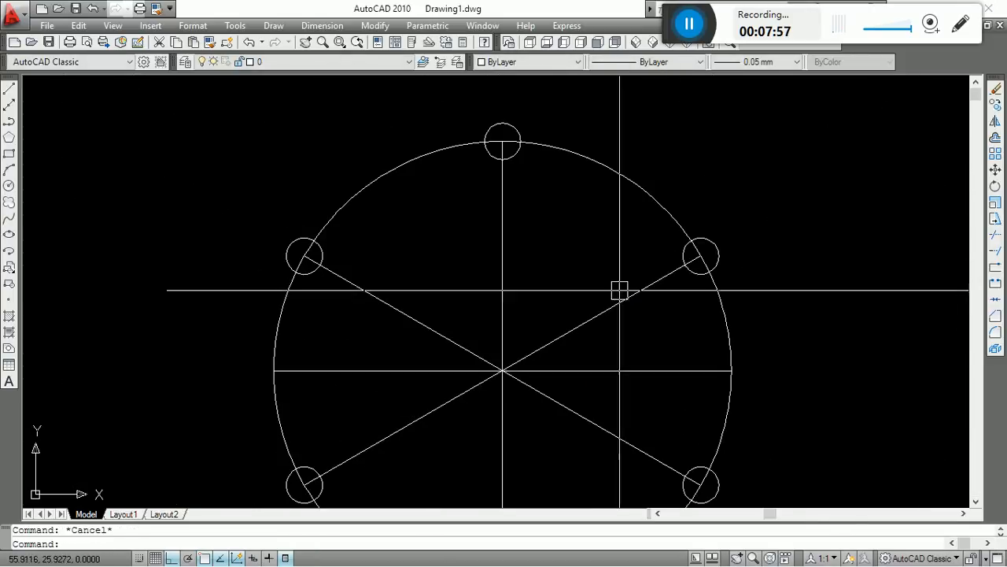
middle_click_drag(612, 315, 630, 225)
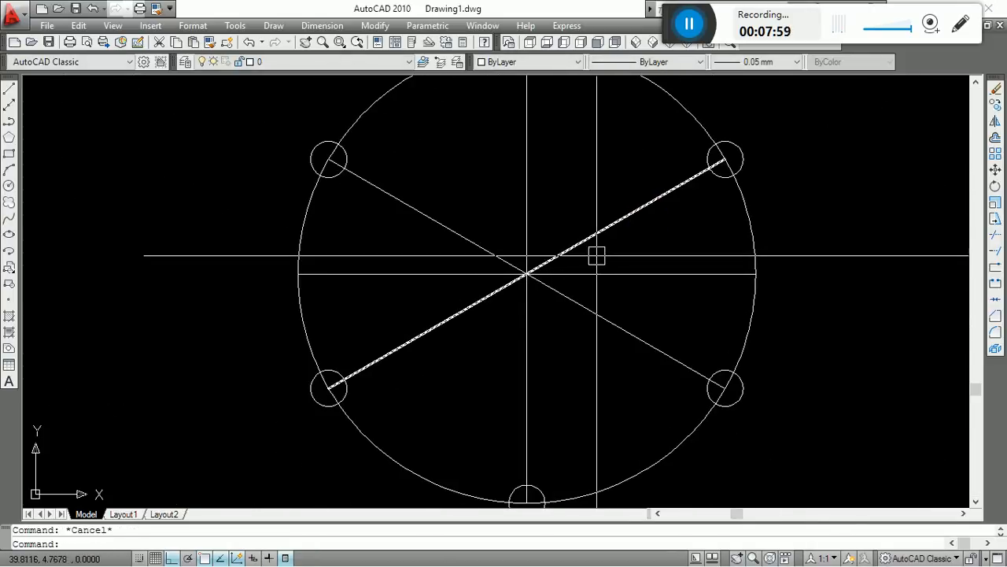
middle_click_drag(556, 249, 540, 330)
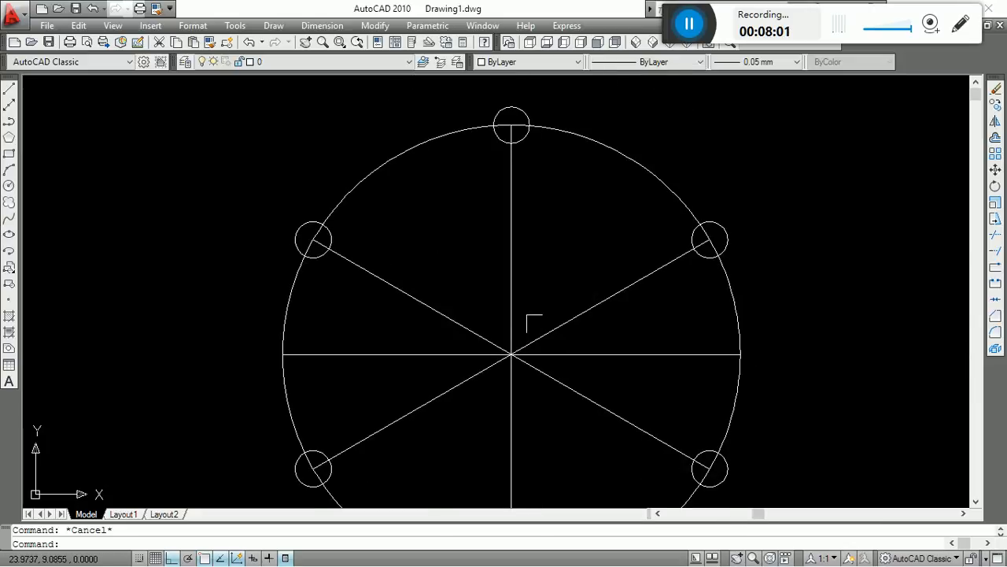
middle_click_drag(562, 202, 432, 166)
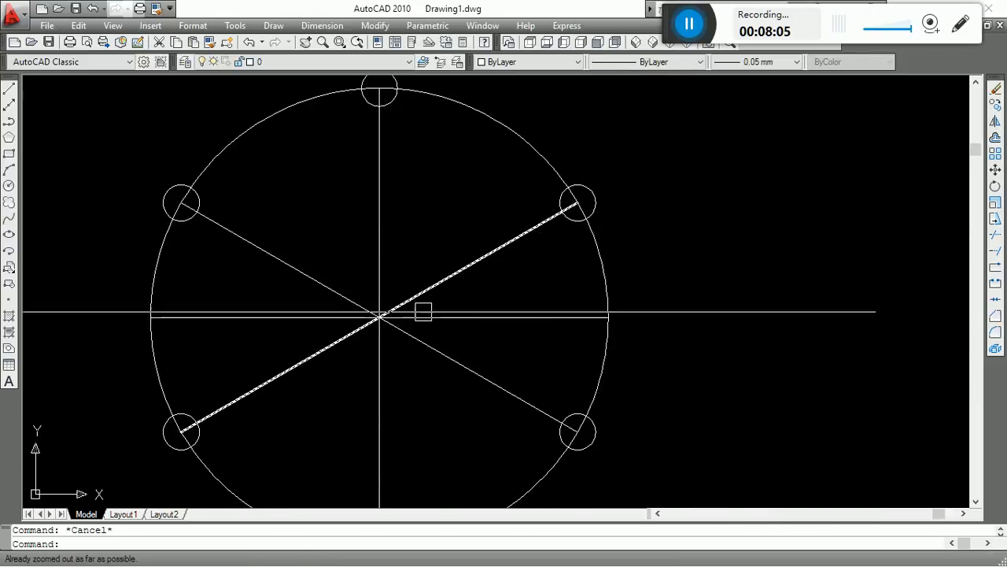
middle_click_drag(420, 311, 485, 262)
scroll(496, 270, "down", 3)
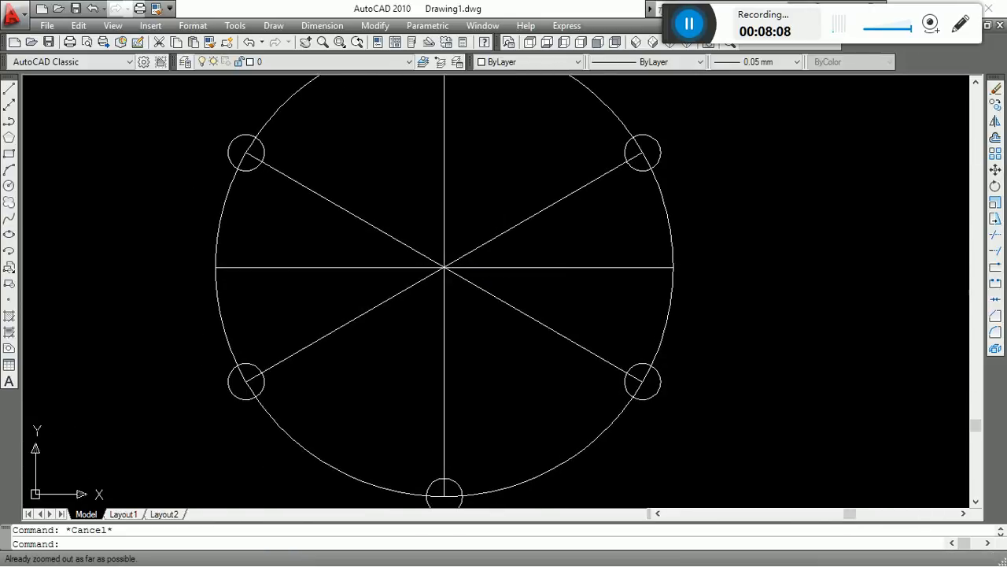
middle_click(724, 247)
middle_click(723, 247)
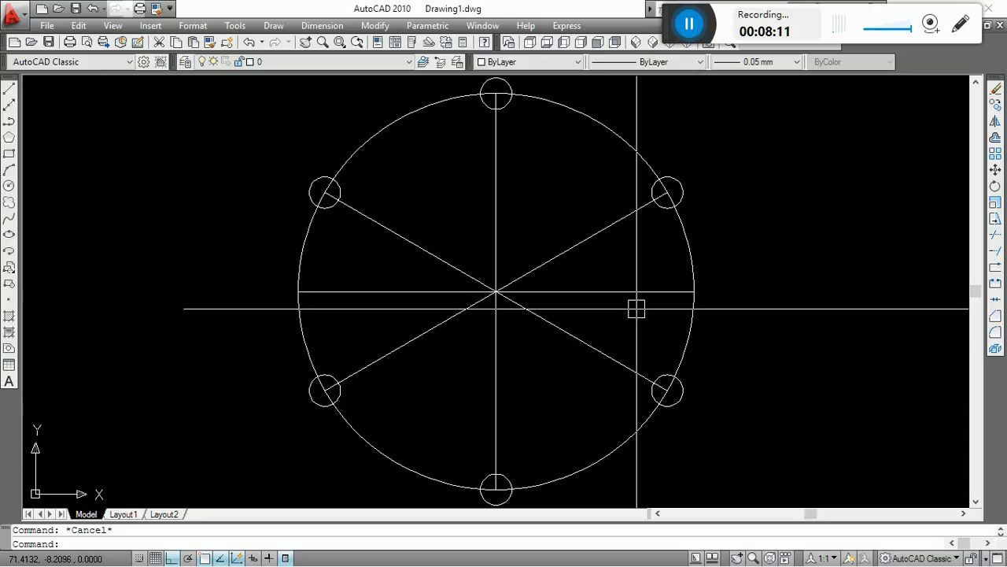
middle_click_drag(668, 291, 648, 302)
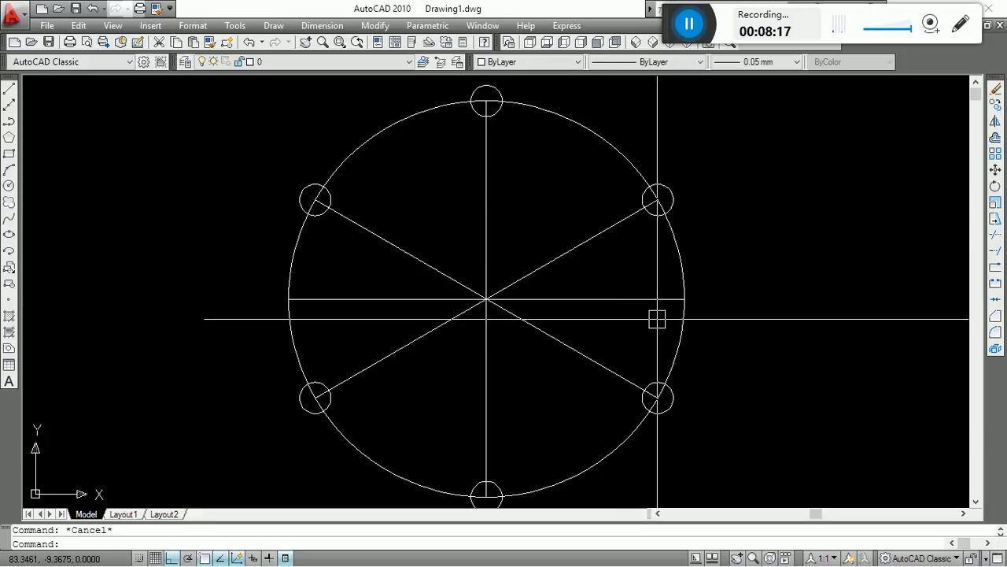
type("e")
key("Return")
left_click(547, 340)
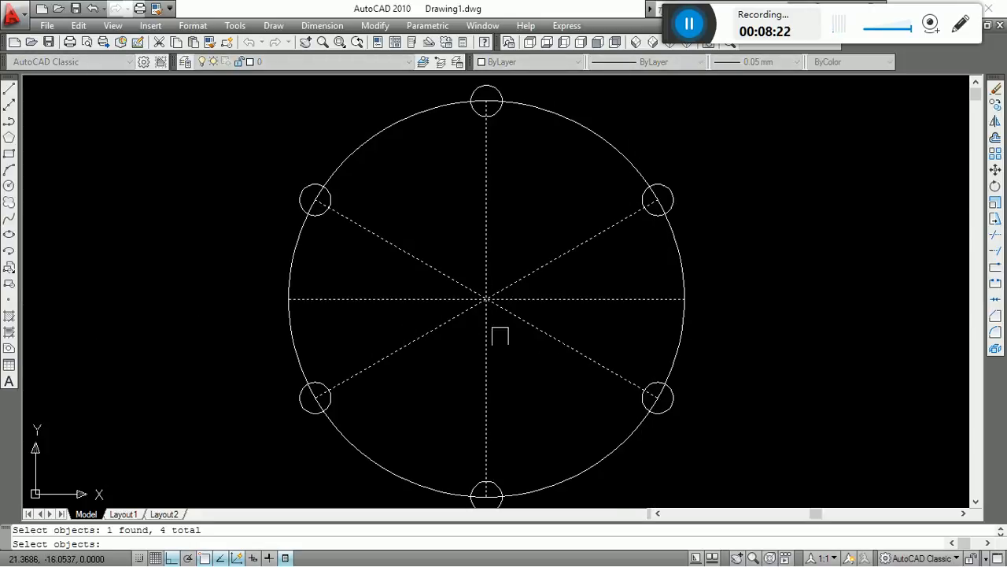
key("Escape")
key("Escape")
Erase the two diagonal lines that join the opposite small circles through the large circle's centre.
key("Return")
left_click(543, 327)
left_click(545, 255)
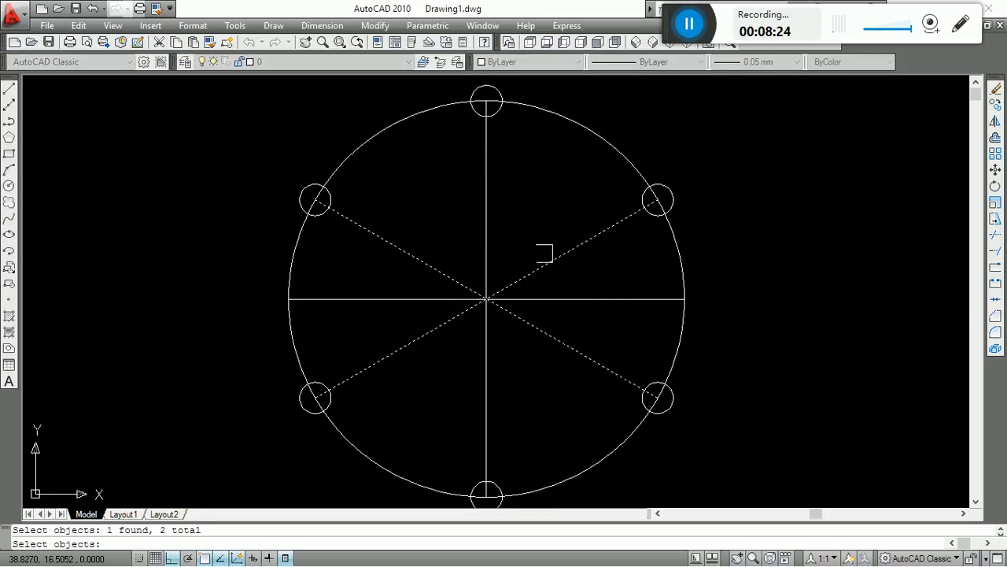
key("Return")
key("Escape")
scroll(528, 266, "up", 3)
left_click(568, 200)
left_click(351, 362)
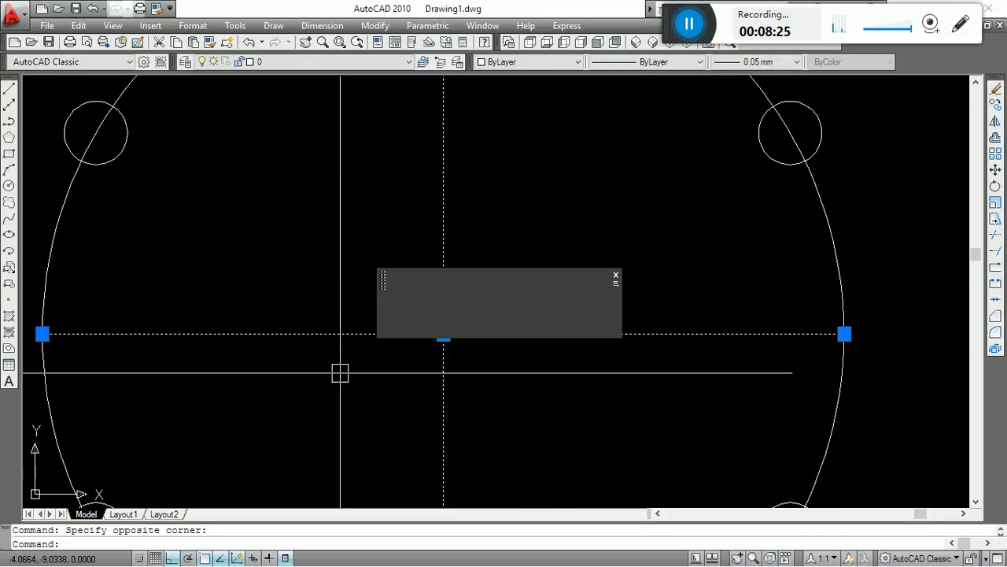
scroll(579, 263, "down", 5)
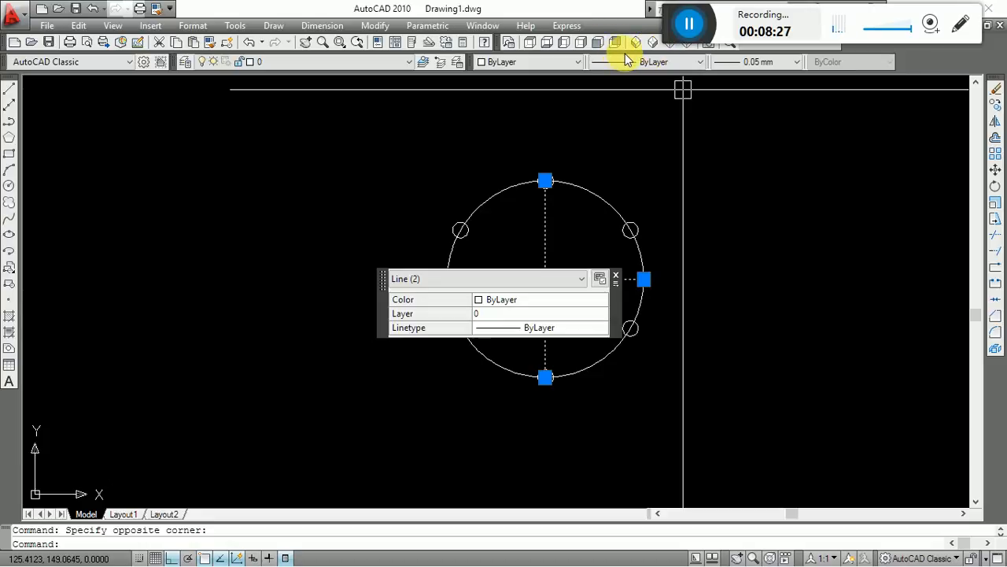
left_click(677, 63)
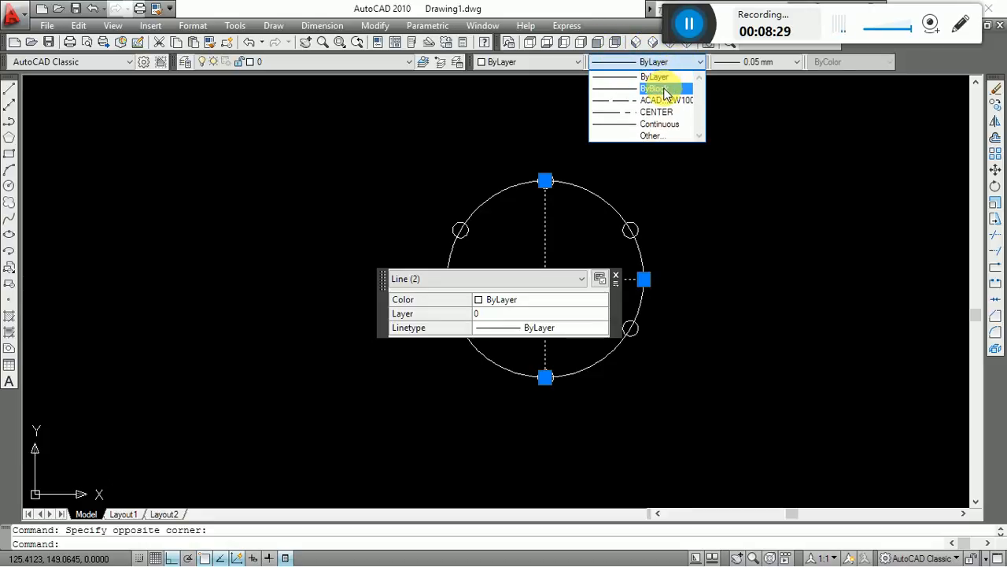
key("Escape")
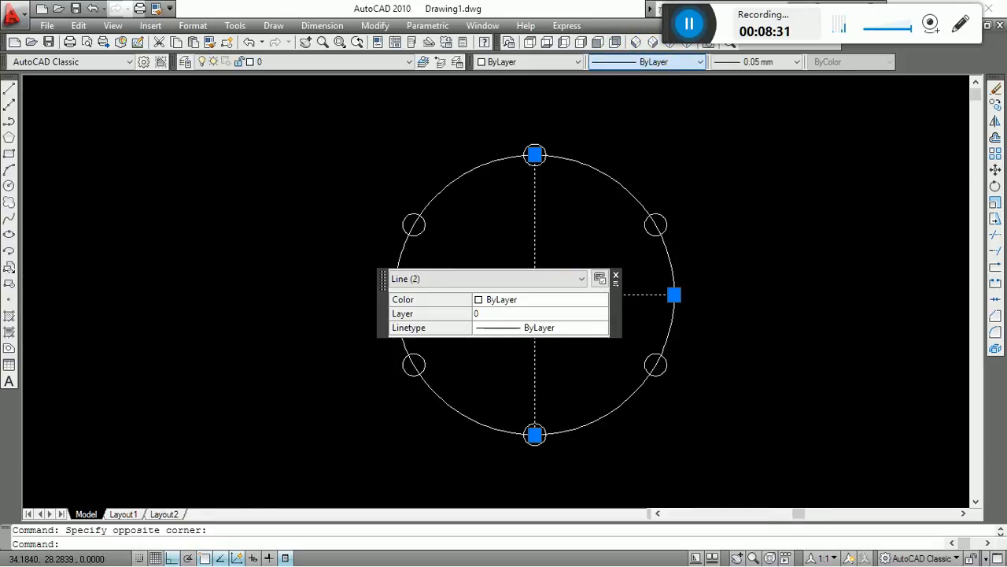
scroll(572, 243, "up", 4)
key("Escape")
Try the ACAD_ISO02W100 linetype on the vertical and horizontal lines, and set both to CENTER.
left_click(579, 241)
left_click(383, 425)
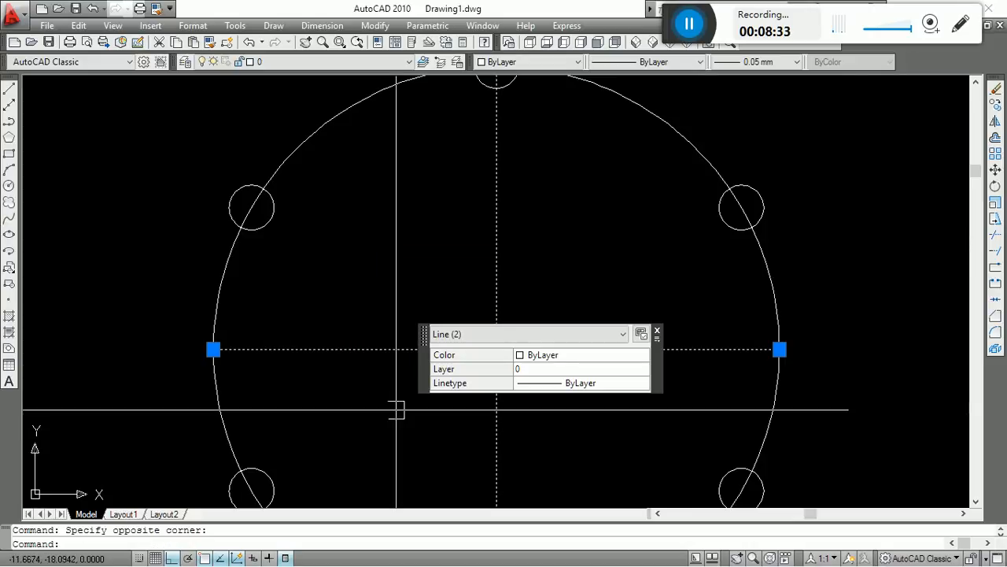
left_click(659, 61)
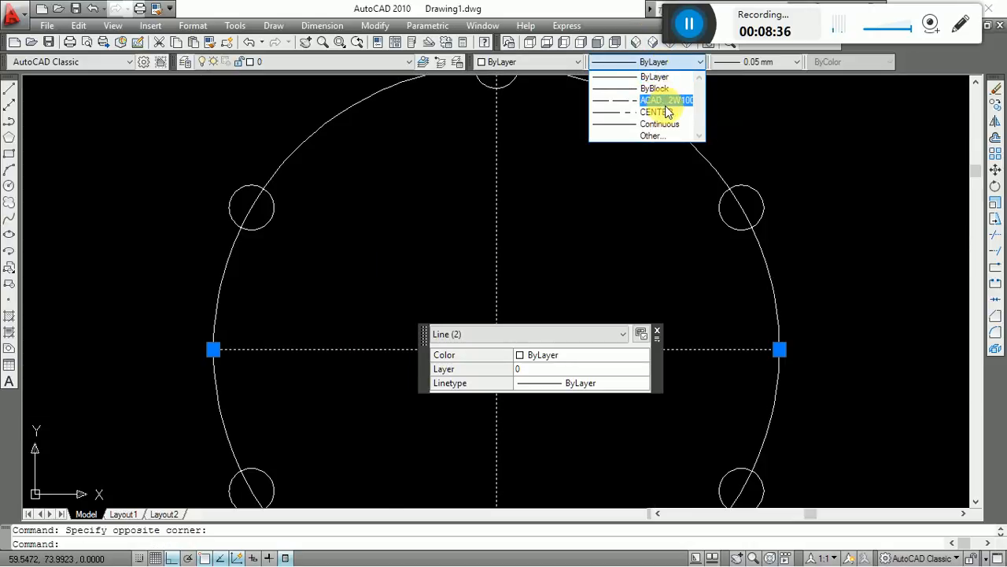
left_click(665, 102)
left_click(674, 65)
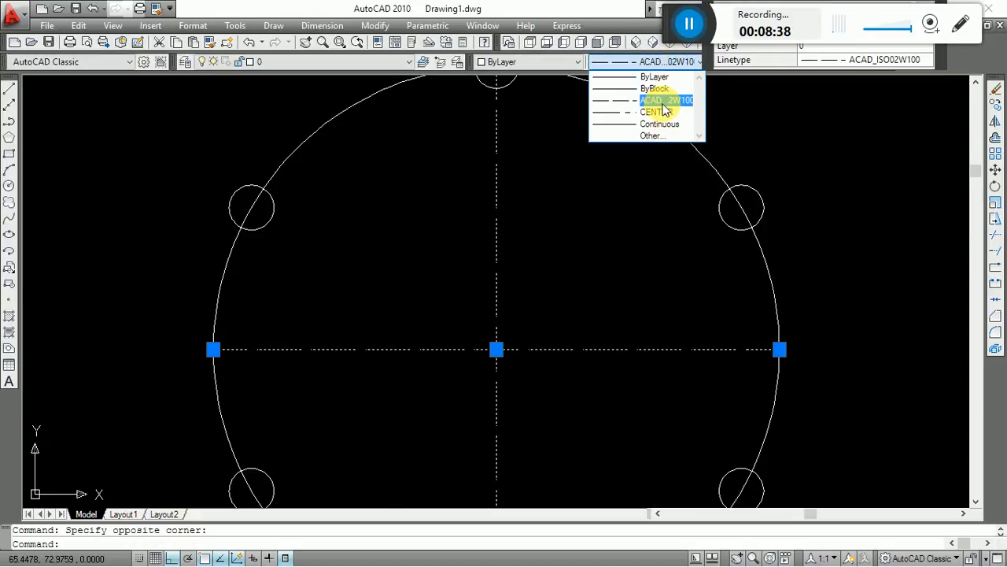
left_click(658, 112)
key("Escape")
Set the linetype scale of the vertical and horizontal lines to 5.
scroll(473, 347, "up", 3)
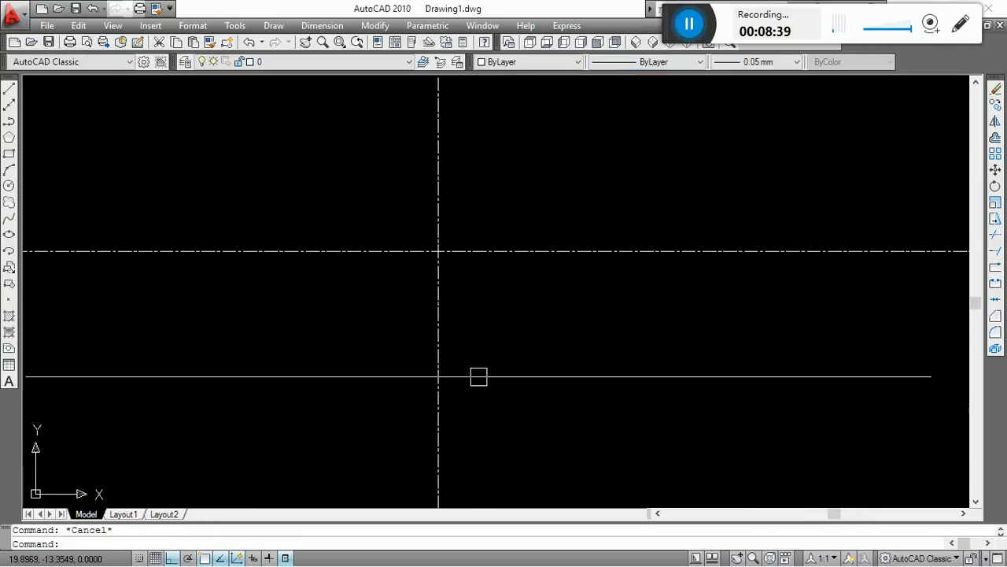
scroll(415, 332, "down", 7)
key("ctrl+1")
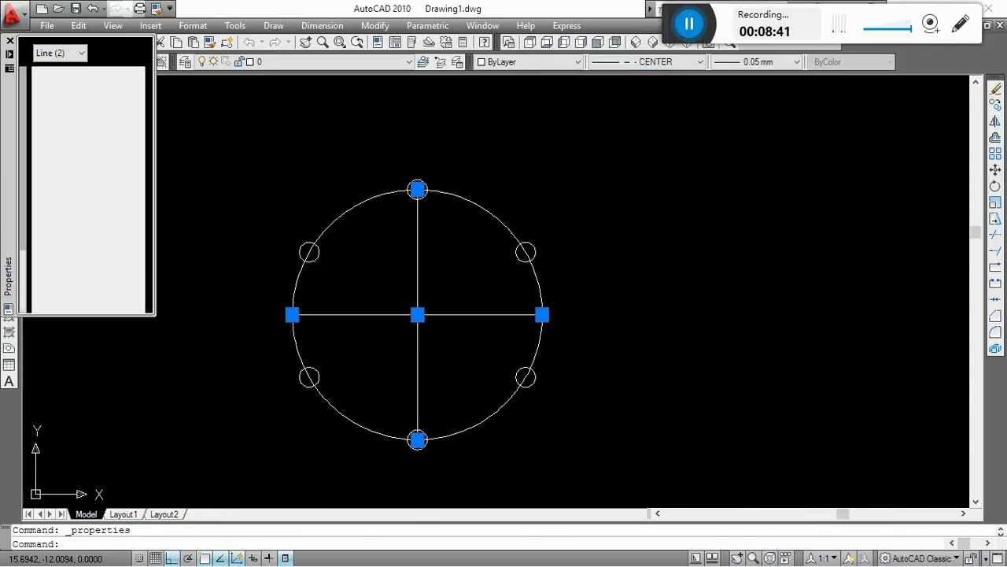
left_click(99, 130)
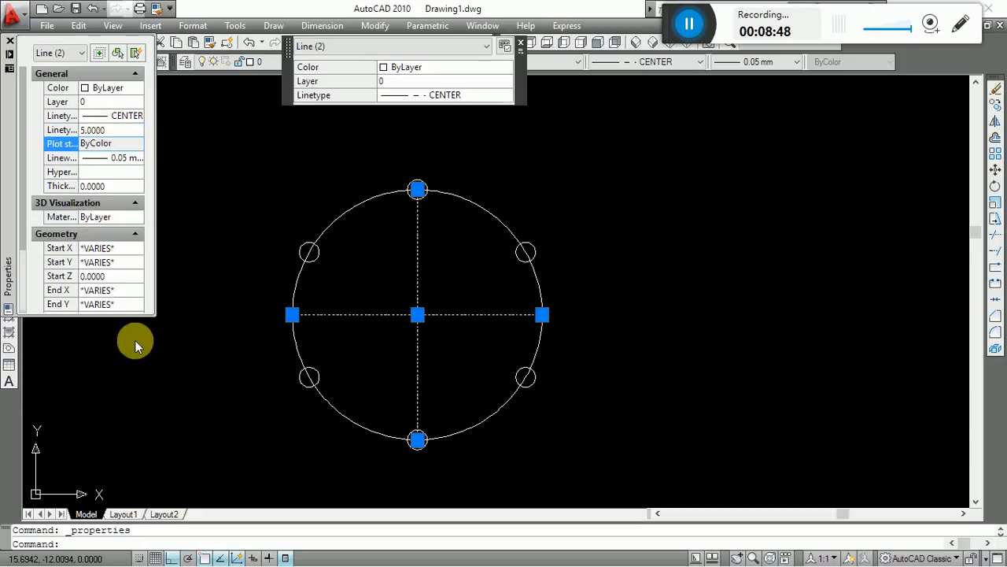
key("Escape")
Examine the dash pattern of the two centre lines inside the large circle at different magnifications.
scroll(414, 306, "up", 5)
scroll(551, 280, "down", 8)
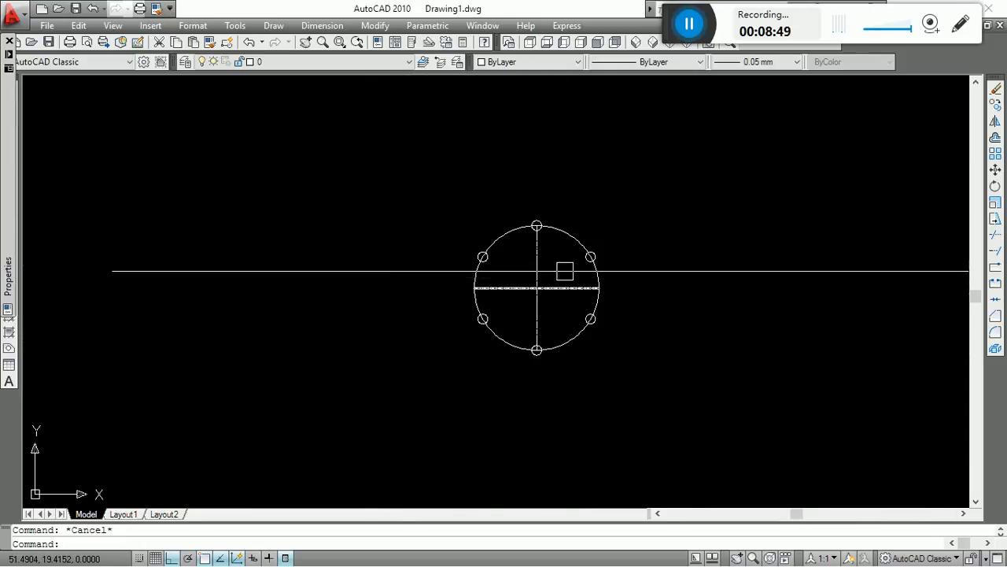
scroll(567, 272, "up", 8)
left_click(573, 243)
left_click(231, 458)
key("Escape")
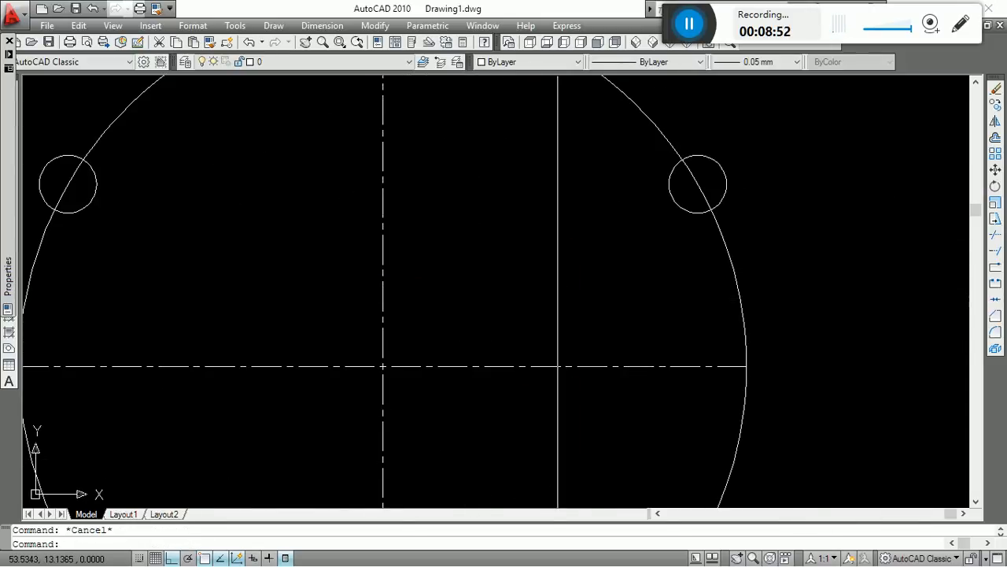
scroll(561, 295, "down", 6)
scroll(568, 284, "up", 5)
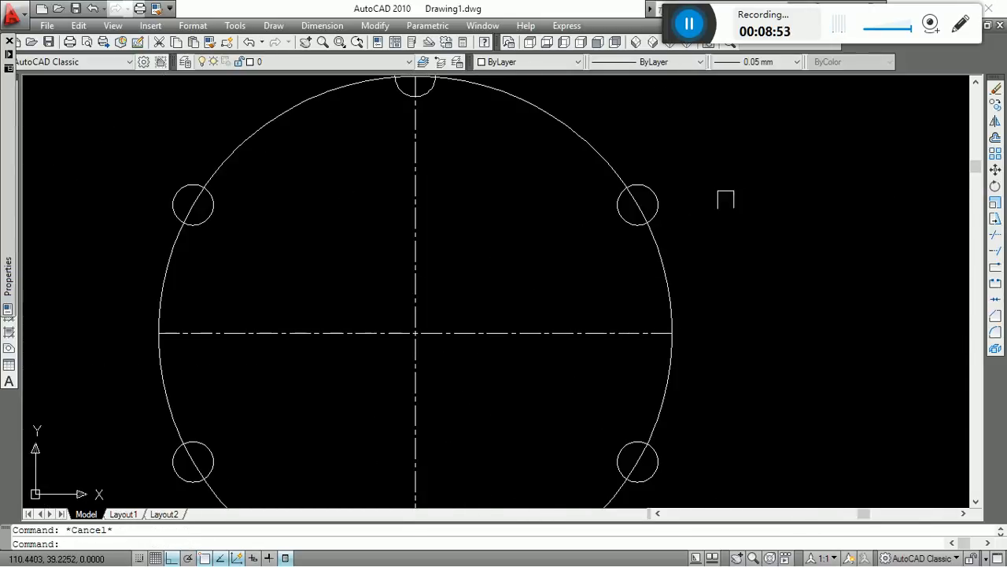
scroll(660, 195, "up", 8)
scroll(515, 248, "down", 10)
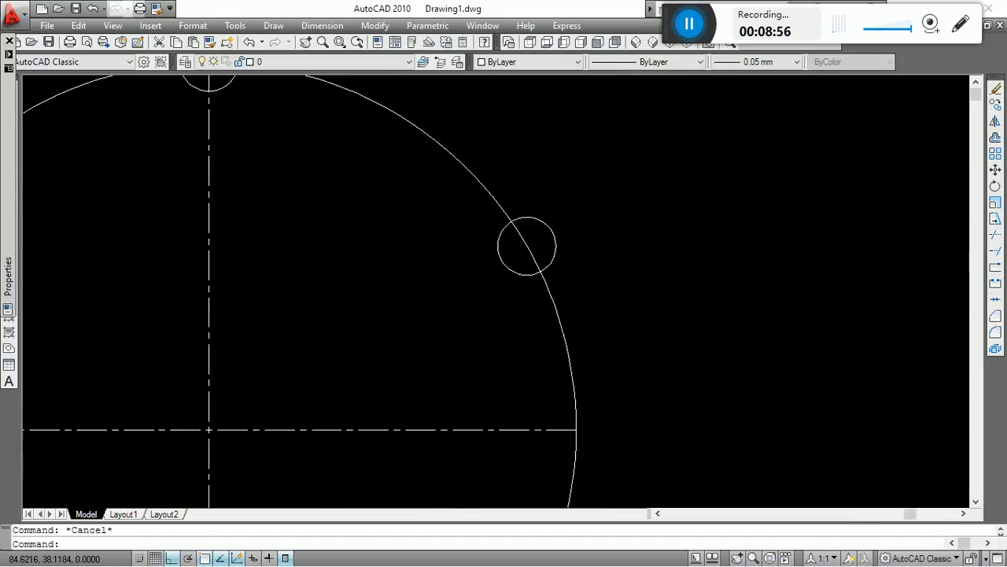
scroll(498, 267, "up", 9)
scroll(581, 195, "down", 2)
scroll(542, 223, "down", 10)
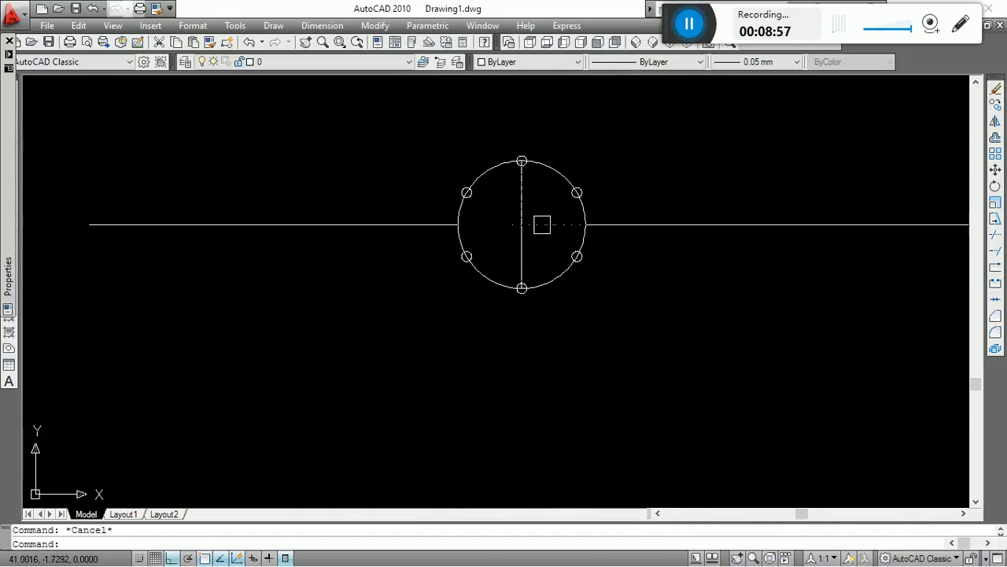
scroll(572, 223, "up", 1)
middle_click_drag(591, 222, 535, 297)
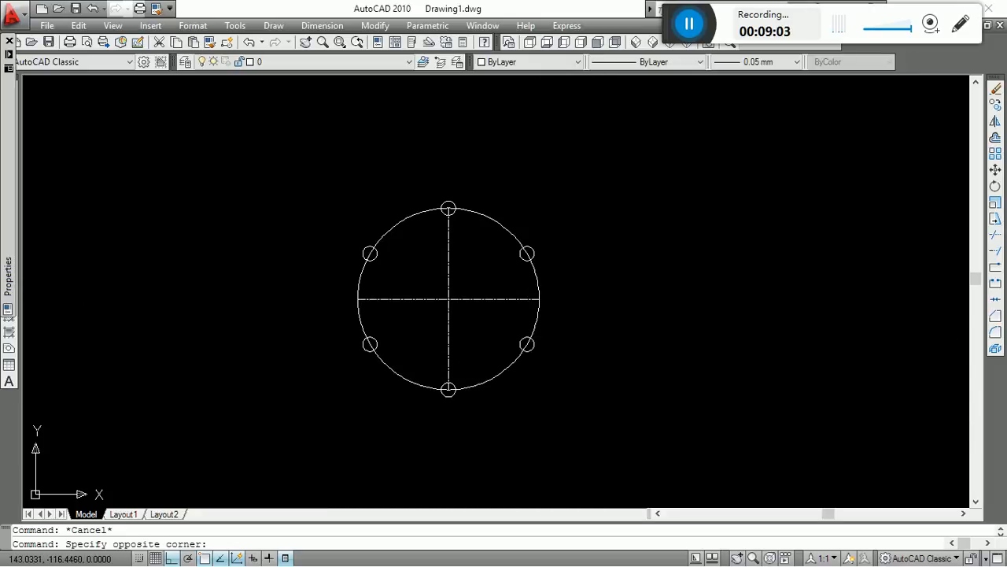
left_click(717, 354)
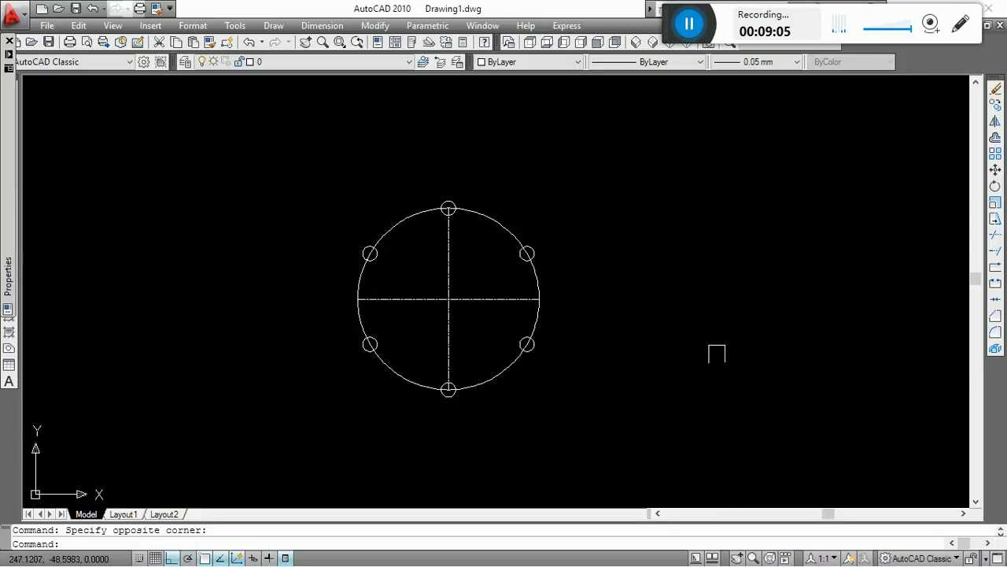
key("Escape")
scroll(286, 291, "down", 4)
scroll(508, 315, "up", 3)
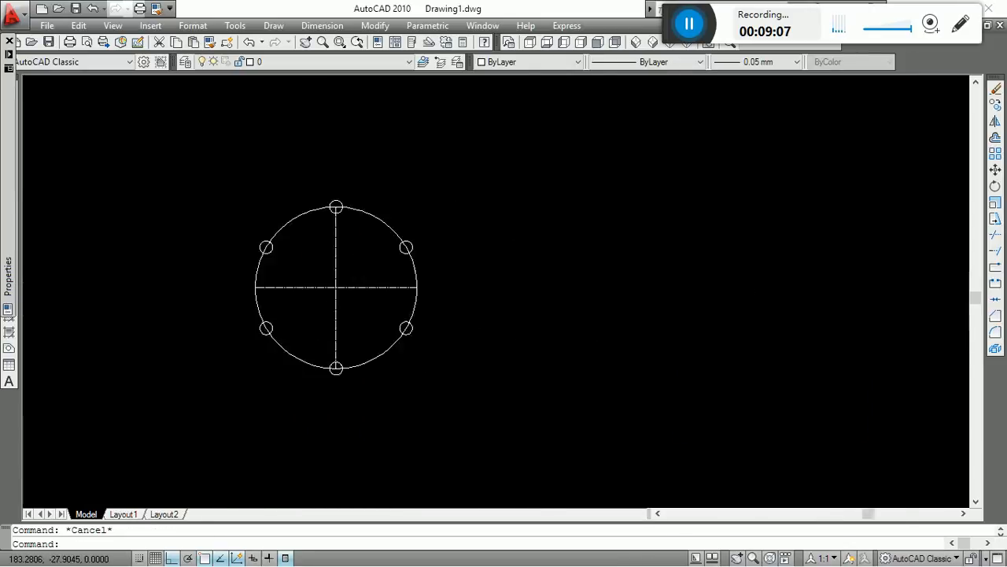
scroll(504, 324, "up", 2)
left_click(477, 168)
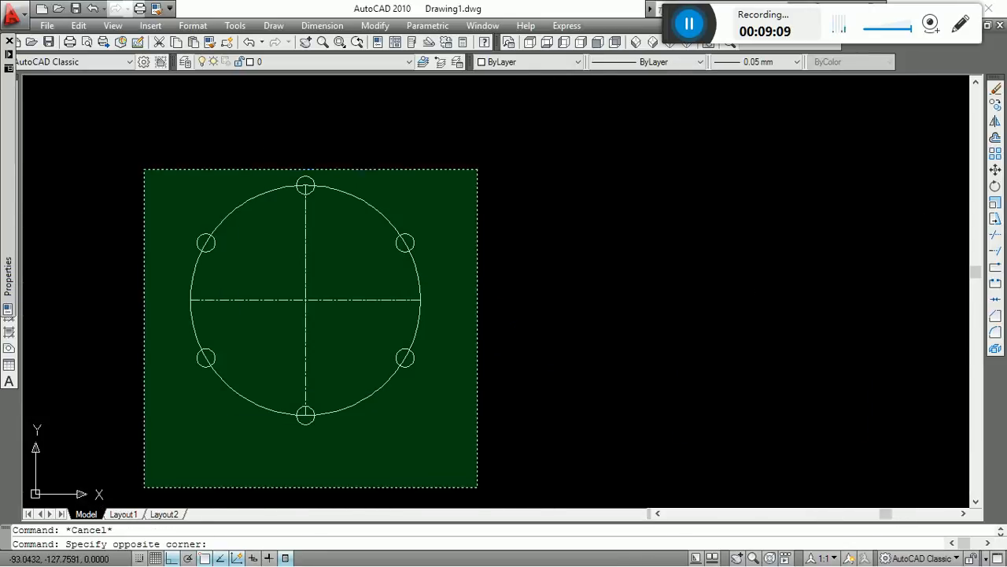
left_click(144, 487)
key("Escape")
middle_click_drag(565, 316, 442, 308)
type("r")
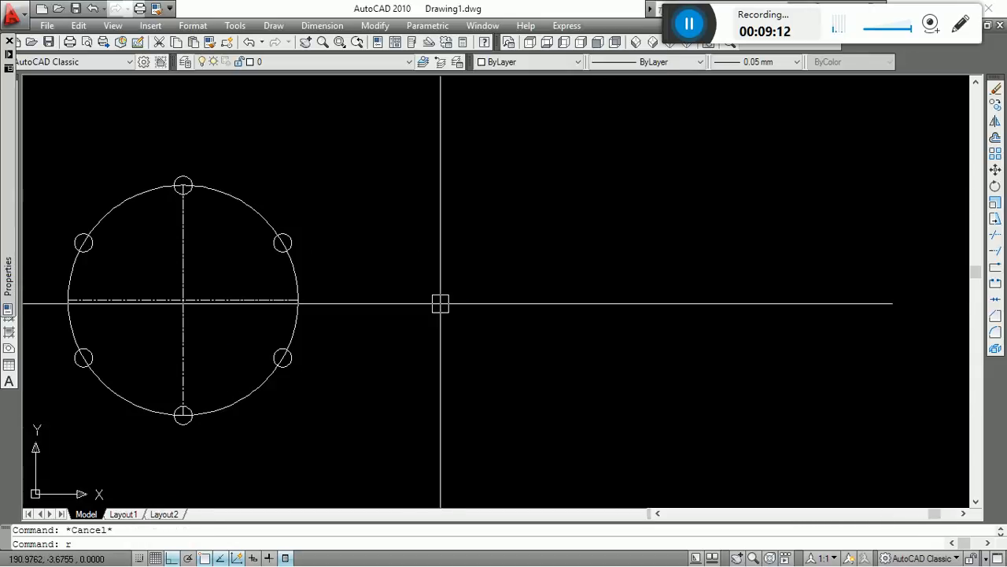
type("ec")
key("Return")
left_click(488, 219)
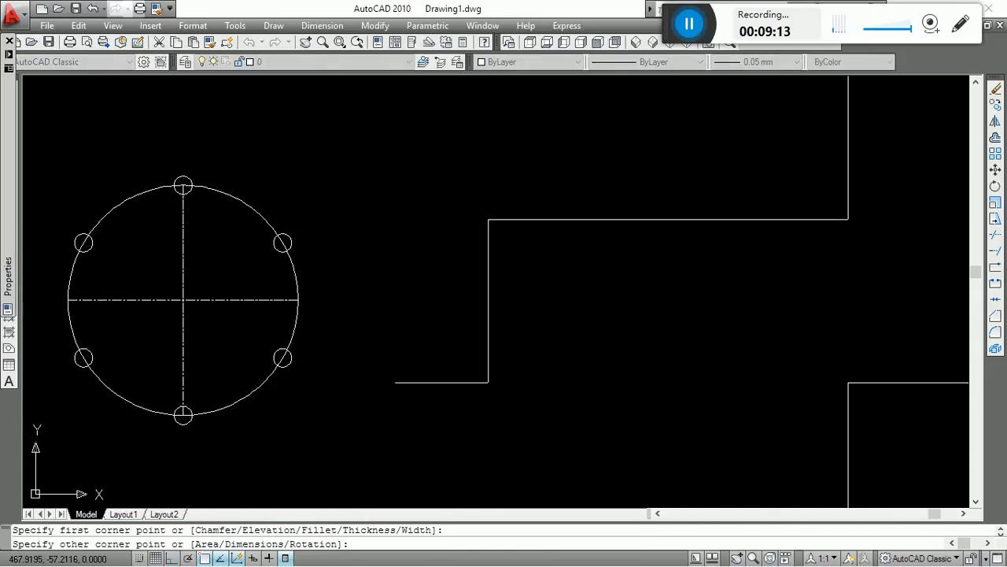
key("Escape")
type("rec")
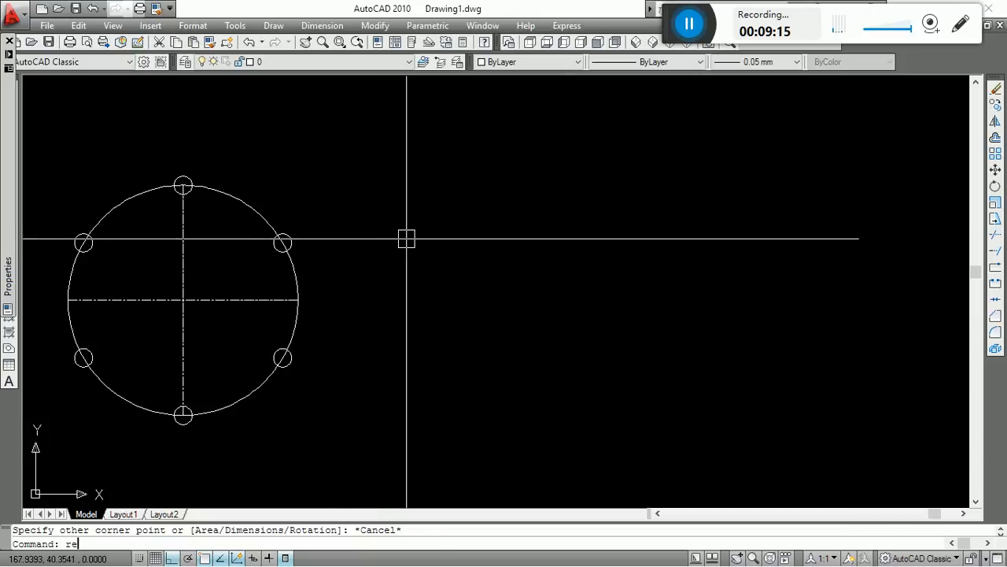
Draw an upright rectangle beside the circle pattern using the Dimensions option, with a length of 150.
key("Return")
left_click(468, 237)
type("d")
key("Return")
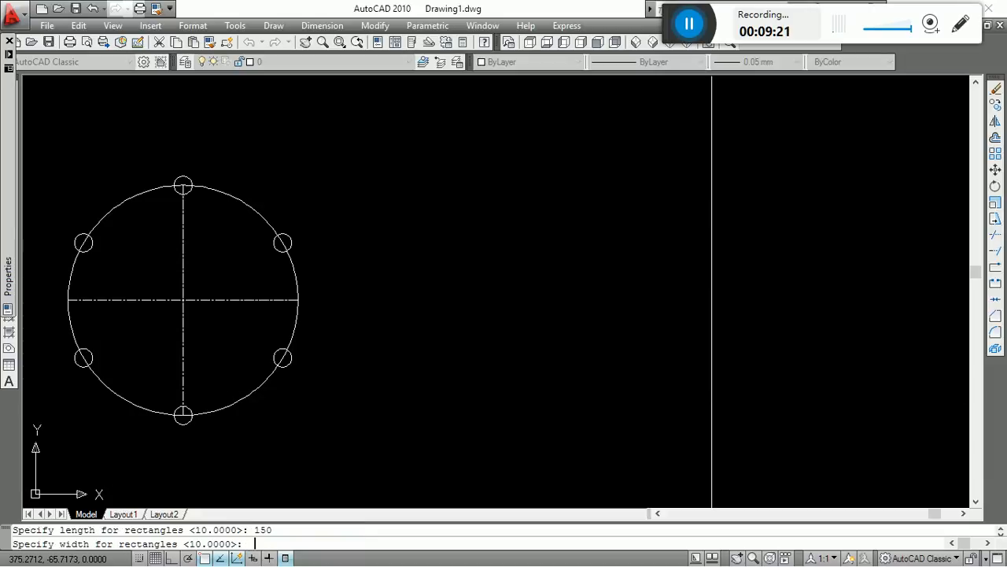
key("Return")
left_click(711, 394)
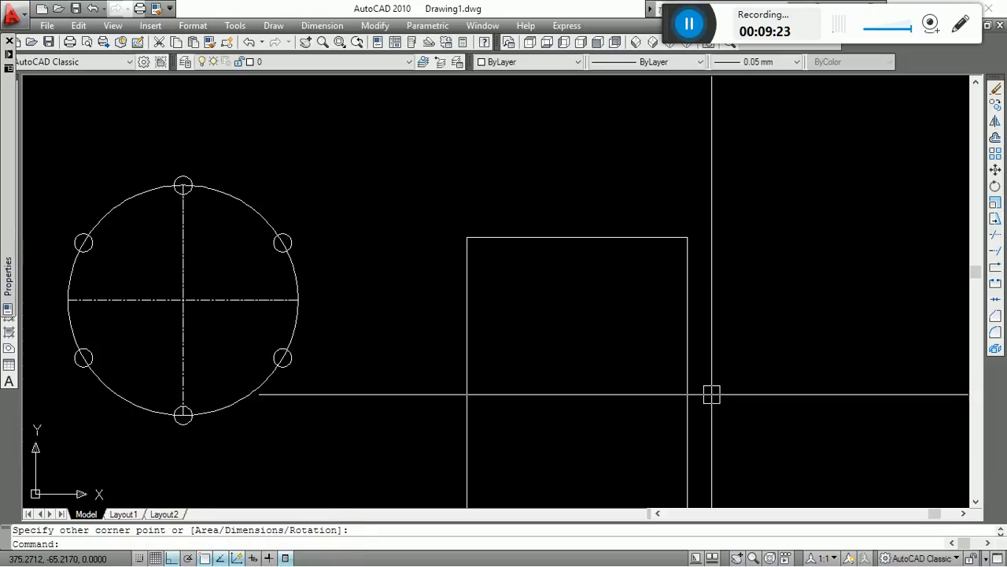
Rotate the rectangle a quarter turn so that its long sides lie horizontally.
key("Escape")
type("ro")
key("Return")
left_click(688, 344)
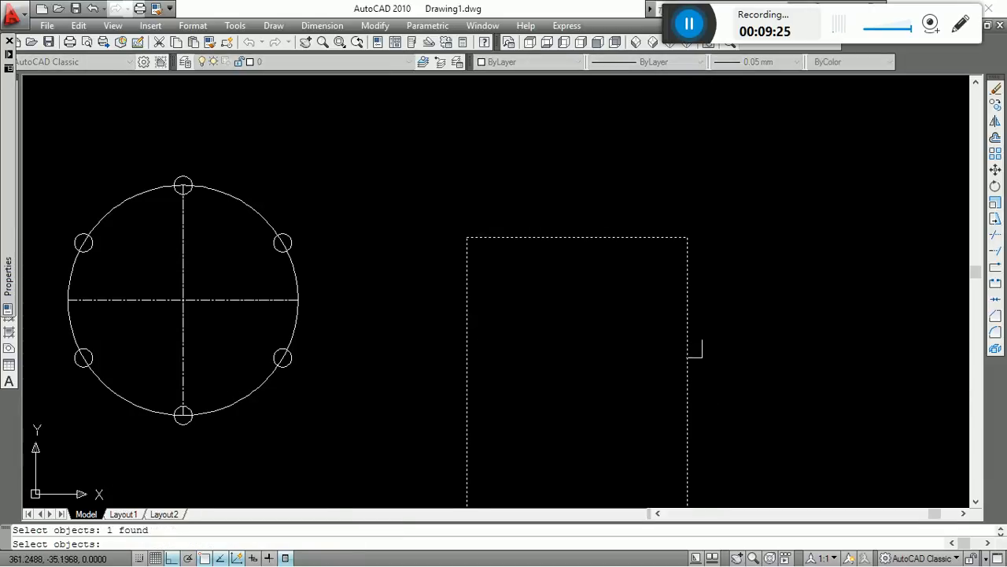
key("Return")
left_click(681, 344)
key("Escape")
key("Escape")
Move the rectangle upward until it sits level beside the circle pattern.
type("m")
key("Return")
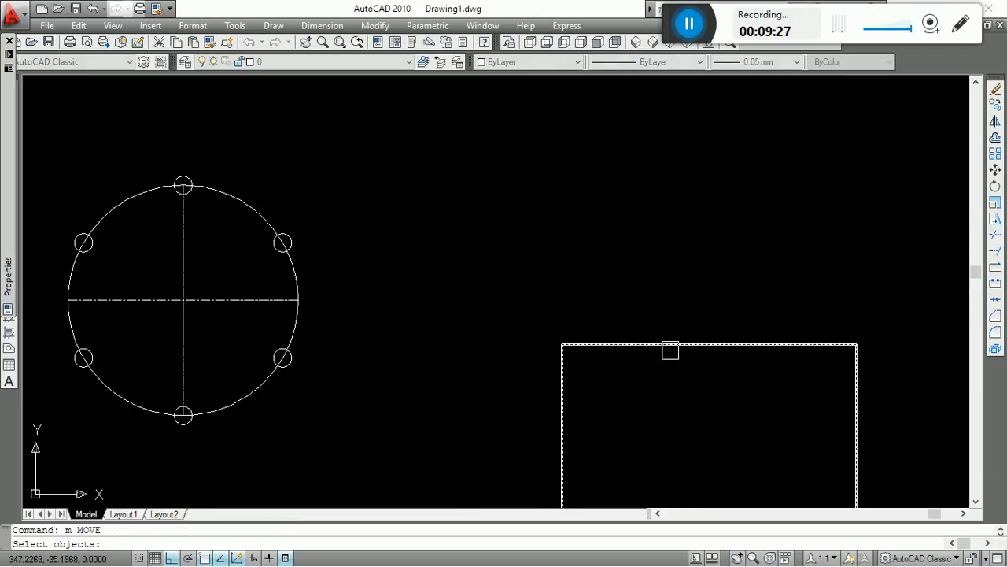
left_click(670, 349)
key("Return")
left_click(719, 427)
left_click(642, 288, "shift")
key("Escape")
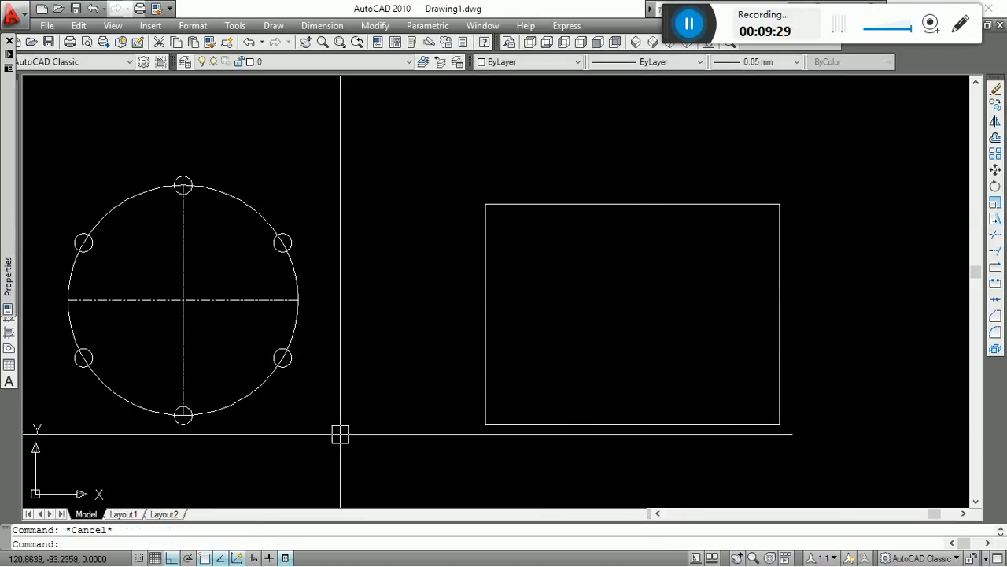
Erase the whole circle pattern together with its two centre lines.
type("e")
key("Return")
left_click(339, 444)
left_click(66, 112)
key("Return")
key("Escape")
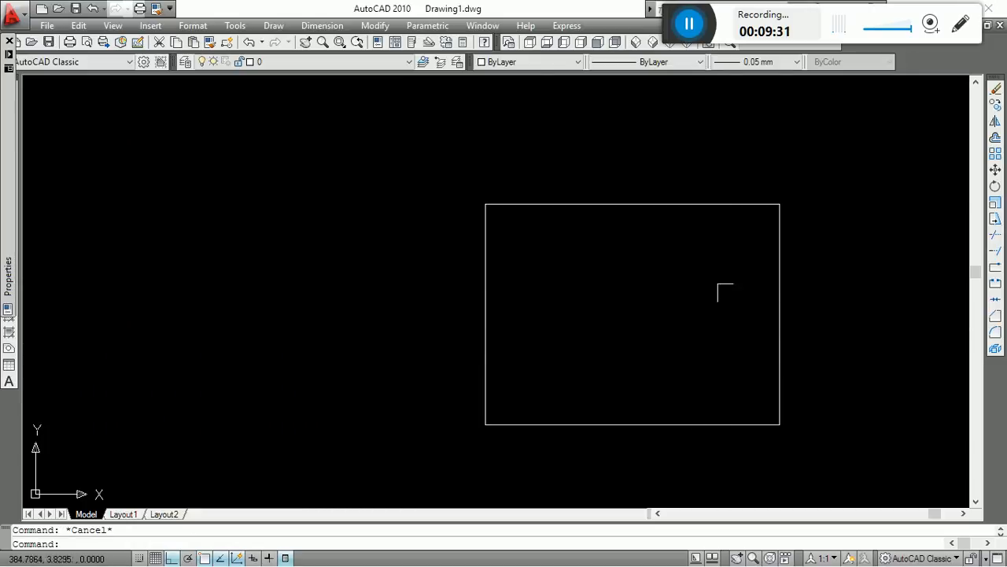
Move the rectangle horizontally to the left by about 8 units.
middle_click_drag(720, 286, 616, 248)
type("m")
key("Return")
left_click(672, 255)
key("Return")
left_click(762, 285)
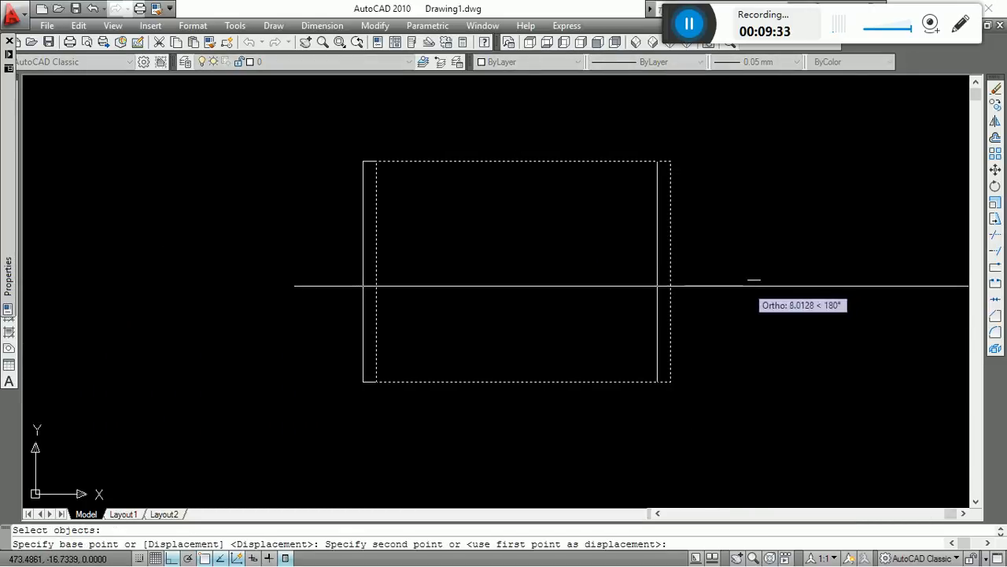
left_click(747, 285)
key("Escape")
Draw guide lines from the rectangle's upper-left corner, 15 to the right and 15 straight down.
scroll(368, 154, "up", 6)
middle_click_drag(409, 236, 341, 263)
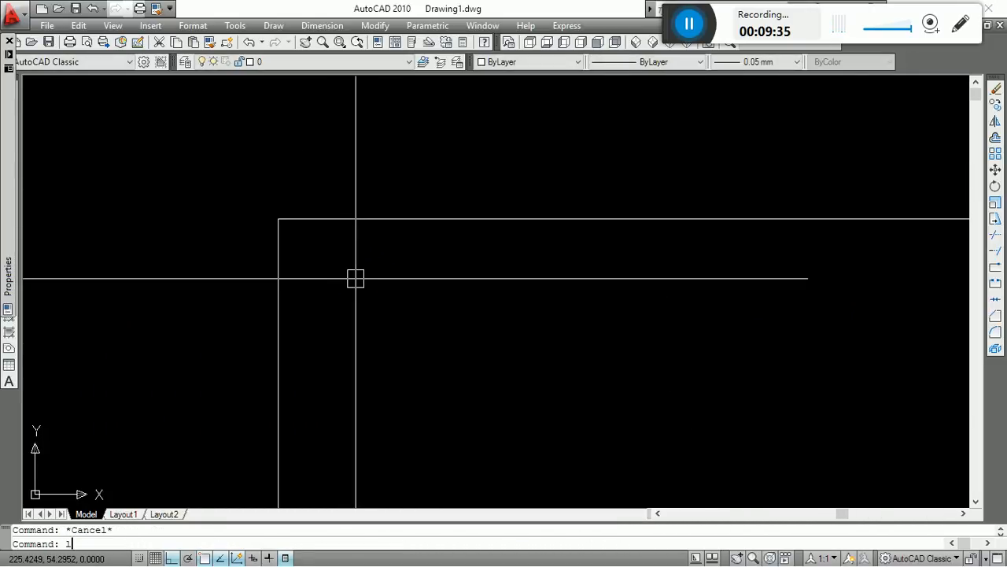
type("l")
key("Return")
left_click(277, 225)
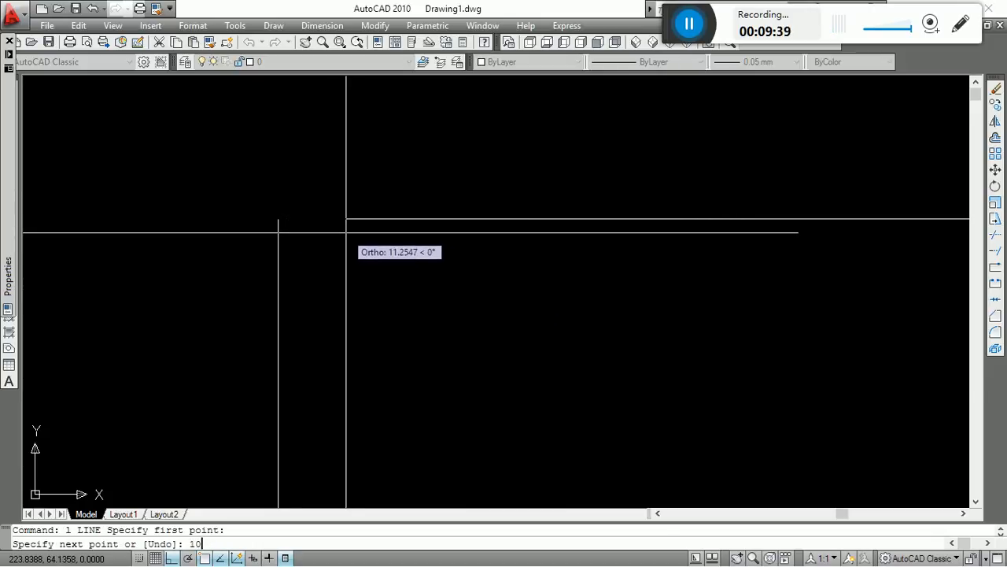
key("Return")
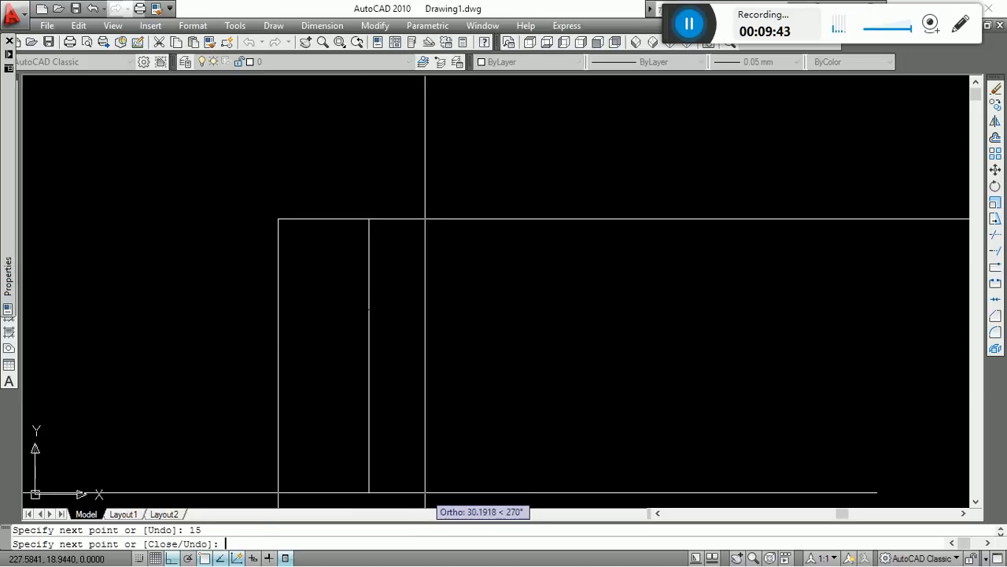
key("Escape")
key("Escape")
Draw a circle with a diameter of 10 centred on the lower end of the vertical guide line.
type("c")
key("Return")
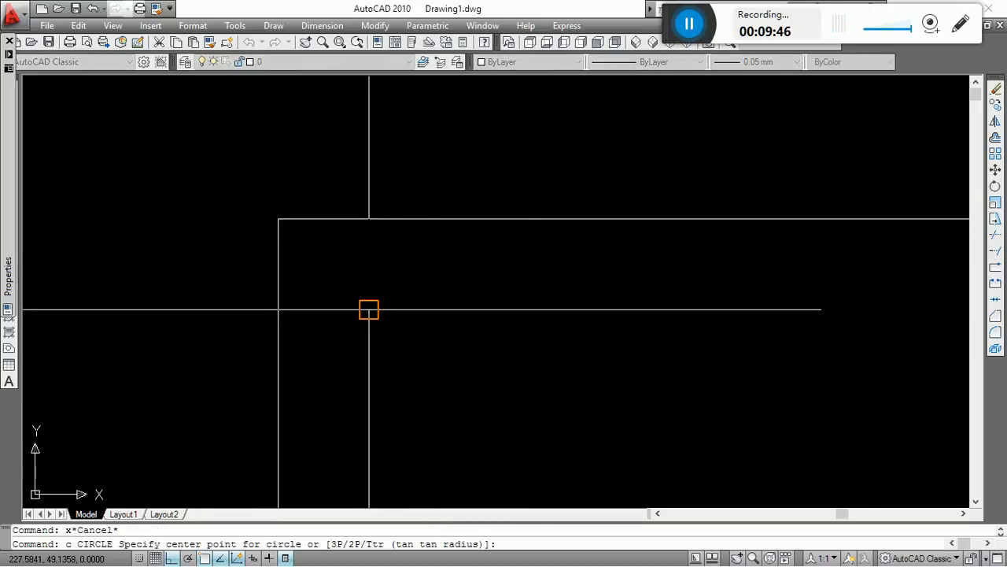
left_click(369, 310)
type("d")
key("Return")
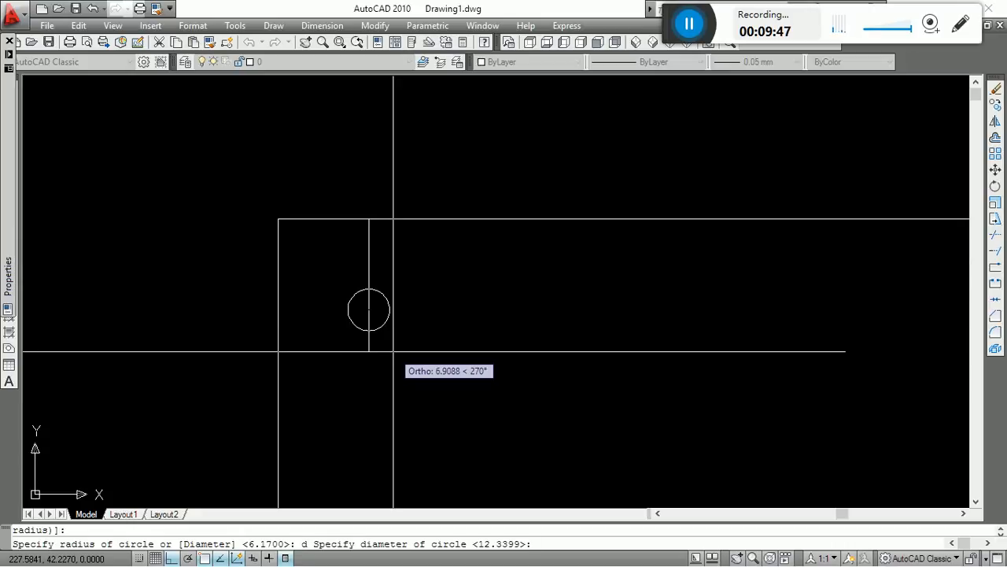
type("10")
key("Return")
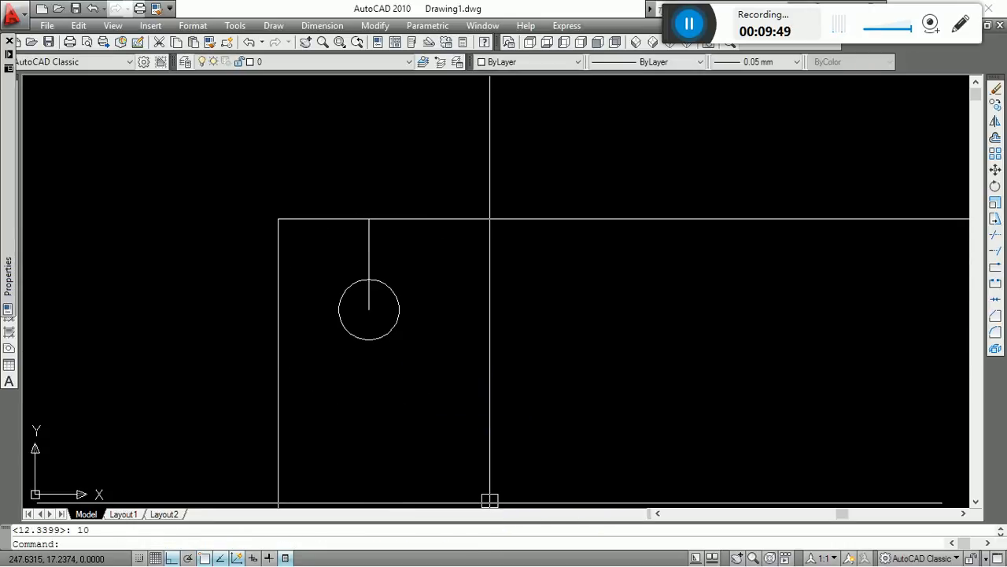
Erase the vertical guide line that runs from the rectangle's upper edge to the circle's centre.
key("Escape")
type("e")
key("Return")
left_click(371, 247)
key("Return")
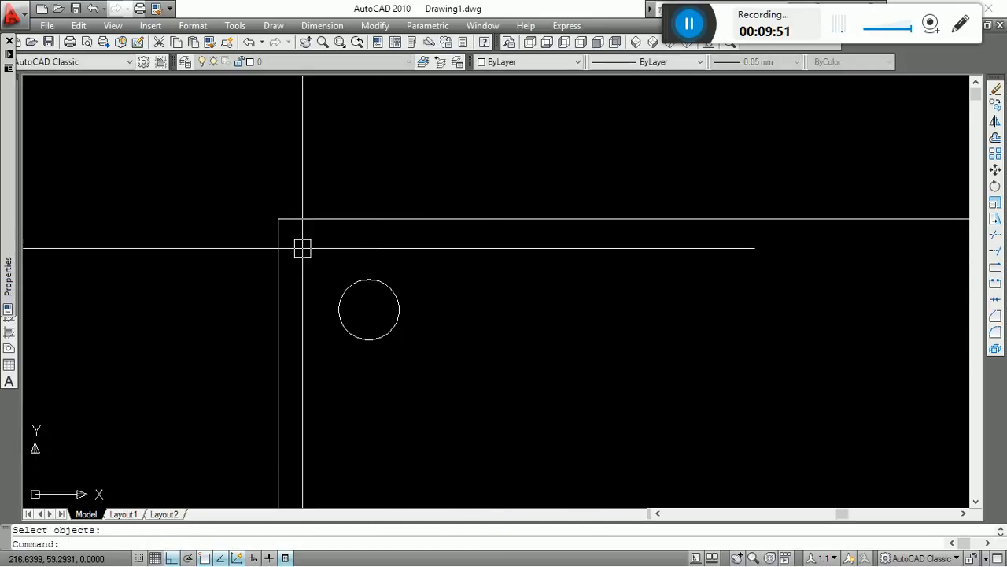
Examine the small circle's position near the rectangle's upper-left corner at different magnifications.
scroll(350, 224, "down", 7)
key("Escape")
scroll(355, 226, "up", 7)
left_click(346, 160)
scroll(302, 323, "down", 10)
key("Escape")
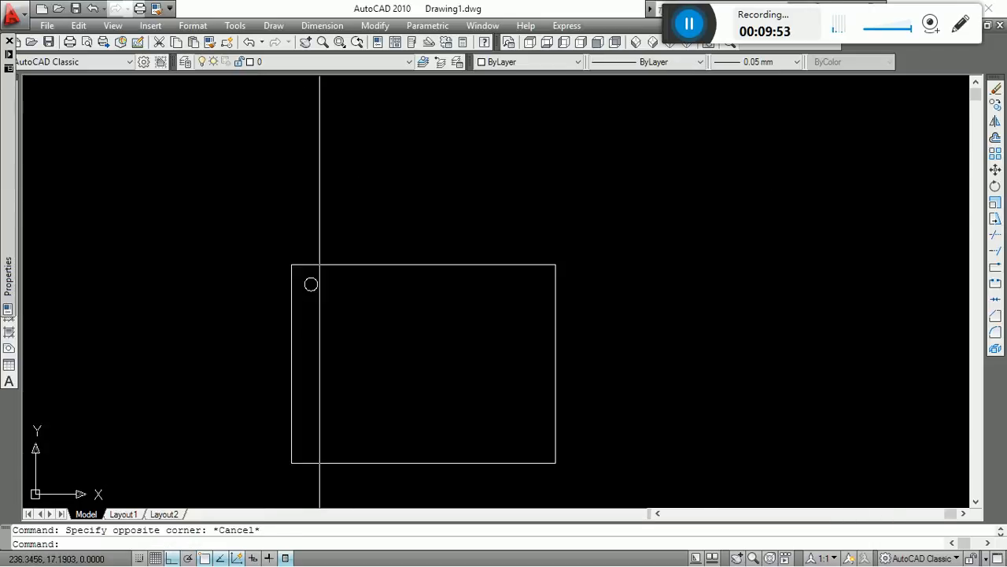
scroll(346, 310, "up", 9)
scroll(262, 244, "down", 8)
scroll(299, 241, "up", 2)
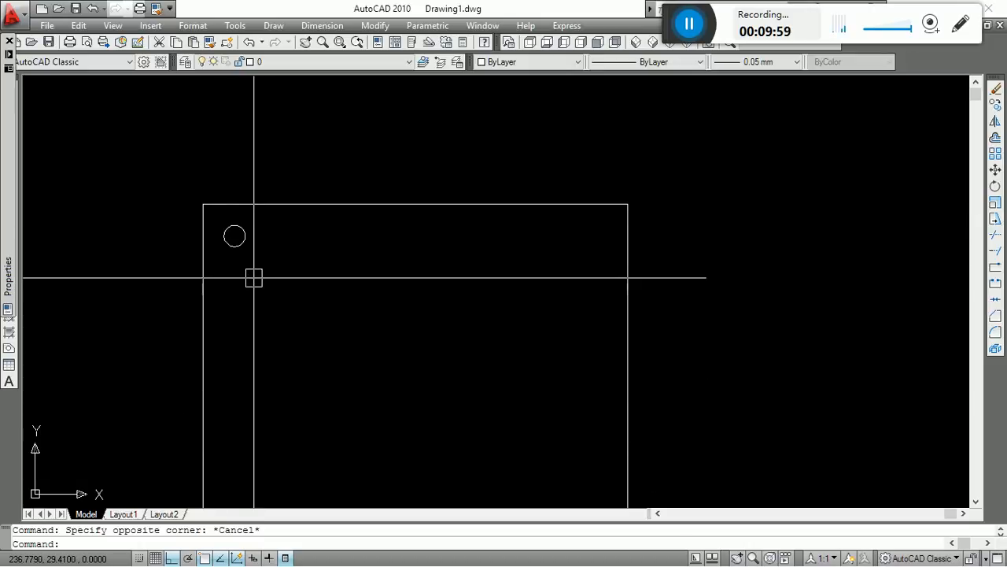
key("Escape")
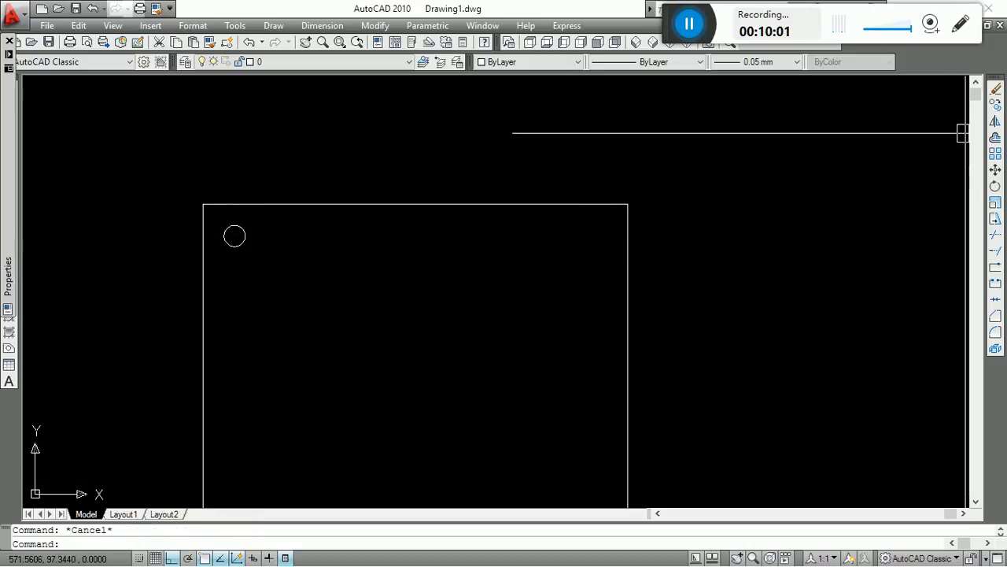
Set up a rectangular array of the small circle with 9 rows, 9 columns and row and column offsets of 15.
left_click(996, 158)
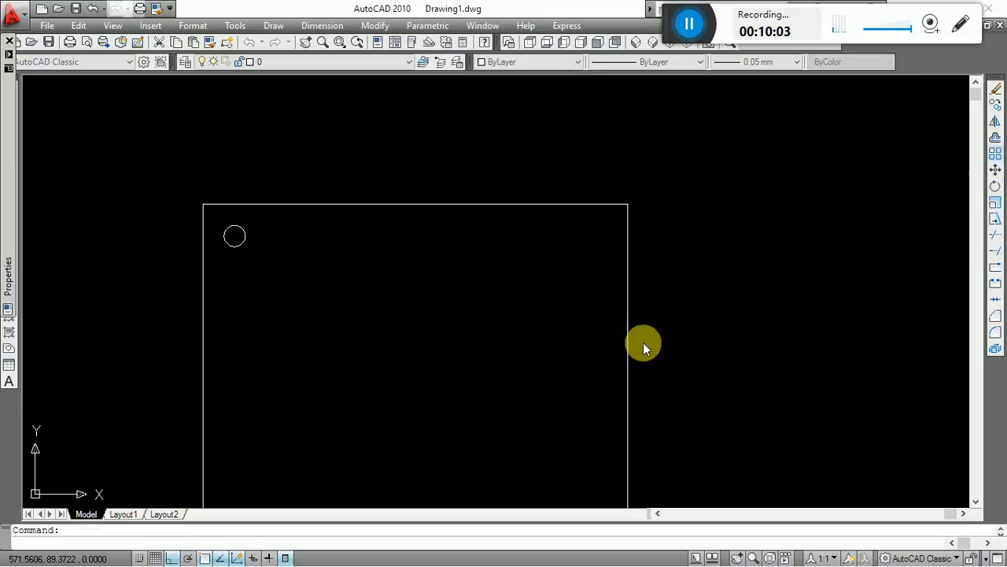
left_click(373, 181)
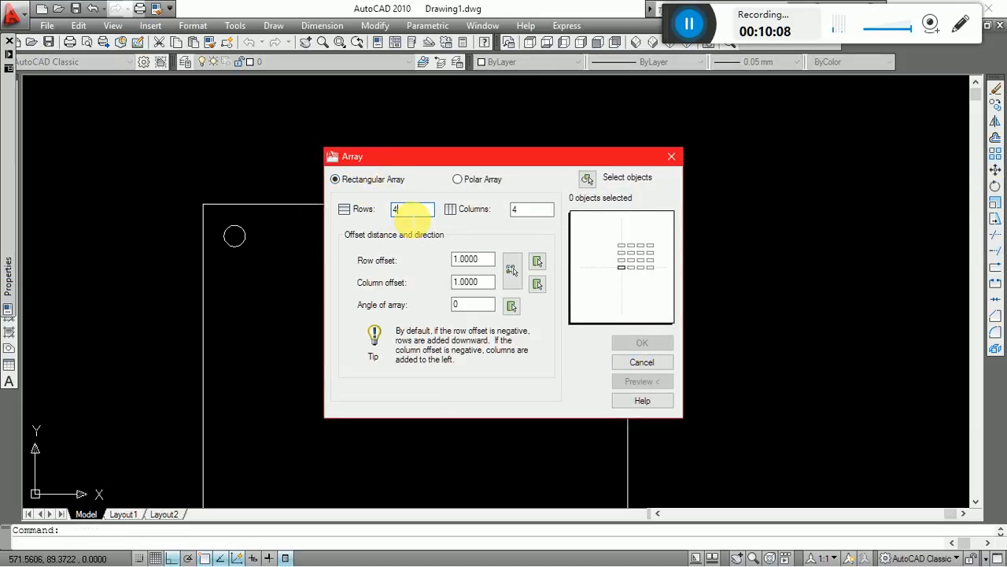
left_click_drag(401, 209, 368, 209)
left_click_drag(488, 152, 774, 99)
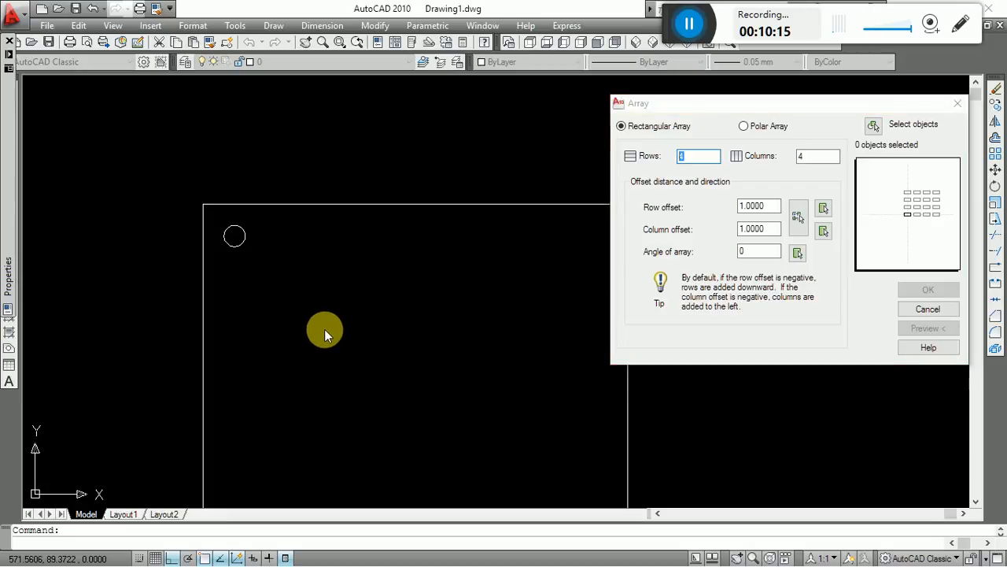
type("1")
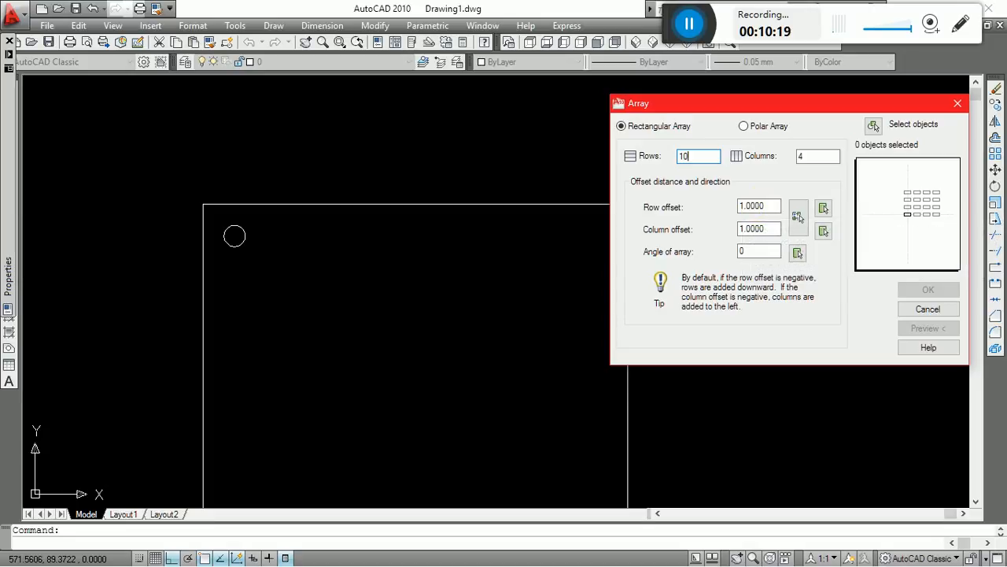
key("BackSpace")
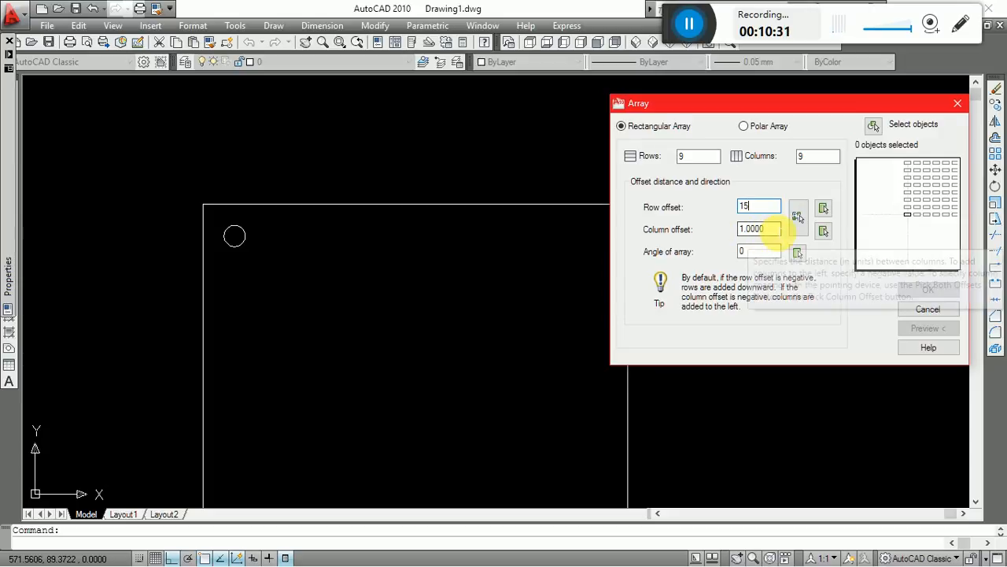
key("Tab")
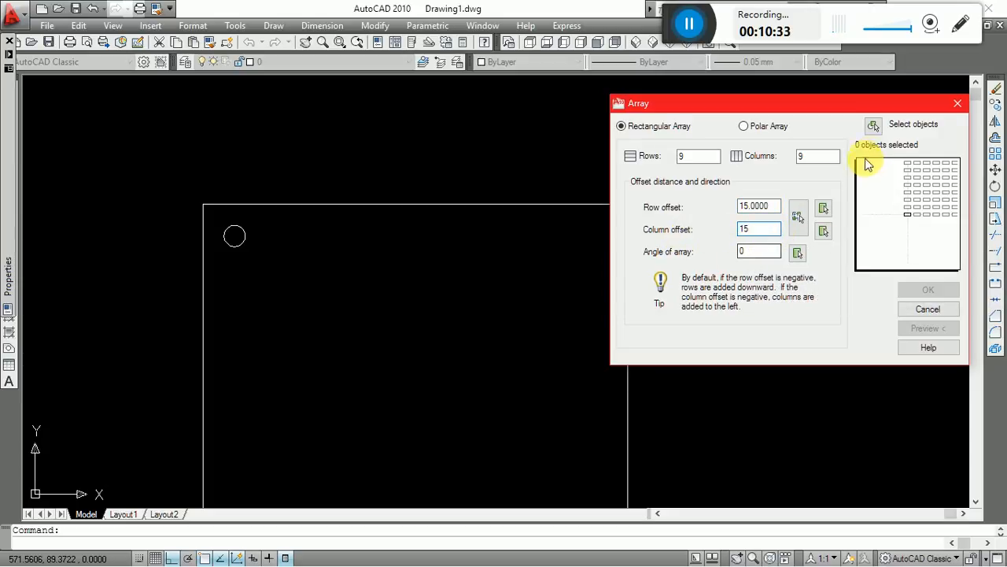
left_click(870, 126)
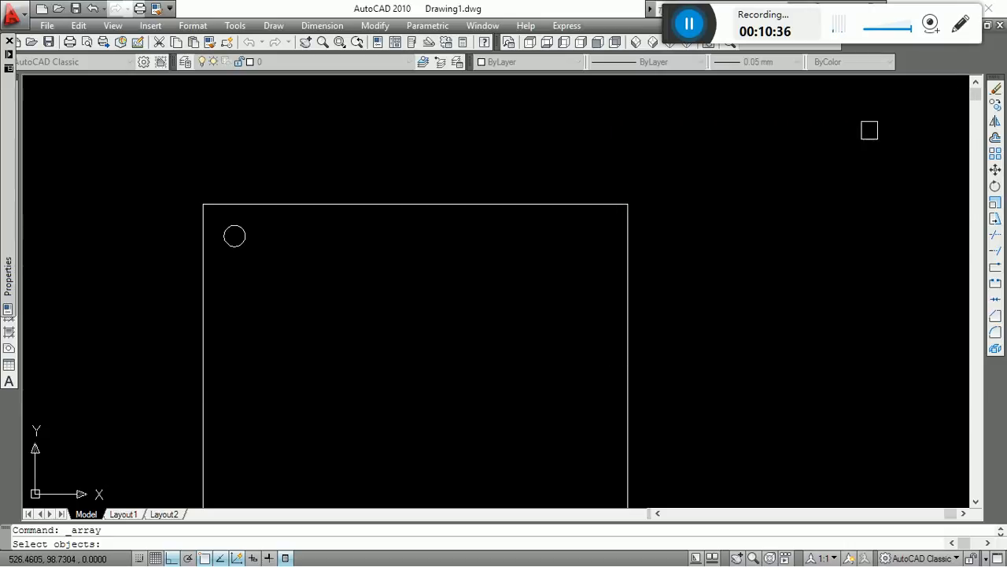
left_click(228, 248)
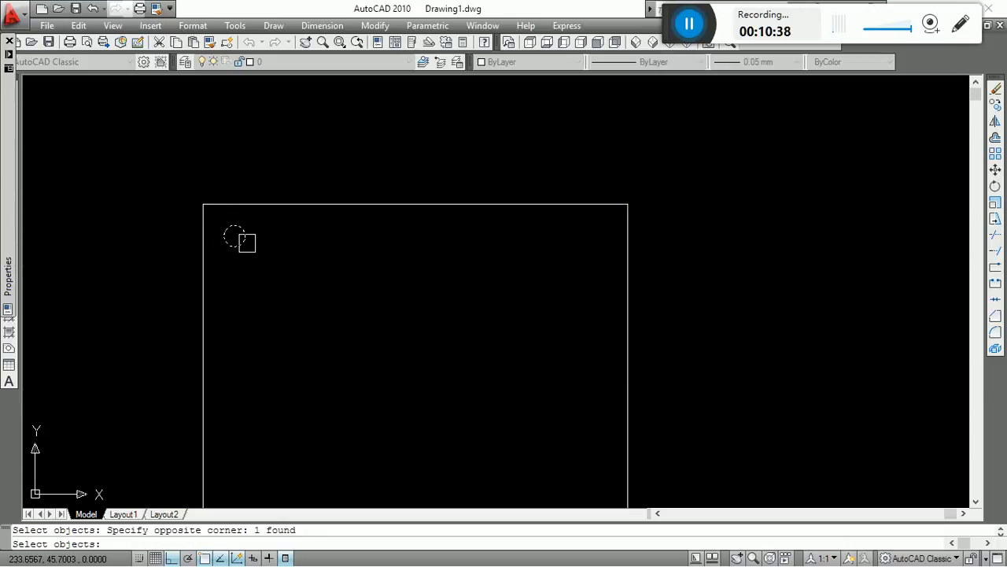
right_click(257, 247)
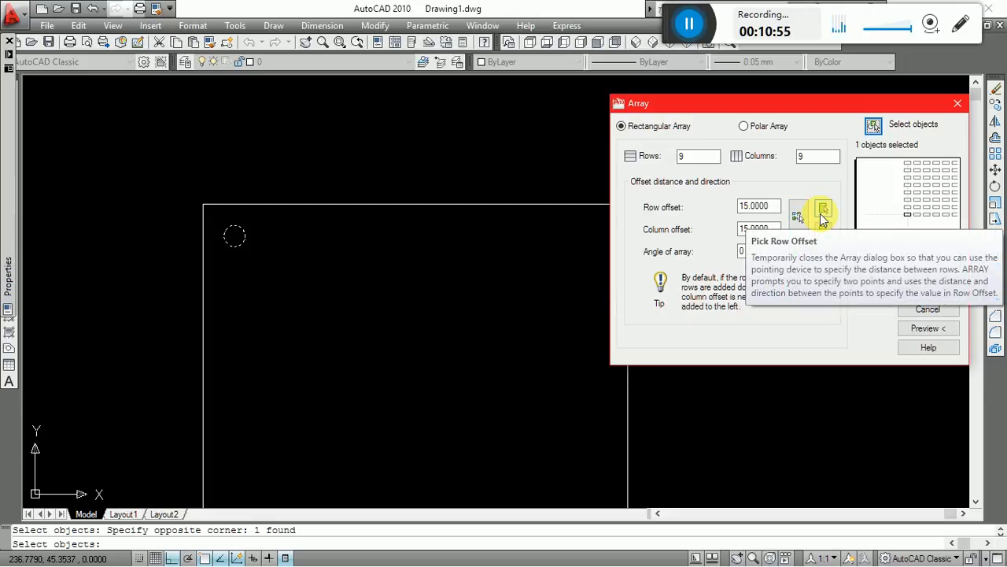
Preview the circle array and examine where its rows fall relative to the rectangle.
left_click(937, 332)
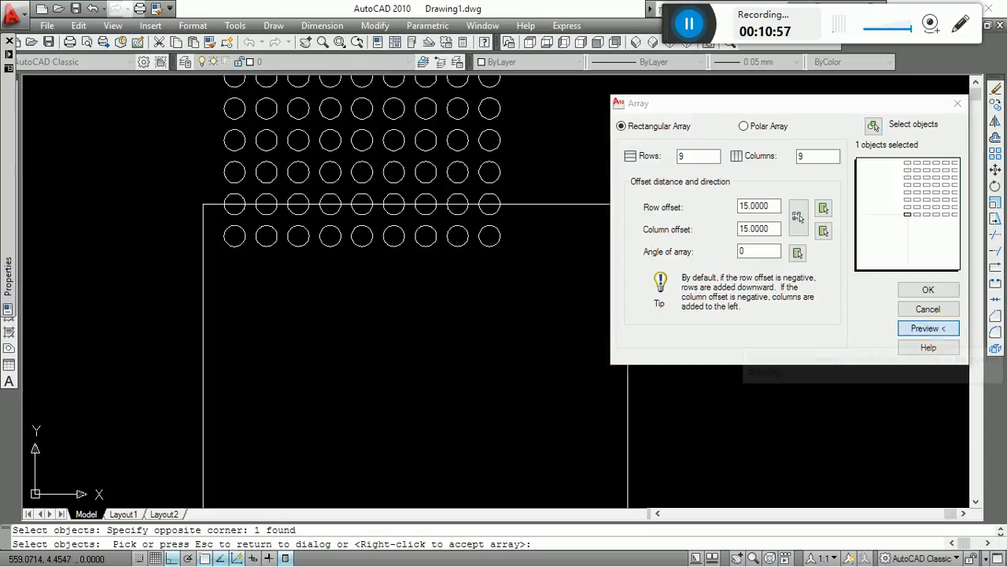
scroll(291, 285, "down", 2)
middle_click_drag(345, 239, 368, 320)
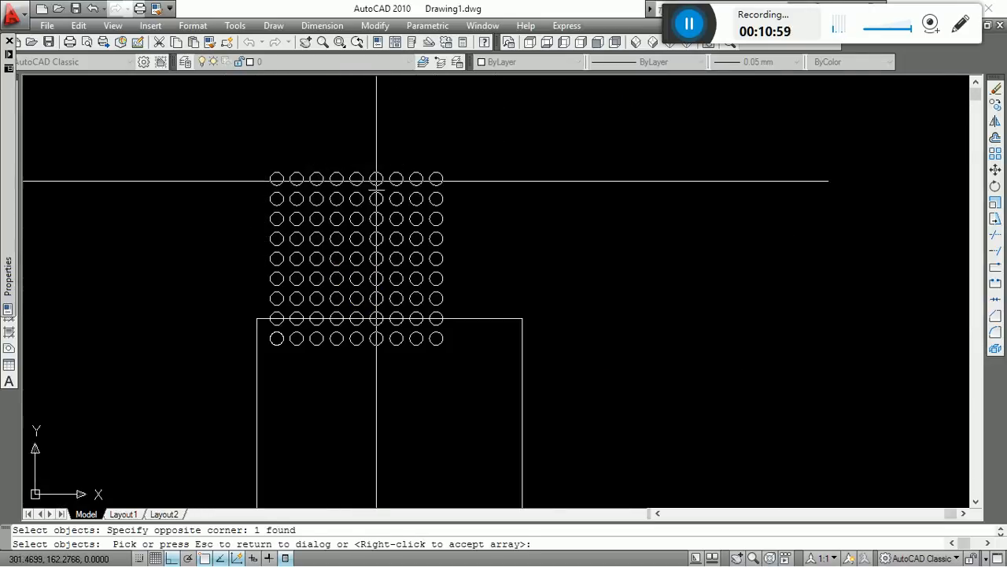
middle_click_drag(424, 340, 439, 384)
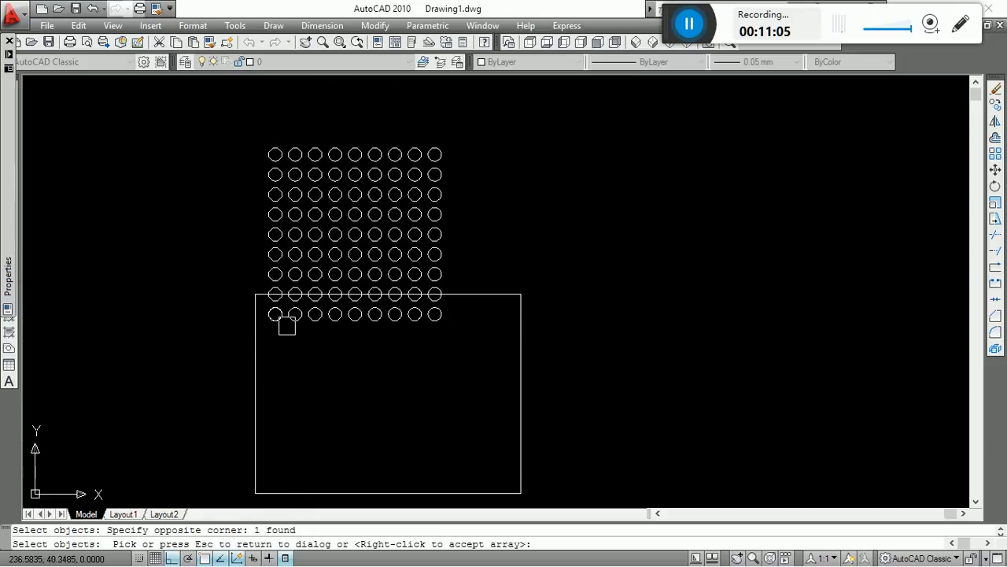
middle_click_drag(306, 351, 311, 333)
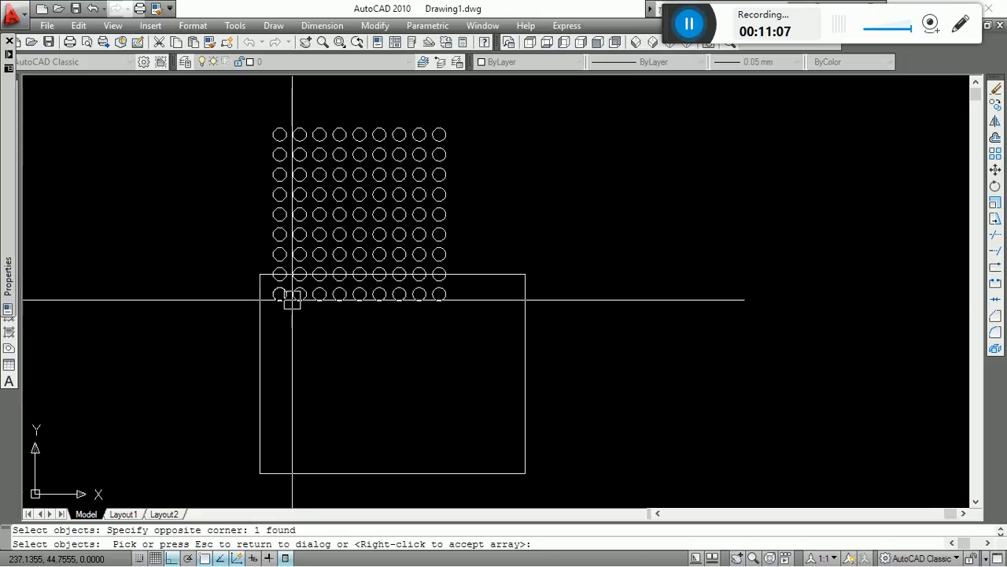
right_click(395, 312)
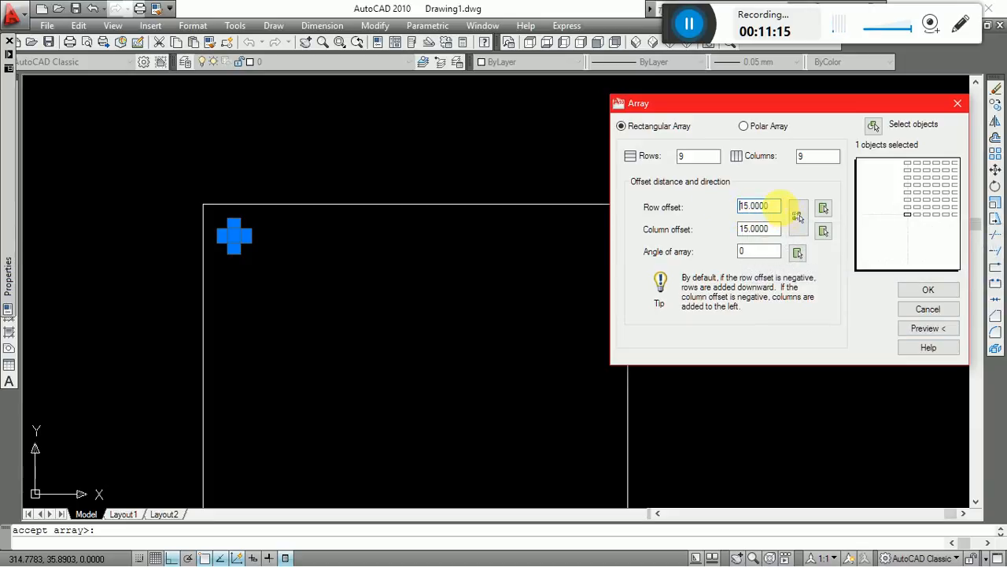
Set the array's row offset to -15 and preview the circle grid inside the rectangle.
type("-")
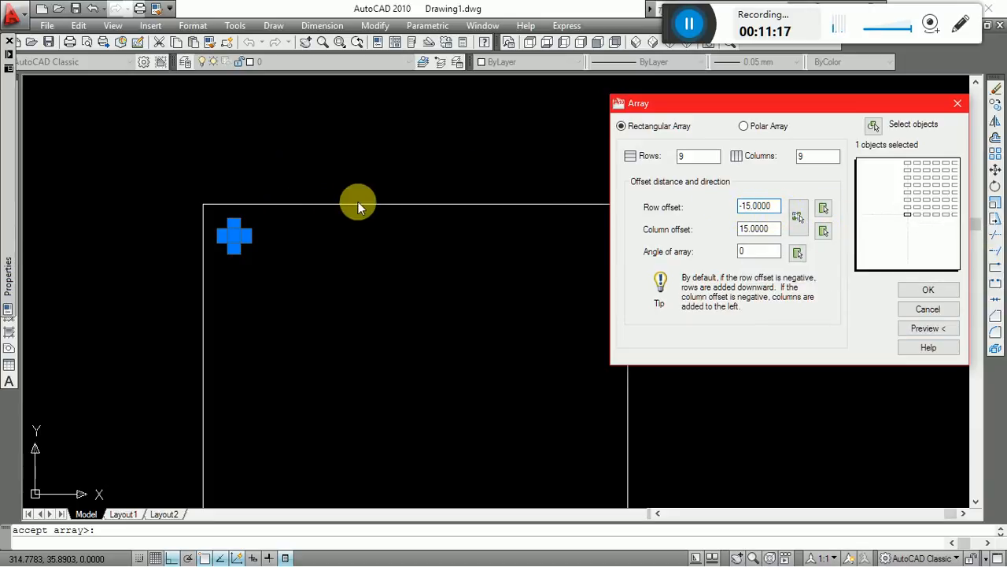
left_click(948, 332)
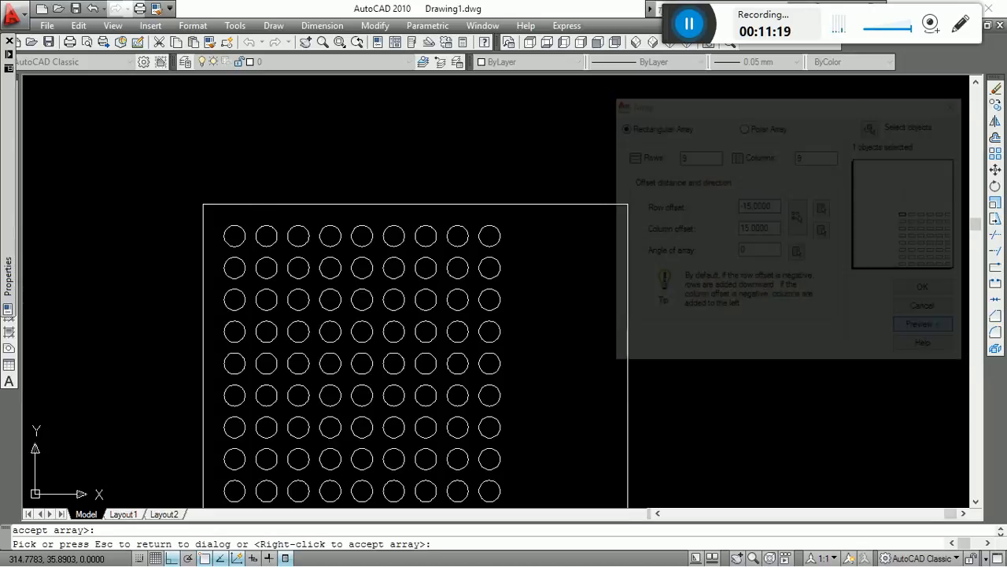
scroll(265, 202, "down", 4)
scroll(305, 244, "up", 3)
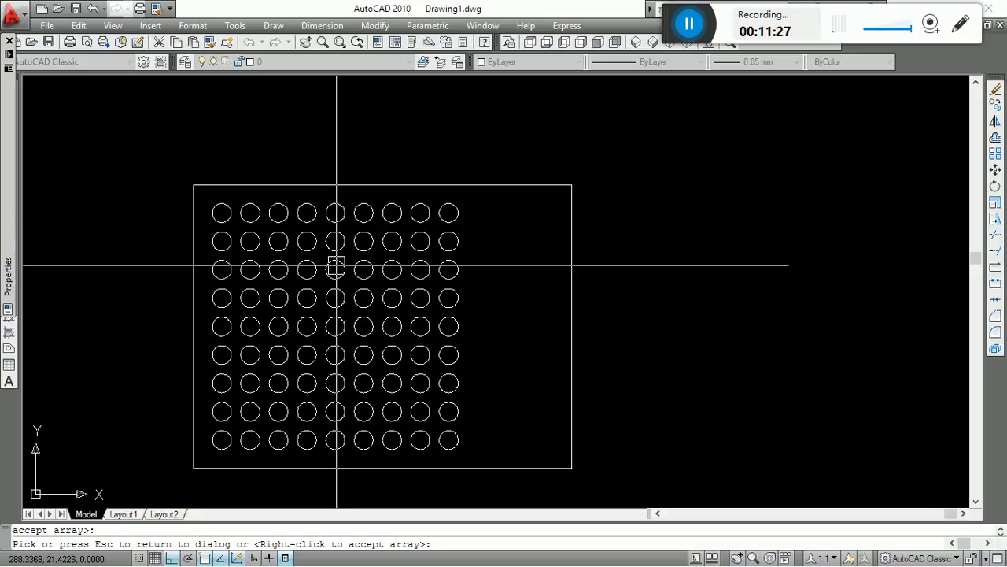
left_click(336, 266)
Preview the downward array once more and create the 9 by 9 grid of small circles.
left_click(764, 208)
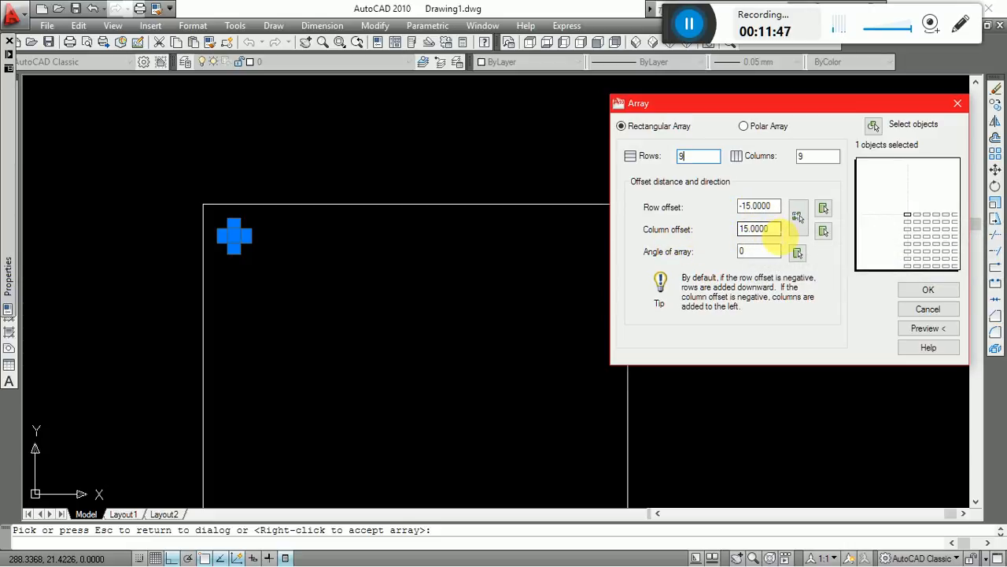
left_click(930, 333)
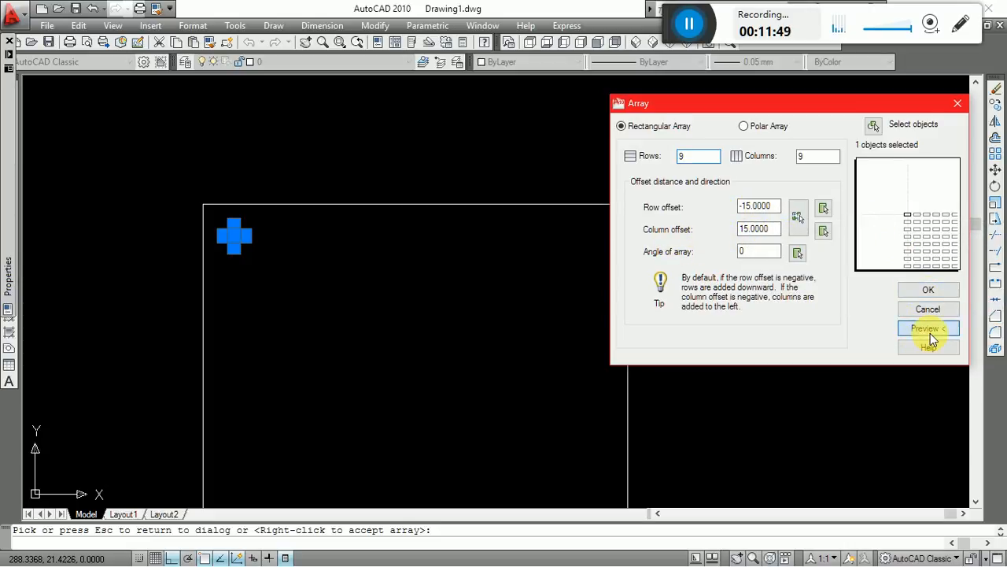
scroll(529, 207, "down", 4)
scroll(524, 241, "up", 5)
middle_click_drag(549, 239, 614, 308)
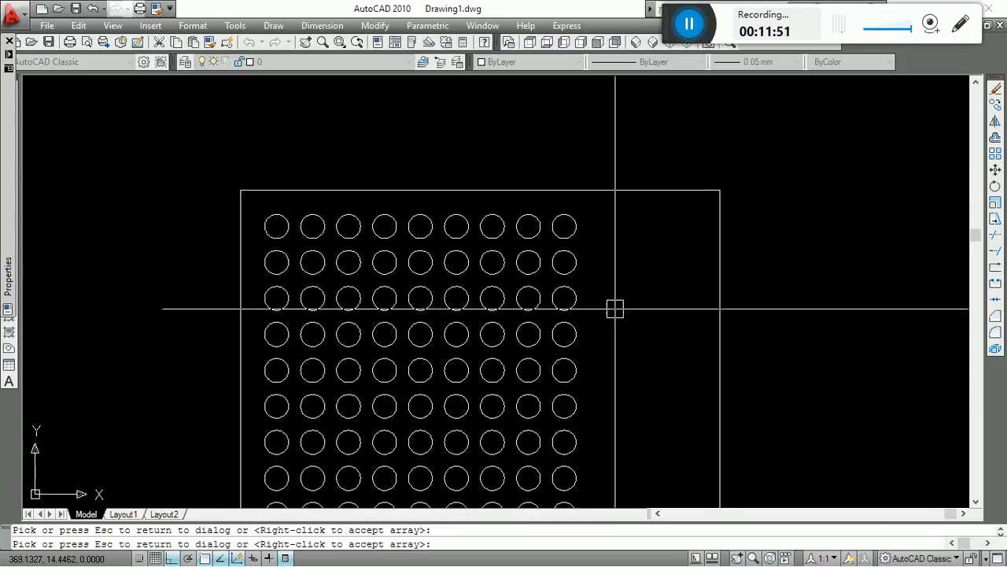
left_click(531, 265)
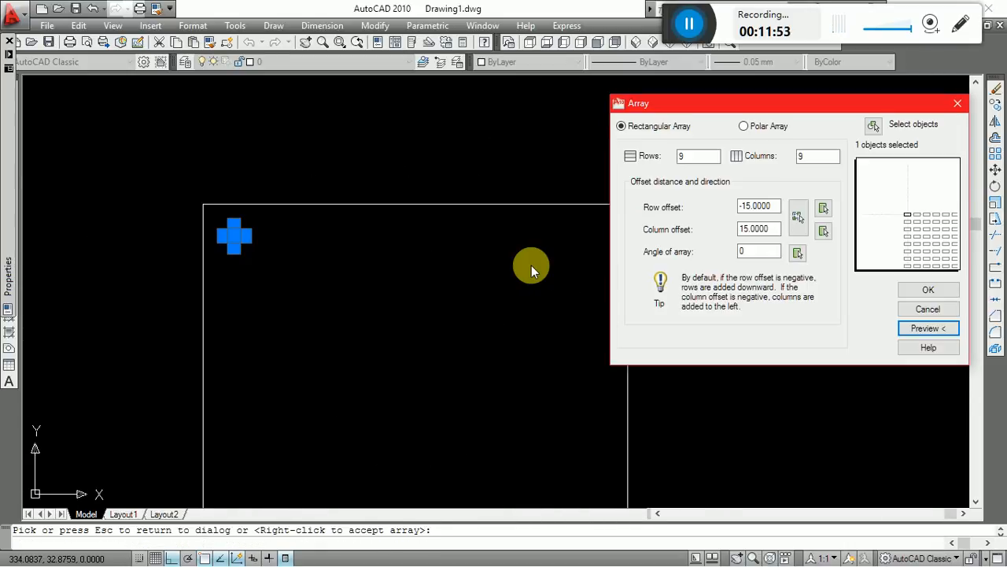
left_click(930, 290)
type("dli")
key("Return")
scroll(463, 233, "up", 2)
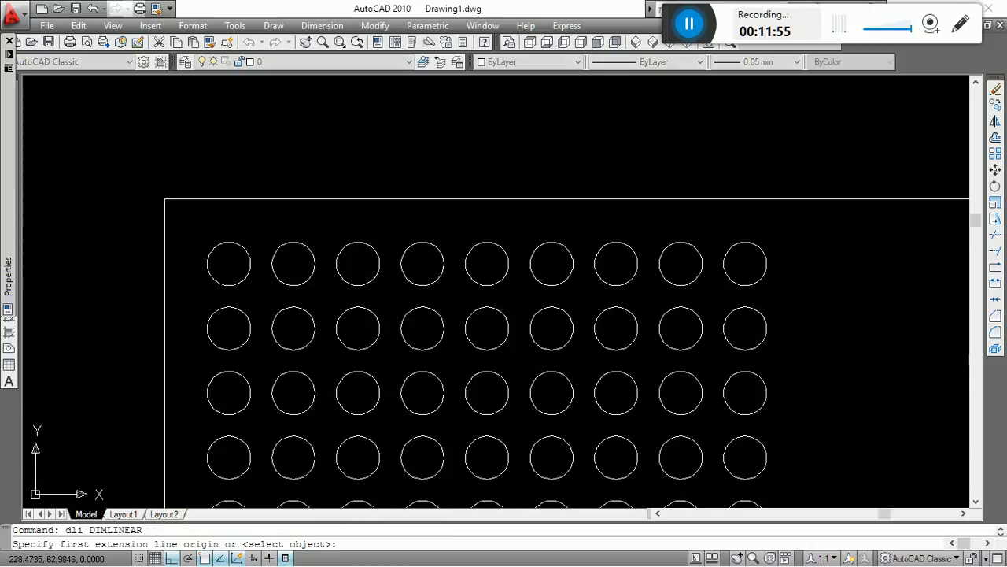
scroll(230, 249, "up", 5)
left_click(227, 292)
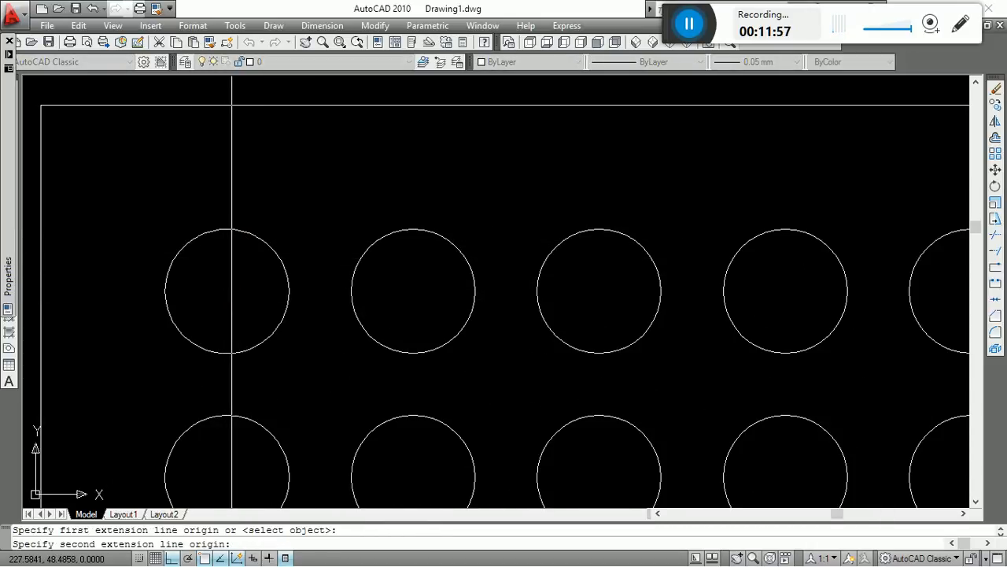
left_click(415, 291)
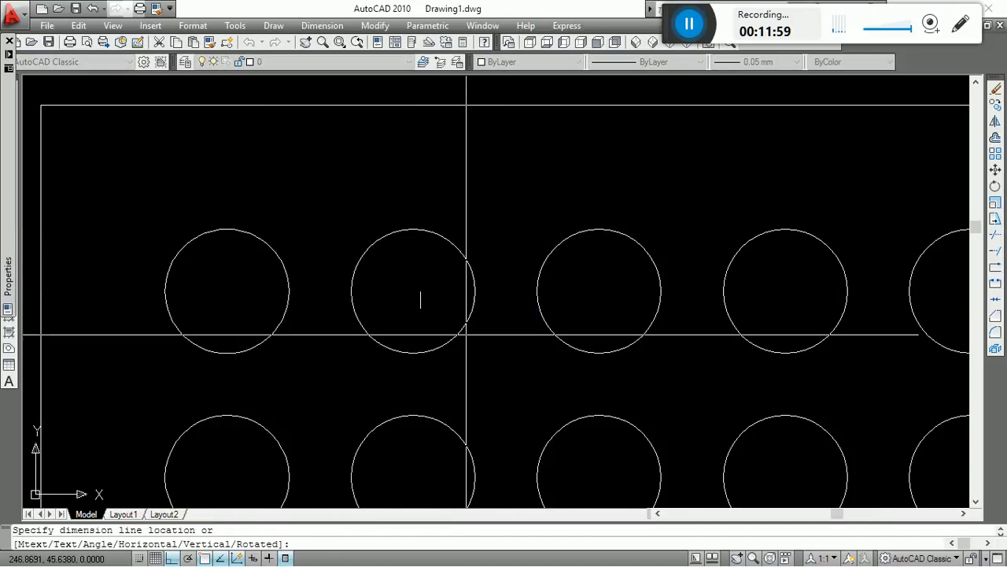
key("Escape")
Add a linear dimension between the centres of the first two circles in the upper row, placed above the rectangle, and read its value.
key("Return")
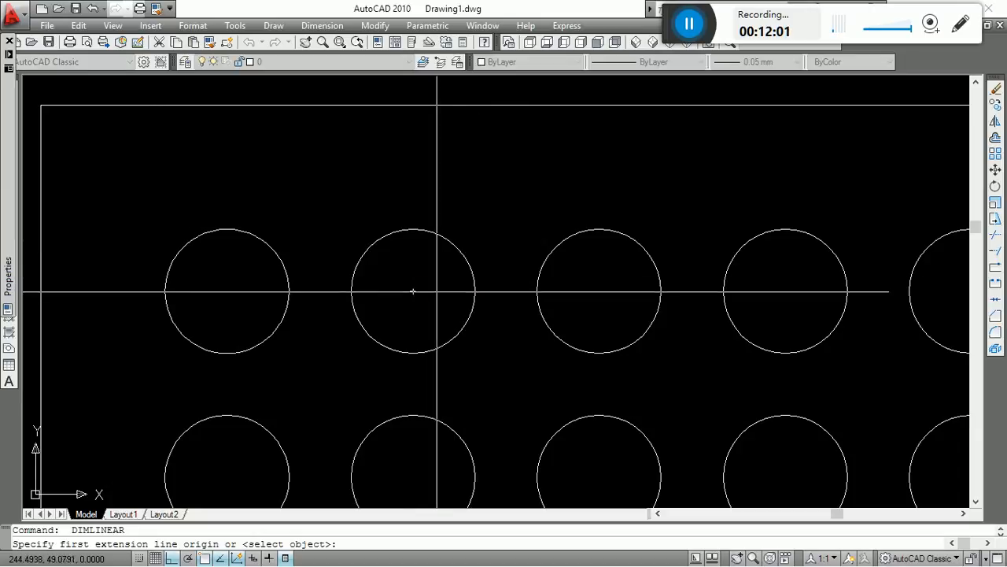
left_click(412, 291)
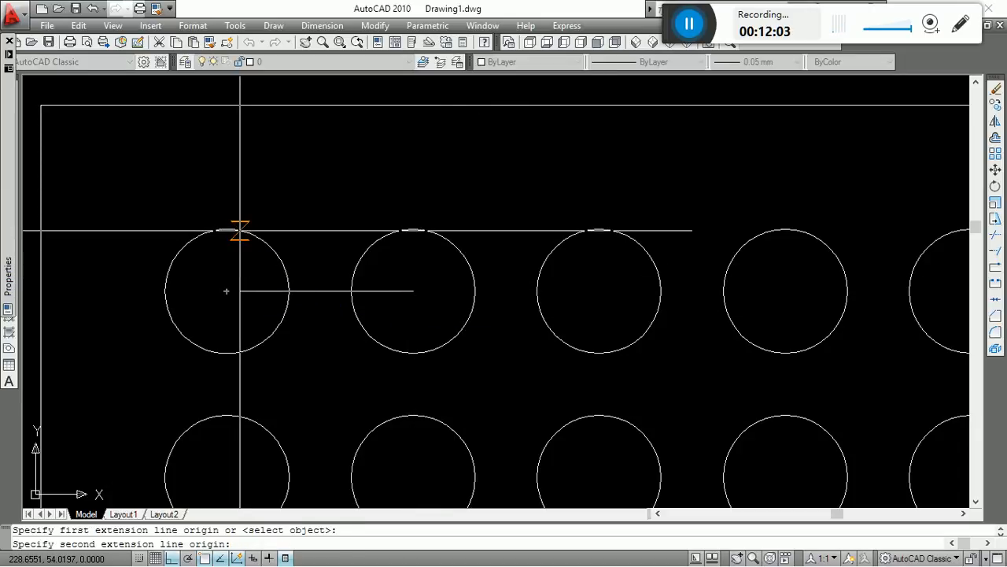
left_click(227, 291)
scroll(378, 283, "down", 6)
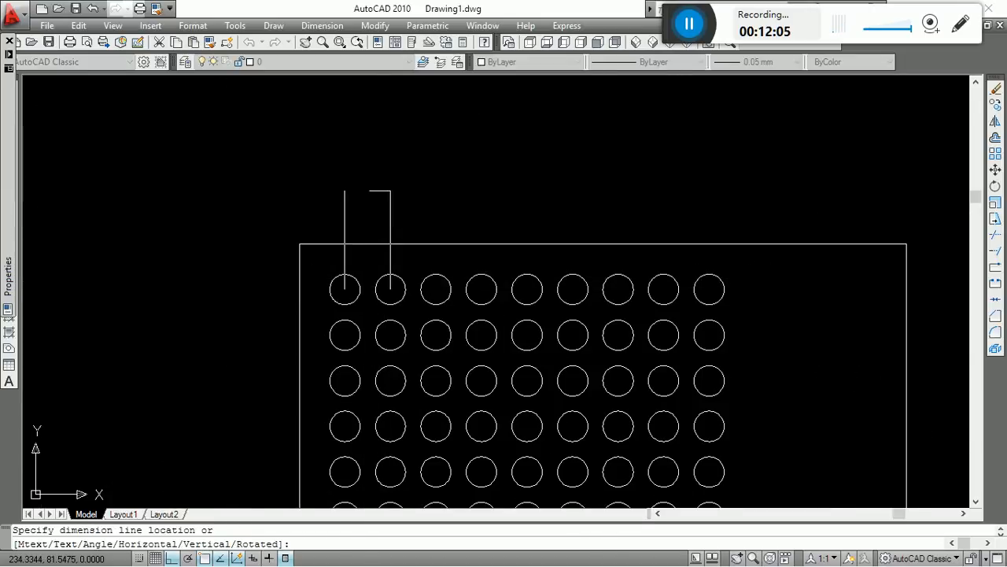
left_click(368, 190)
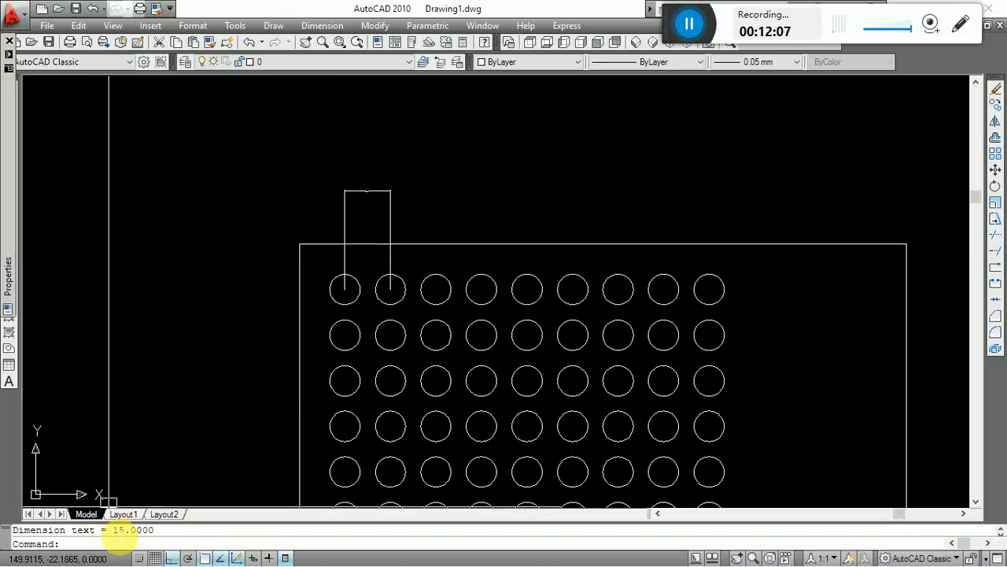
left_click_drag(113, 531, 134, 531)
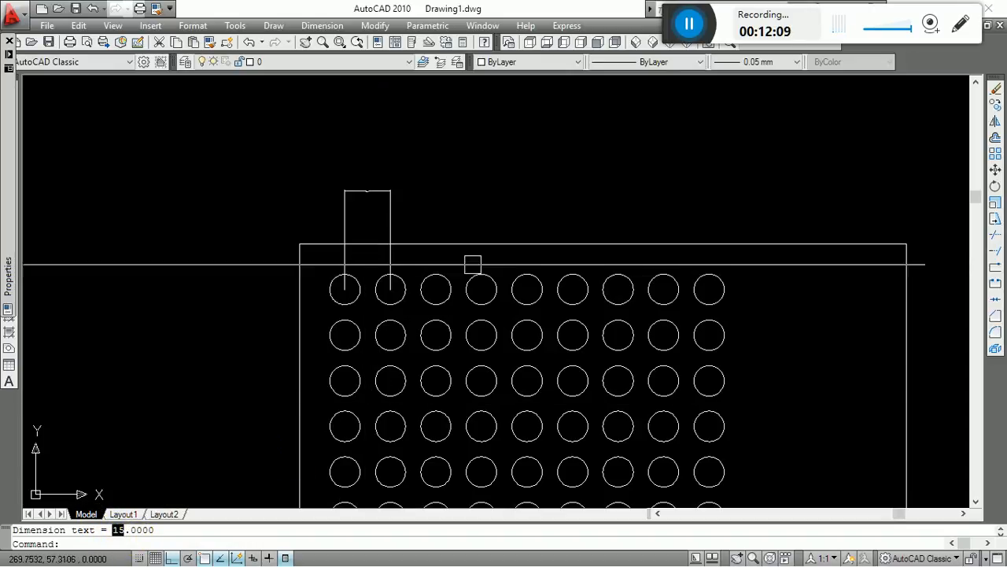
Erase the linear dimension above the rectangle.
left_click(480, 183)
left_click(220, 222)
type("e")
key("Return")
scroll(614, 221, "down", 6)
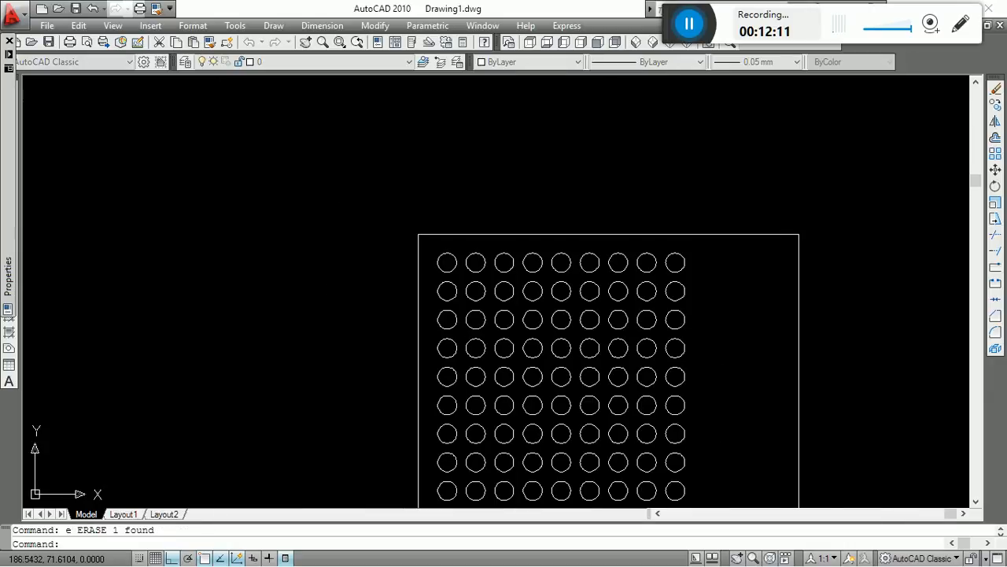
Examine how the circle grid sits within the rectangle, from the full drawing extents to a closer view.
key("Escape")
middle_click_drag(661, 269, 359, 335)
scroll(563, 274, "down", 2)
type("z")
key("Return")
type("a")
key("Return")
key("Escape")
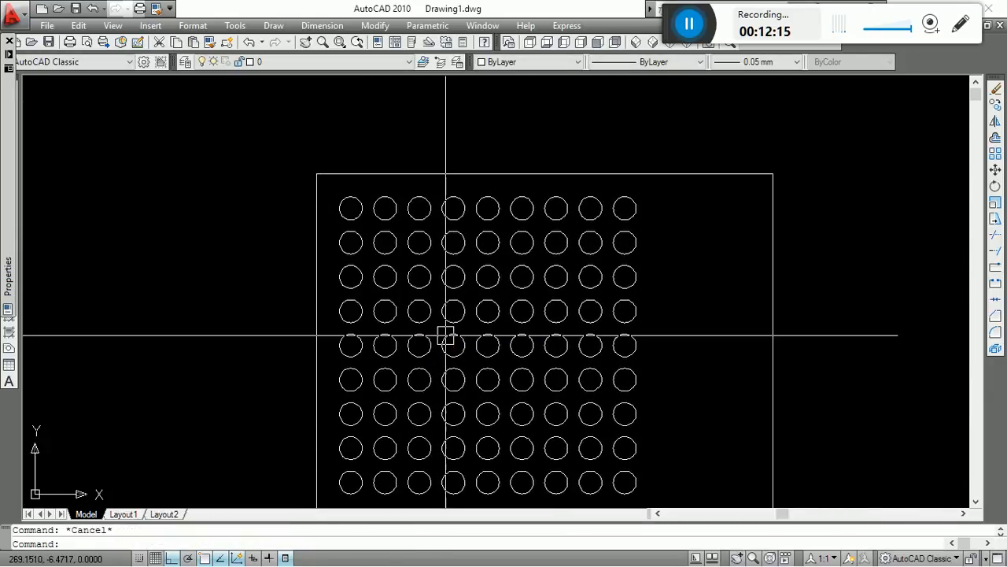
scroll(482, 200, "up", 2)
scroll(439, 242, "down", 7)
scroll(447, 240, "up", 3)
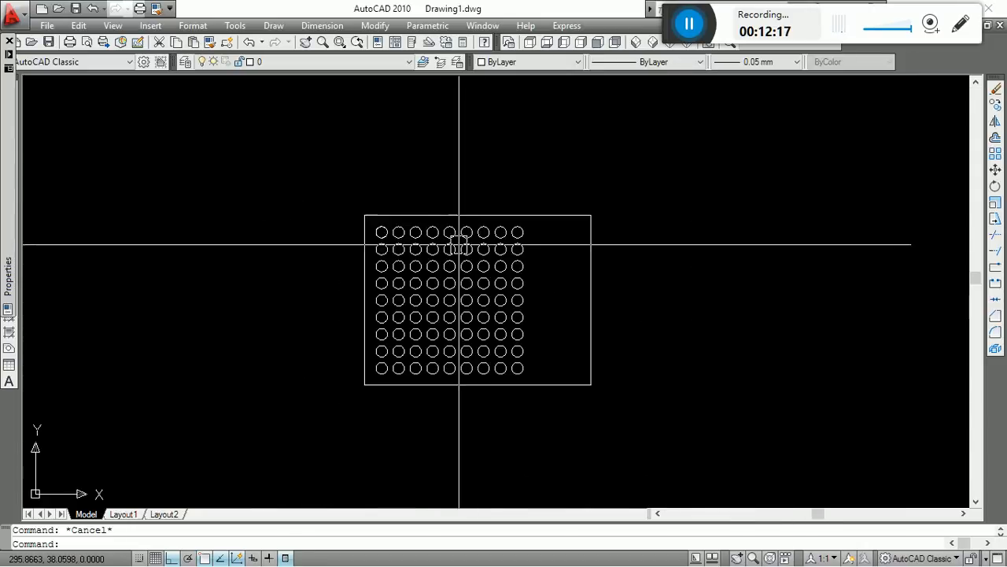
Draw a slanted line from the rectangle's lower-right corner up and left to a point between the circles and the right edge.
type("l")
key("Return")
scroll(628, 430, "up", 3)
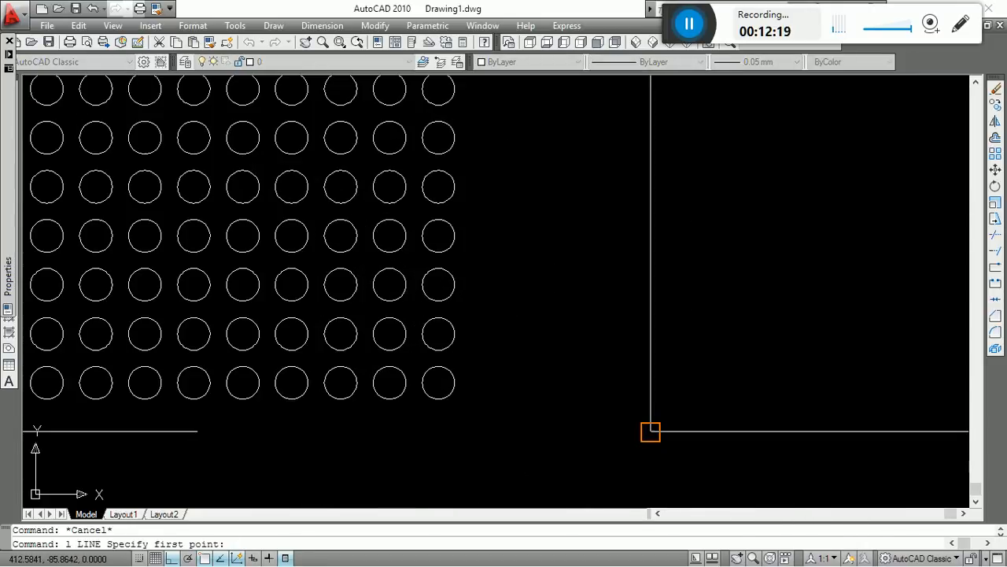
left_click(650, 431)
key("F8")
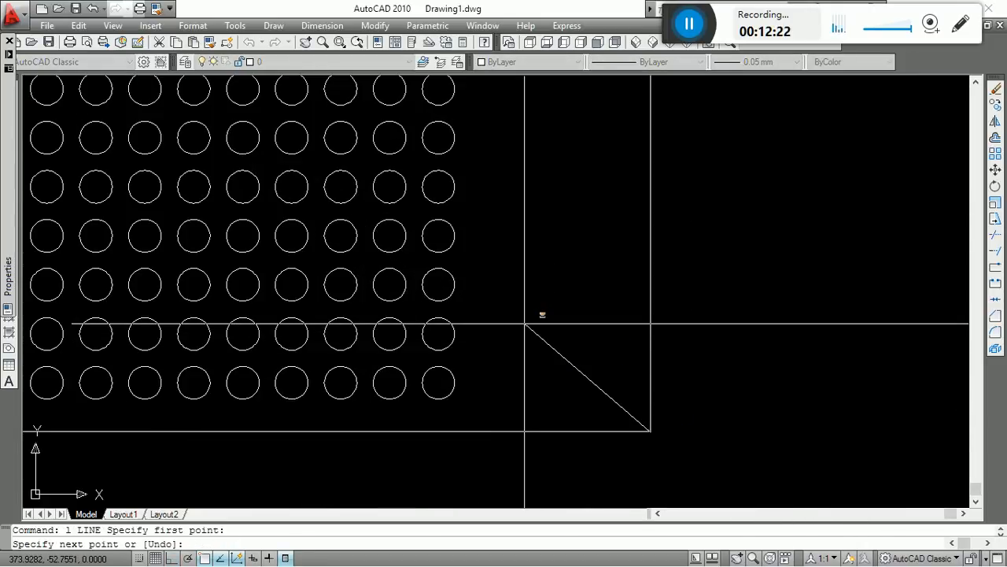
left_click(529, 330)
Continue the line vertically with Ortho on, from the slanted segment's upper end to the rectangle's upper edge.
key("F8")
scroll(551, 378, "down", 4)
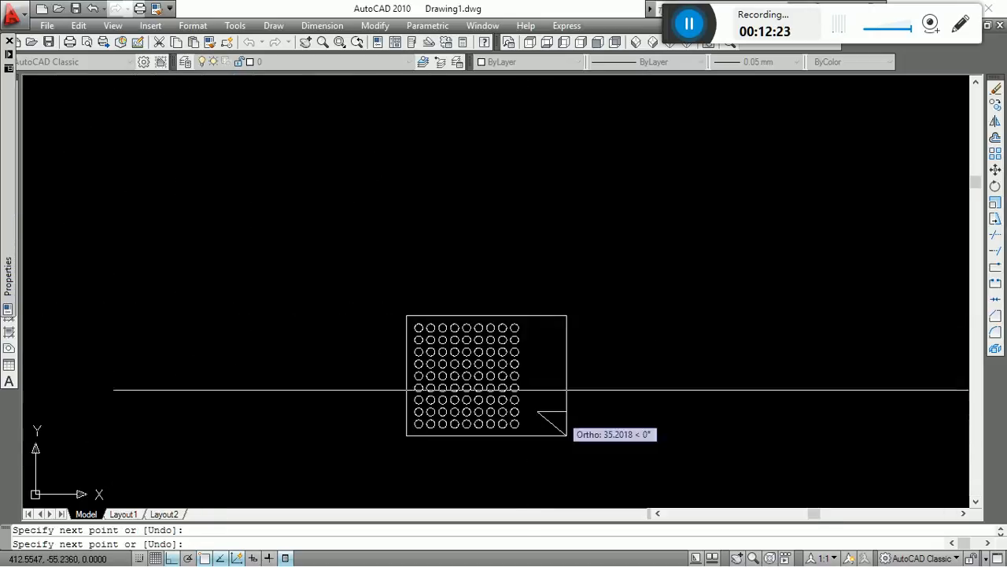
scroll(549, 347, "up", 3)
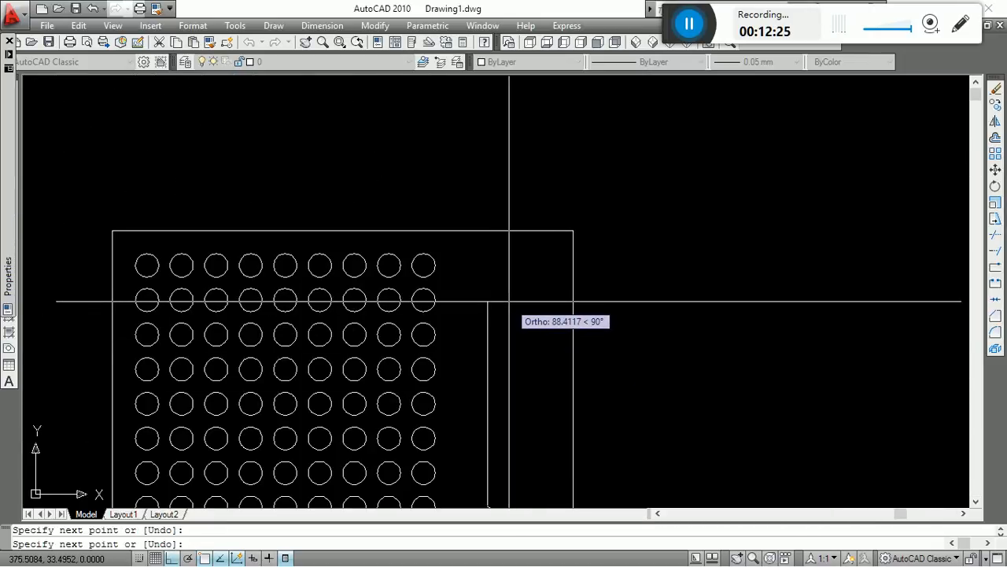
scroll(507, 300, "down", 2)
scroll(508, 316, "down", 2)
left_click(496, 278)
key("Escape")
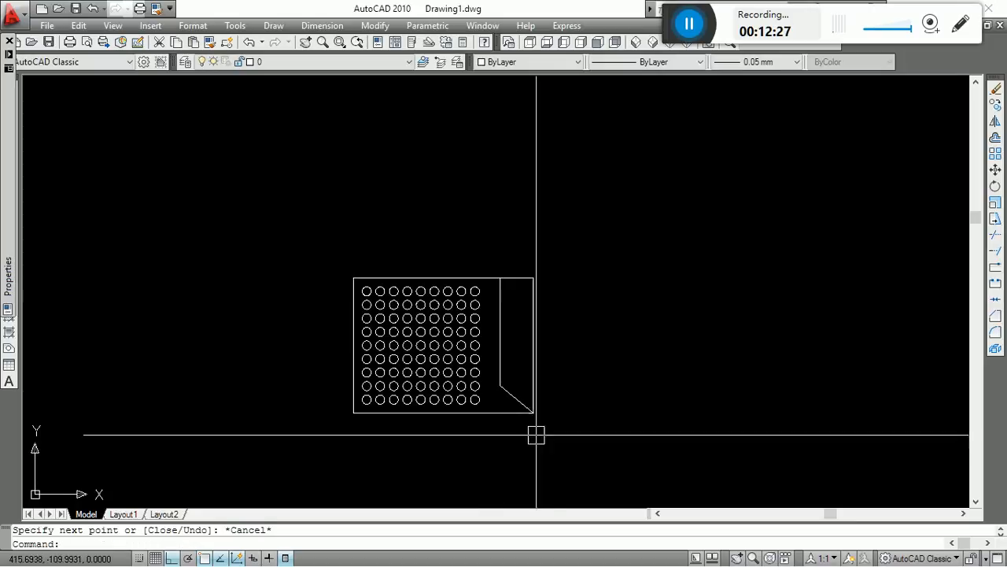
Trim away the rectangle's right side, using the rectangle and the slanted line as cutting edges.
scroll(519, 408, "up", 3)
key("Return")
left_click(524, 388)
key("Return")
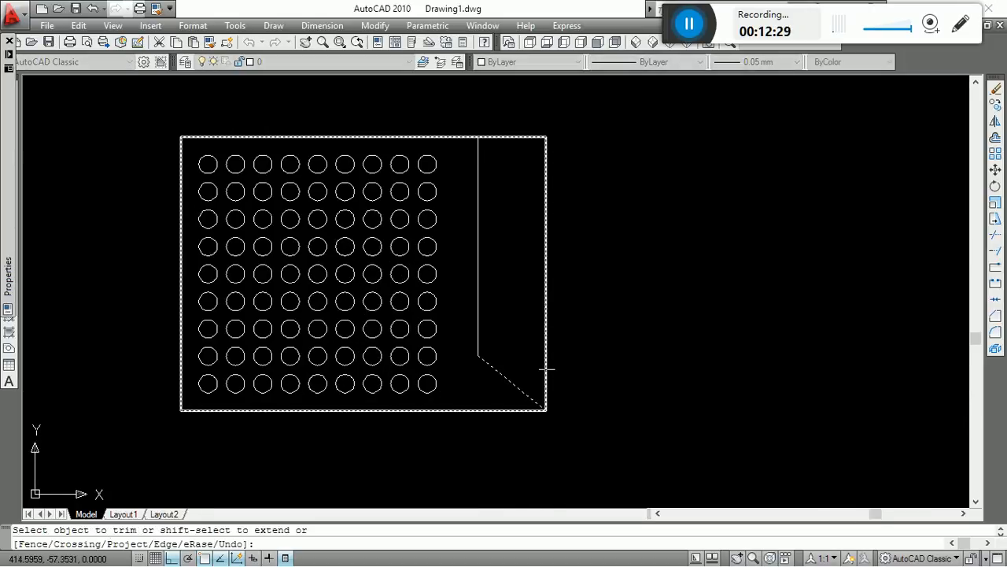
left_click(546, 369)
key("Escape")
Extend the remaining piece of the rectangle's upper edge to the new vertical line.
type("tr")
key("Return")
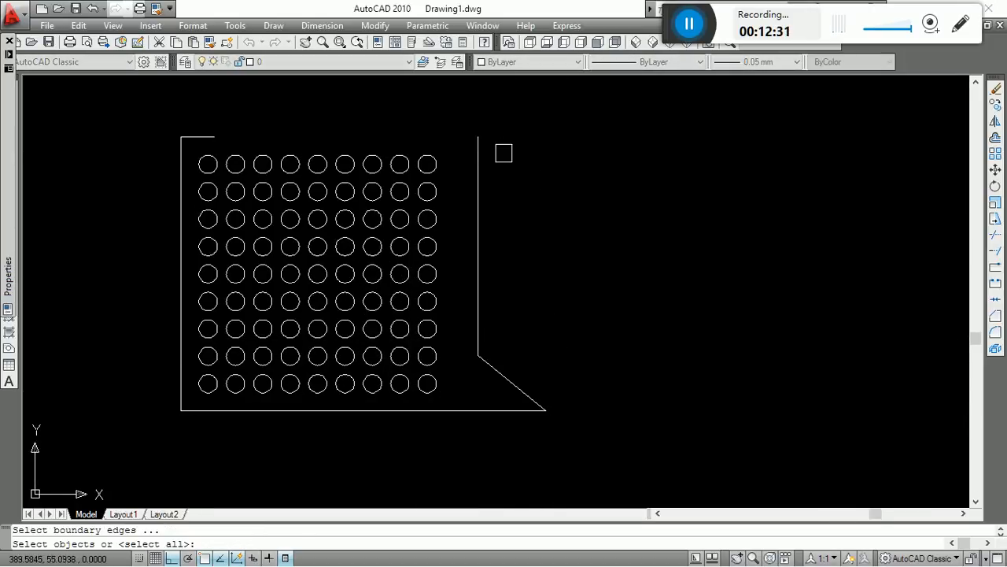
left_click(482, 146)
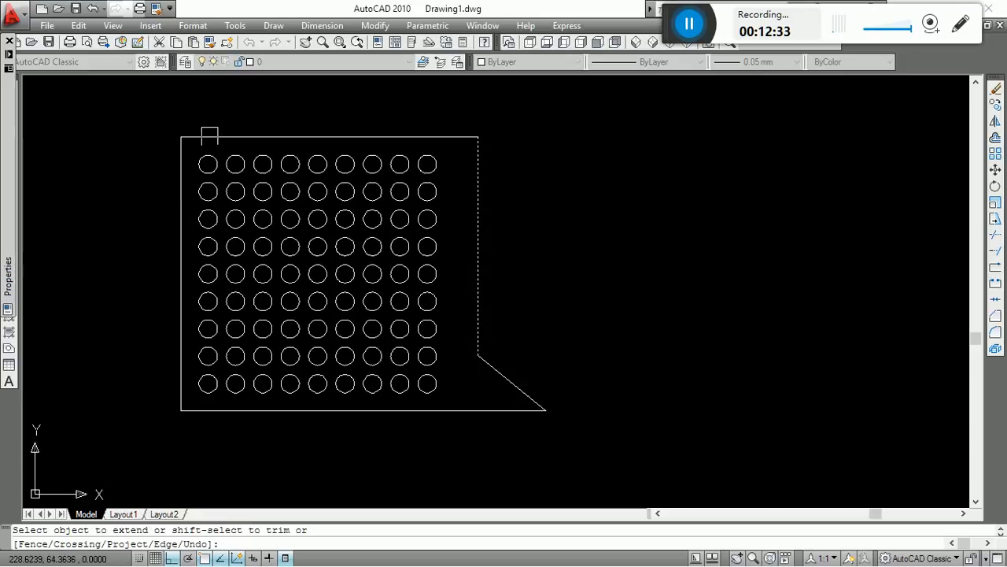
key("Escape")
Draw a short vertical line upward from the outline's lower-right tip.
scroll(536, 314, "up", 3)
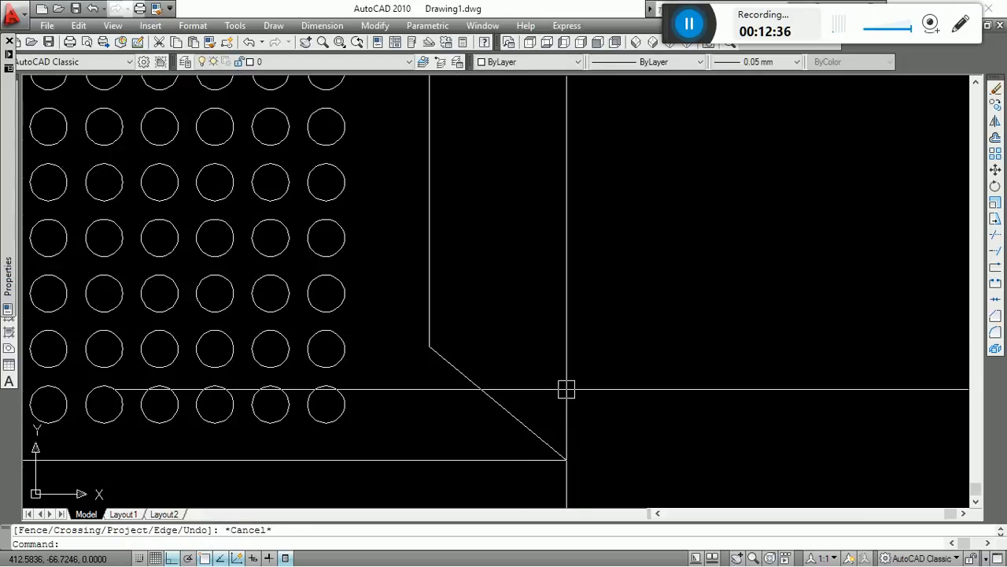
scroll(567, 388, "down", 5)
scroll(514, 308, "up", 4)
middle_click_drag(562, 281, 585, 224)
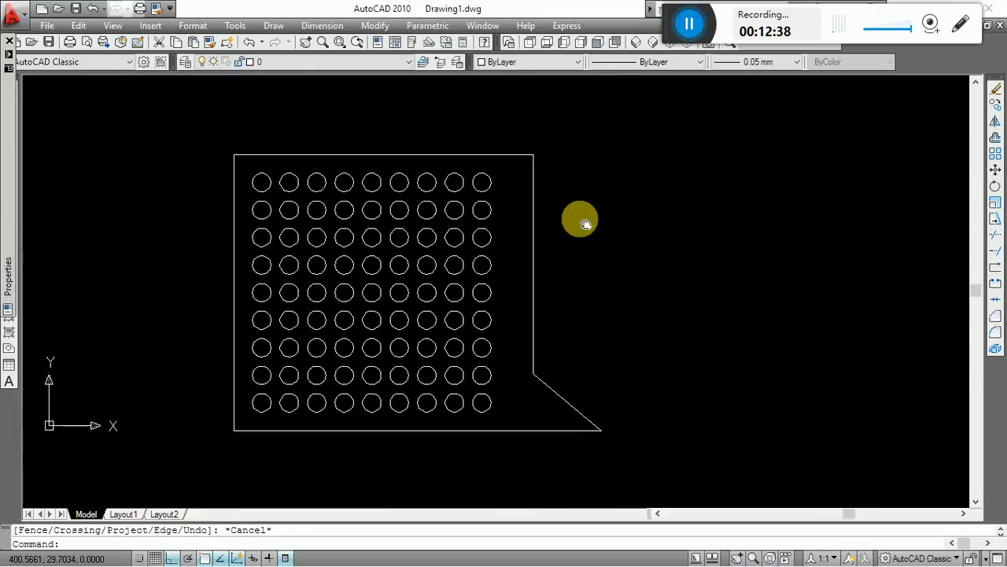
type("l")
key("Return")
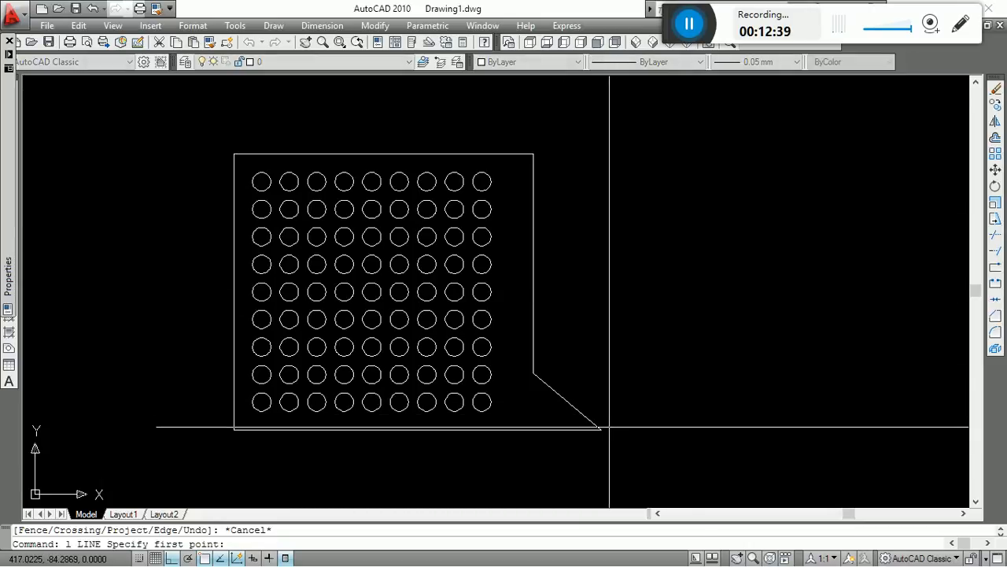
left_click(603, 428)
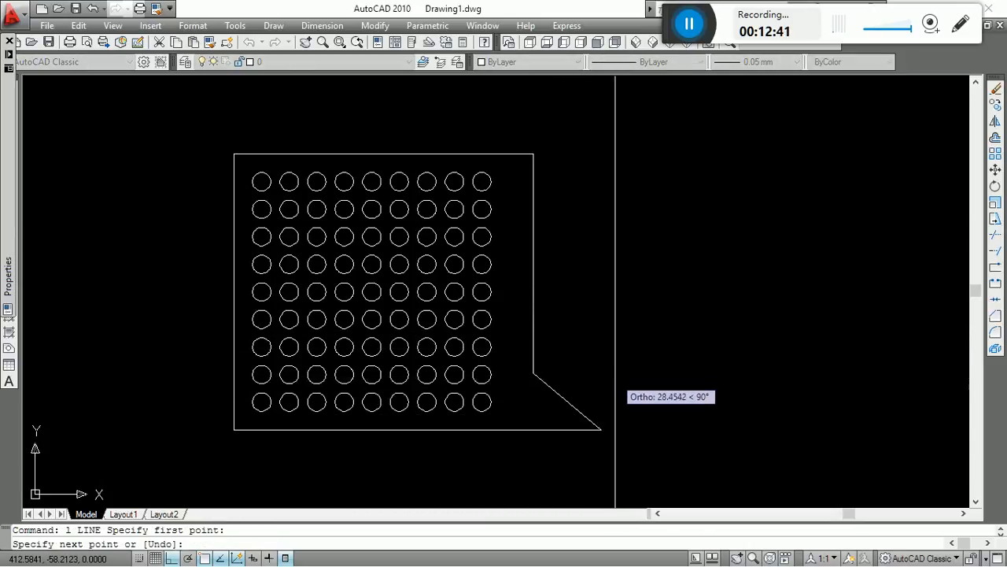
left_click(615, 389)
key("Escape")
Change the colour of the short vertical line at the lower-right tip to red.
left_click(601, 407)
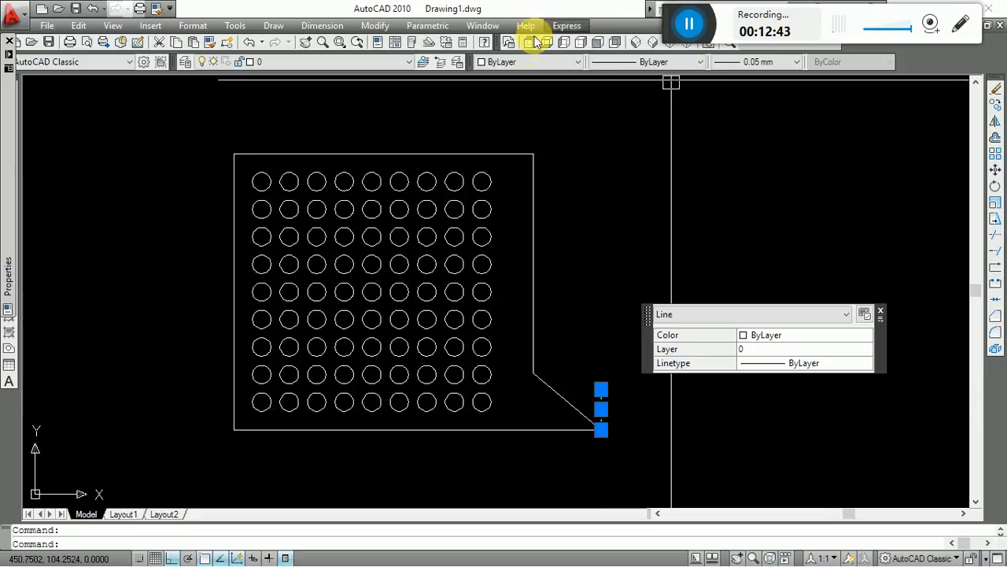
left_click(529, 63)
left_click(526, 101)
key("Escape")
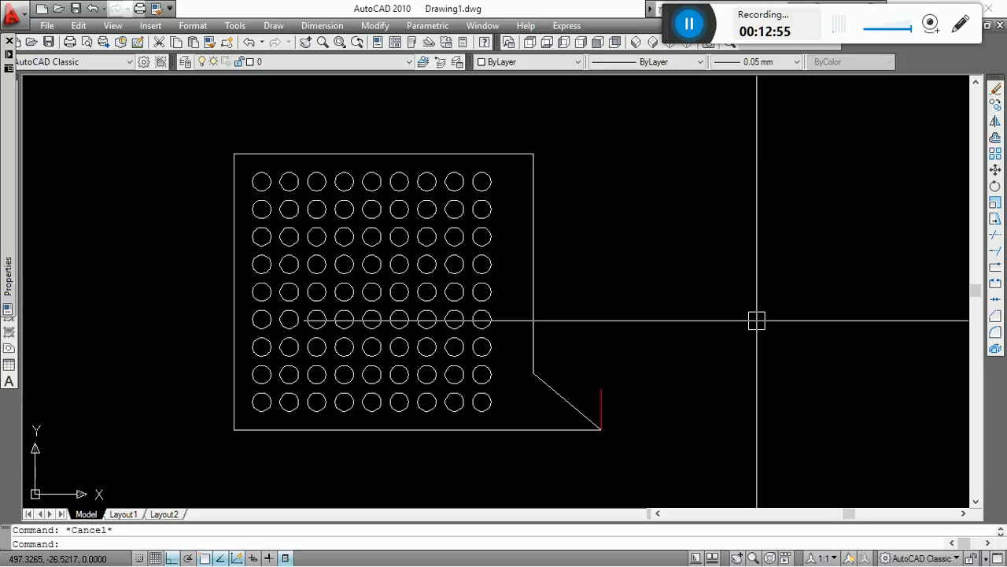
left_click(213, 119)
left_click(639, 466)
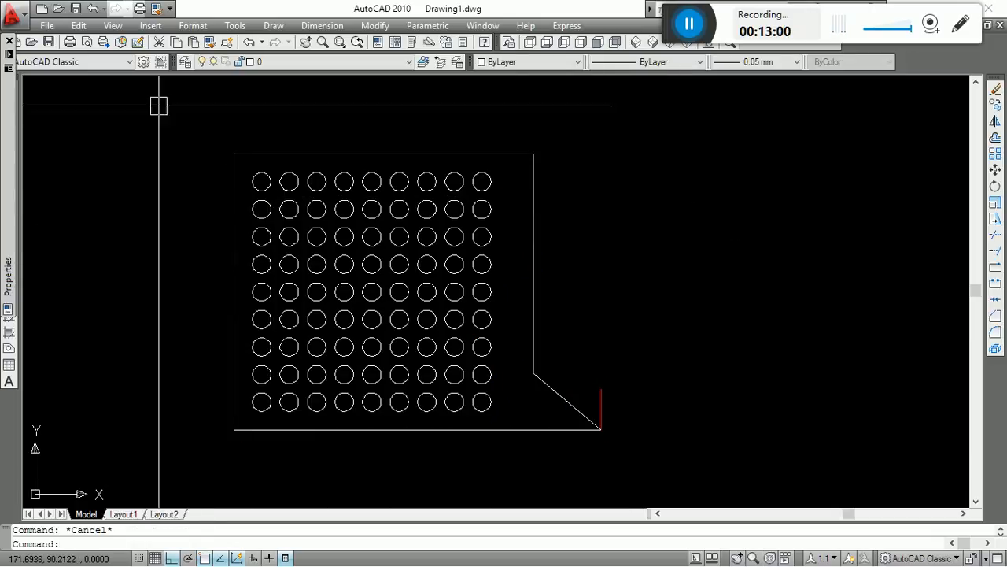
left_click(157, 105)
left_click(779, 481)
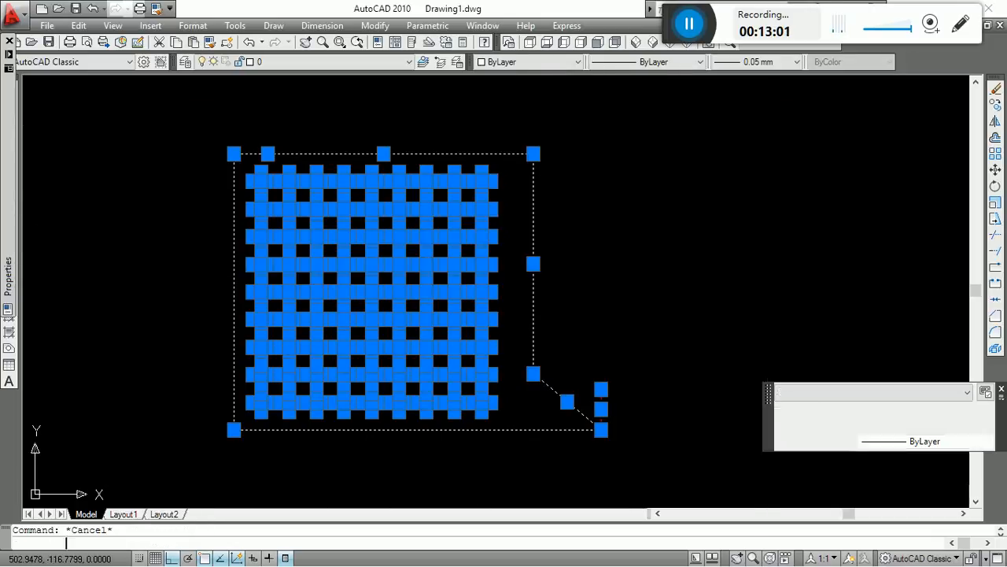
key("Escape")
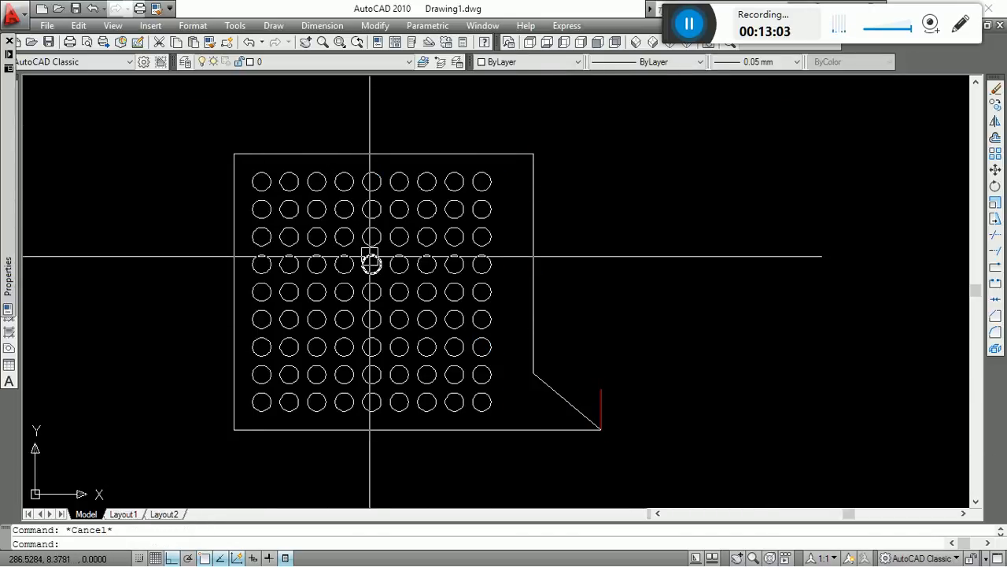
left_click(731, 488)
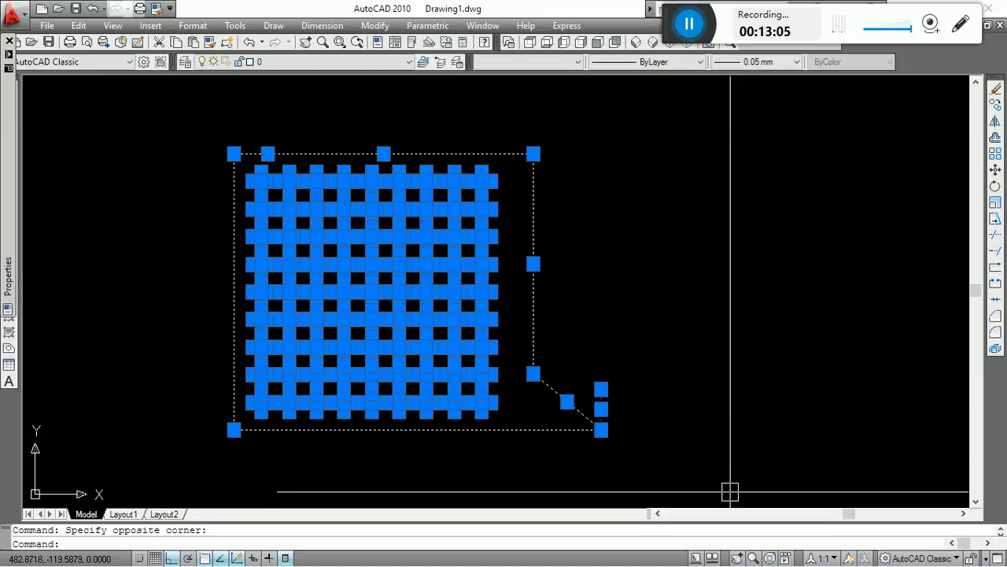
key("Escape")
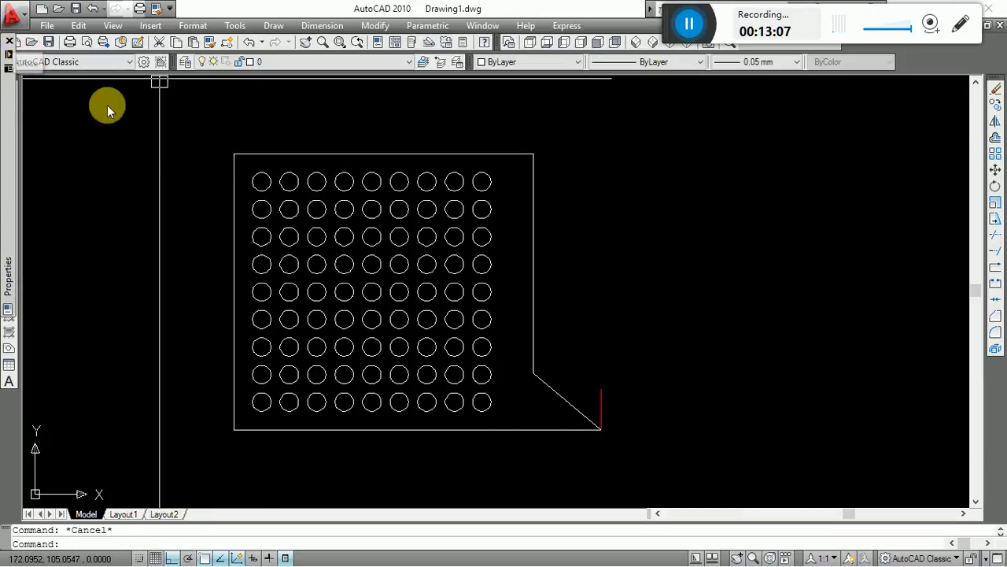
left_click(226, 190)
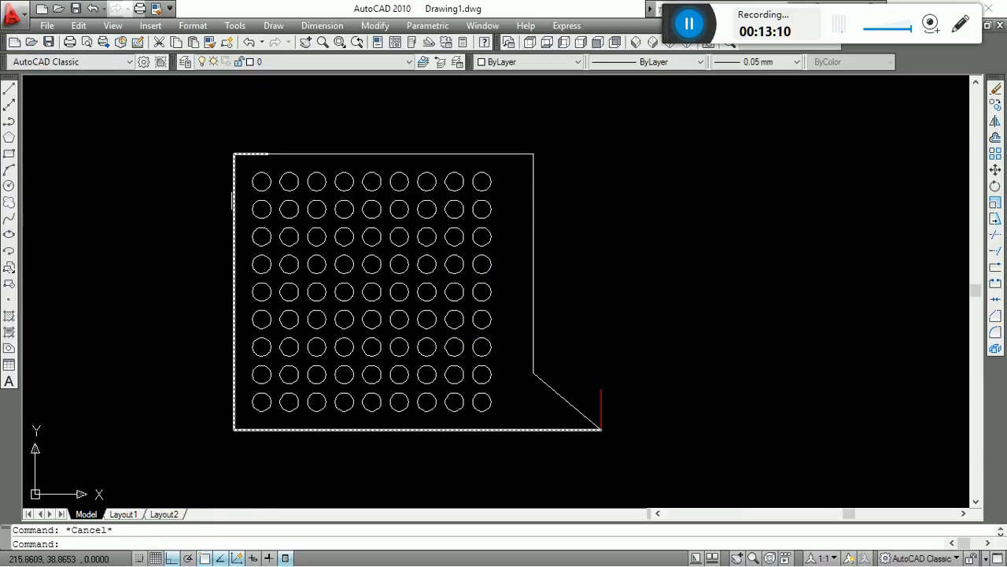
Add a vertical linear dimension from the upper-left circle's centre to the outline's upper edge, placed outside the left side.
type("dli")
key("Return")
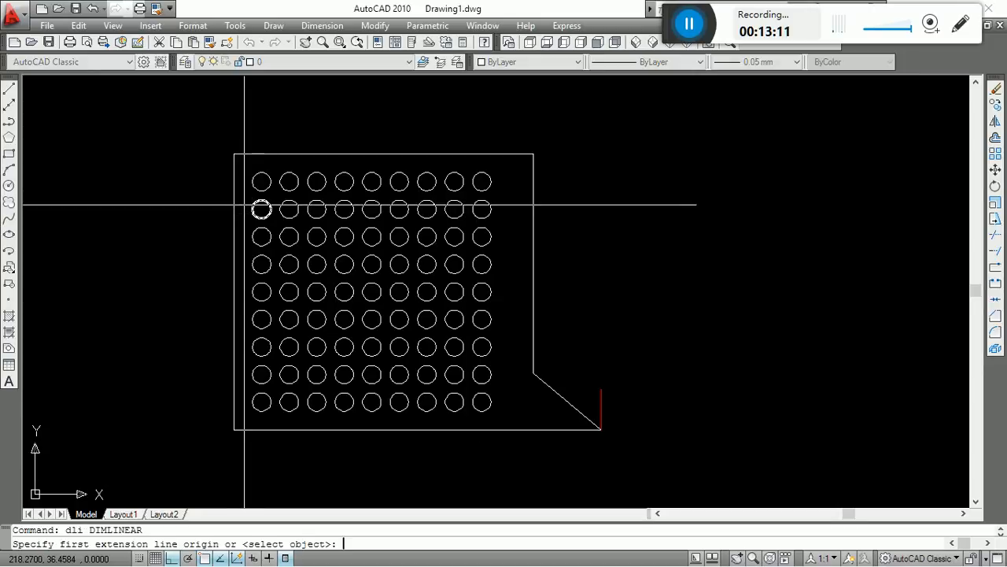
scroll(225, 147, "up", 5)
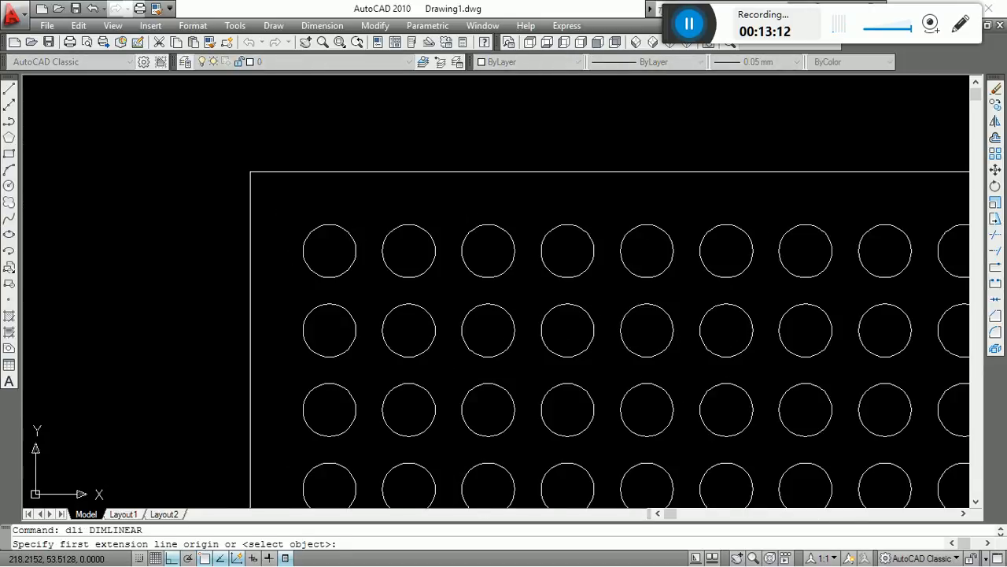
left_click(330, 251)
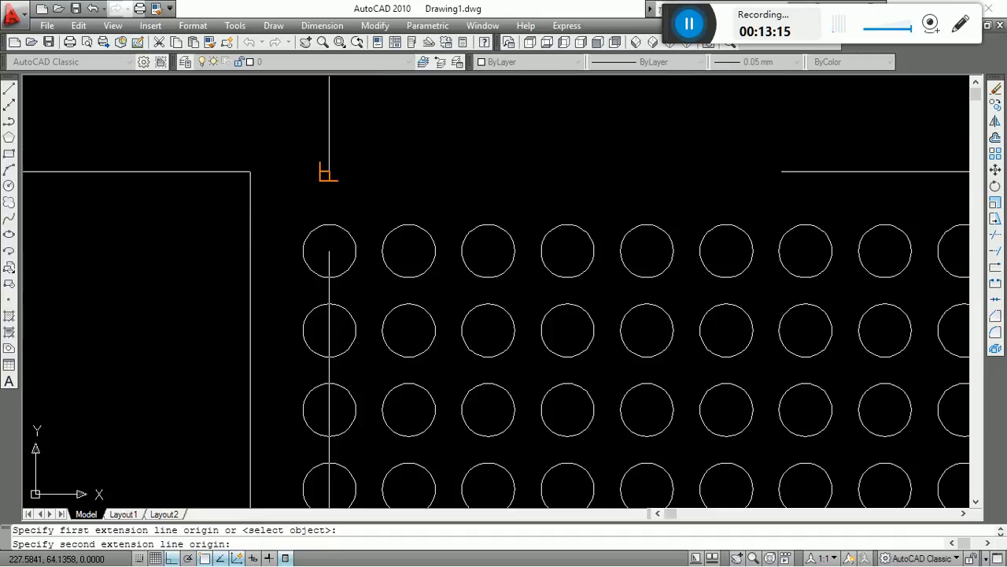
left_click(329, 170)
scroll(349, 174, "down", 6)
scroll(307, 180, "up", 5)
left_click(305, 165)
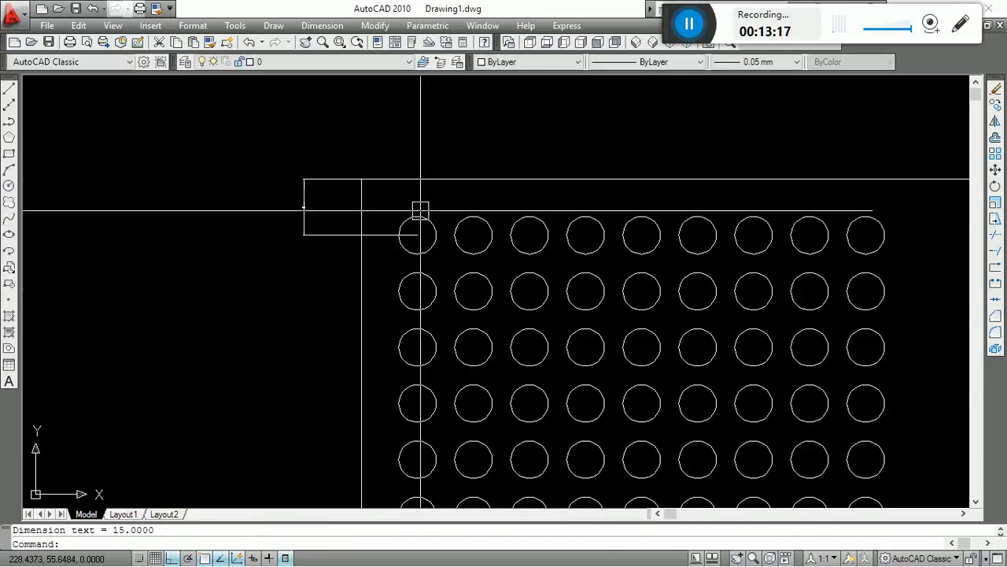
scroll(399, 241, "up", 2)
key("Return")
left_click(425, 231)
scroll(360, 254, "down", 1)
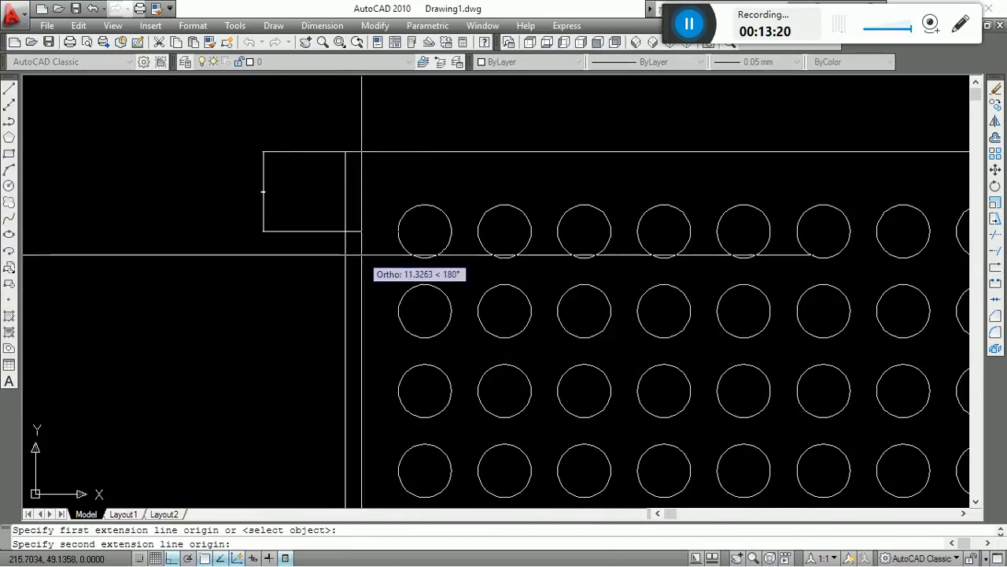
left_click(341, 227)
scroll(341, 254, "down", 1)
key("Escape")
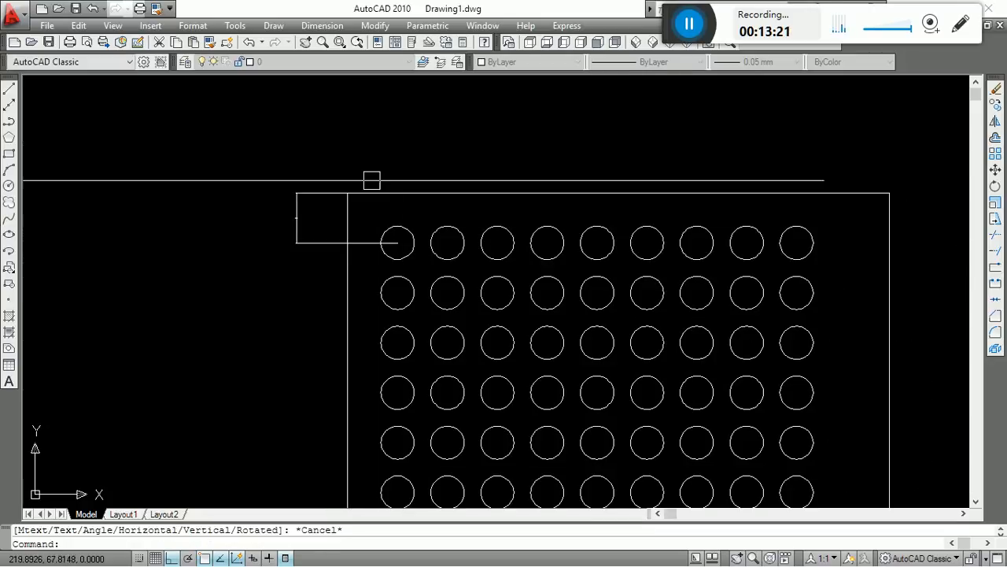
Add a horizontal linear dimension from the outline's upper-left corner to the first circle's centre, placed above the outline.
scroll(352, 206, "up", 2)
key("Return")
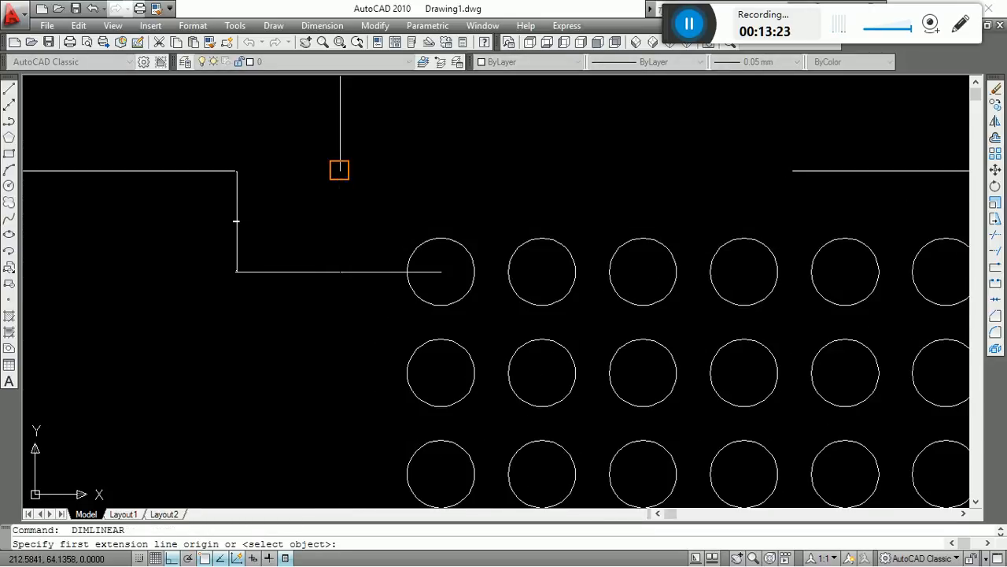
left_click(340, 170)
left_click(441, 271)
scroll(449, 212, "down", 4)
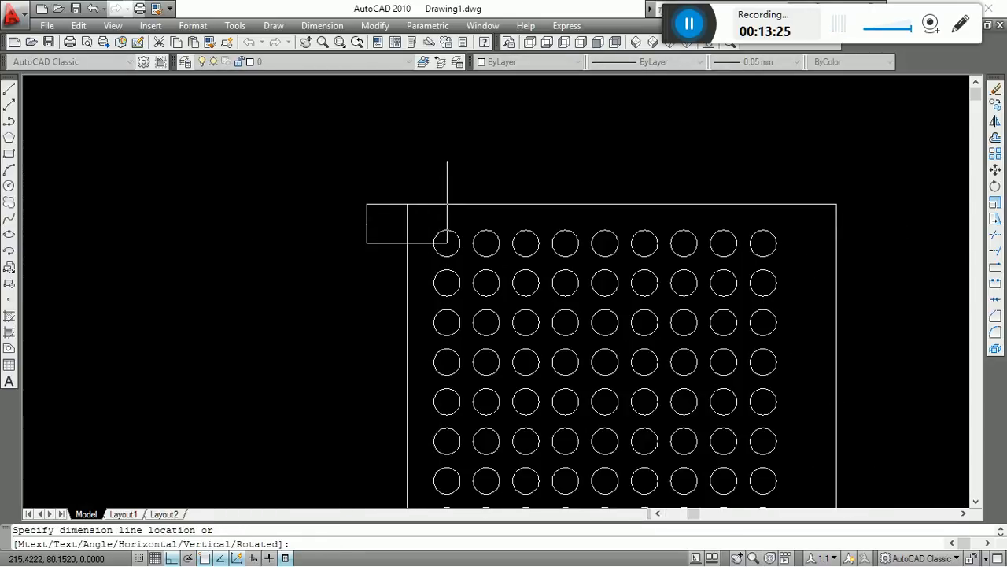
scroll(429, 171, "up", 2)
left_click(427, 164)
scroll(382, 141, "down", 2)
scroll(369, 165, "down", 4)
scroll(374, 245, "up", 3)
Dimension the full height of the outline's left side by selecting the edge, placing the dimension outside the outline.
key("Return")
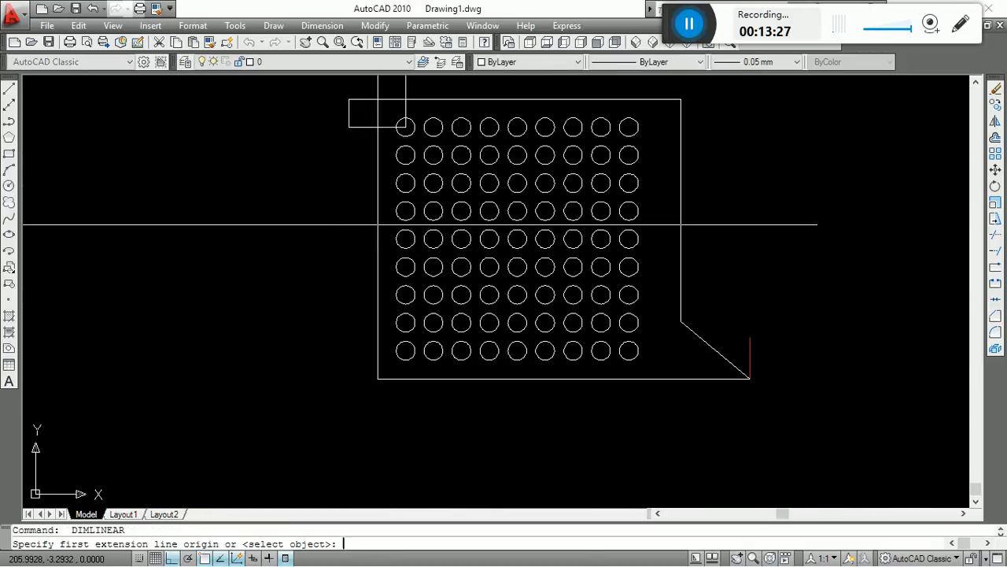
key("Return")
left_click(378, 225)
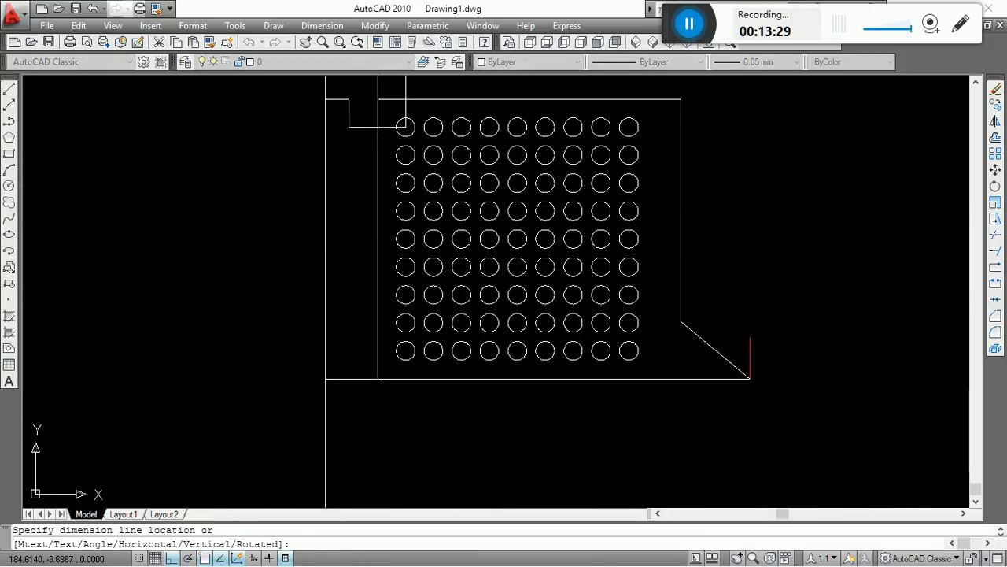
left_click(325, 225)
Dimension the outline's upper edge by selecting it, placing the dimension above the small corner dimension.
middle_click_drag(512, 181, 470, 329)
left_click(436, 250)
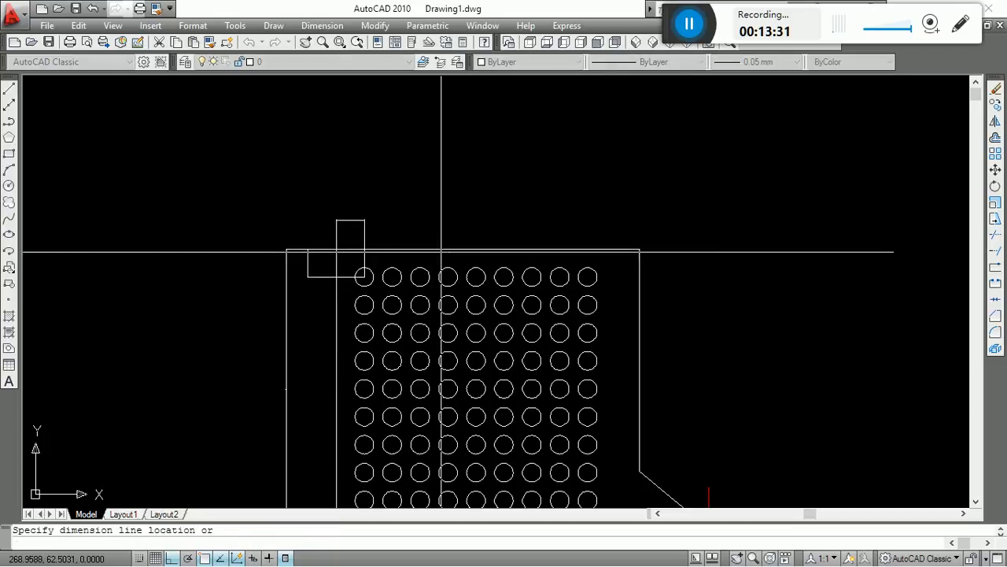
left_click(452, 200)
scroll(451, 149, "down", 2)
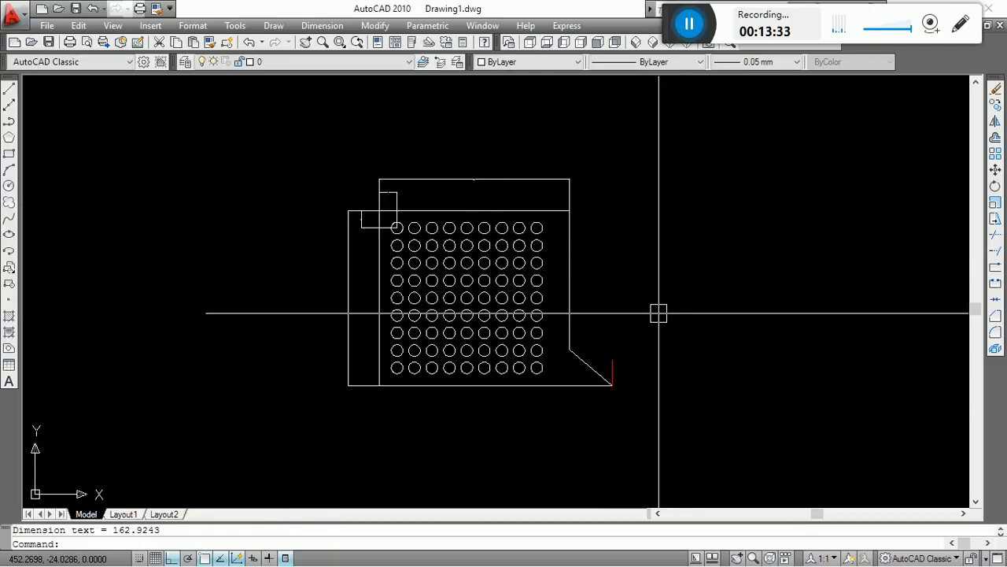
middle_click_drag(653, 281, 670, 233)
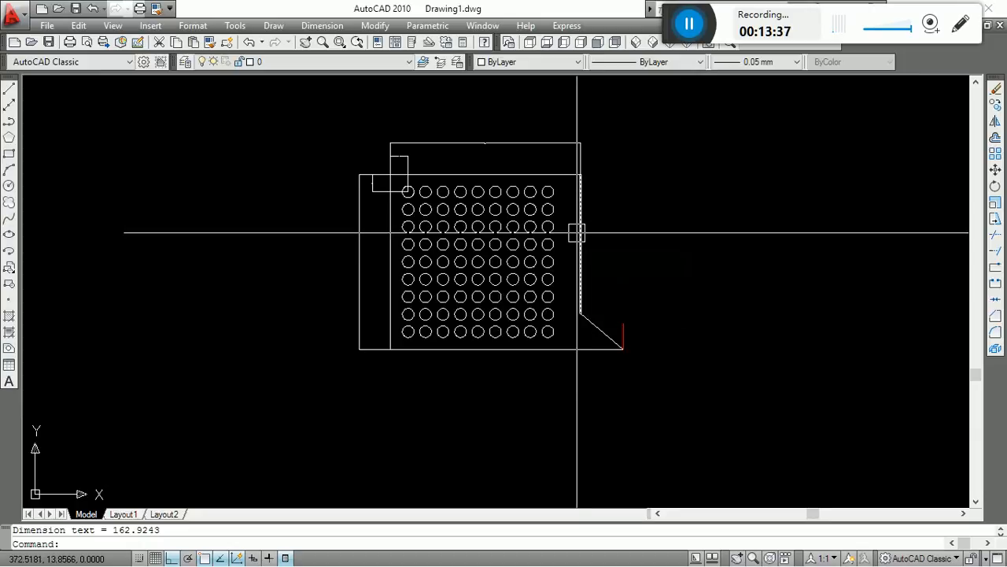
middle_click_drag(630, 253, 637, 300)
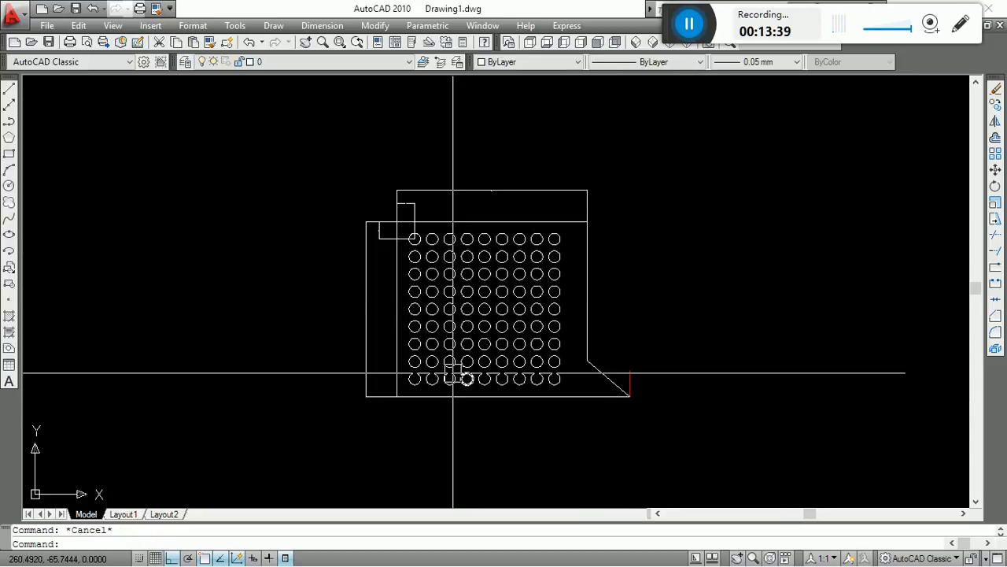
scroll(573, 418, "up", 2)
mouse_move(565, 417)
middle_mouse_down()
mouse_move(522, 409)
mouse_move(577, 490)
middle_mouse_up()
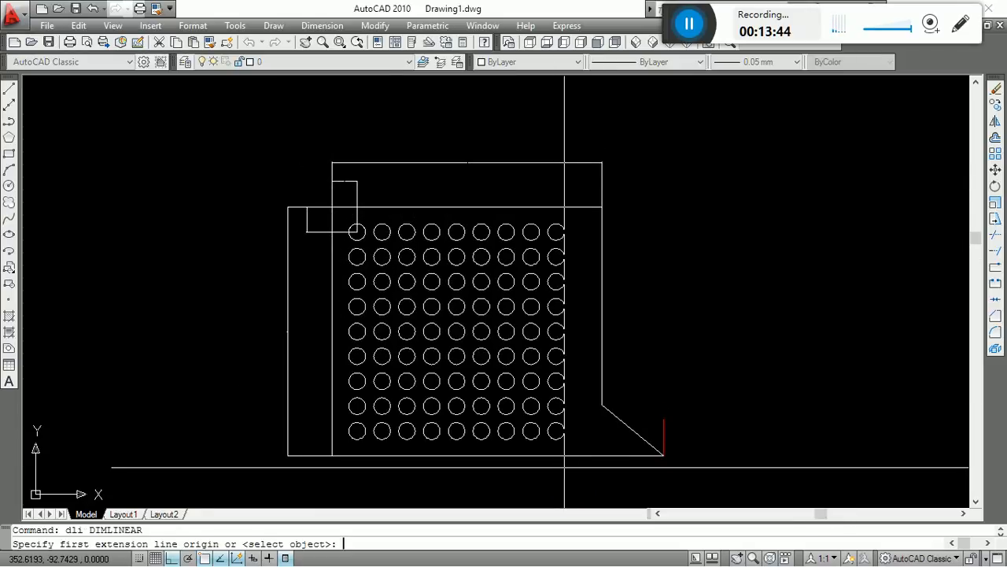
key("Return")
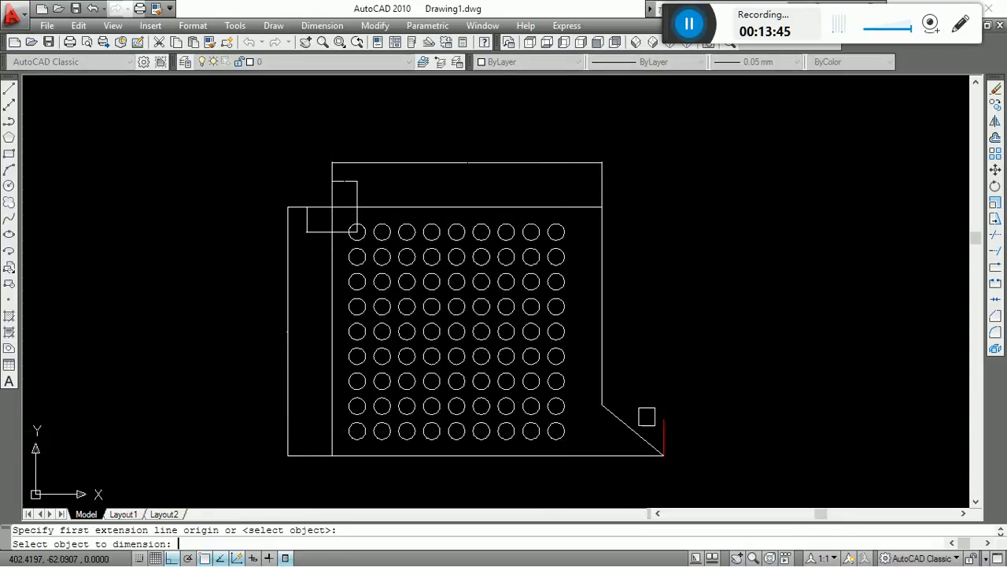
key("Escape")
type("d")
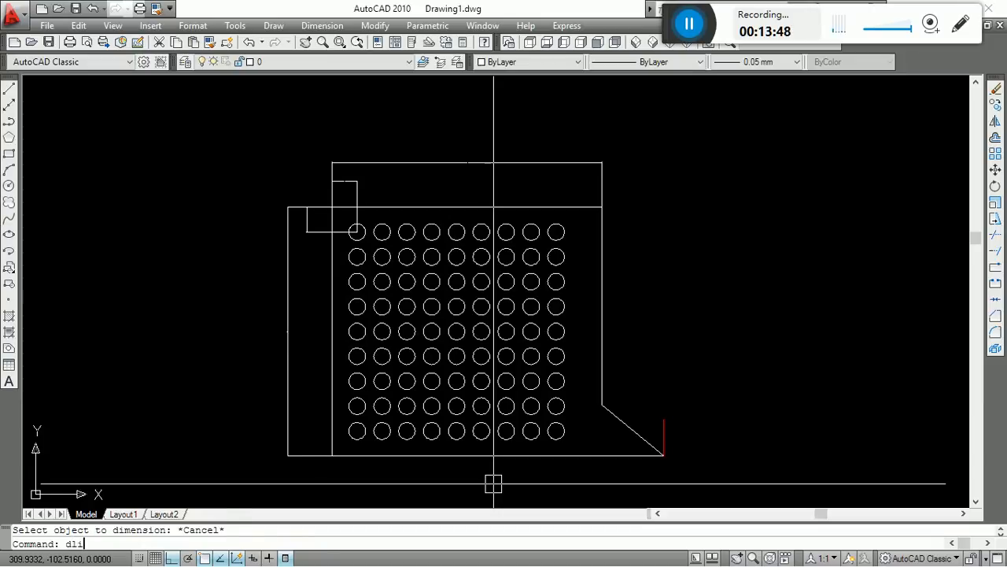
type("li")
key("Return")
key("Return")
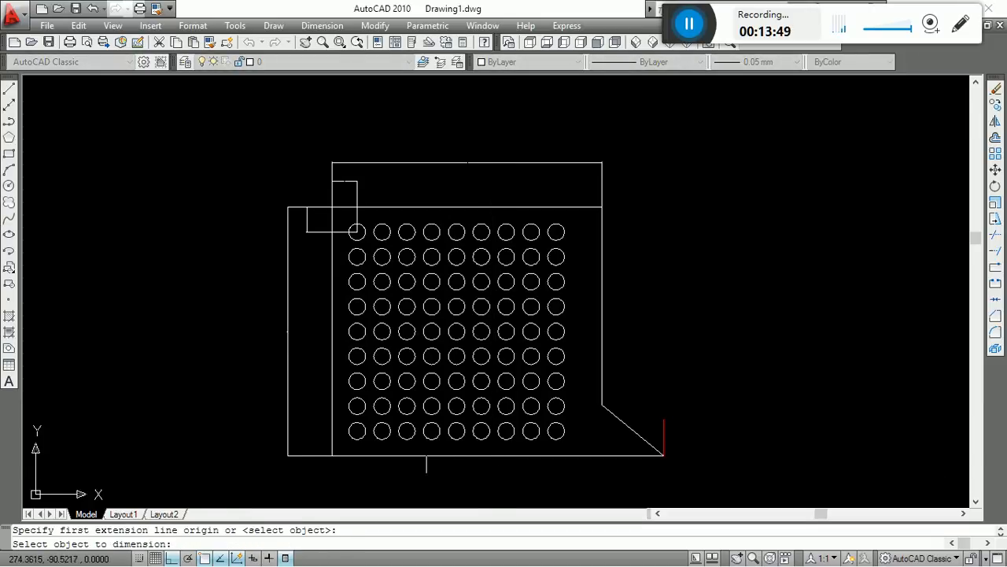
key("Escape")
Add a linear dimension along the outline's bottom edge, from the lower-left corner to the lower-right tip, placed below it.
type("d")
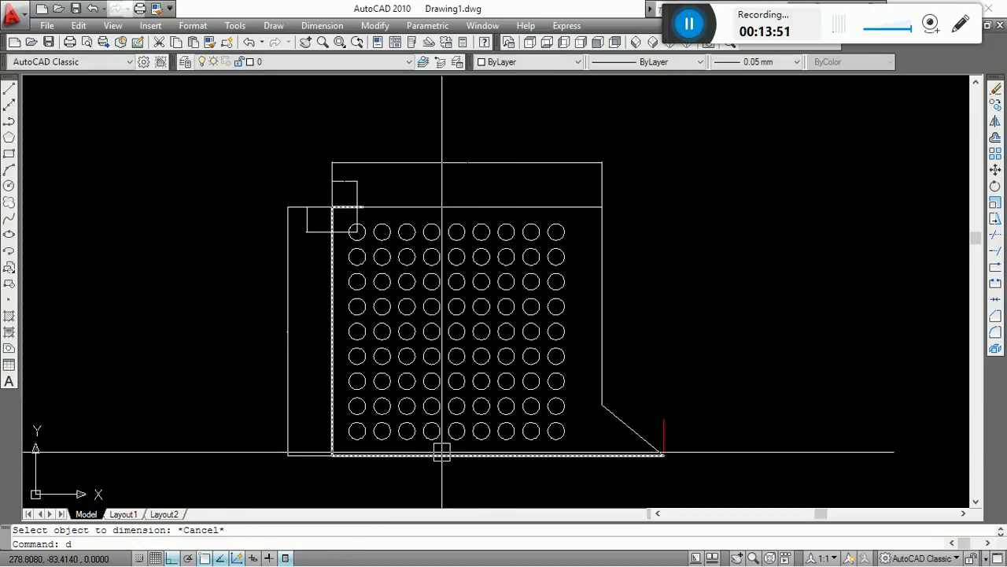
type("li")
key("Return")
scroll(339, 465, "up", 5)
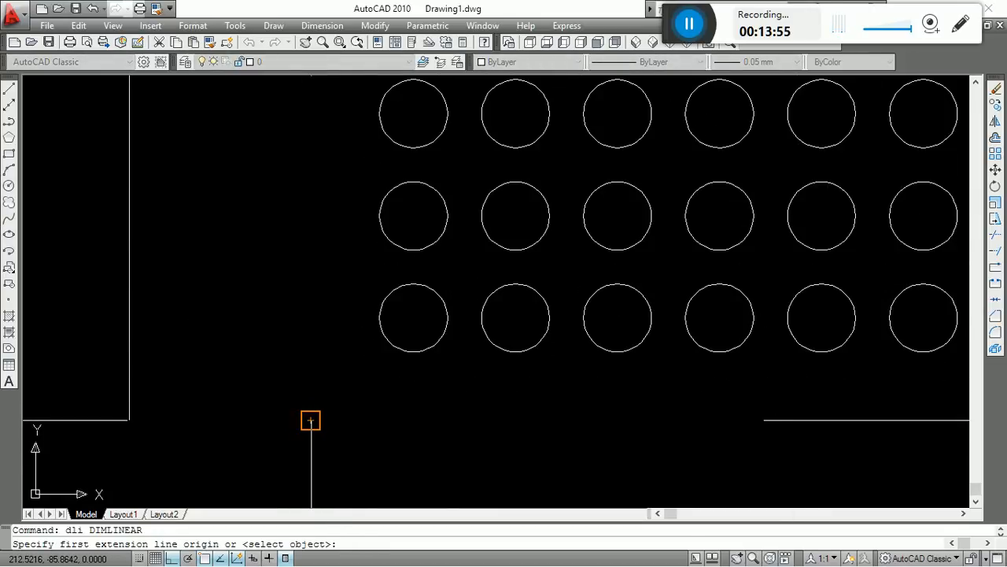
left_click(311, 419)
scroll(303, 398, "down", 2)
scroll(514, 396, "down", 3)
scroll(542, 360, "up", 3)
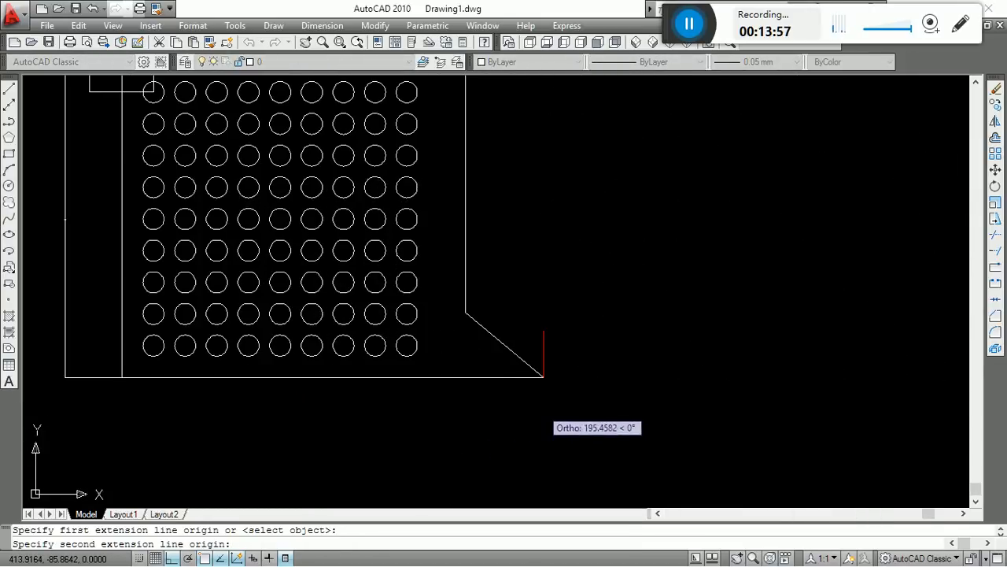
scroll(544, 377, "up", 1)
left_click(544, 377)
scroll(522, 444, "down", 4)
scroll(529, 444, "up", 2)
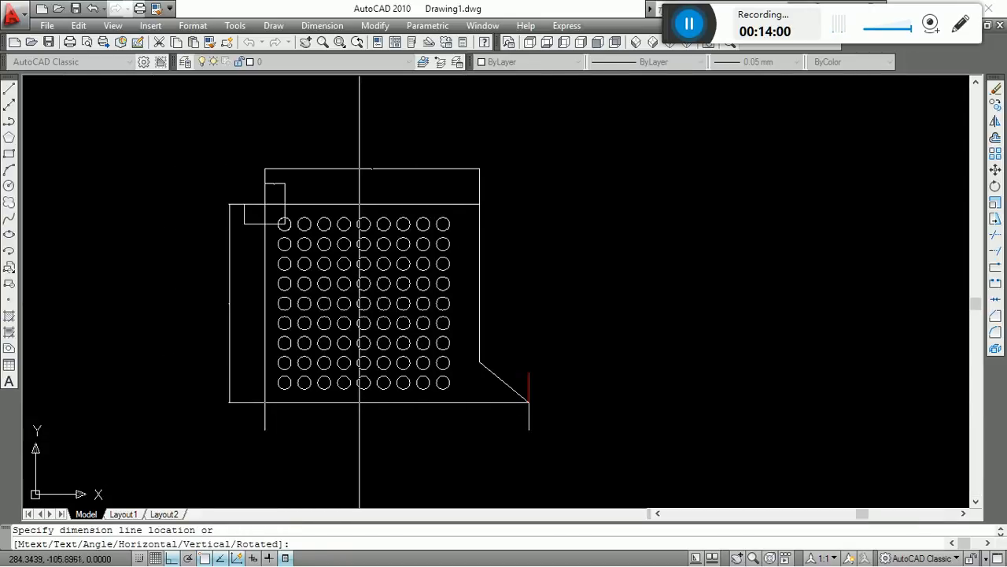
left_click(360, 426)
scroll(546, 348, "up", 3)
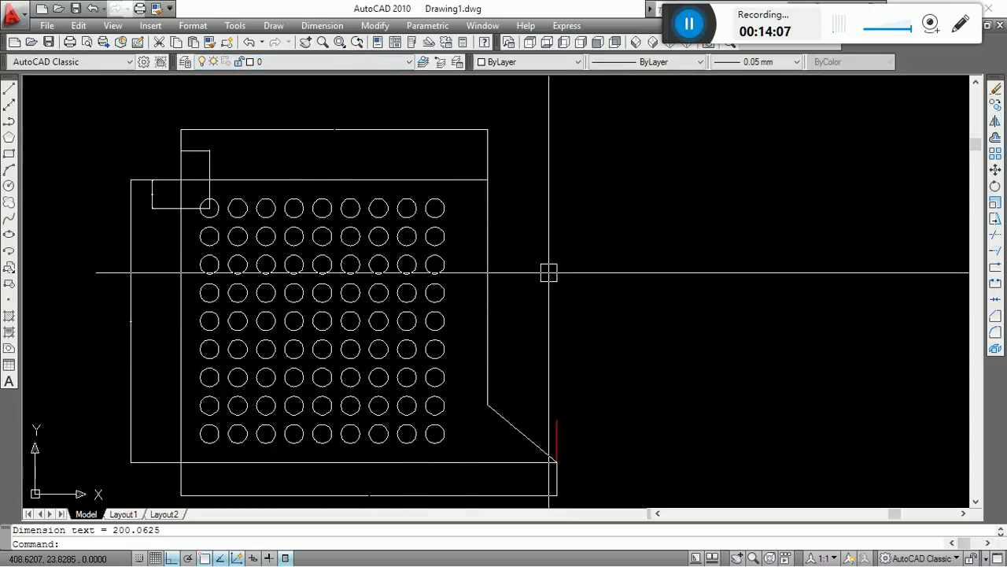
left_click(322, 26)
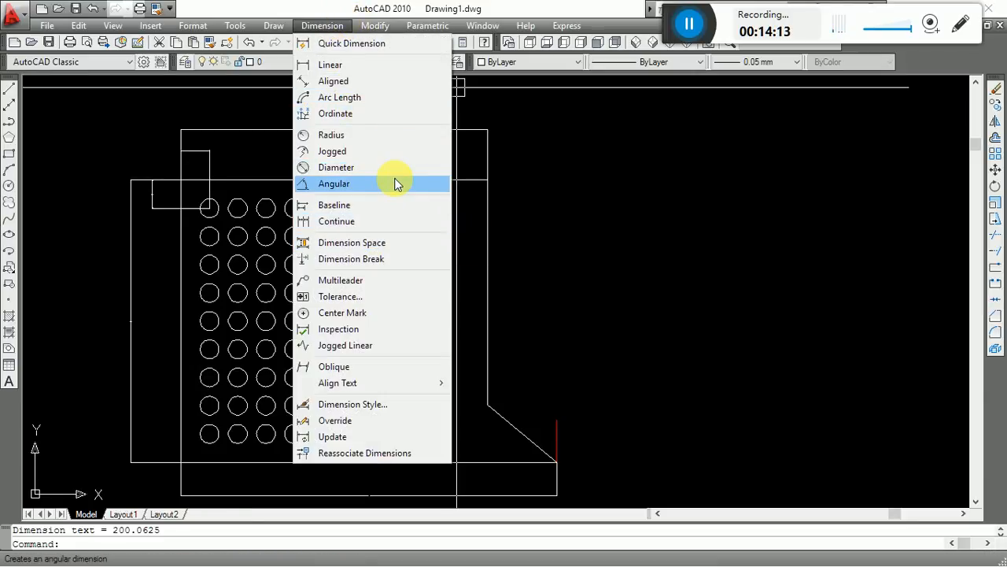
left_click(666, 178)
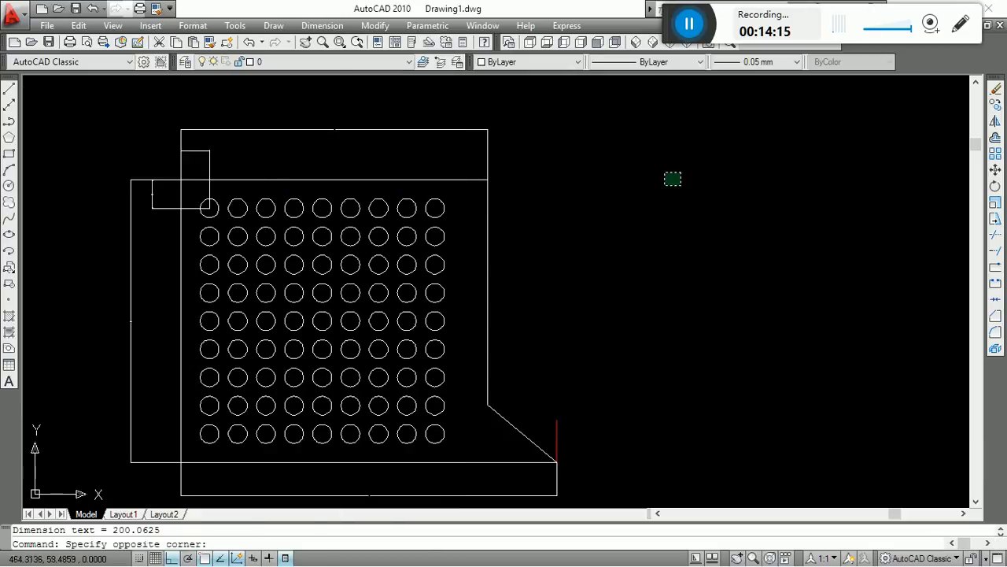
key("Escape")
Add an angular dimension between the red vertical line and the slanted line, with its arc between the two lines.
left_click(323, 26)
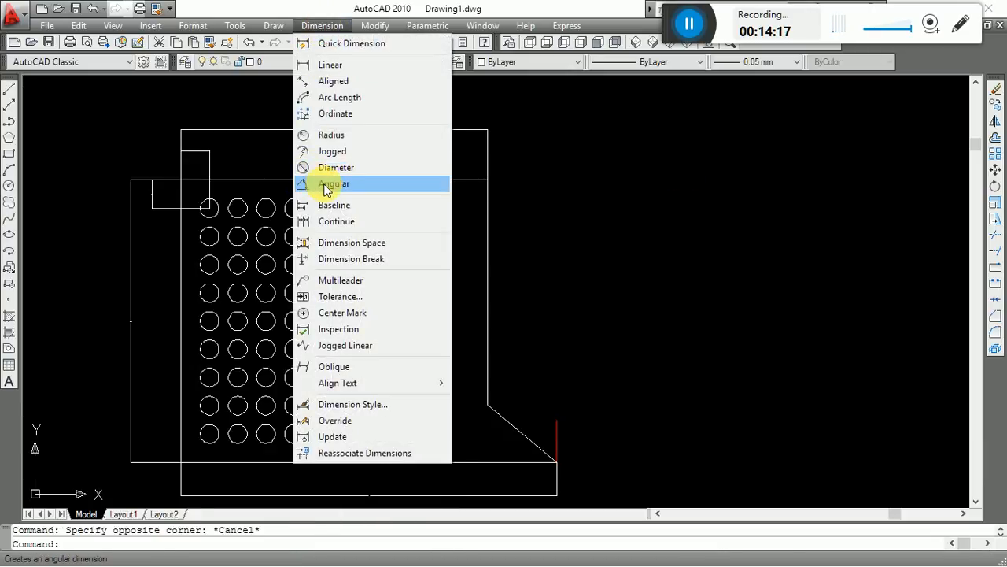
left_click(327, 184)
scroll(582, 464, "up", 7)
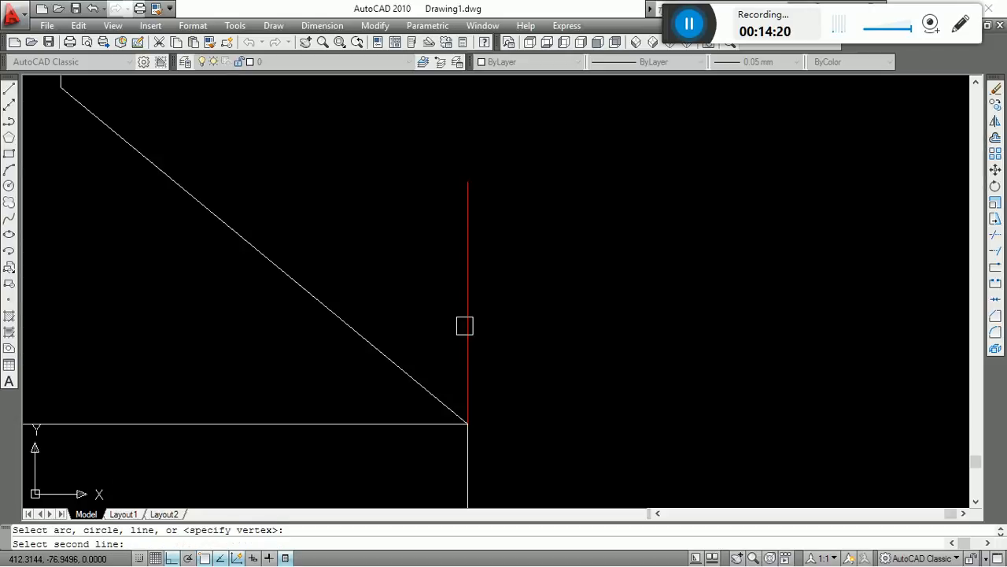
left_click(373, 344)
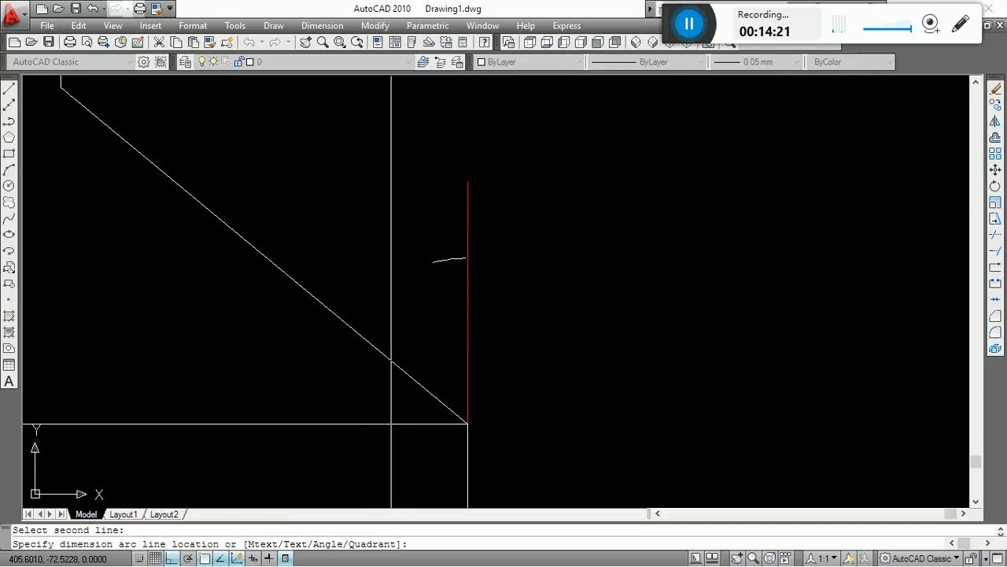
left_click(390, 274)
scroll(691, 369, "down", 6)
mouse_move(658, 354)
middle_mouse_down()
mouse_move(685, 392)
mouse_move(605, 421)
middle_mouse_up()
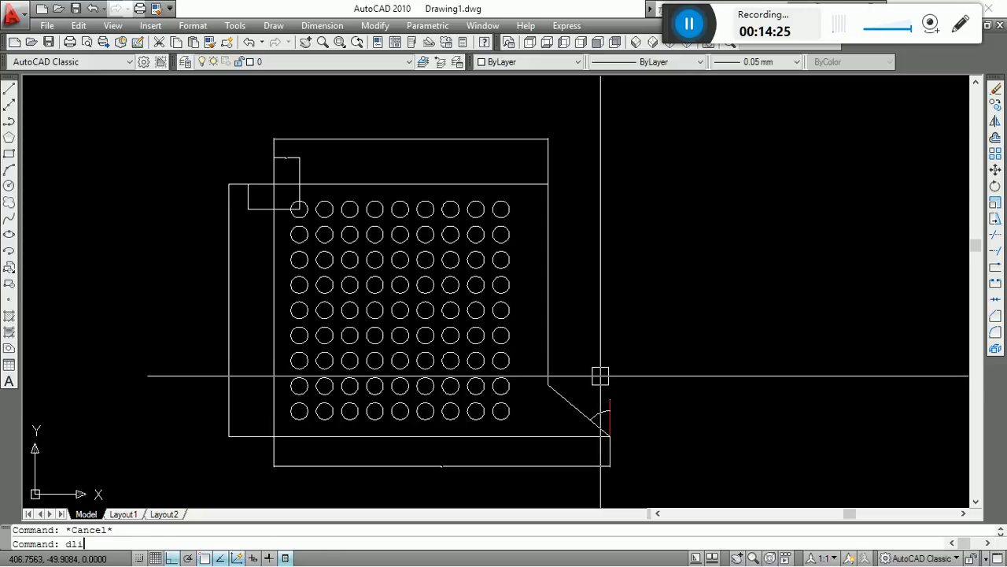
key("Return")
middle_click_drag(706, 472, 715, 409)
key("Escape")
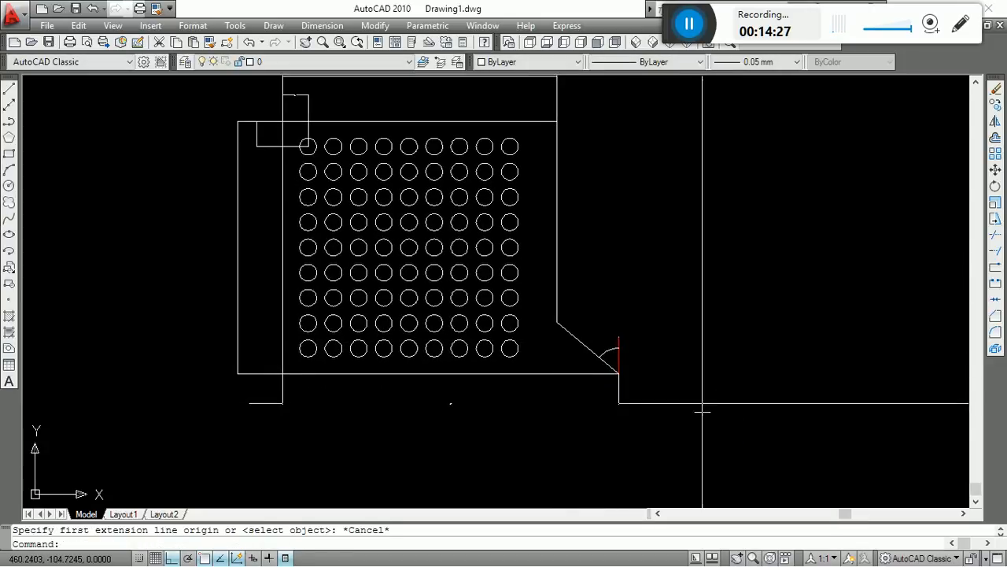
left_click(669, 400)
left_click(504, 447)
type("z")
key("Return")
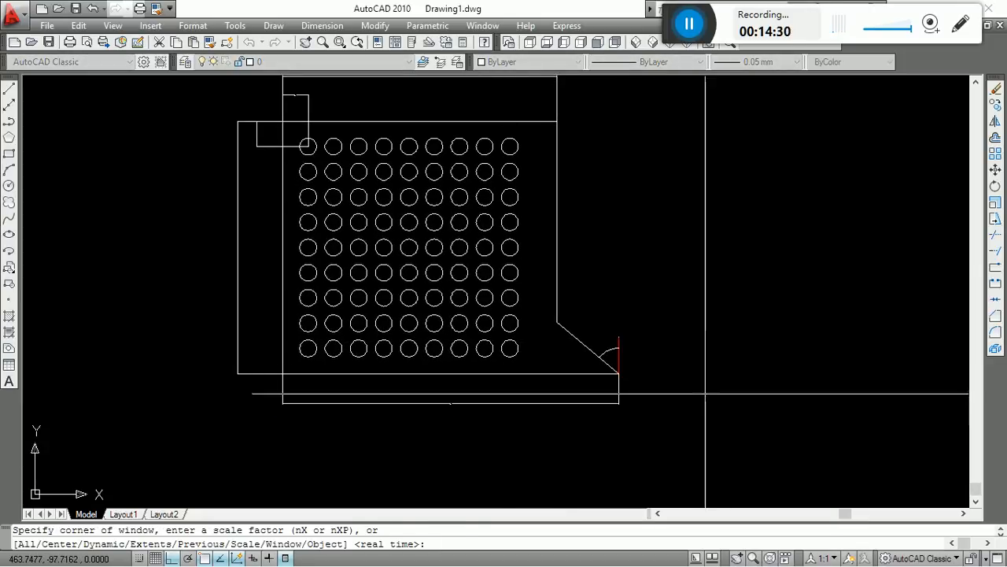
key("Escape")
scroll(700, 399, "up", 3)
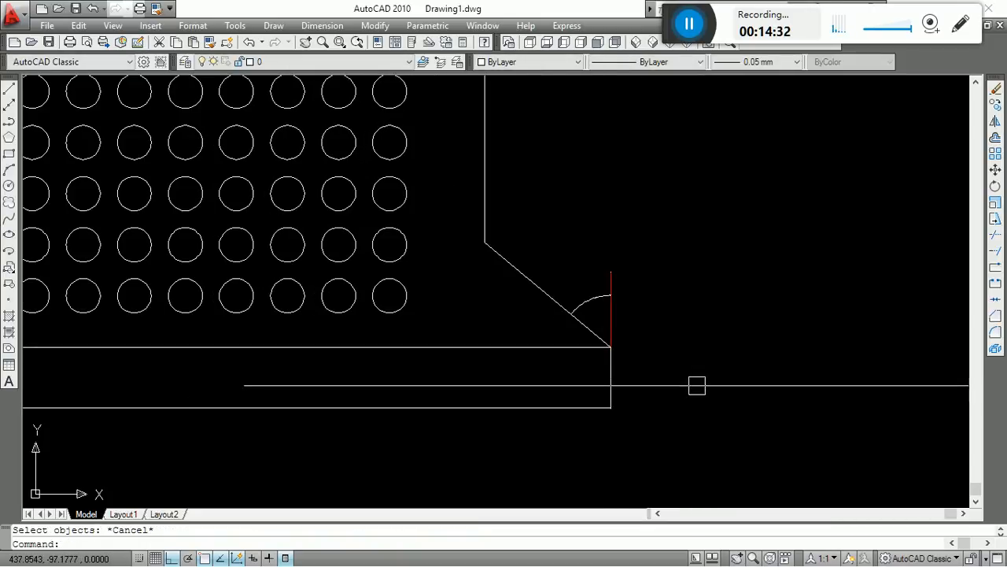
scroll(732, 360, "down", 6)
scroll(729, 362, "up", 5)
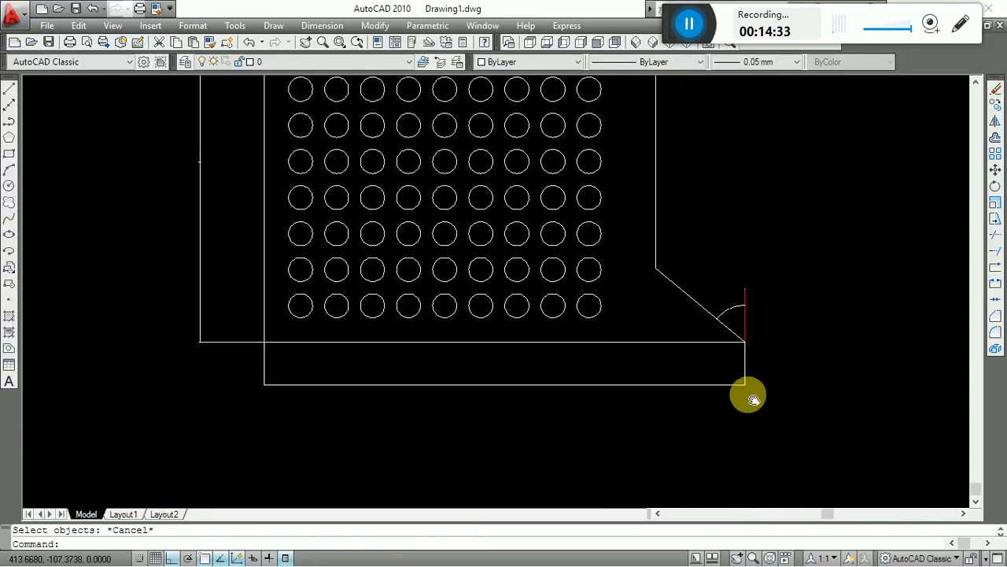
left_click(788, 362)
left_click(719, 428)
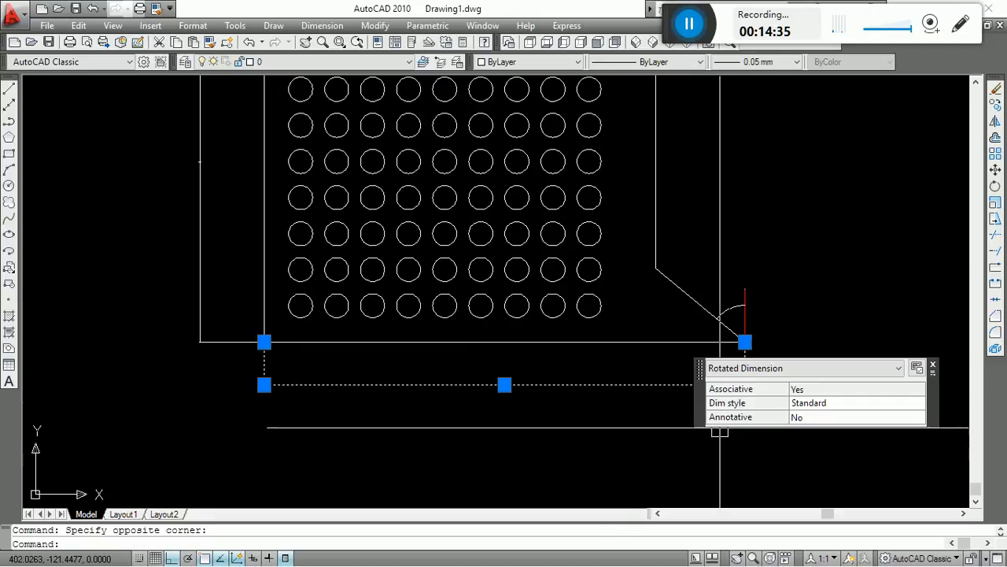
key("Escape")
Stretch the bottom edge's dimension line slightly farther down, away from the outline, using a crossing window around its lower-right corner.
scroll(653, 378, "down", 3)
scroll(721, 377, "up", 5)
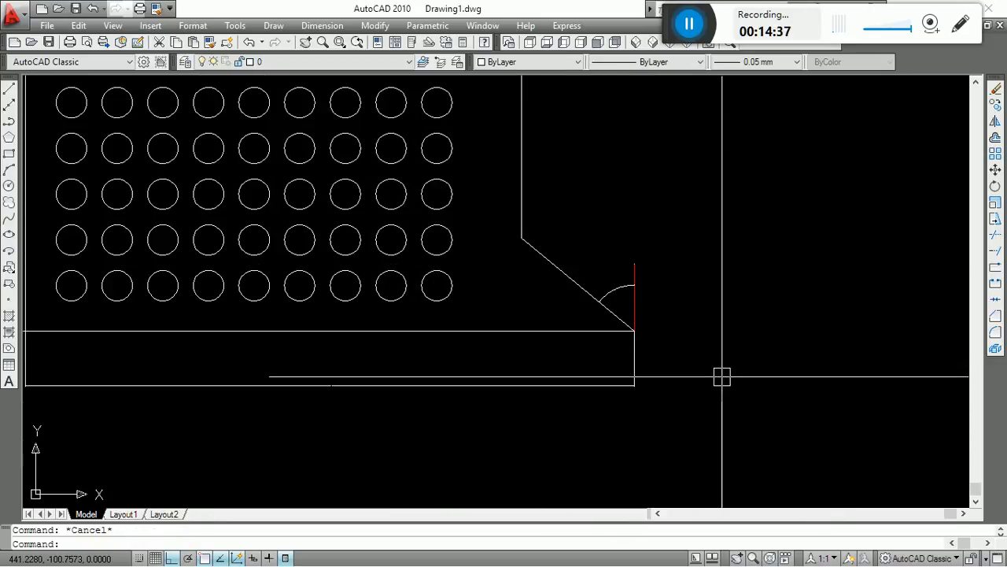
type("s")
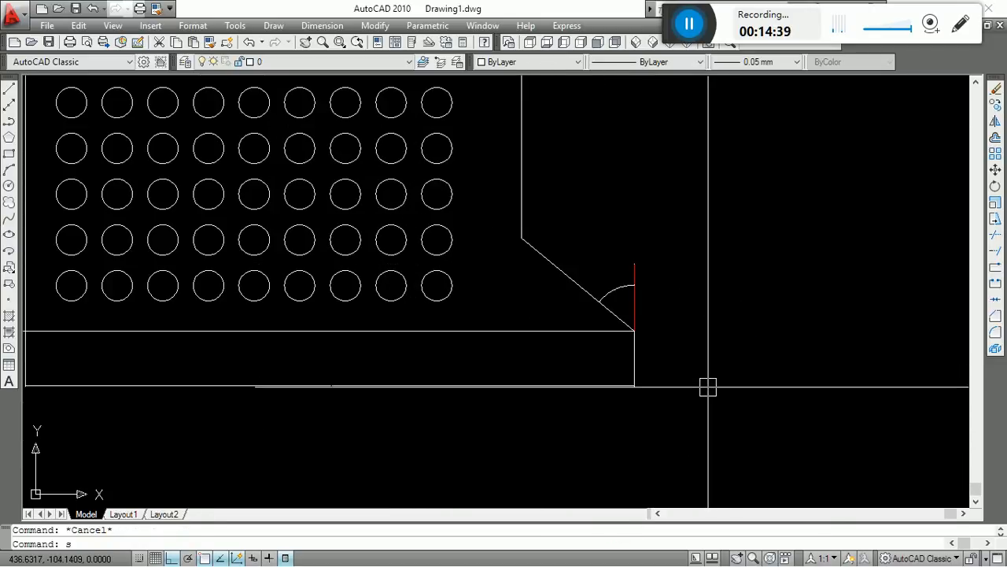
key("Return")
scroll(644, 406, "up", 5)
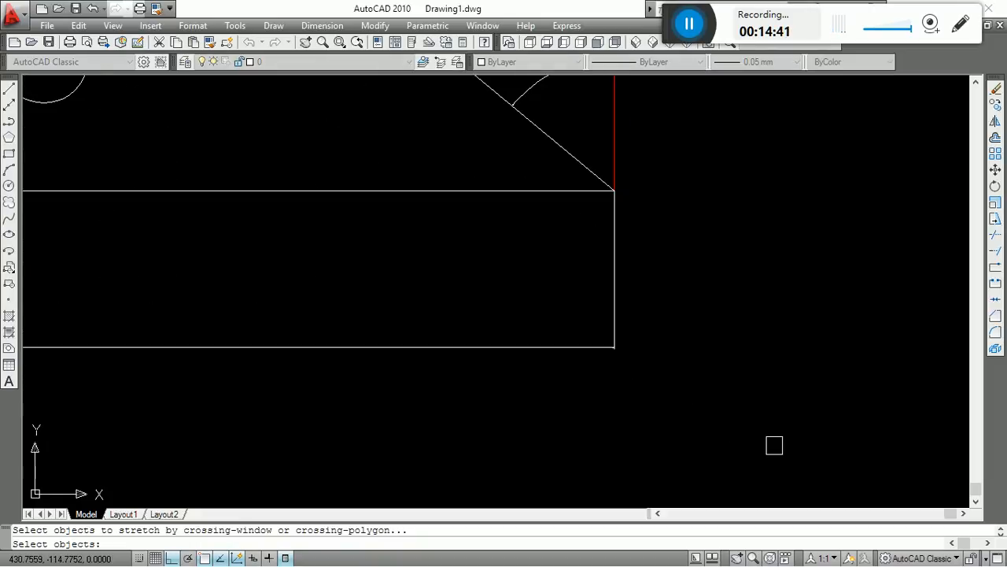
left_click(774, 445)
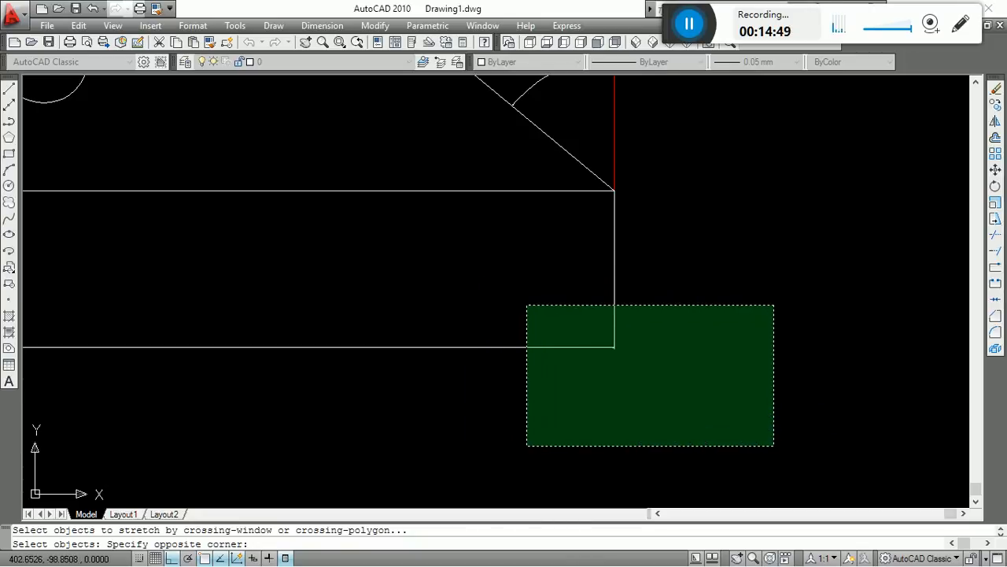
left_click(498, 262)
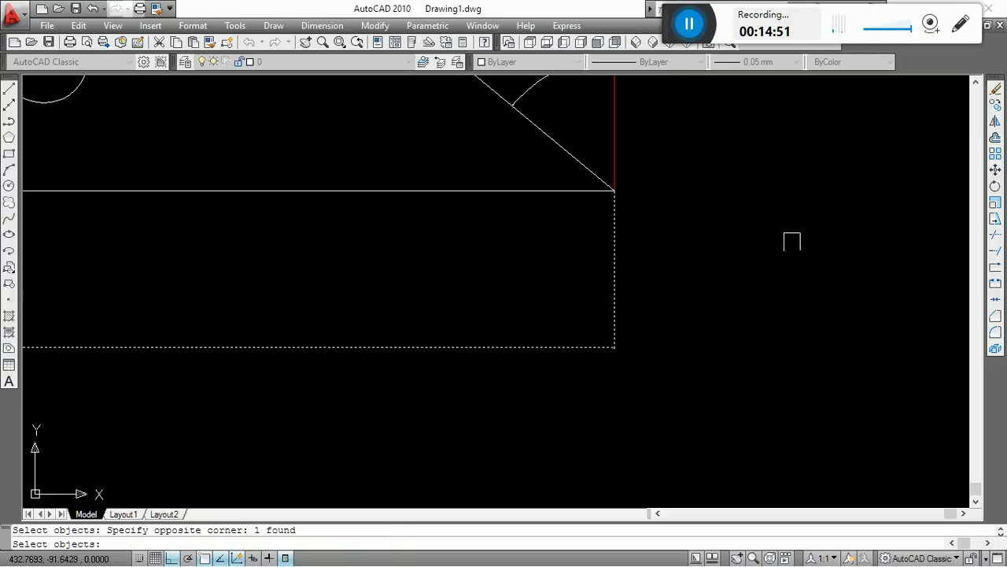
key("Return")
scroll(703, 289, "down", 5)
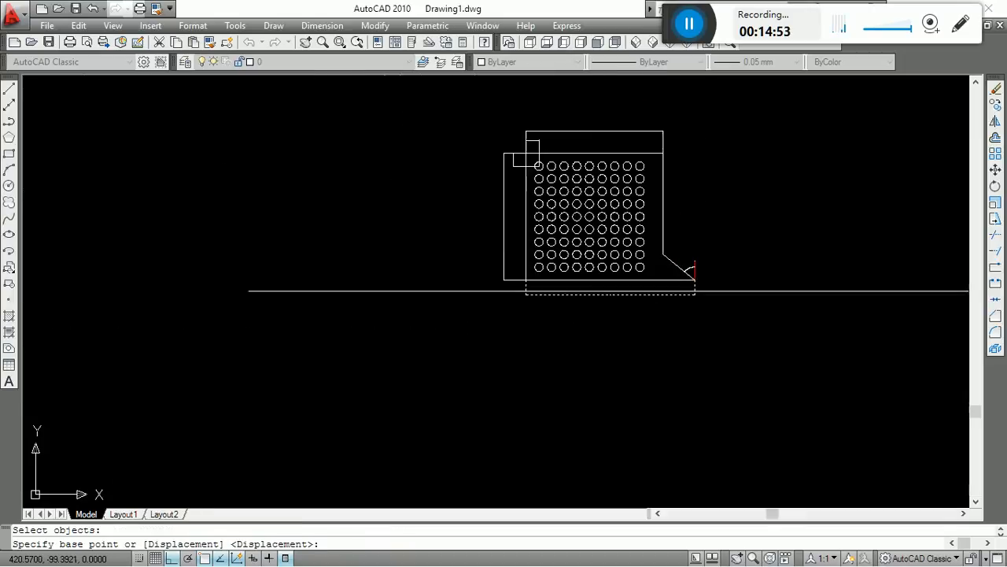
scroll(653, 307, "up", 3)
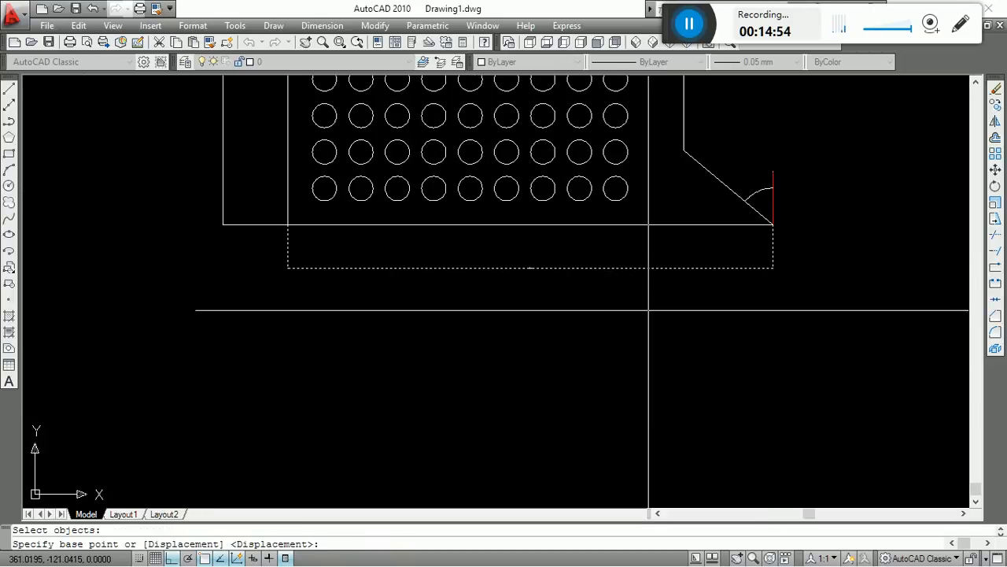
left_click(650, 349)
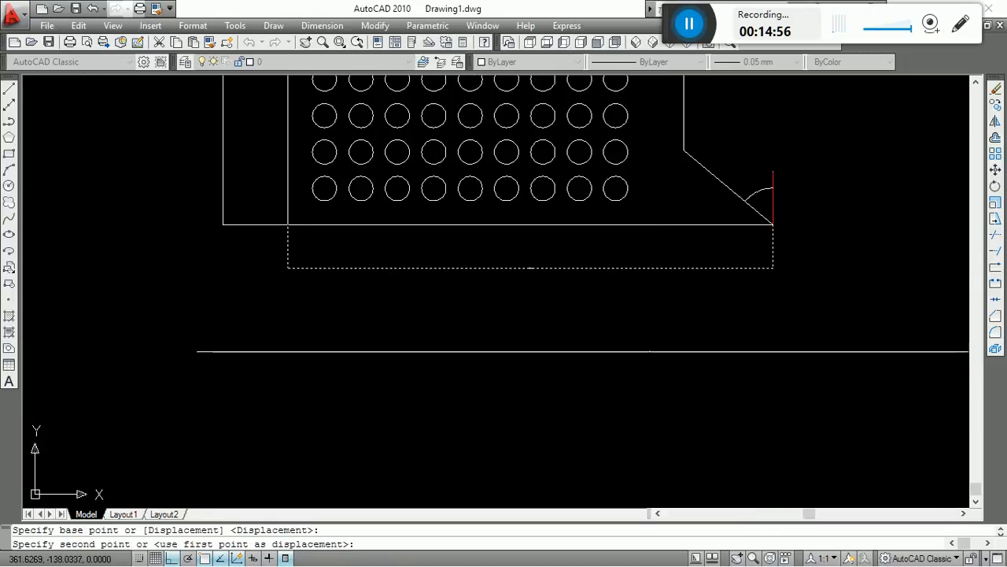
left_click(651, 361)
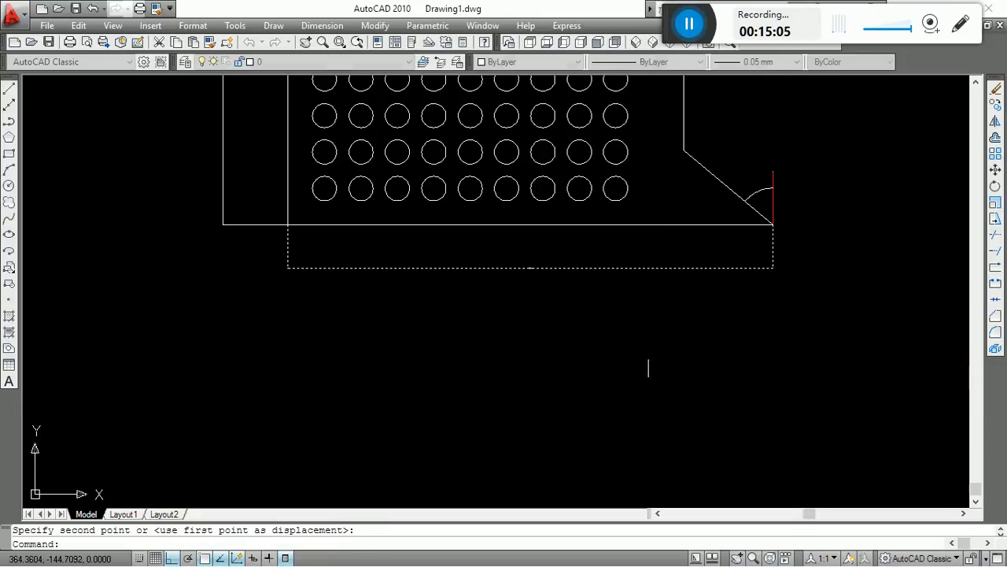
Add a linear dimension for the slanted edge's horizontal width, placed between the outline's bottom edge and the overall bottom dimension.
middle_click_drag(791, 283, 660, 354)
key("Escape")
type("d")
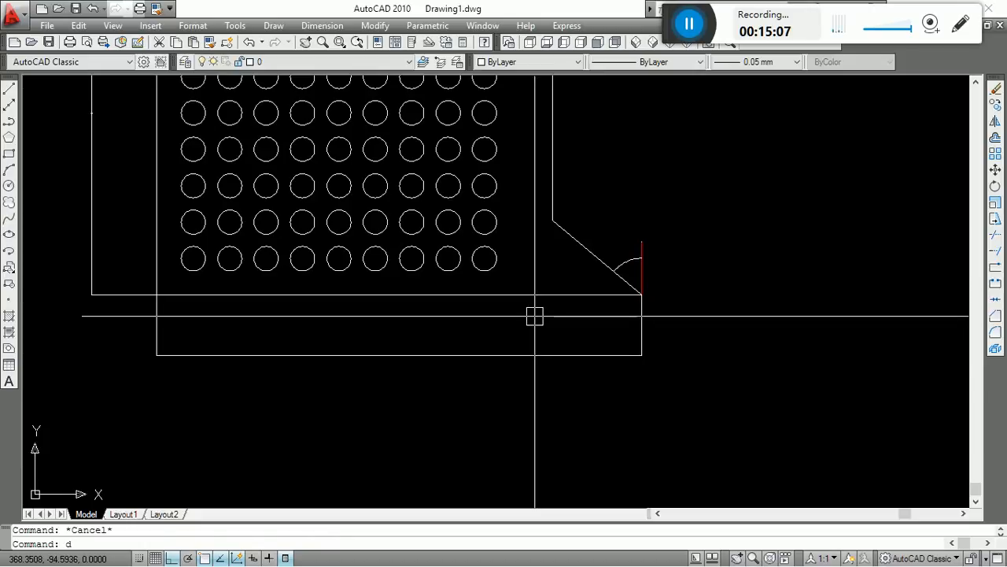
type("li")
key("Return")
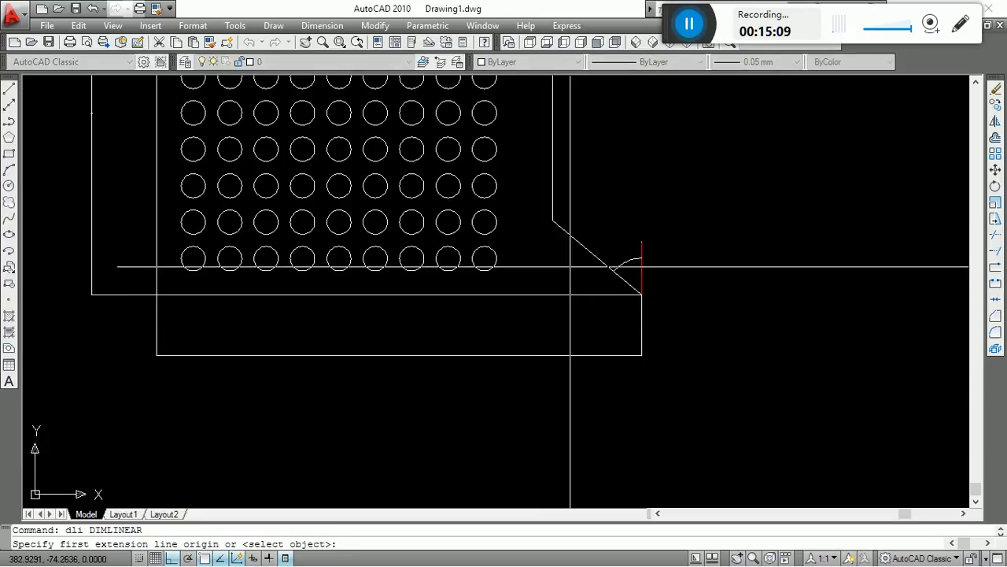
key("Return")
left_click(571, 231)
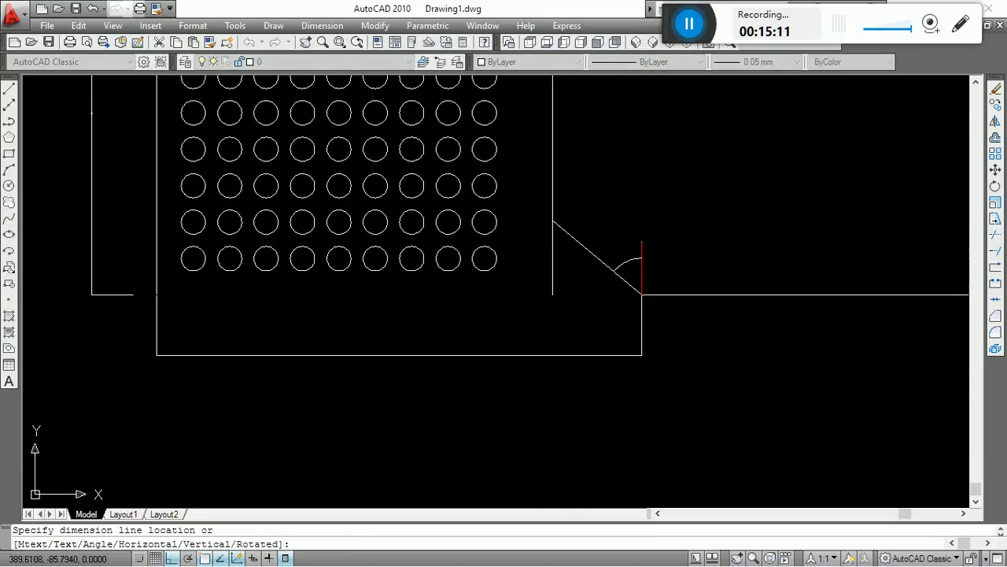
scroll(596, 329, "up", 2)
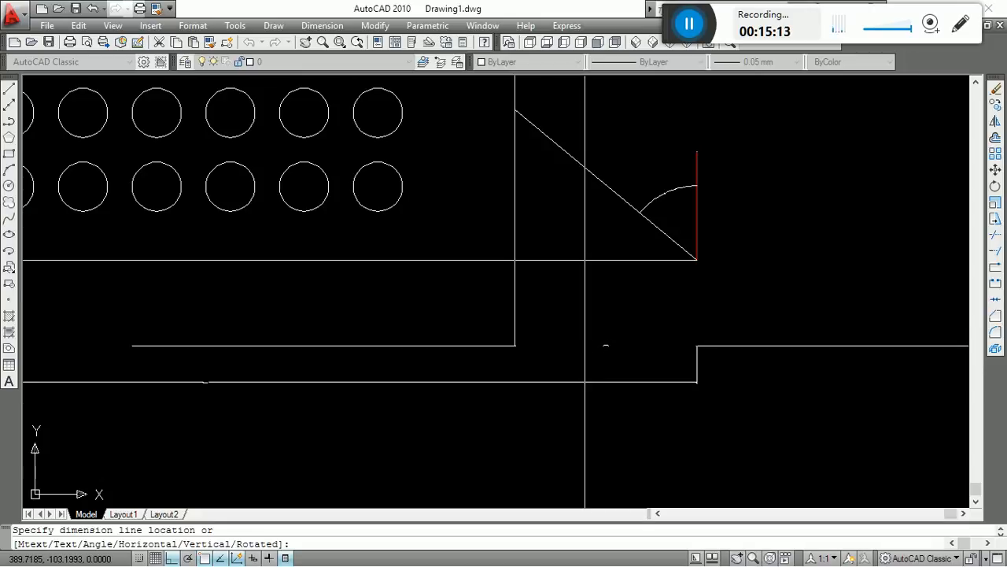
left_click(606, 336)
Add a linear dimension to the outline's right vertical edge by selecting it, placing the dimension outside, in line with the red vertical line.
scroll(504, 370, "down", 4)
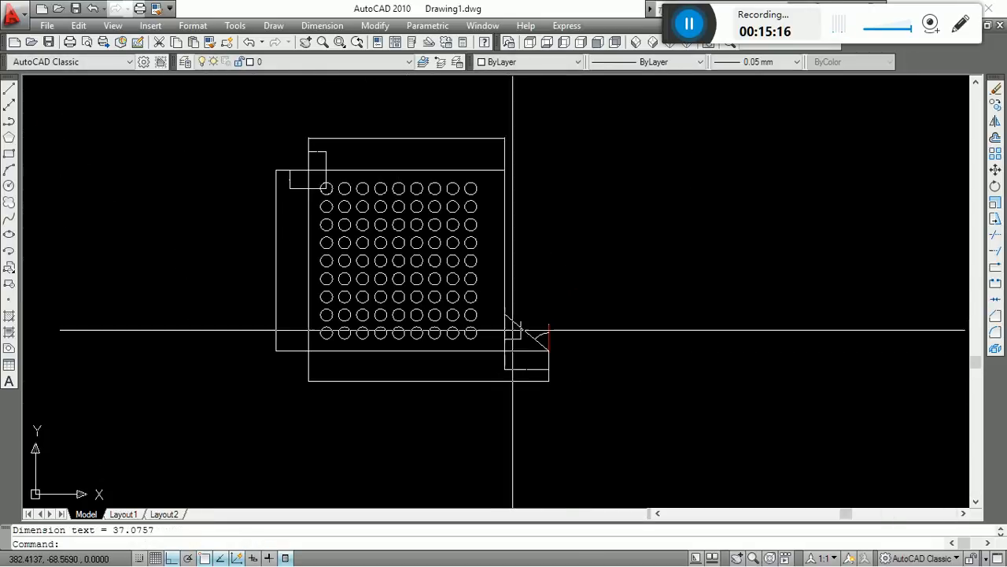
scroll(568, 267, "up", 2)
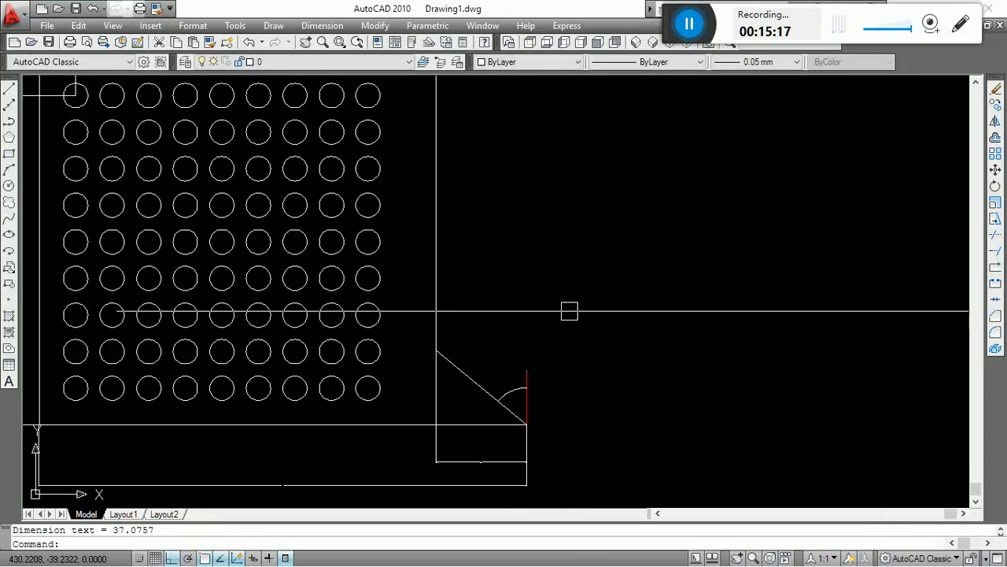
middle_click_drag(573, 315, 590, 380)
key("Return")
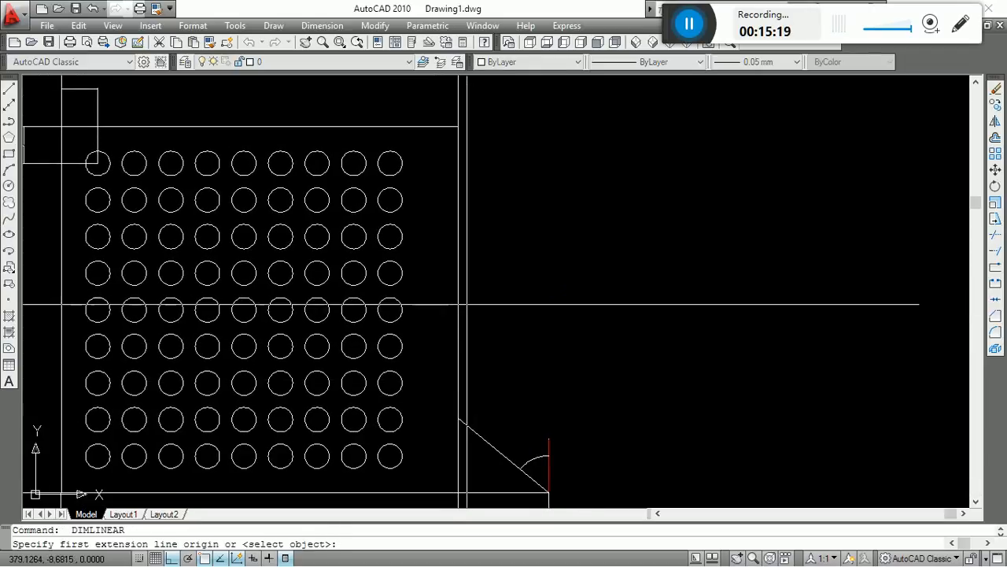
key("Return")
left_click(461, 291)
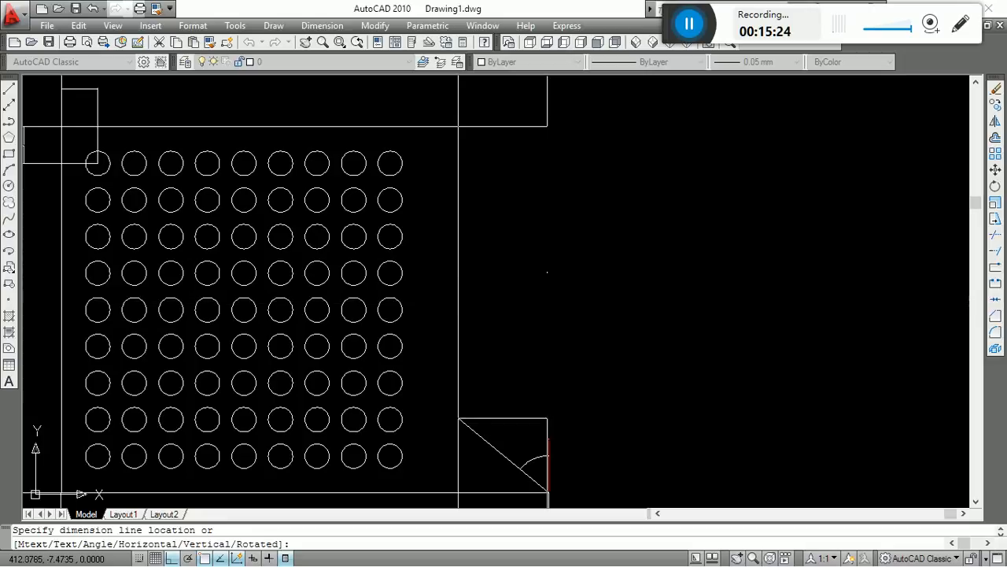
left_click(548, 272)
Stretch the two dimension lines above the outline's upper edge slightly down, closer to the outline.
scroll(597, 332, "down", 4)
scroll(487, 262, "up", 5)
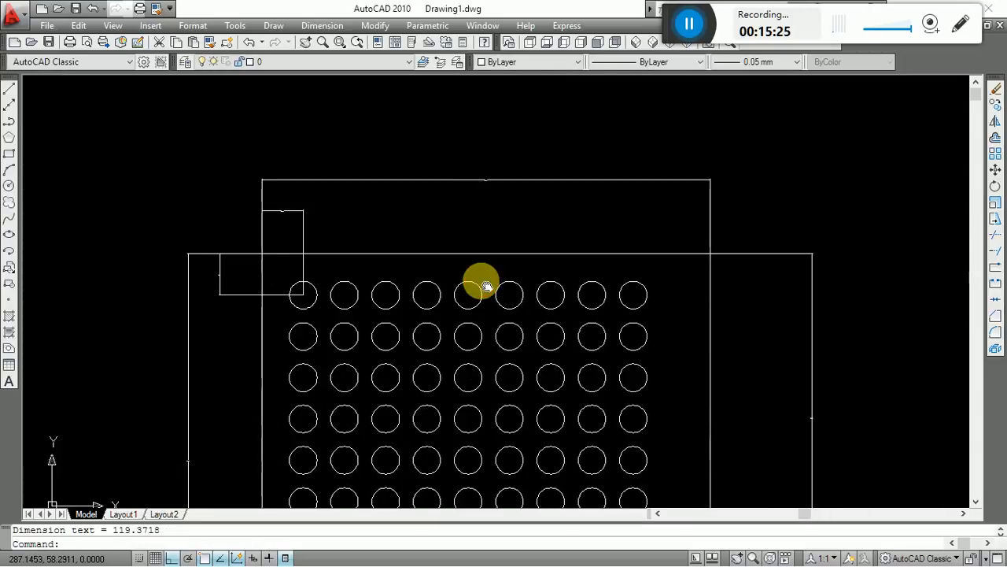
key("Escape")
left_click(791, 170)
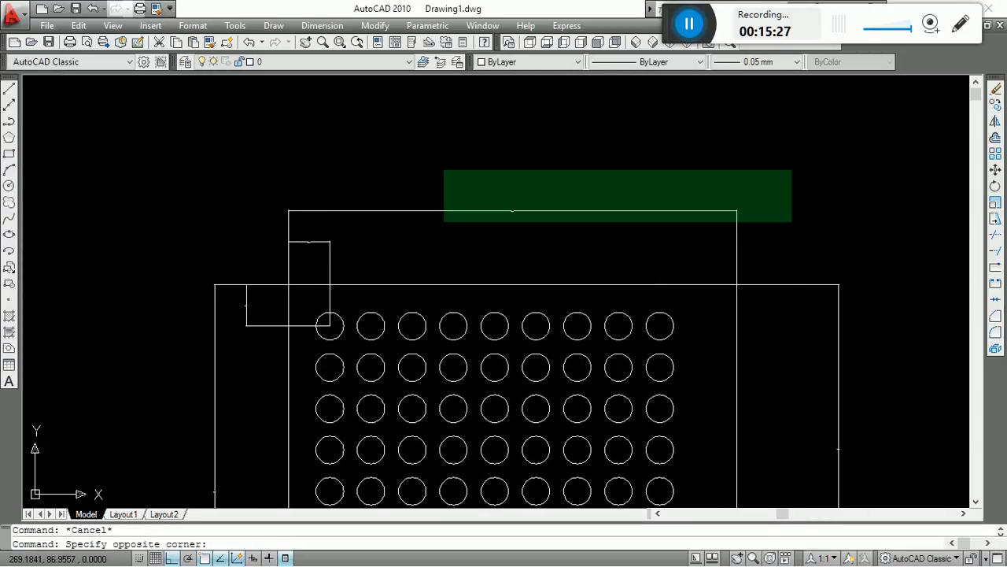
left_click(189, 255)
type("s")
key("Return")
left_click(181, 226)
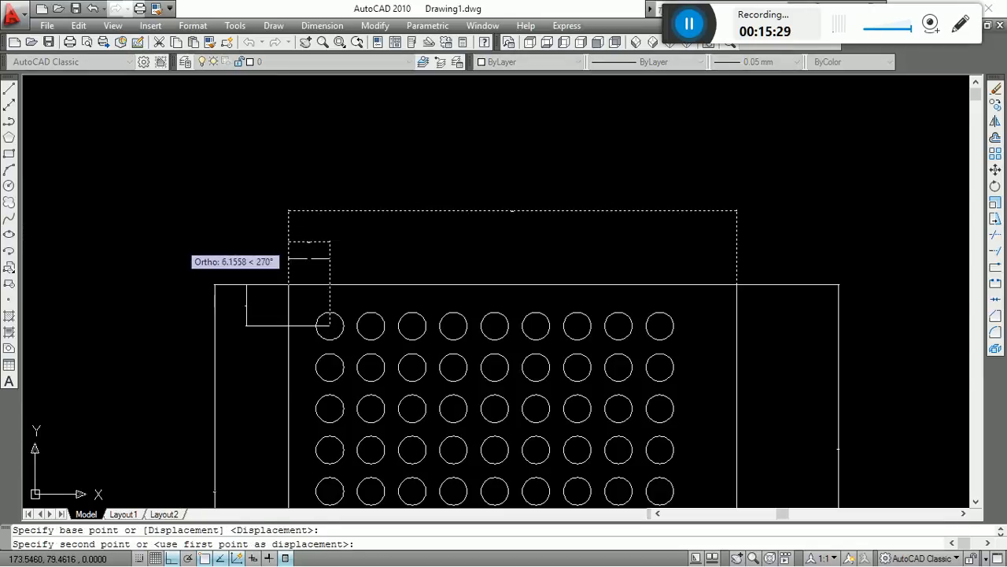
left_click(180, 238)
Add a vertical linear dimension between the centres of the first column's top two circles, in line with the corner's vertical dimension.
scroll(429, 184, "down", 4)
scroll(477, 265, "up", 3)
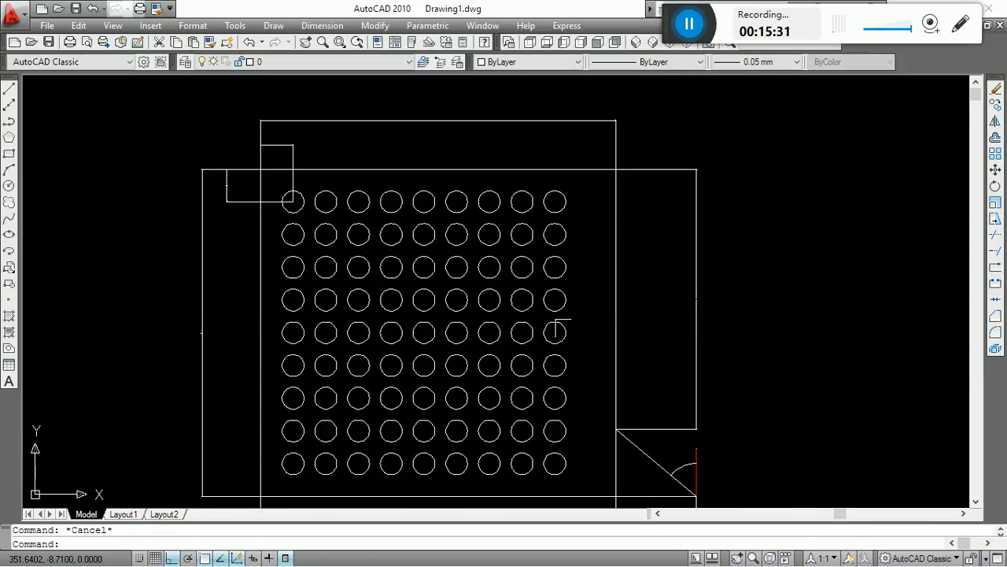
middle_click_drag(488, 233, 485, 229)
type("dl")
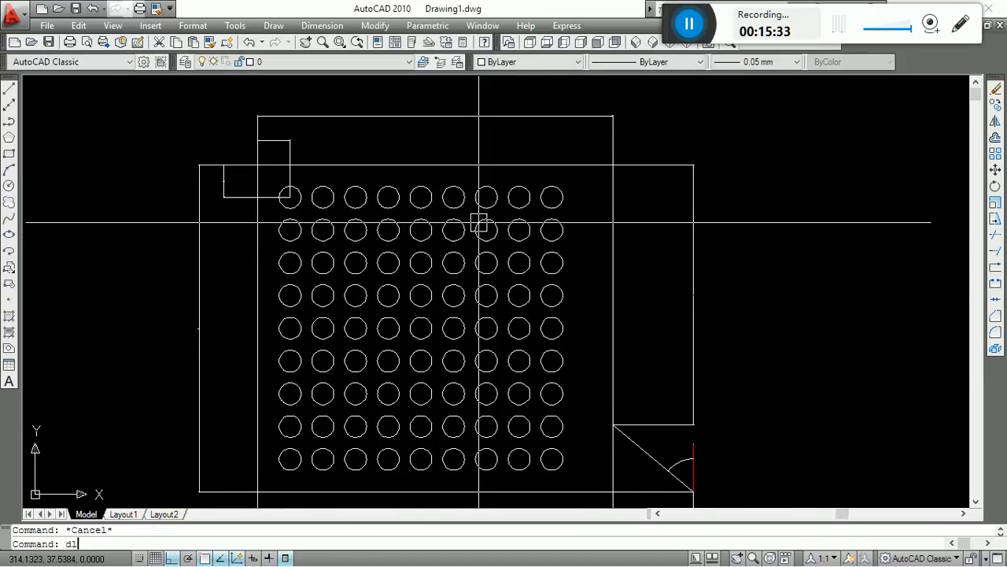
type("i")
key("Return")
scroll(245, 185, "up", 5)
left_click(375, 218)
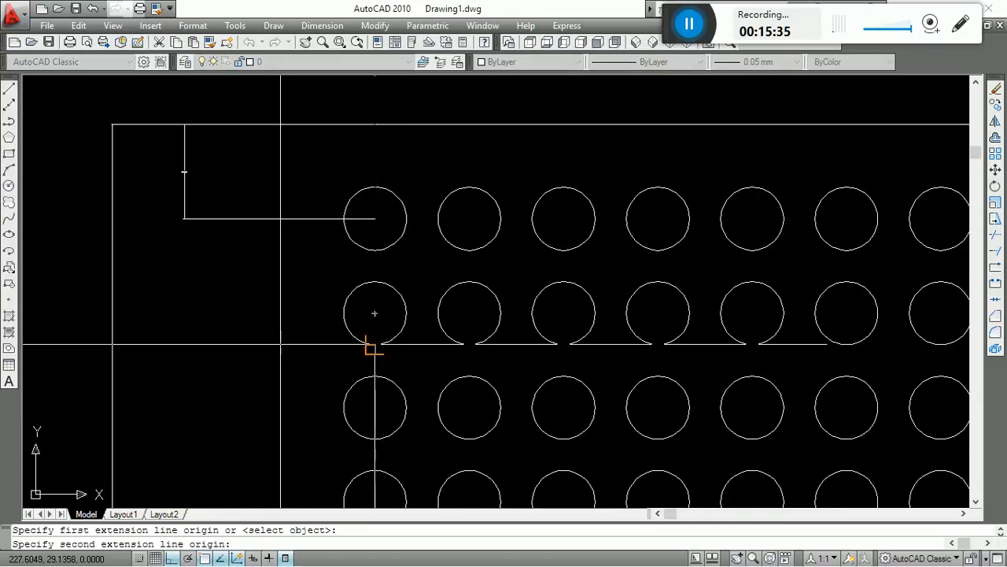
left_click(375, 313)
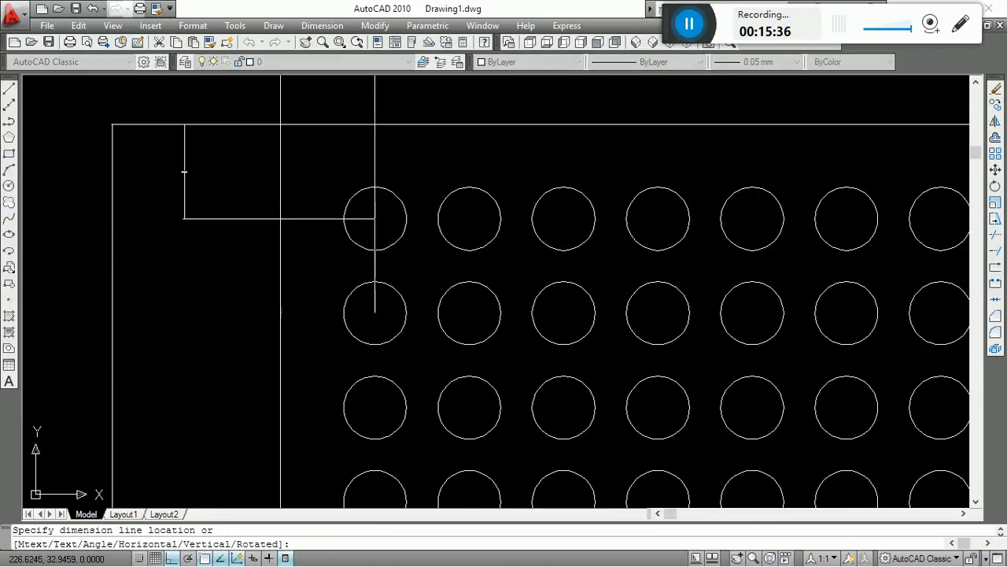
left_click(185, 227)
key("Escape")
scroll(245, 239, "down", 6)
middle_click_drag(429, 316, 432, 267)
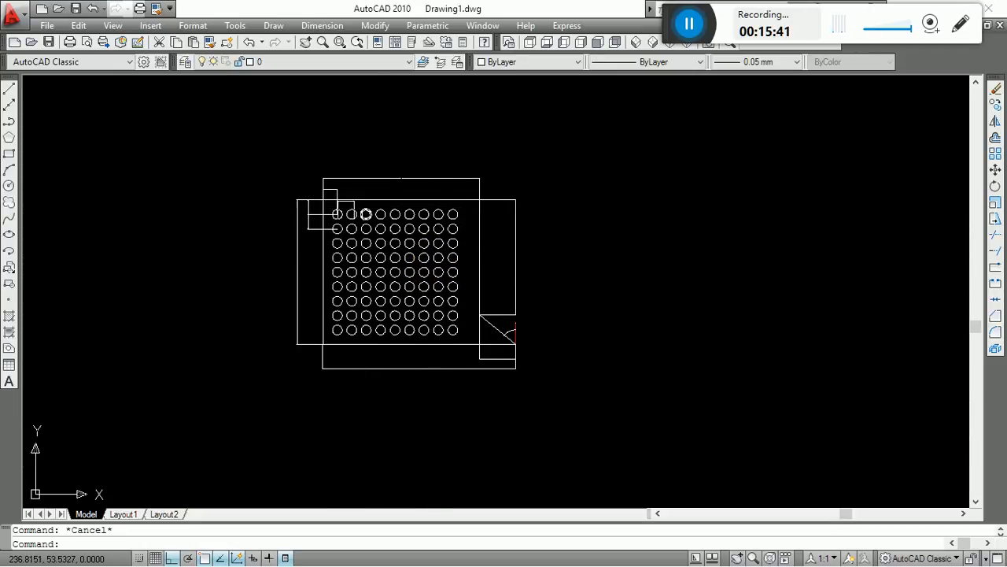
scroll(346, 211, "up", 2)
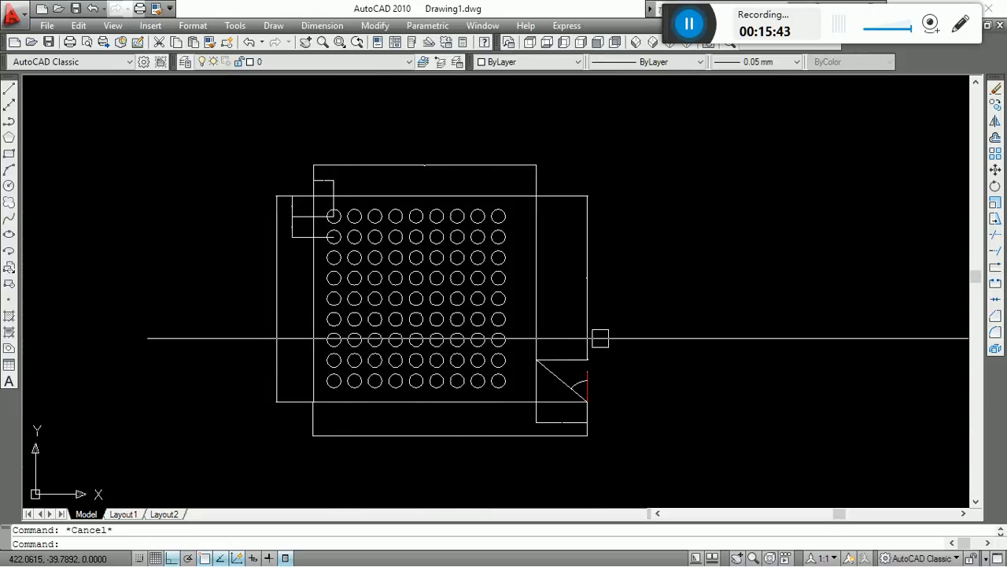
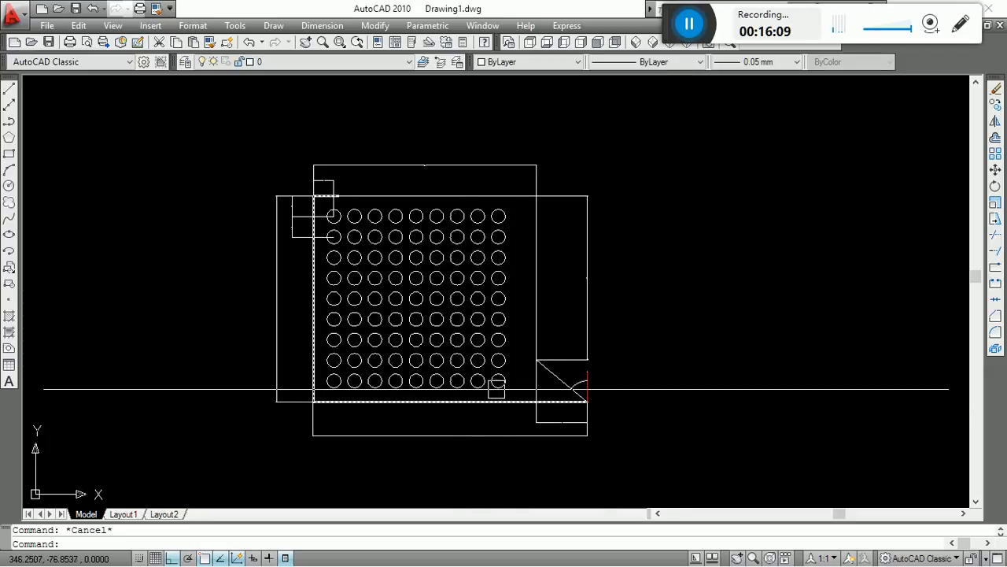
Add a diameter dimension to the top row's second circle, with its text just above the outline's upper edge.
scroll(262, 220, "up", 2)
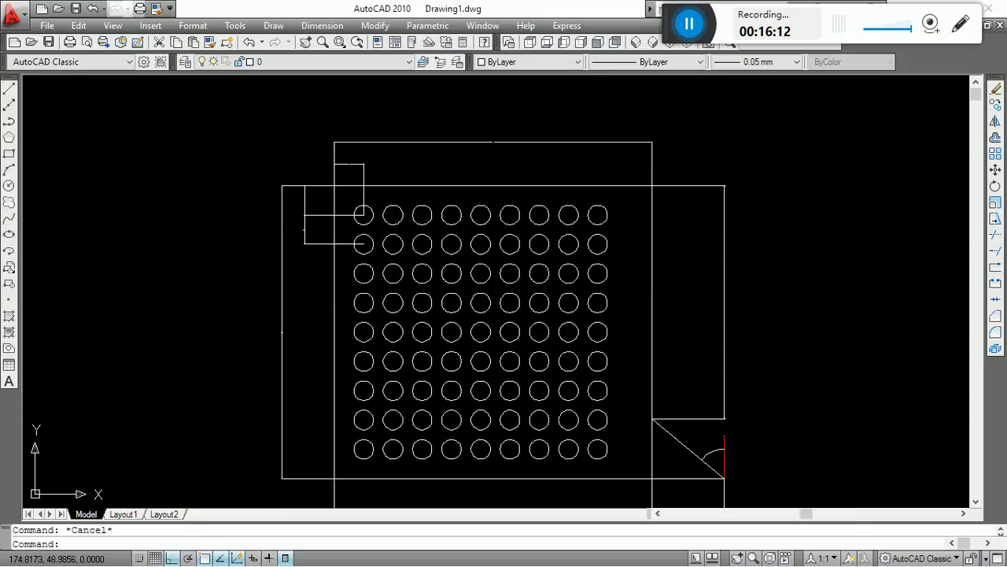
scroll(291, 186, "down", 2)
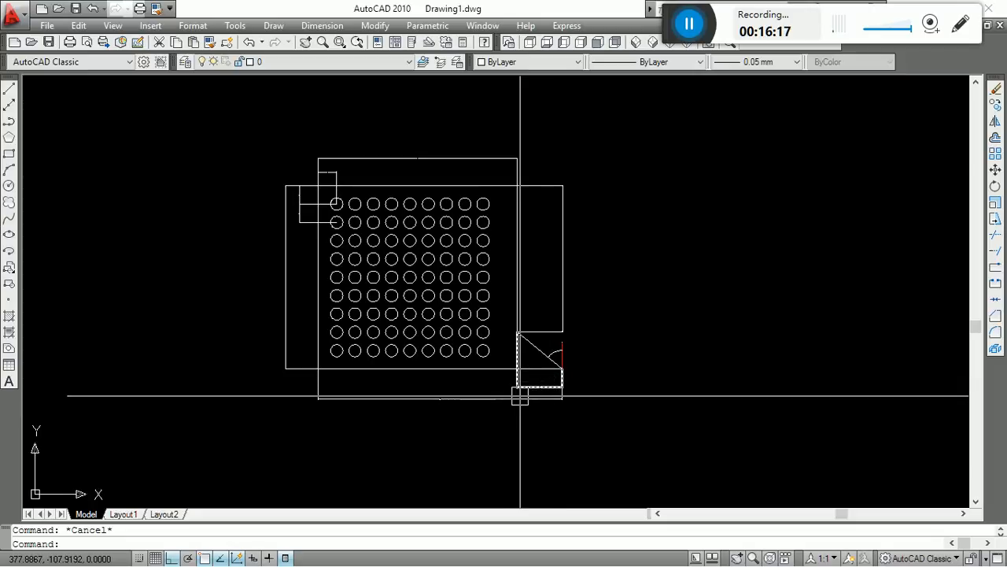
left_click(324, 25)
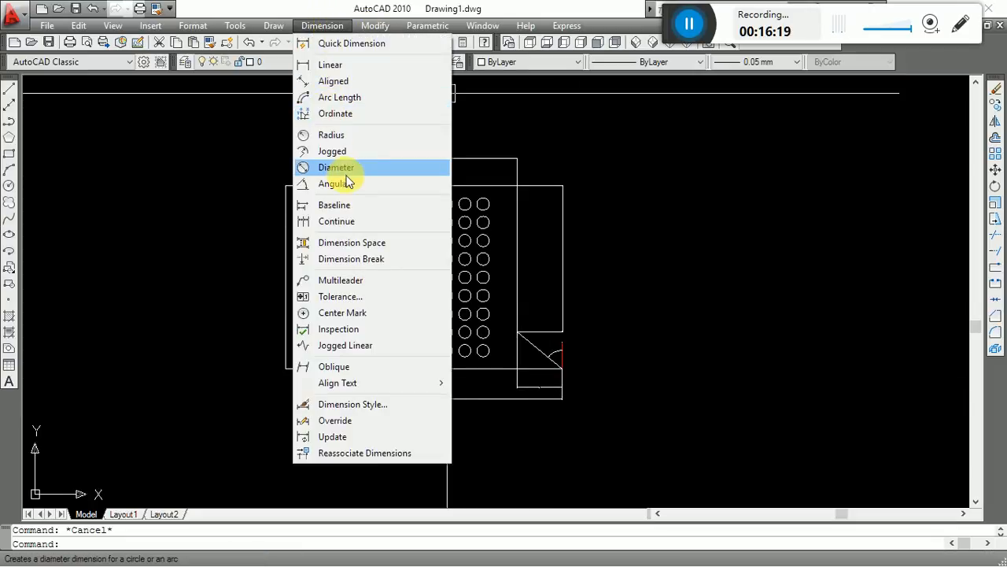
left_click(337, 167)
scroll(337, 228, "up", 5)
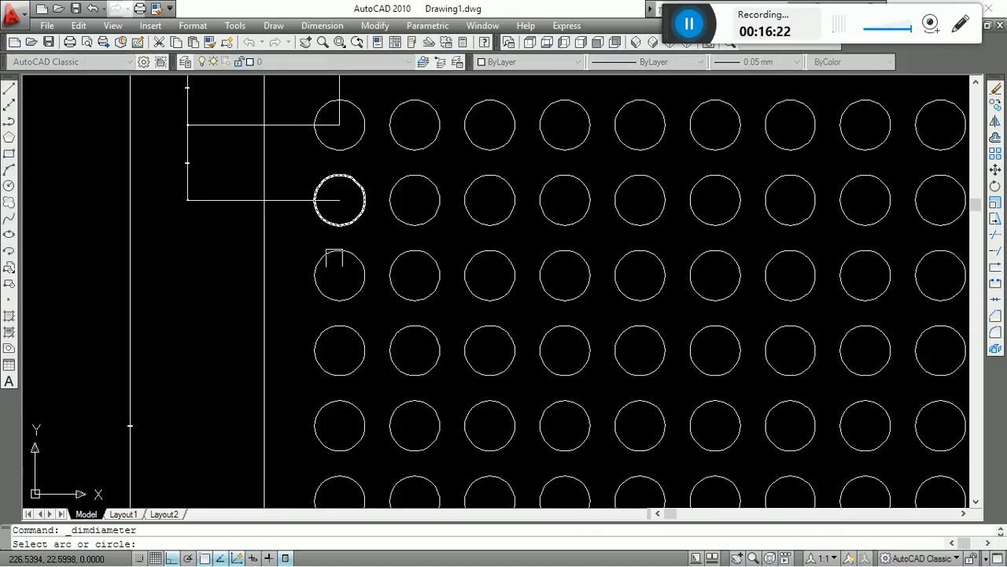
scroll(317, 272, "down", 4)
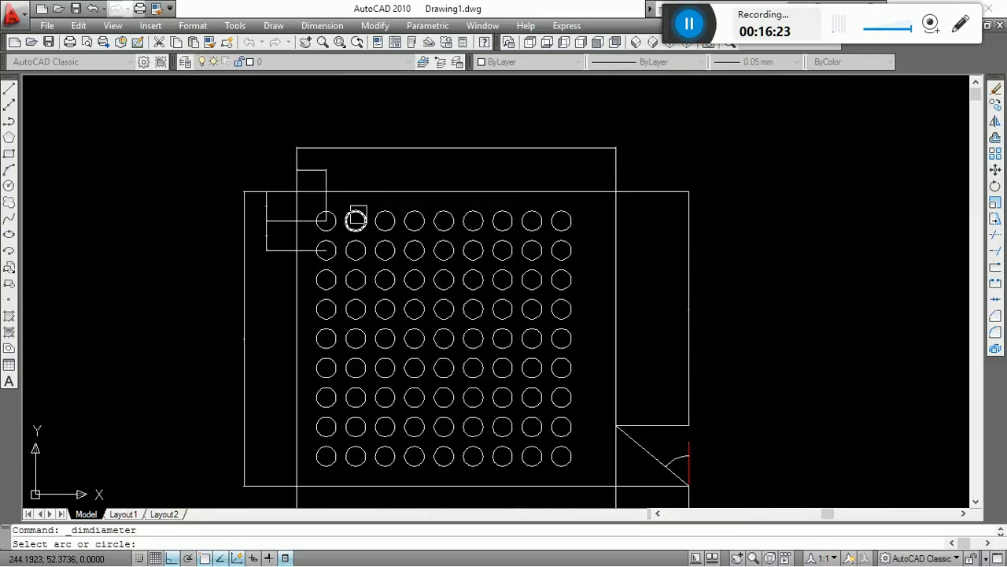
left_click(356, 218)
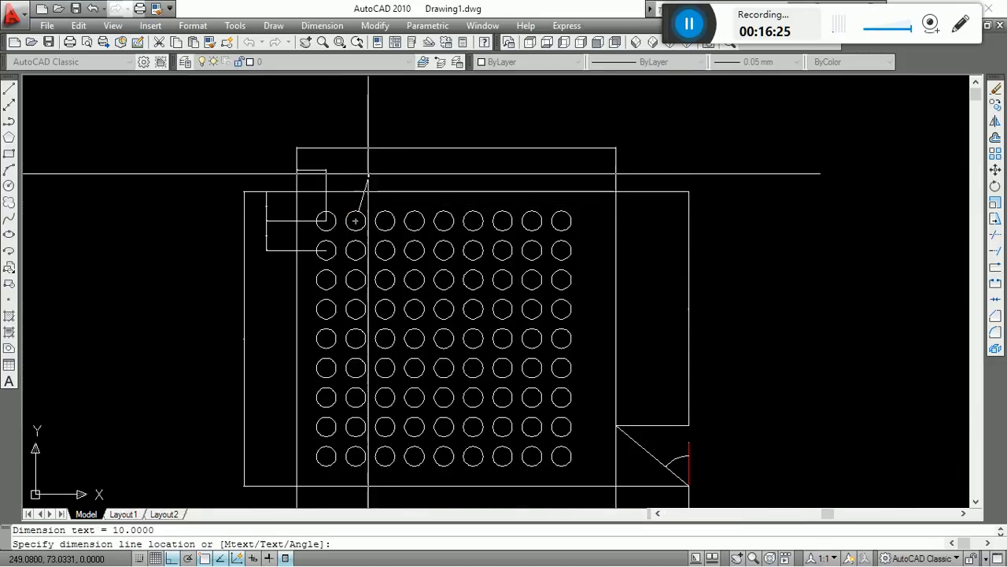
left_click(365, 173)
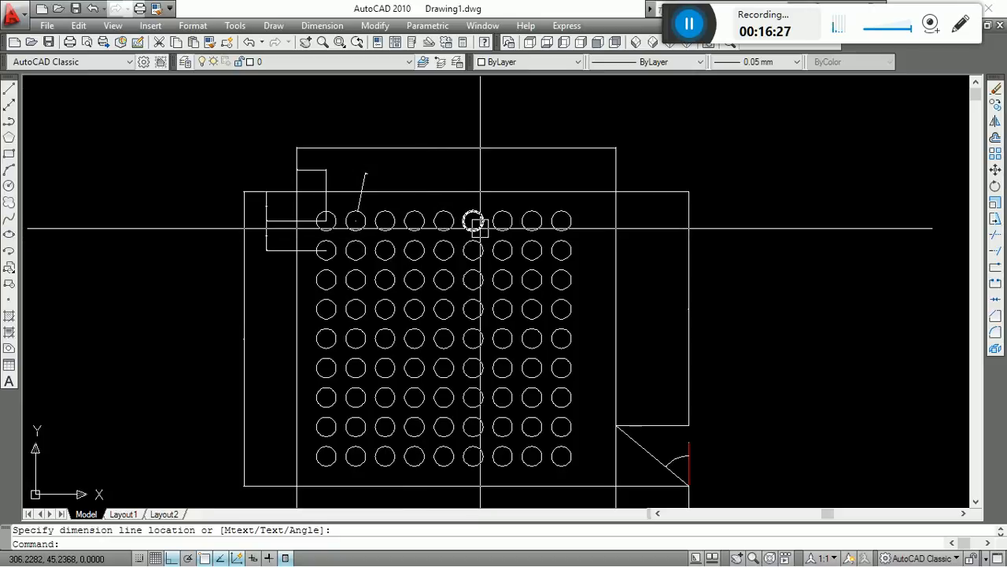
Erase the diameter dimension from the top row's second circle.
key("Escape")
left_click(371, 179)
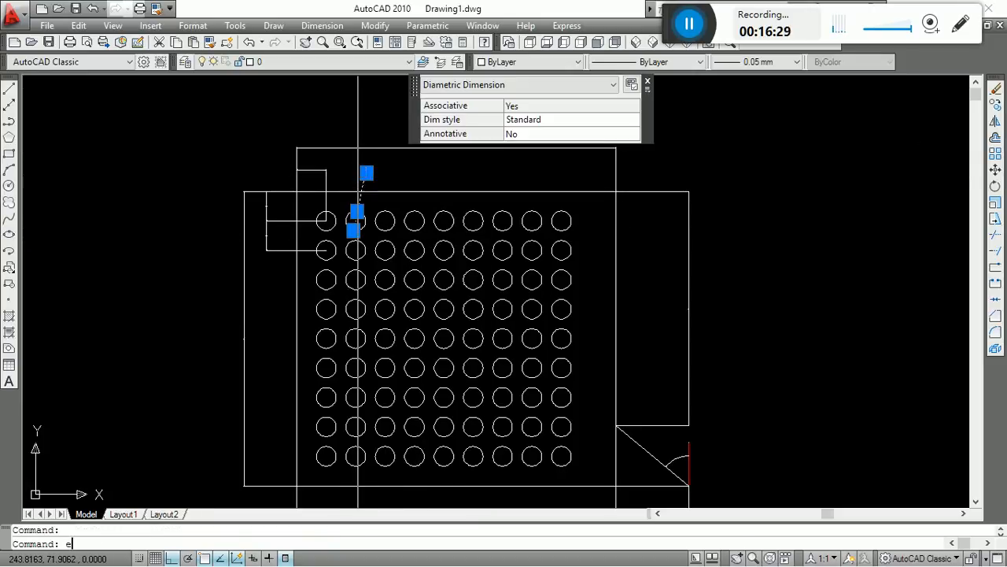
key("Escape")
Add a radius dimension to the top row's second circle, with its leader ending above the outline's upper edge.
left_click(319, 26)
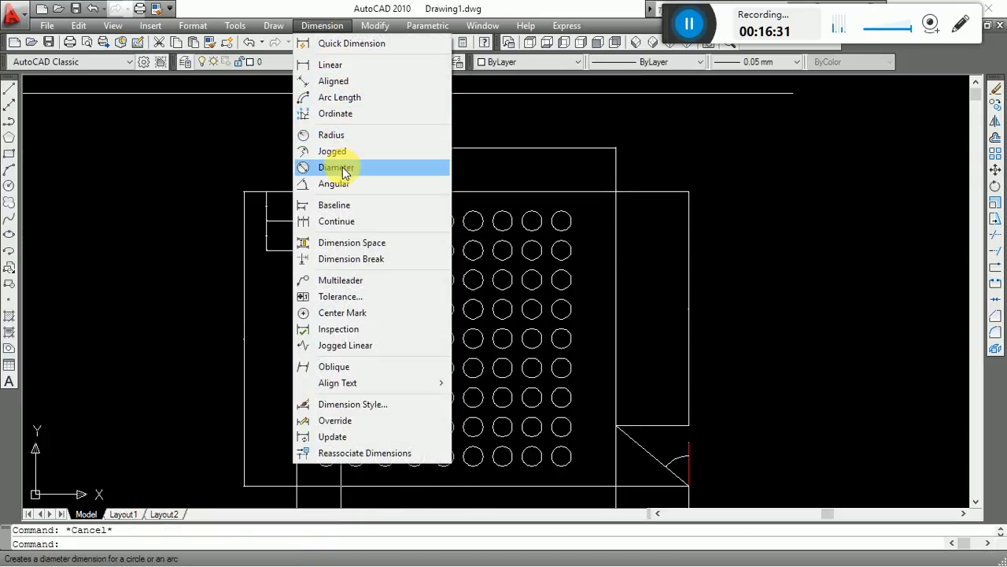
left_click(344, 134)
scroll(379, 171, "up", 5)
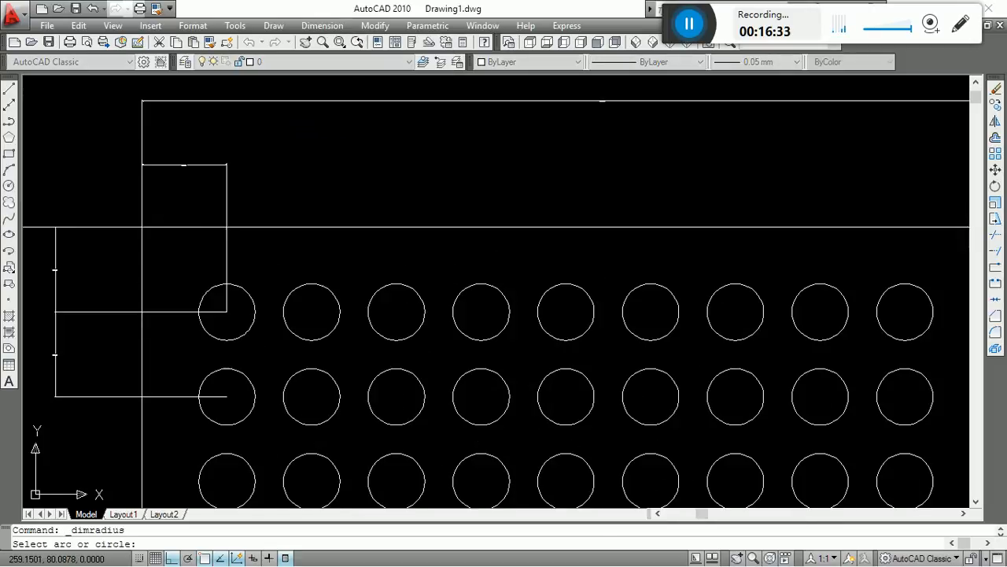
left_click(329, 292)
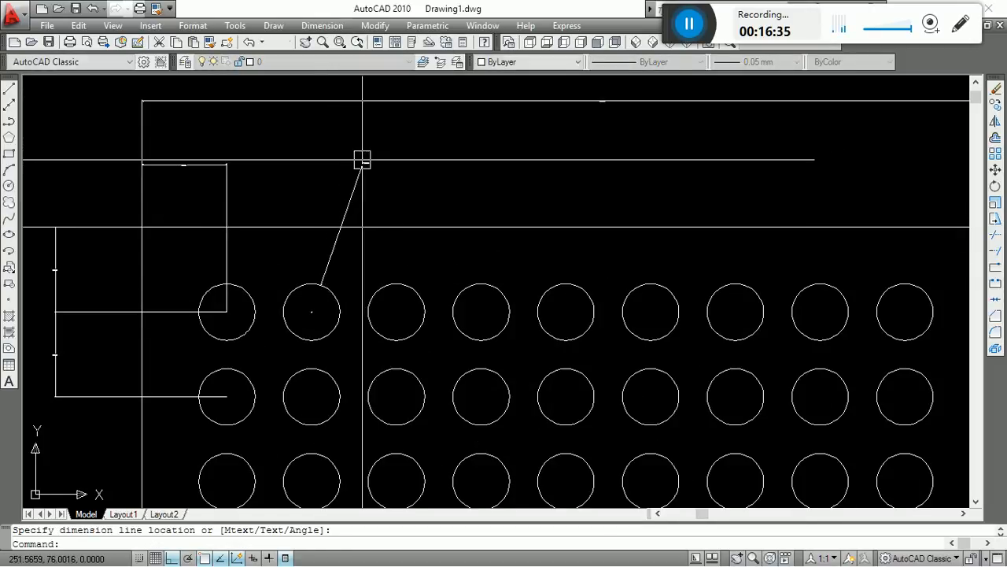
left_click(365, 162)
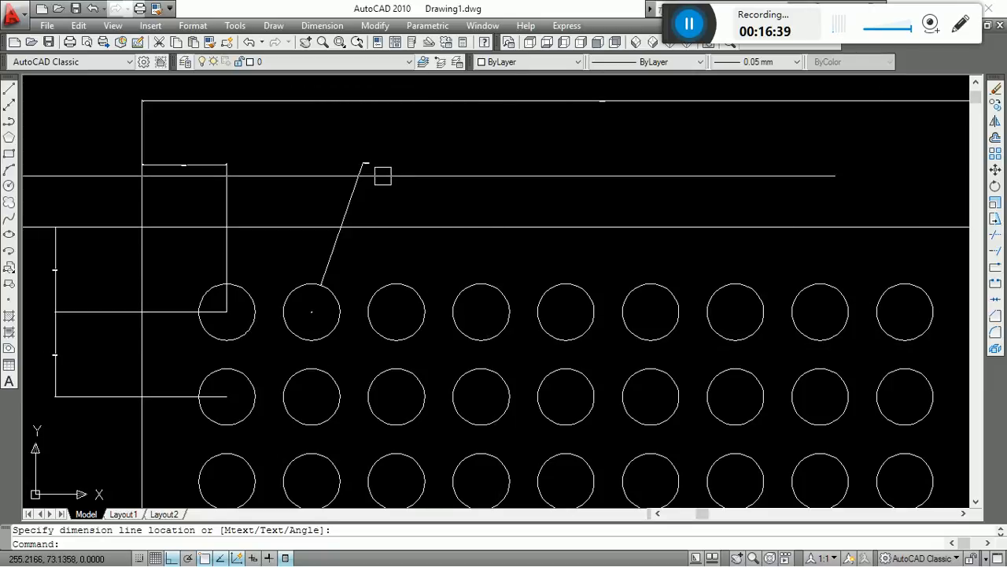
Delete the radius dimension from the top row's second circle.
left_click(356, 179)
key("Delete")
key("Escape")
Dimension the diameter of the second circle in the top row, placing the text between the outline's upper edge and the overall dimension.
left_click(319, 26)
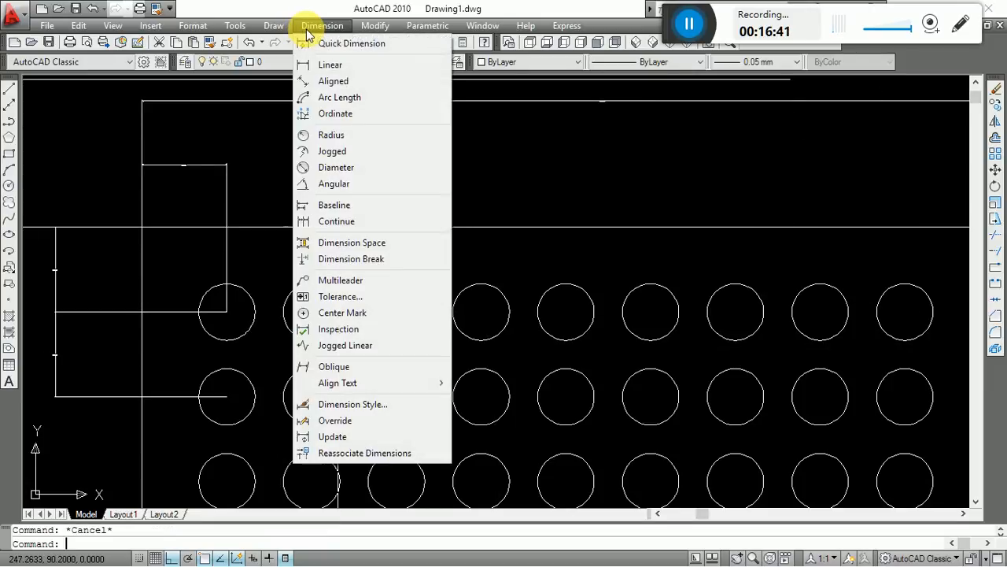
left_click(342, 168)
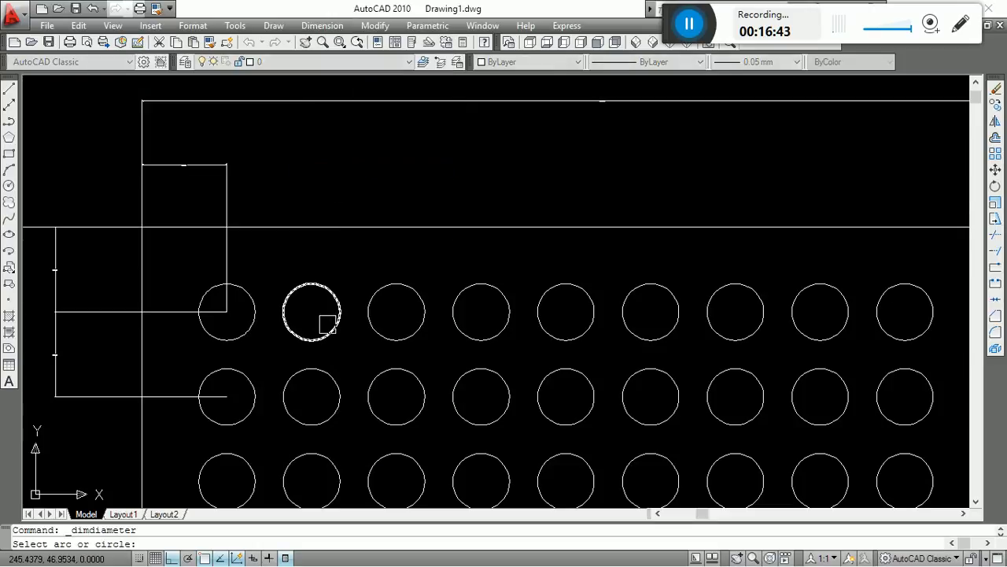
left_click(331, 329)
left_click(338, 177)
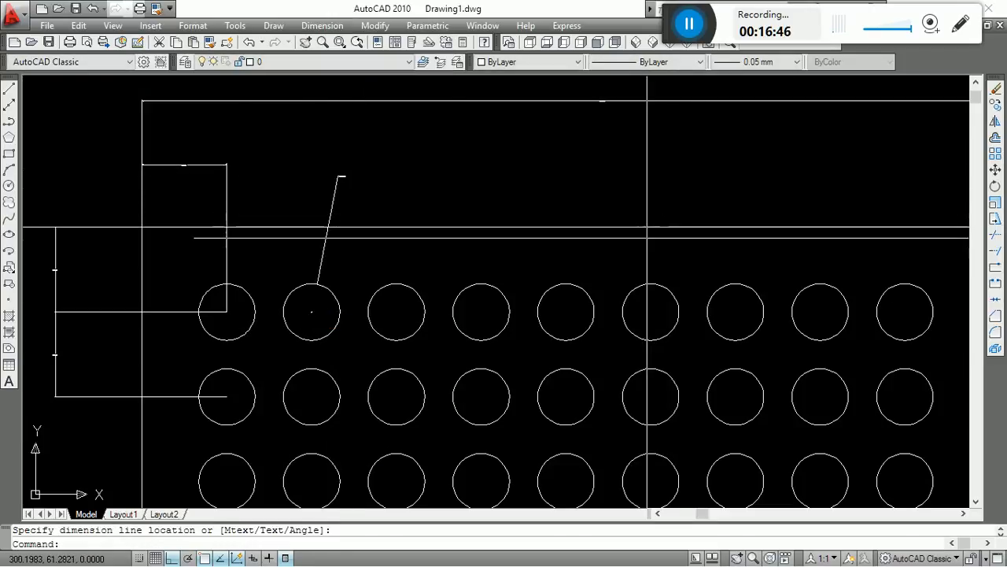
Open the Dimension Style Manager.
scroll(415, 170, "up", 4)
scroll(344, 170, "up", 3)
scroll(600, 202, "down", 10)
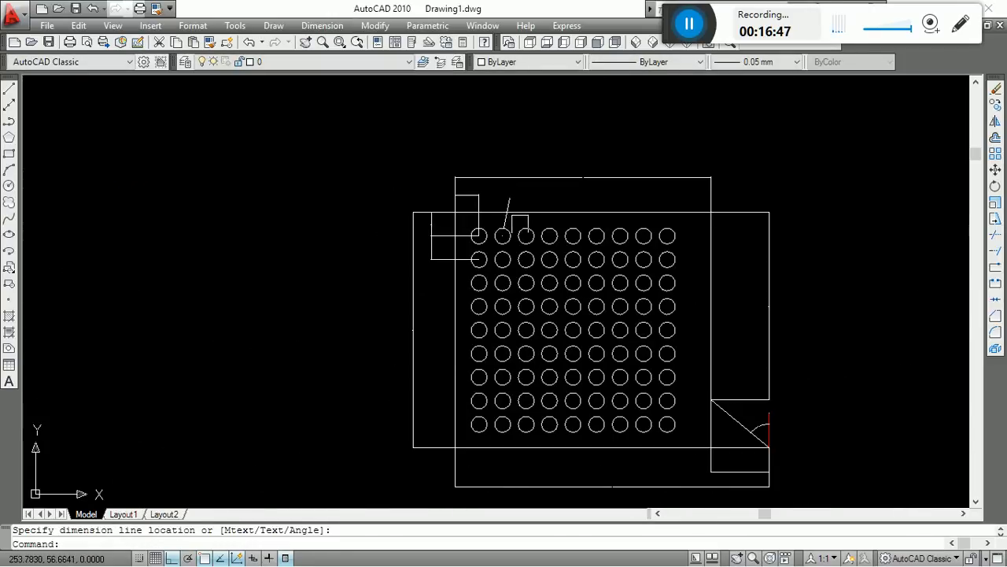
scroll(620, 250, "up", 2)
scroll(585, 101, "down", 1)
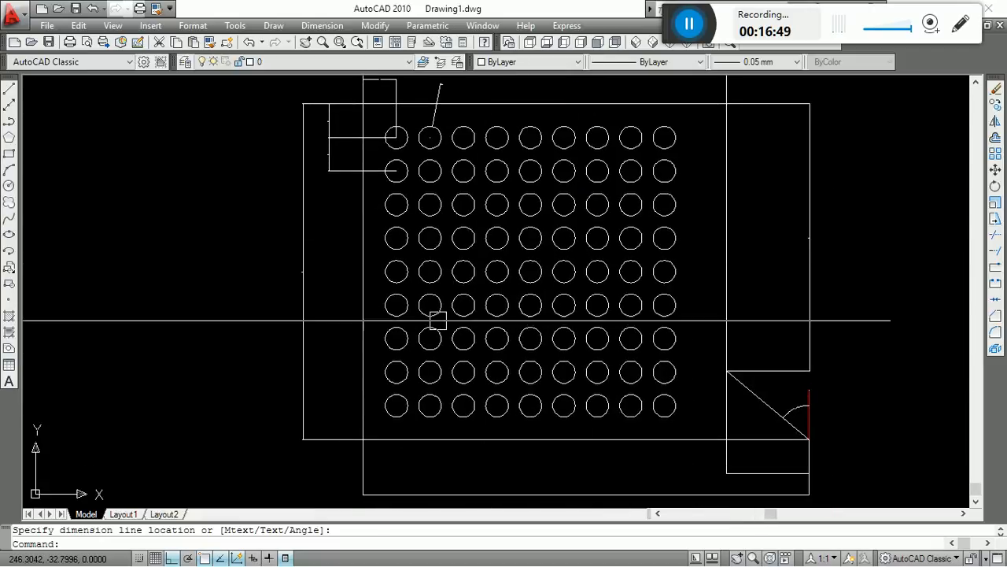
scroll(434, 315, "down", 2)
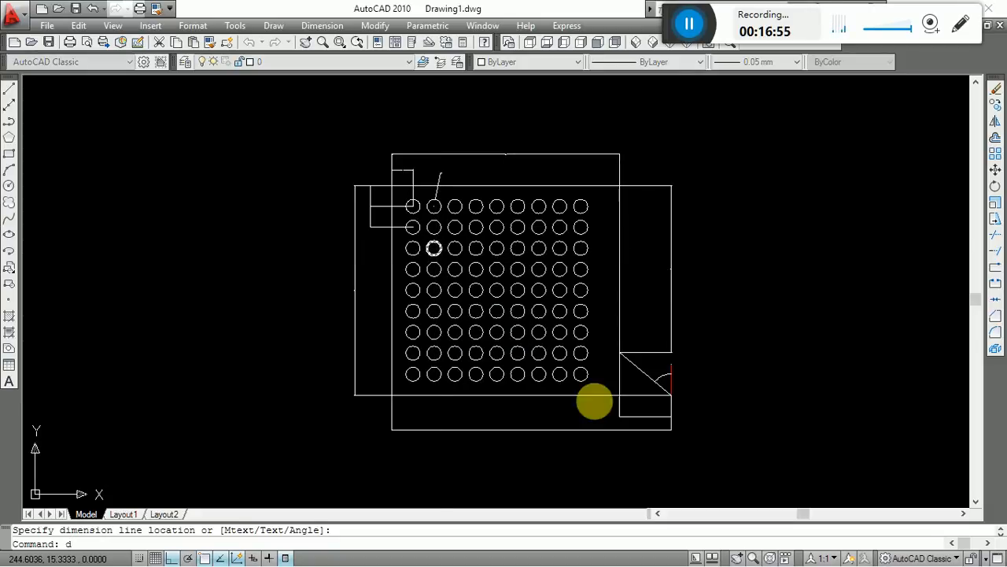
key("Return")
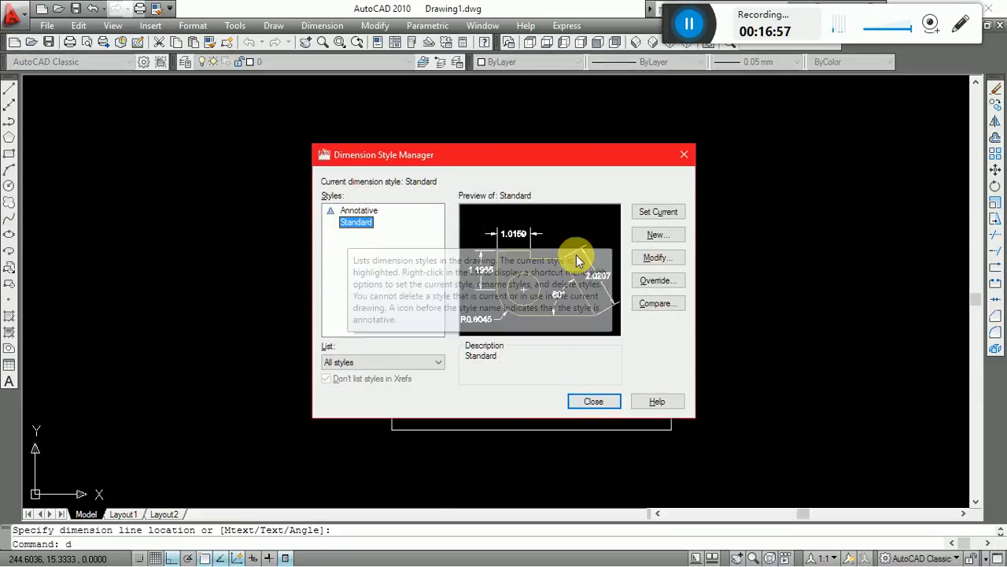
left_click(665, 238)
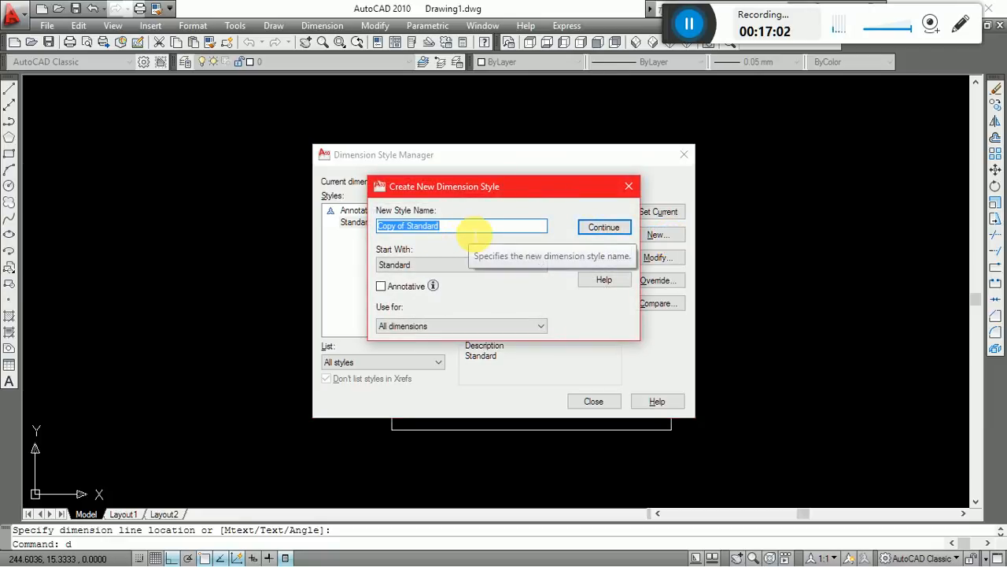
type("a2")
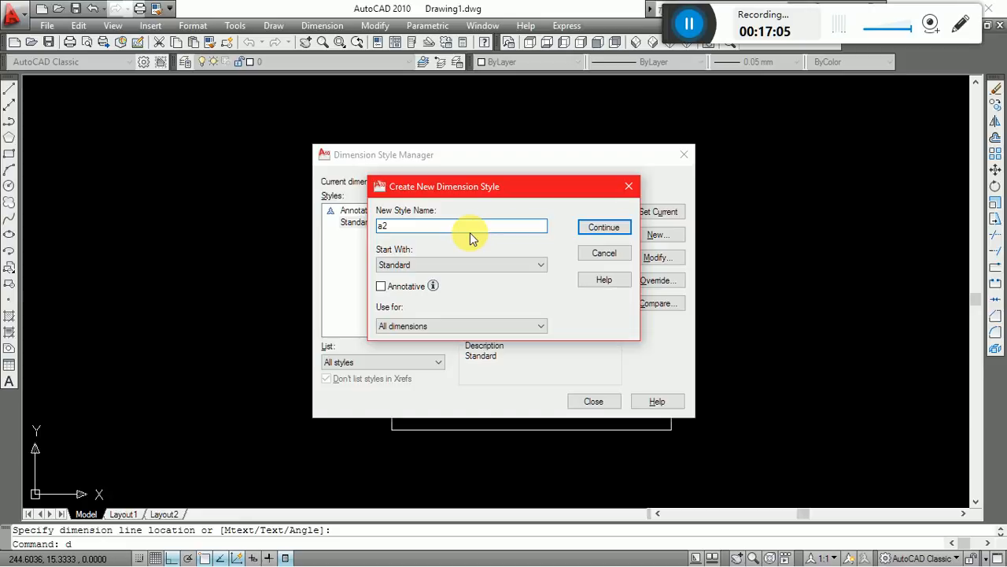
key("BackSpace")
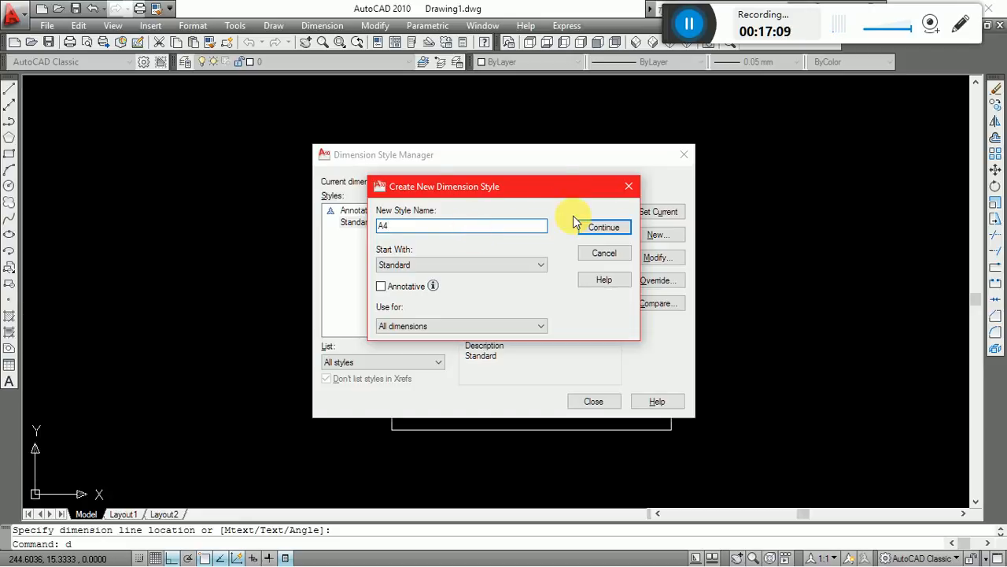
left_click(605, 227)
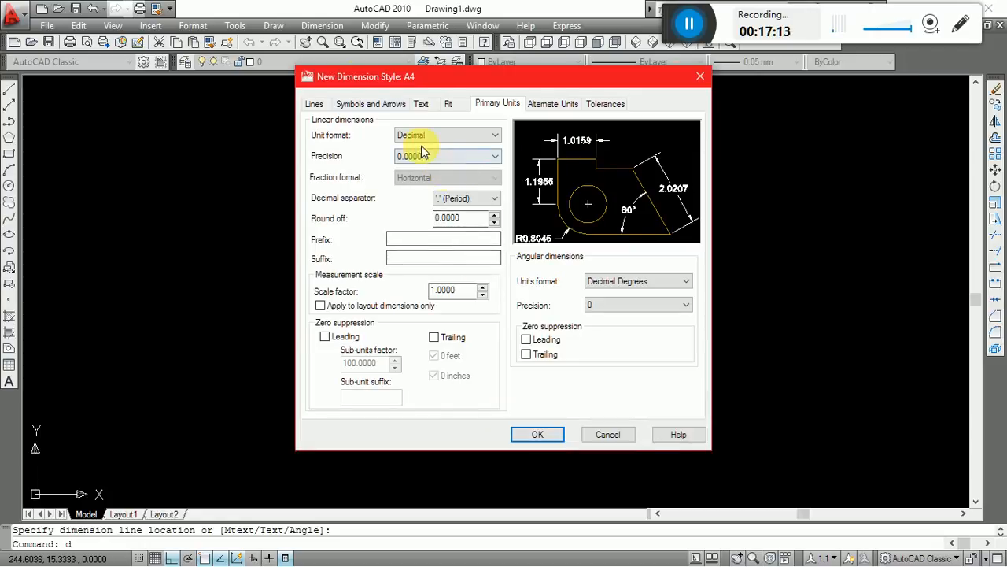
key("Escape")
left_click(412, 255)
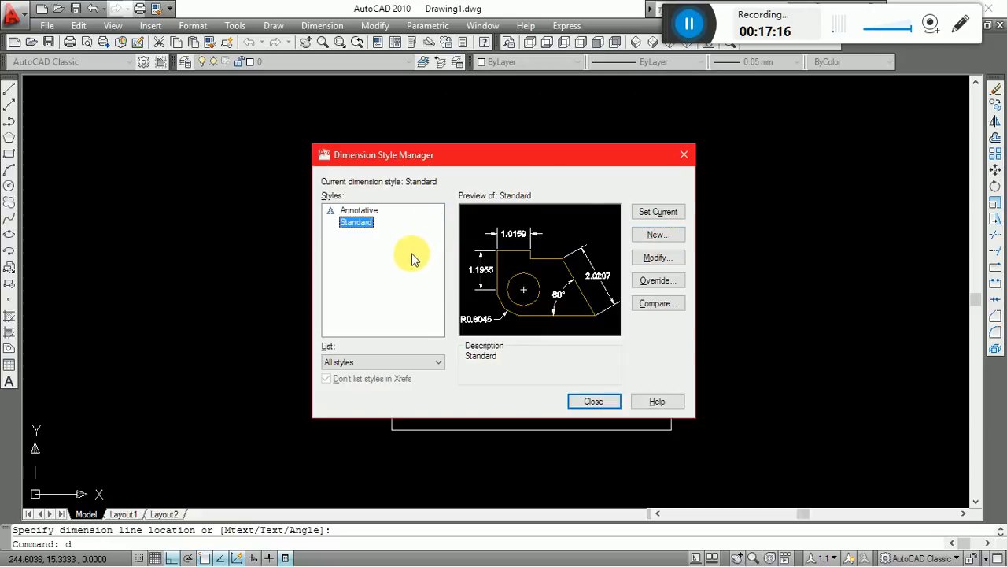
Create a new dimension style named A4 based on Standard, and continue to its settings.
left_click(656, 236)
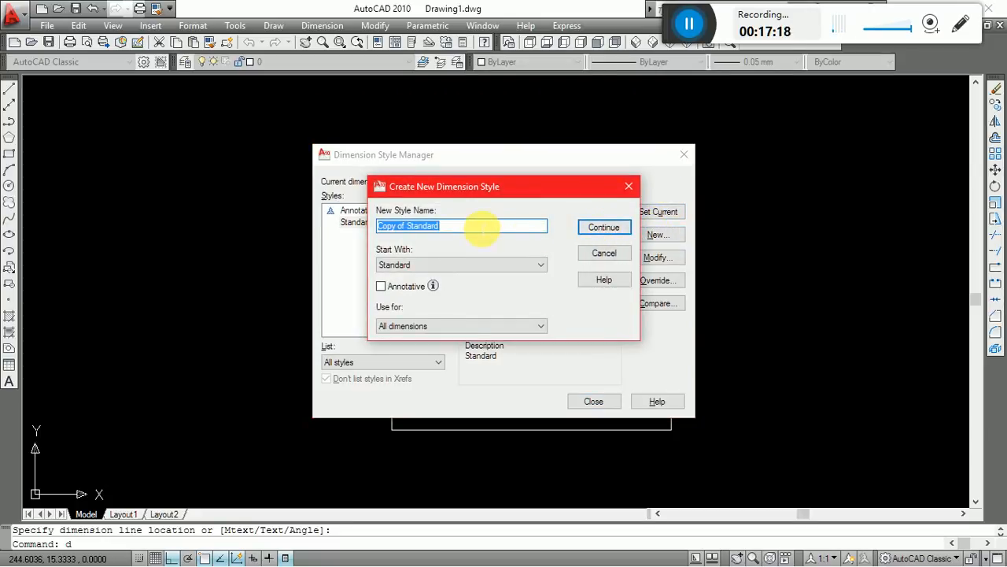
type("A4")
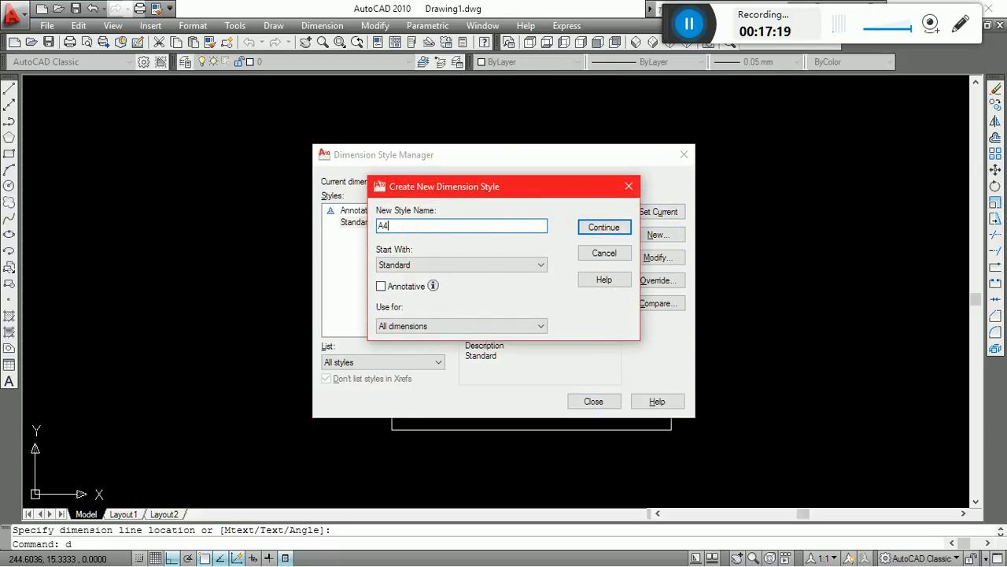
left_click(604, 227)
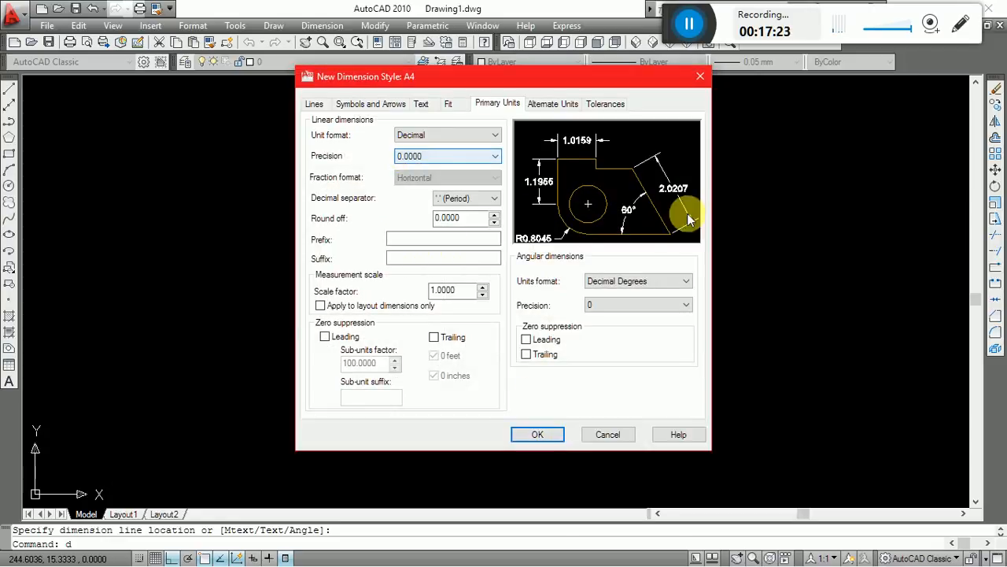
Set the A4 style's dimension line color to the gray index color 8.
left_click(313, 104)
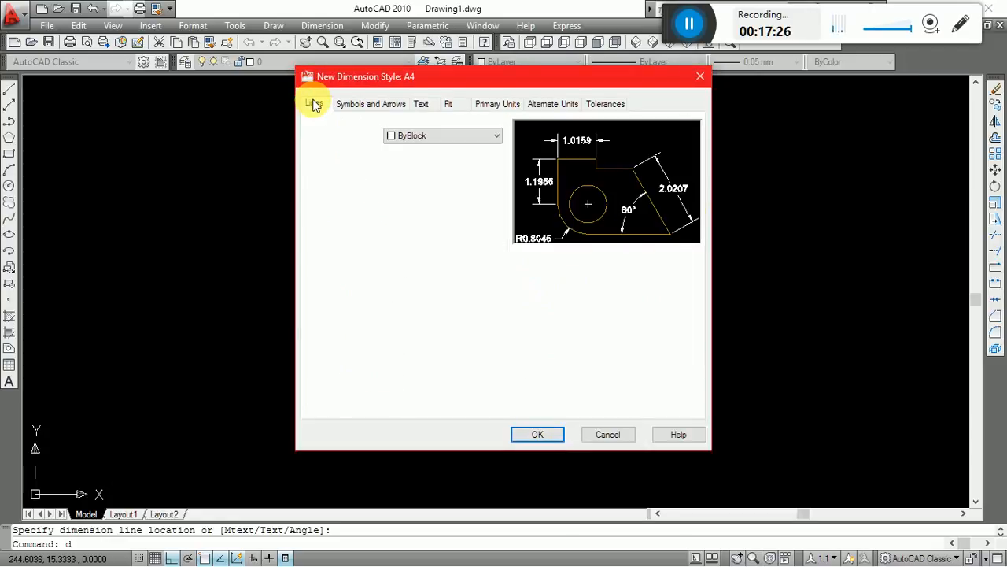
left_click(412, 137)
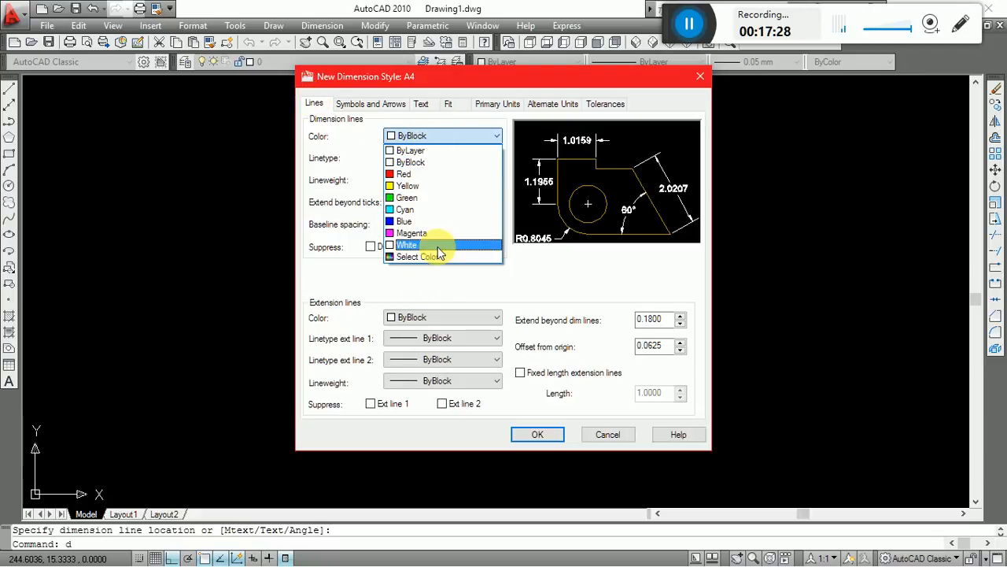
left_click(431, 257)
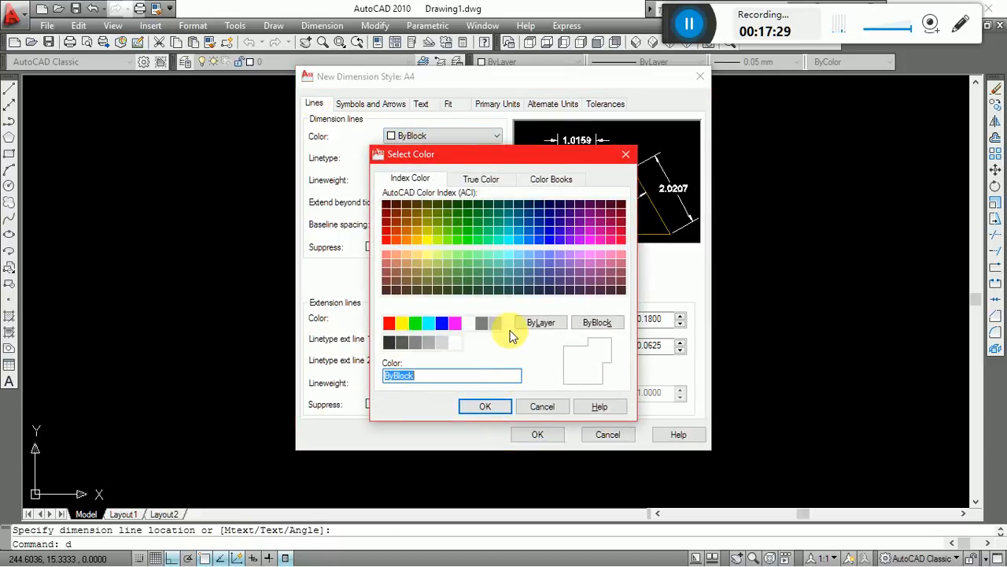
left_click(483, 324)
left_click(488, 408)
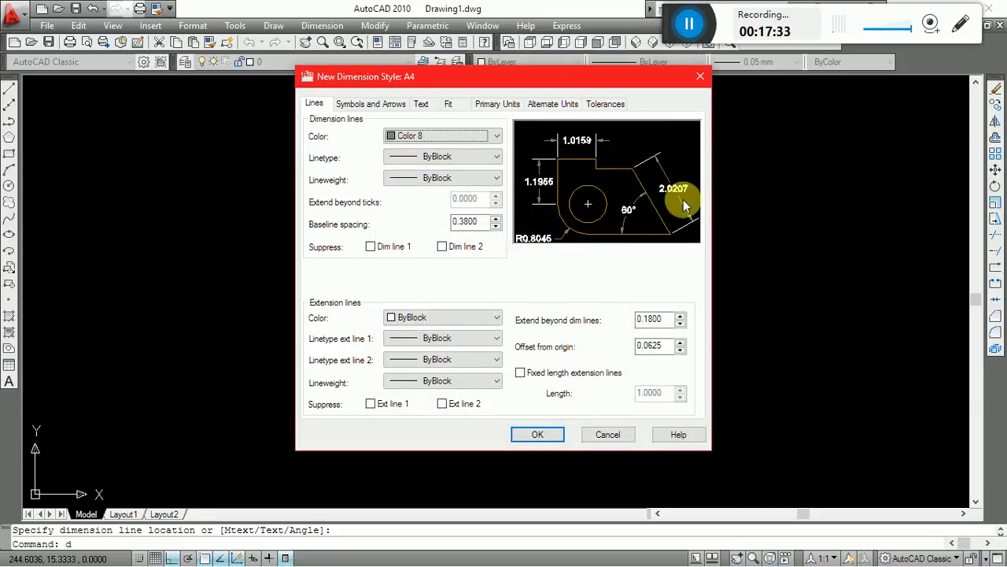
Set the A4 style's extension line color to the gray index color 8.
left_click(422, 318)
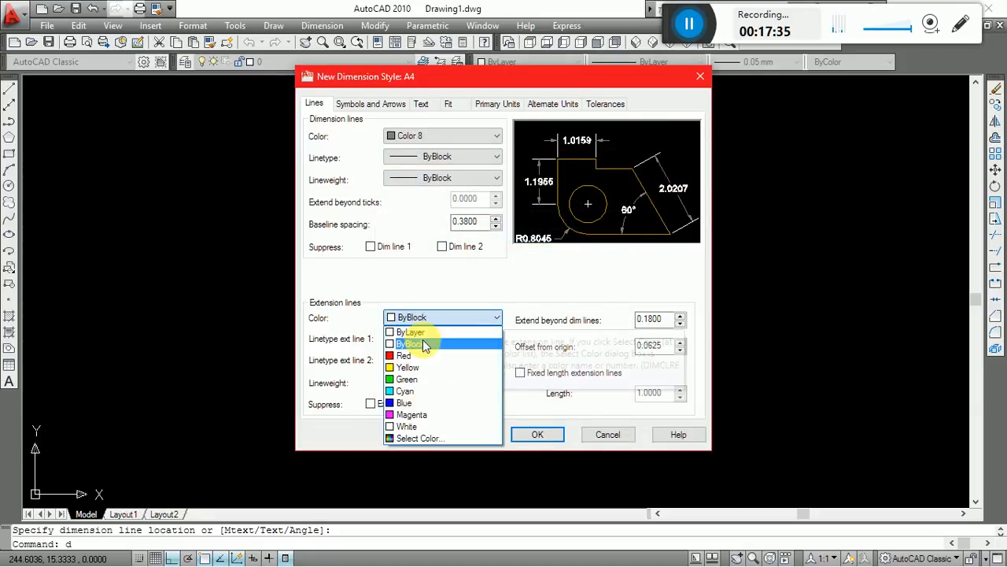
left_click(427, 439)
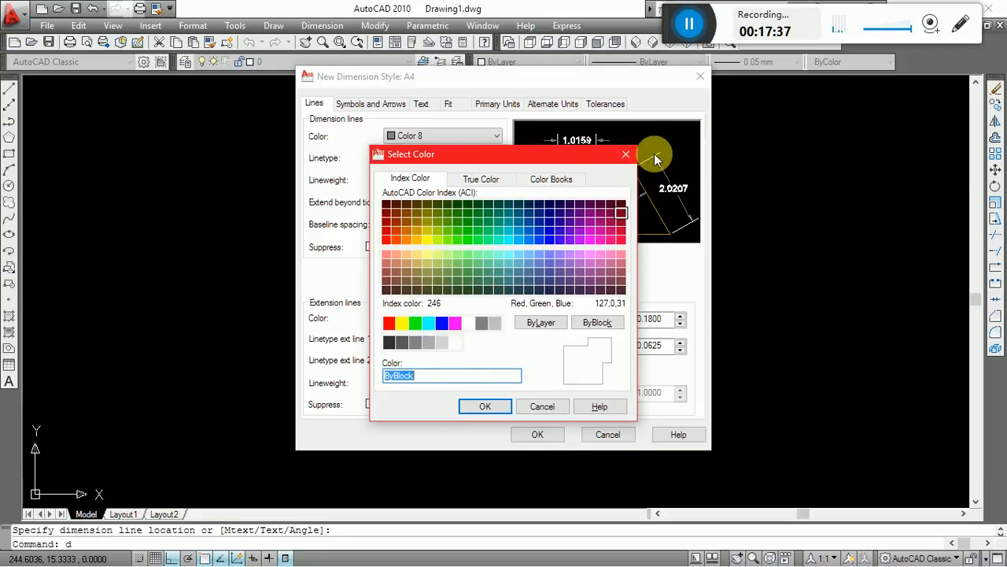
left_click(487, 326)
left_click(480, 404)
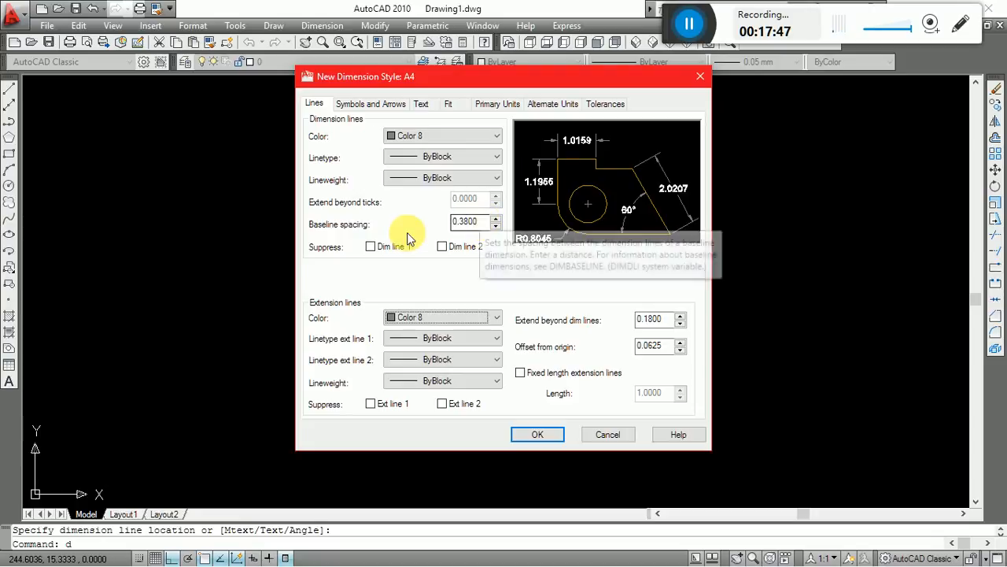
Set the A4 style's baseline spacing to 1.
double_click(473, 221)
type("1")
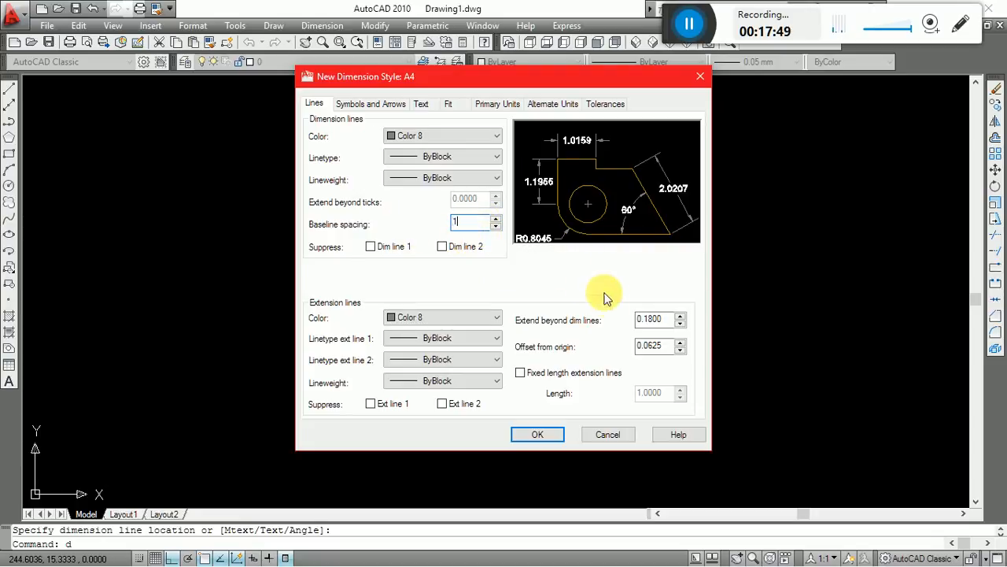
Set the A4 style's extension lines to extend 1 beyond the dimension lines and offset 1 from the origin.
double_click(658, 319)
type("1")
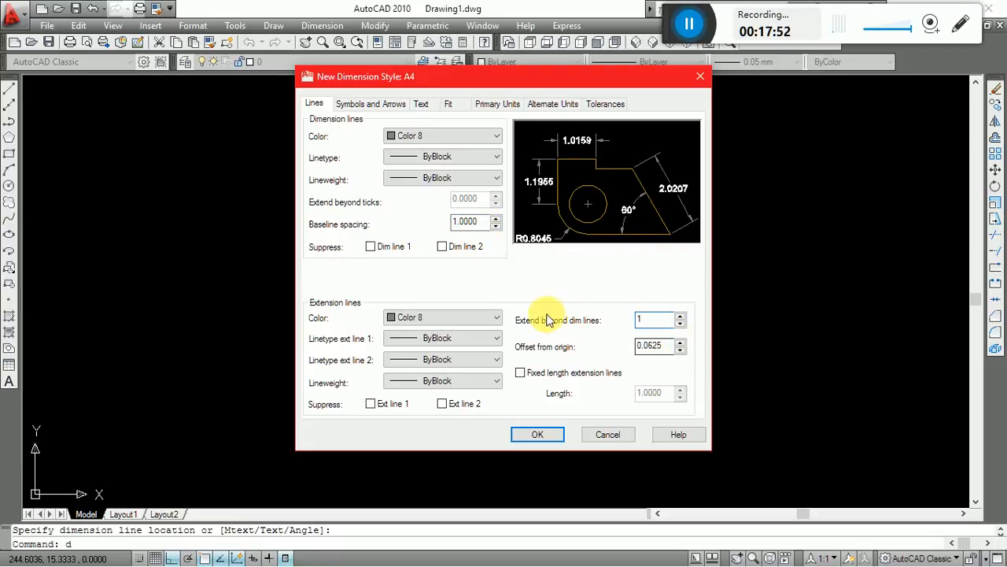
double_click(653, 345)
type("1")
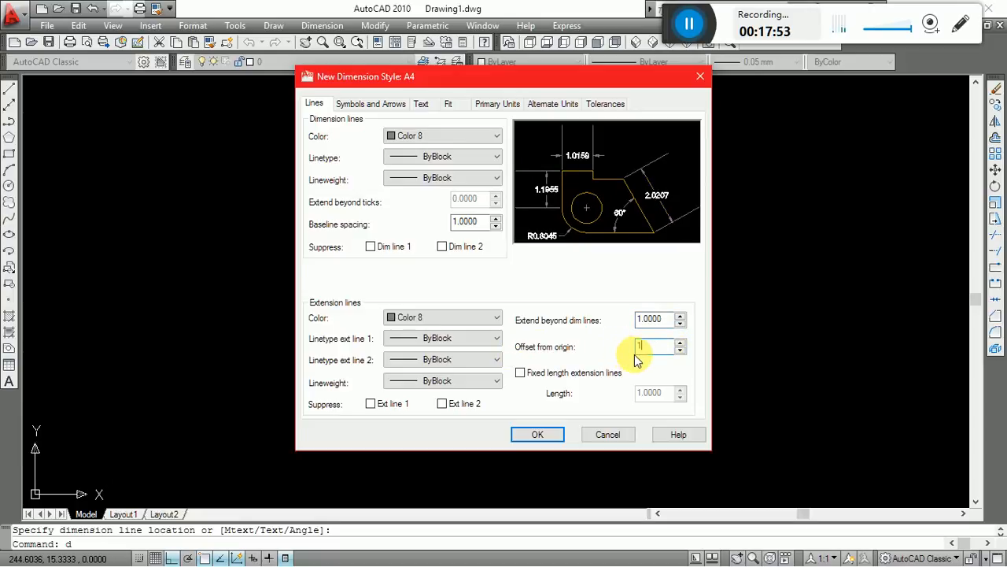
Set the A4 style's arrow size to 2, center mark size to 1 and dimension break size to 1.
left_click(386, 103)
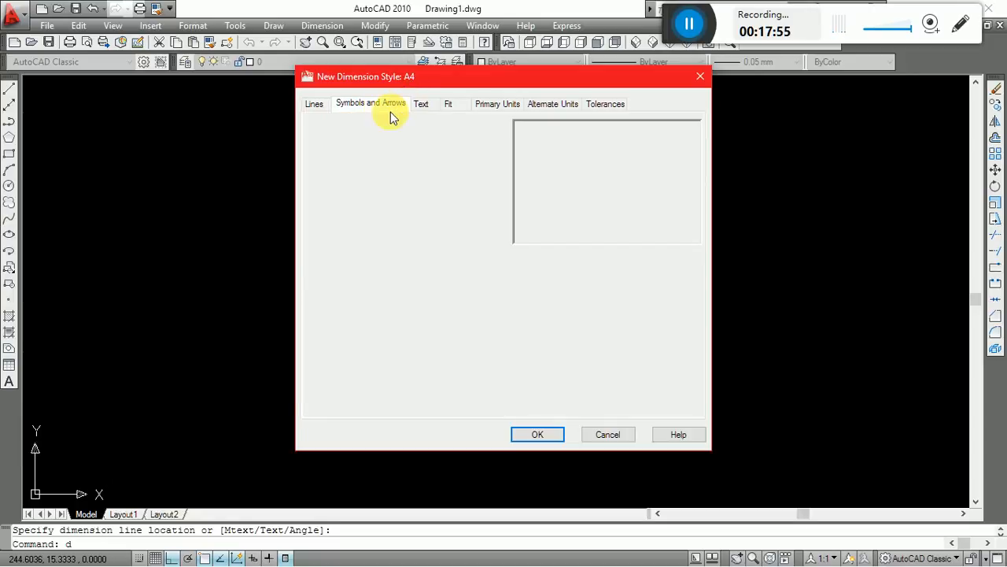
double_click(331, 251)
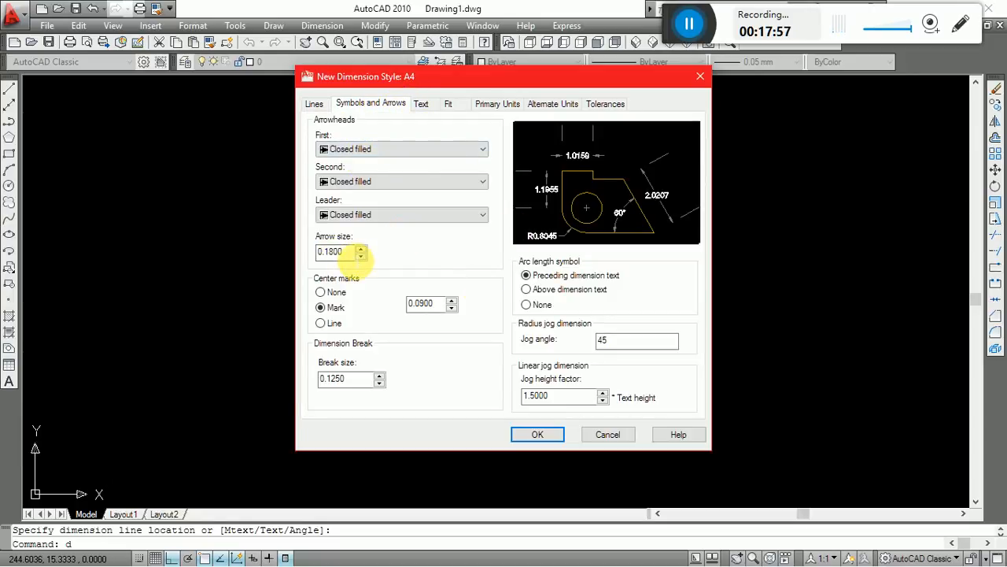
type("2")
double_click(439, 303)
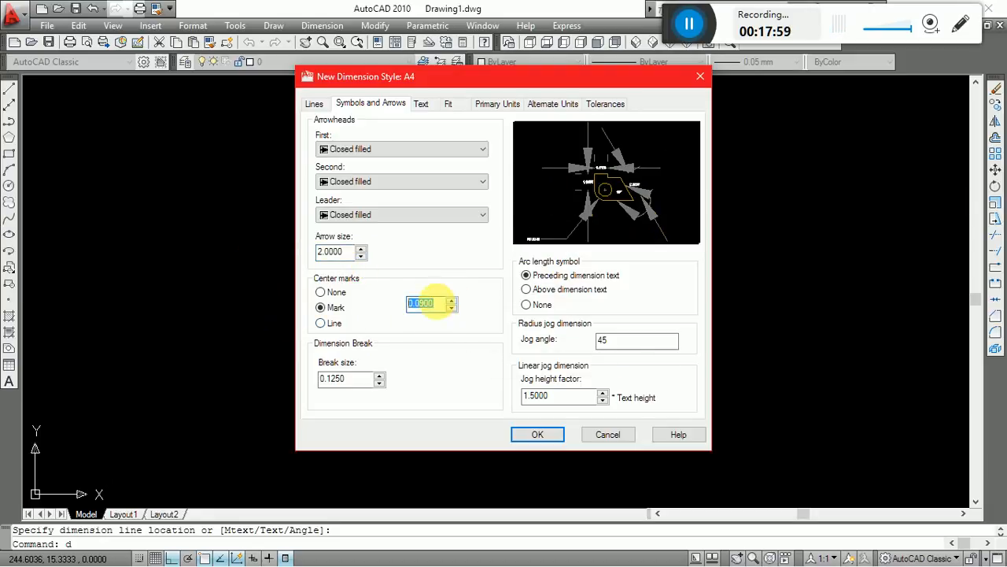
type("1")
double_click(367, 380)
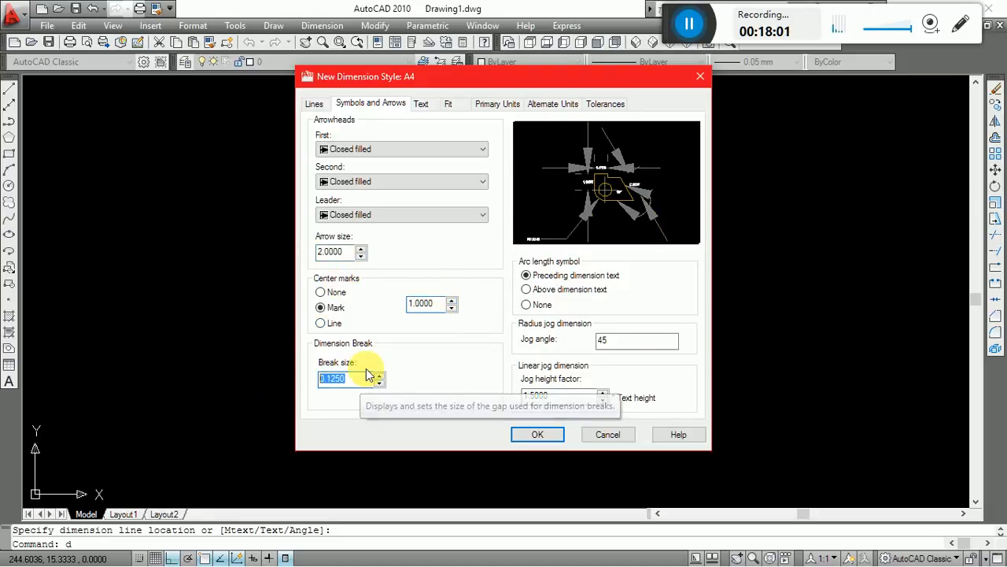
type("1")
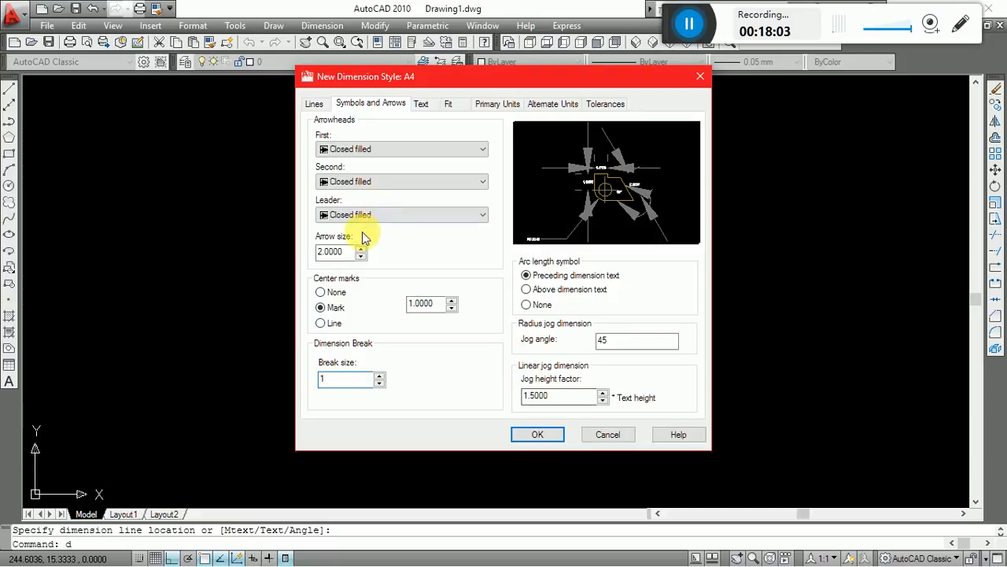
Set the A4 dimension text to height 2.5, aligned with the dimension line and placed vertically above it.
left_click(420, 110)
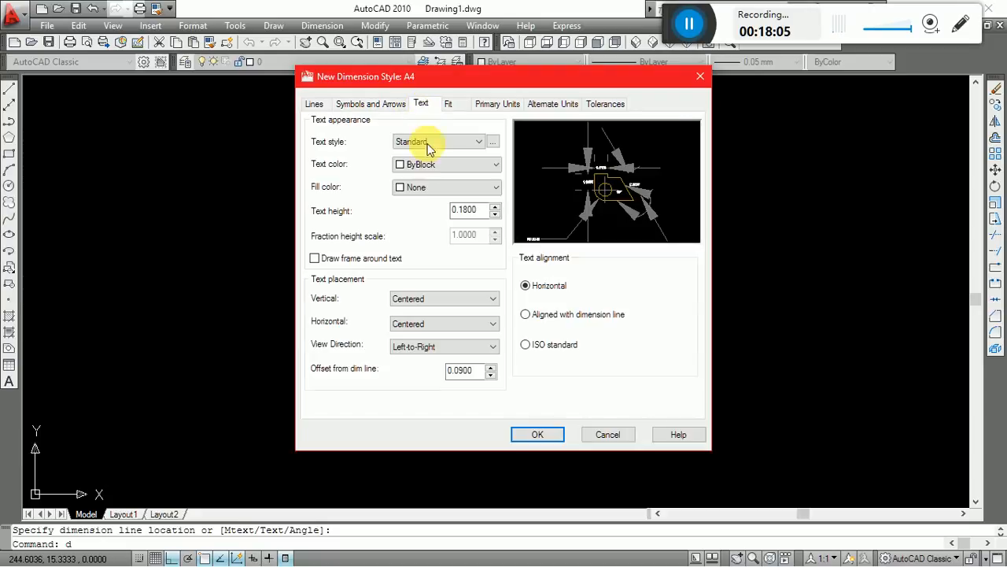
double_click(477, 210)
type("2.5")
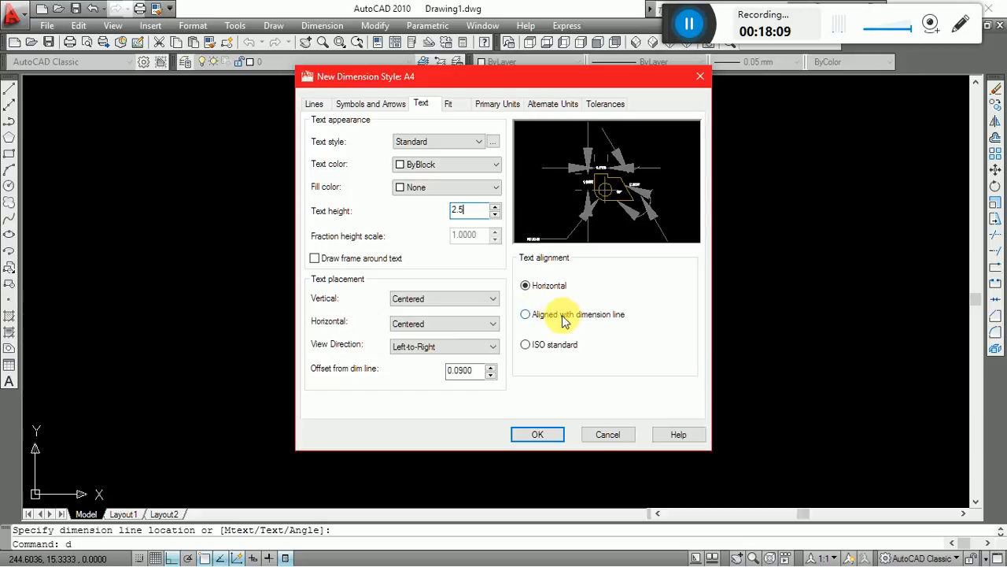
left_click(563, 317)
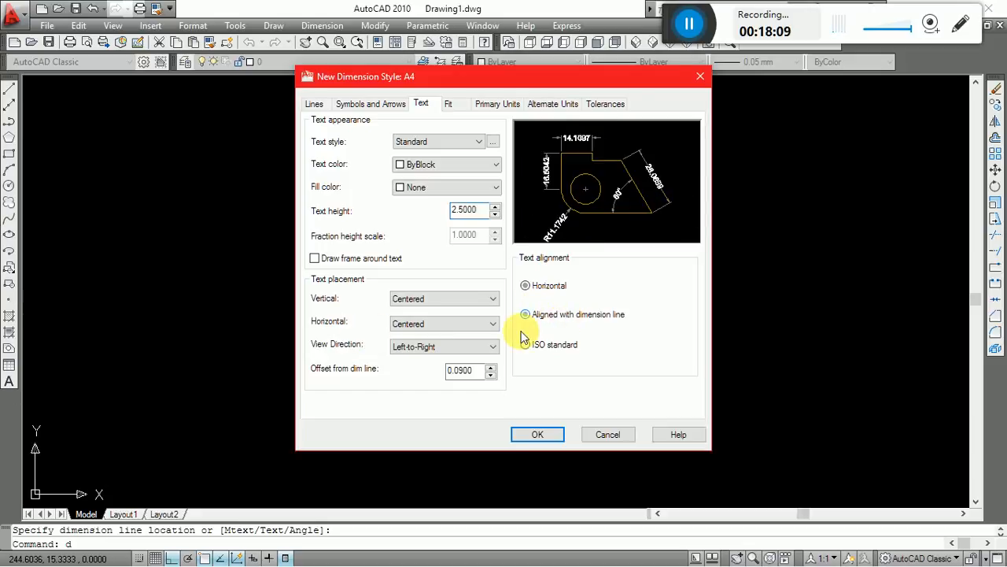
left_click(433, 299)
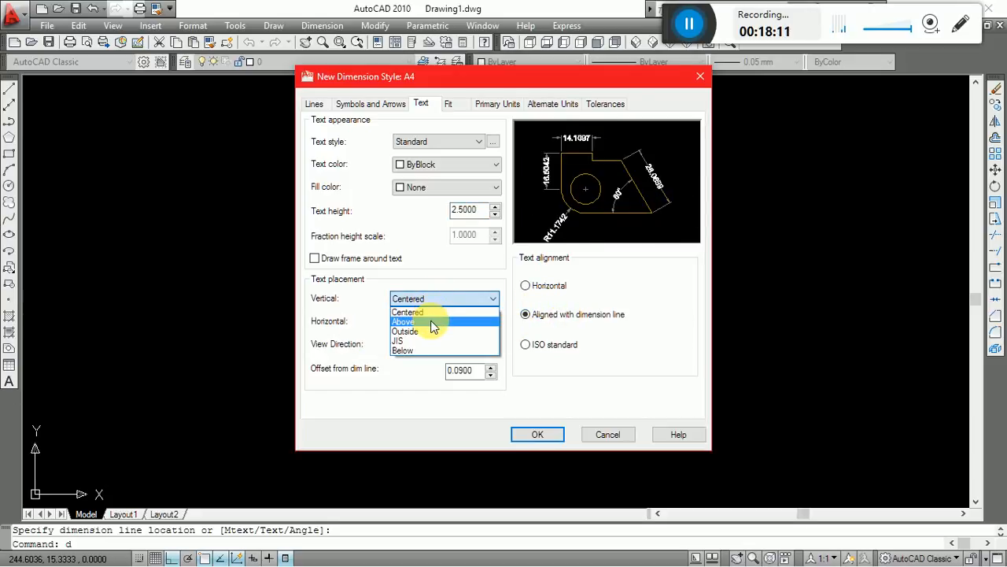
left_click(433, 326)
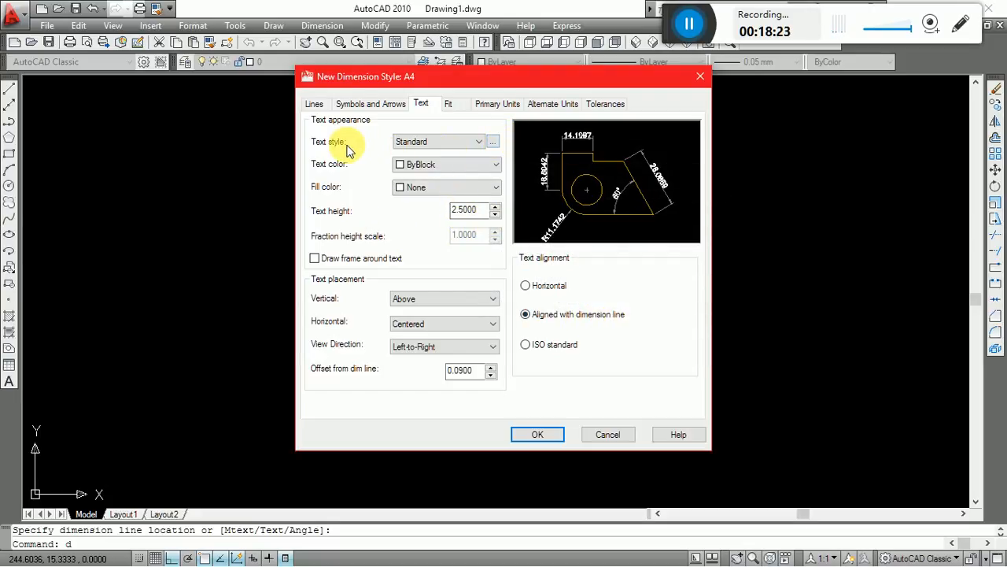
left_click(419, 142)
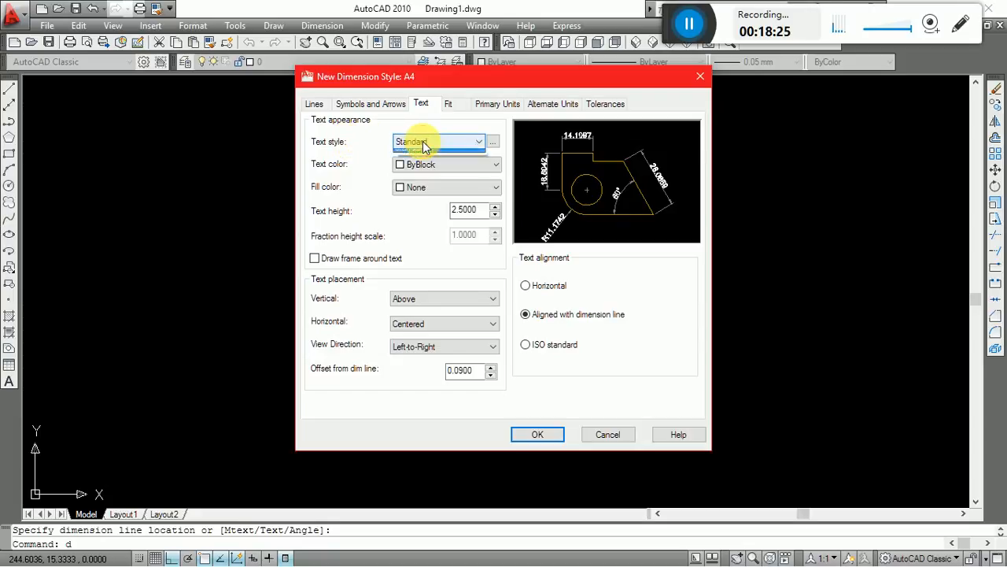
left_click(494, 142)
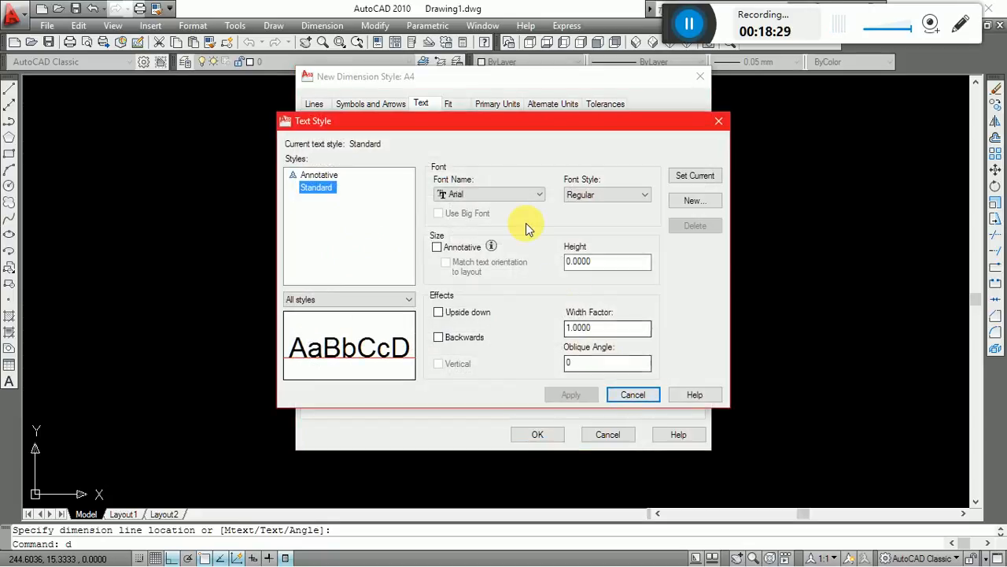
left_click(528, 195)
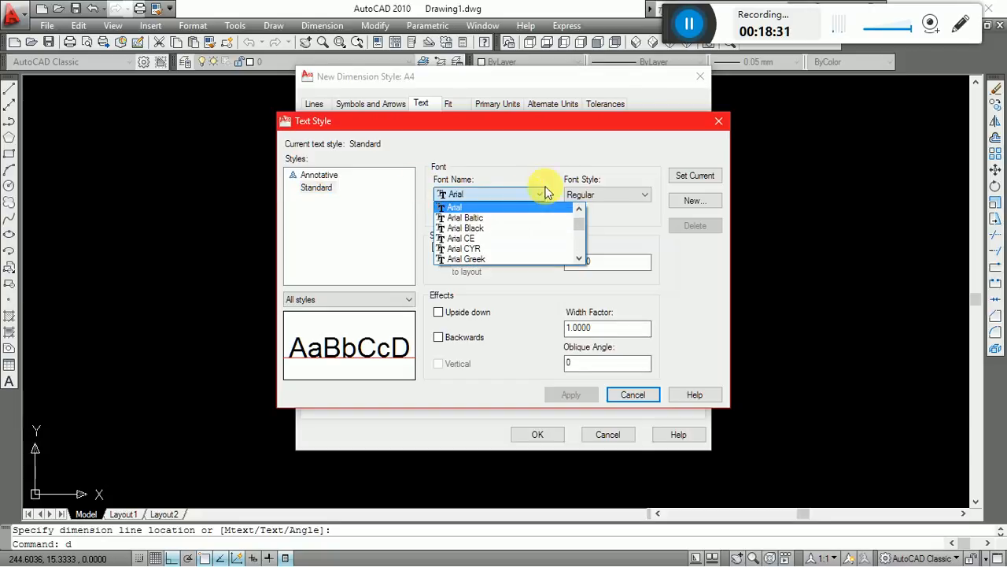
left_click(722, 126)
left_click(720, 124)
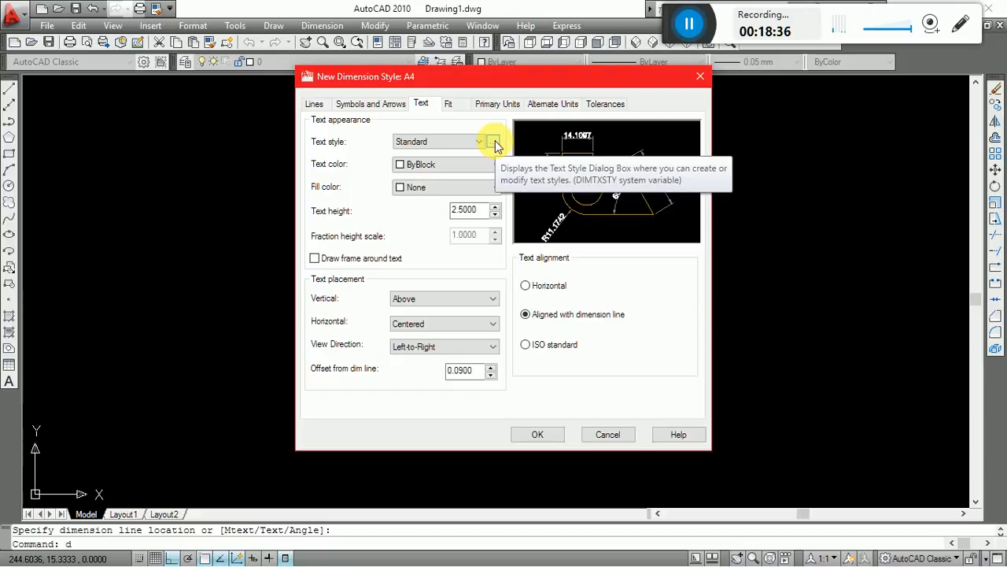
Change the font of the Standard text style used by the A4 dimension style to romans.shx.
left_click(495, 143)
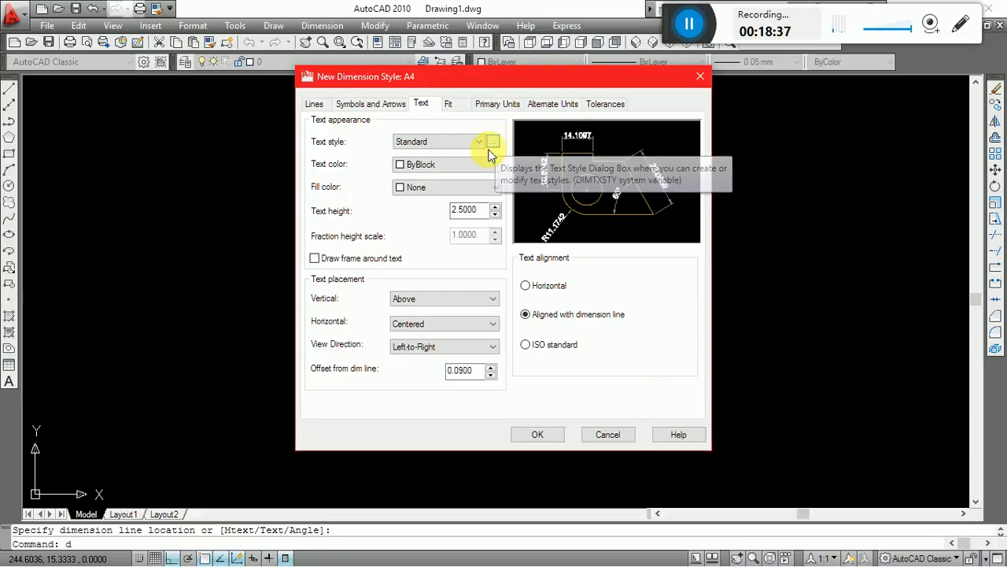
left_click(497, 198)
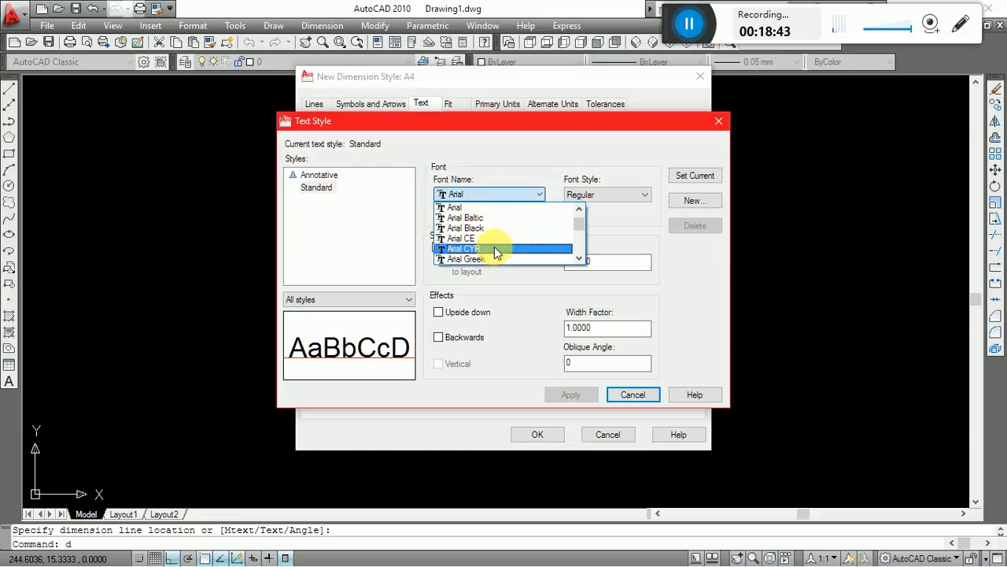
key("r")
key("r")
key("r")
key("r")
key("r")
key("r")
key("r")
key("r")
key("r")
key("r")
key("r")
key("r")
key("r")
key("r")
key("r")
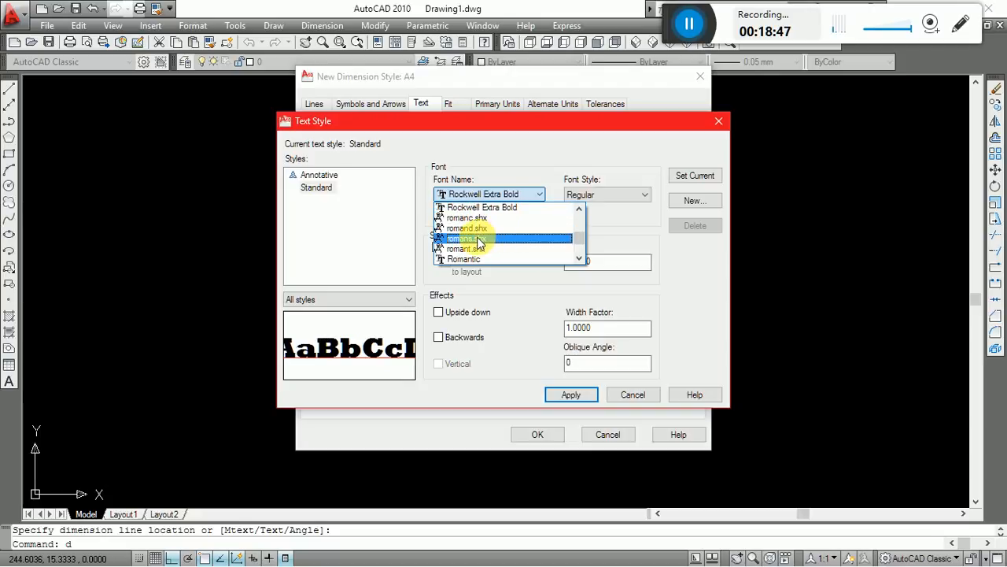
left_click(479, 241)
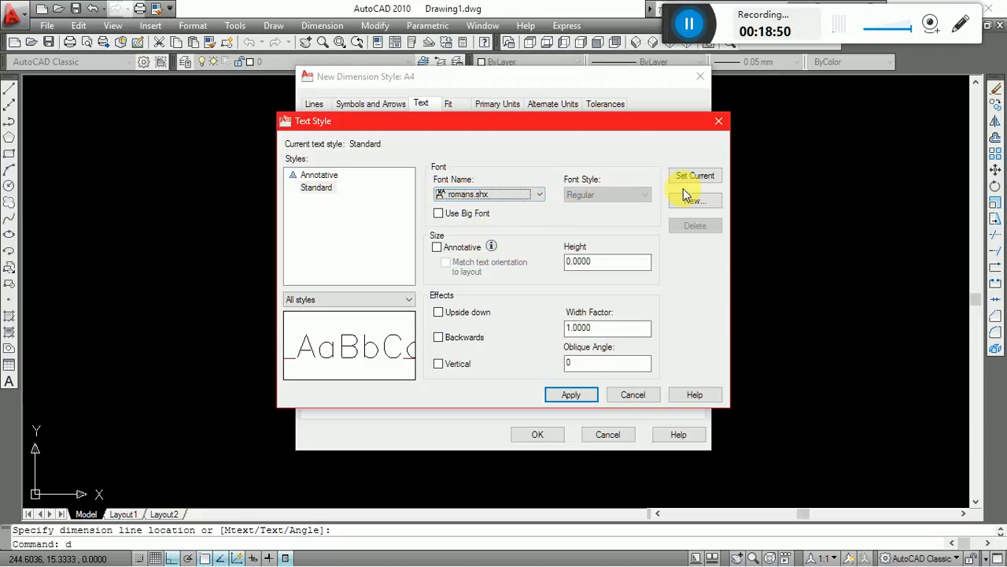
Try a width factor of 0.8 for the Standard text style and apply it.
double_click(625, 328)
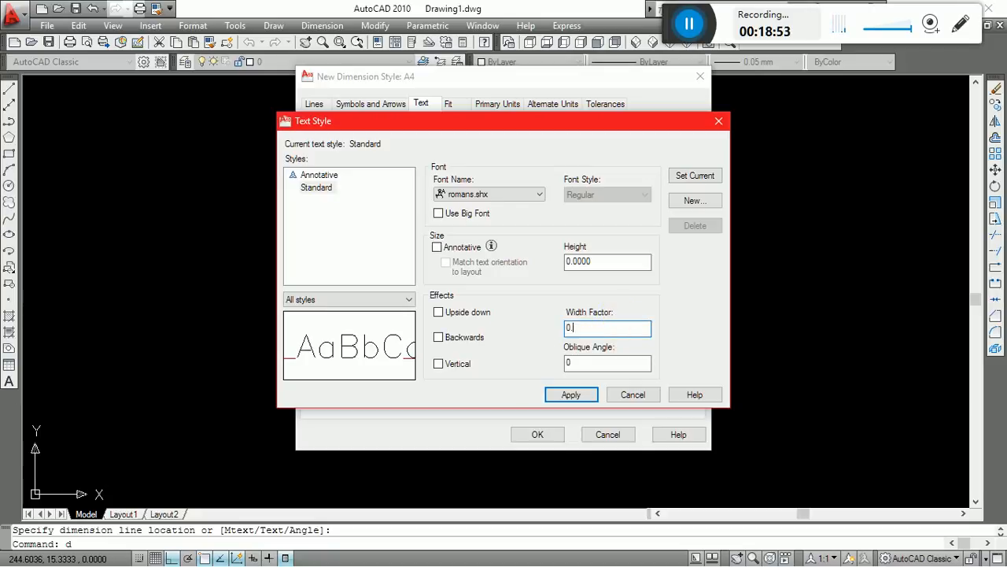
type("0.8")
key("Return")
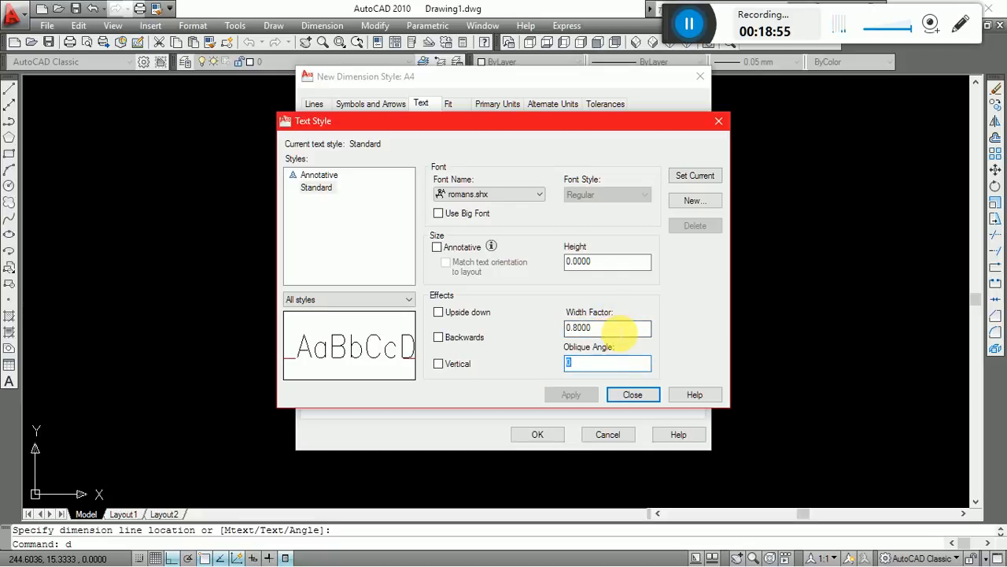
Set the Standard text style's width factor to 1, make it current with the changes saved, and return to the A4 settings.
double_click(621, 329)
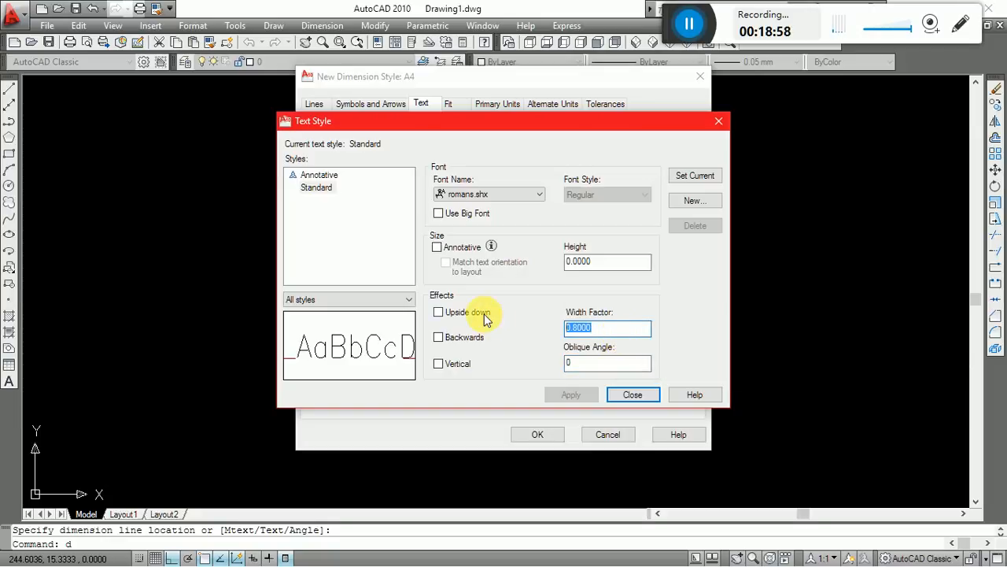
type("1")
left_click(695, 176)
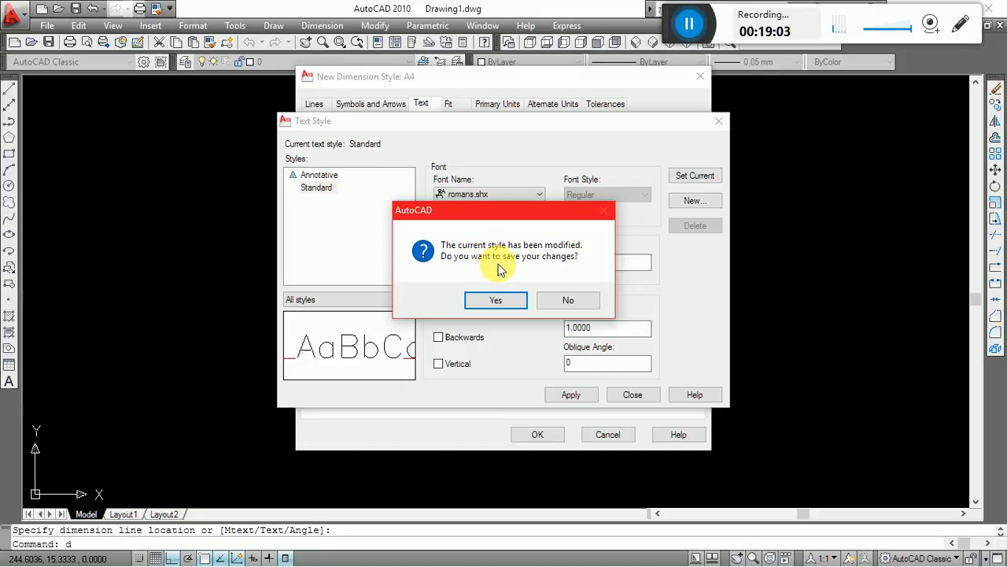
left_click(521, 302)
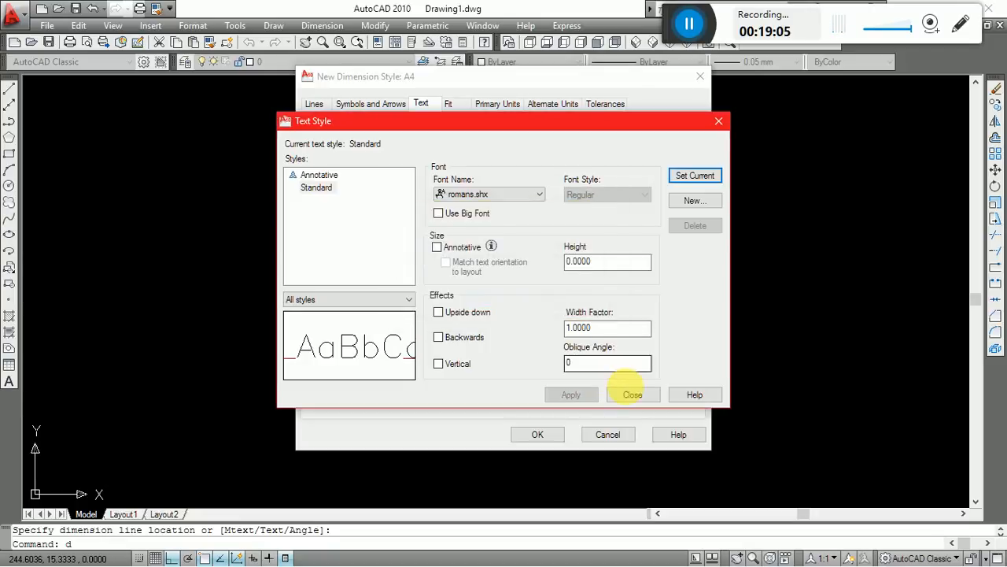
left_click(630, 395)
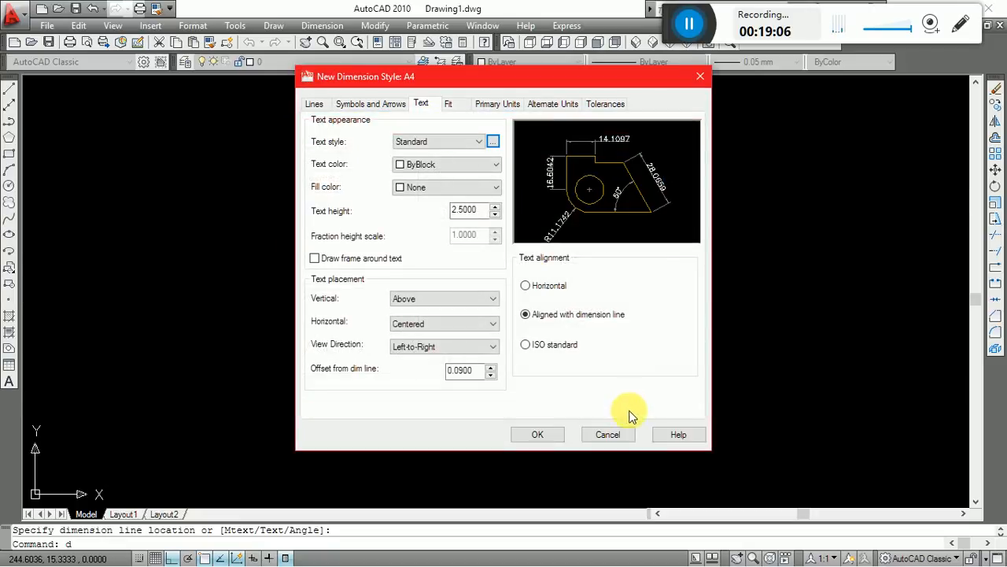
Set the A4 style's fit option so that arrows move outside the extension lines first.
left_click(458, 109)
double_click(666, 340)
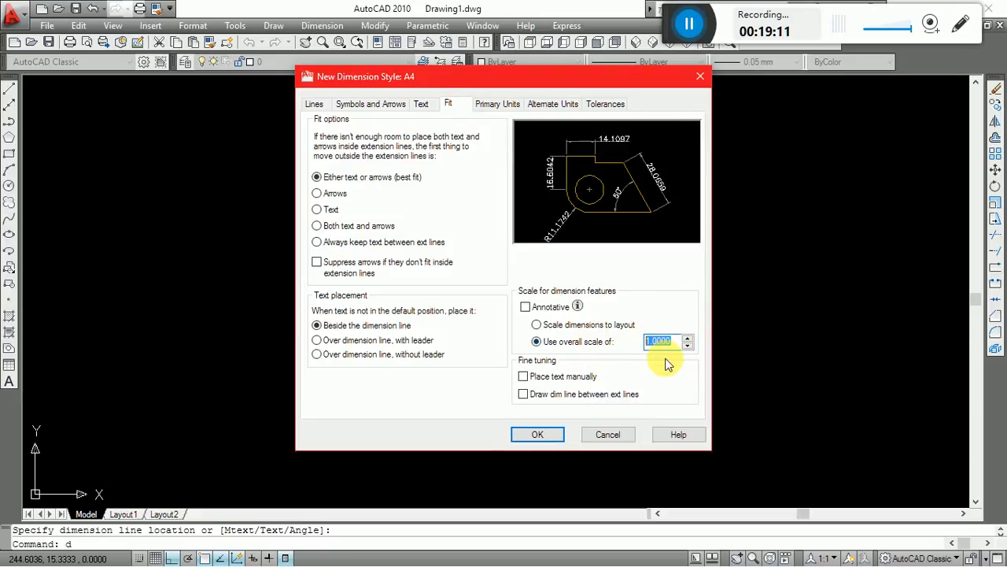
left_click(440, 196)
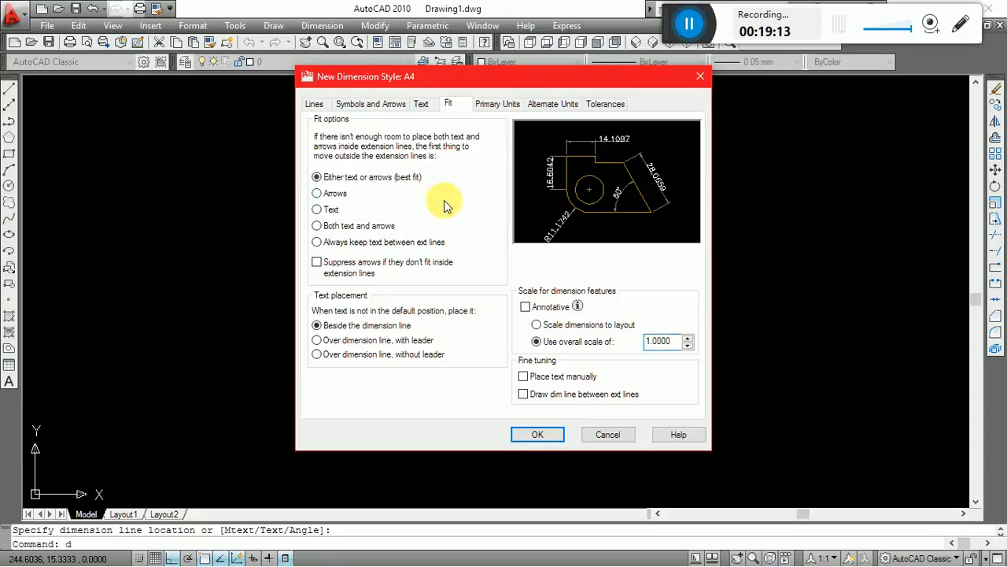
Set the A4 style's linear dimension precision to 0 and accept the new style's settings.
left_click(495, 107)
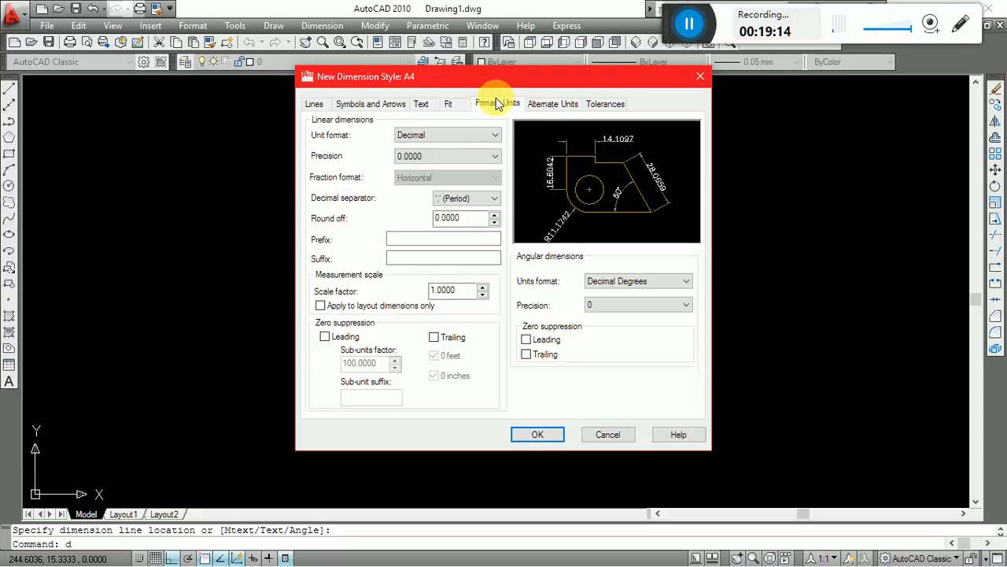
left_click(429, 157)
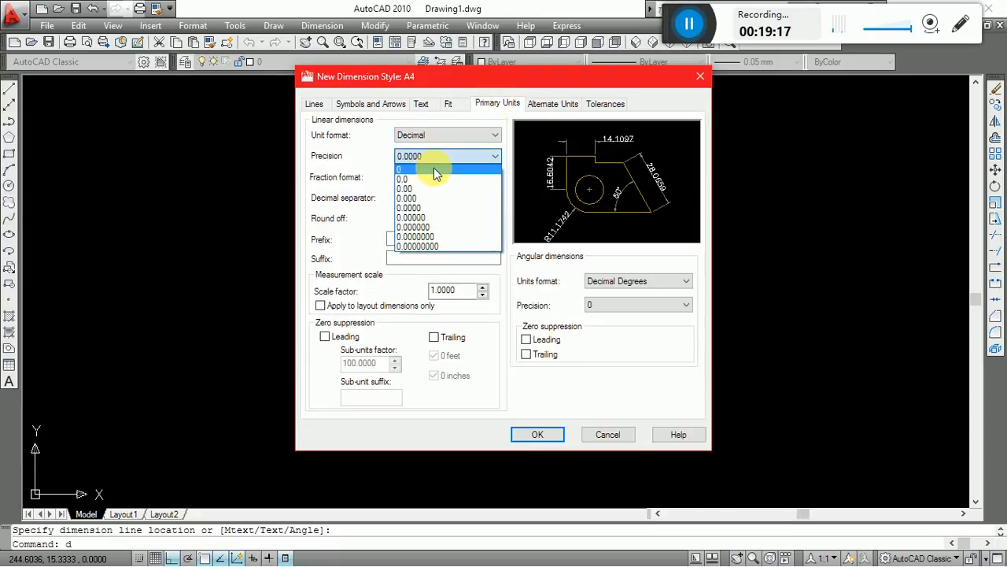
left_click(434, 169)
left_click(541, 434)
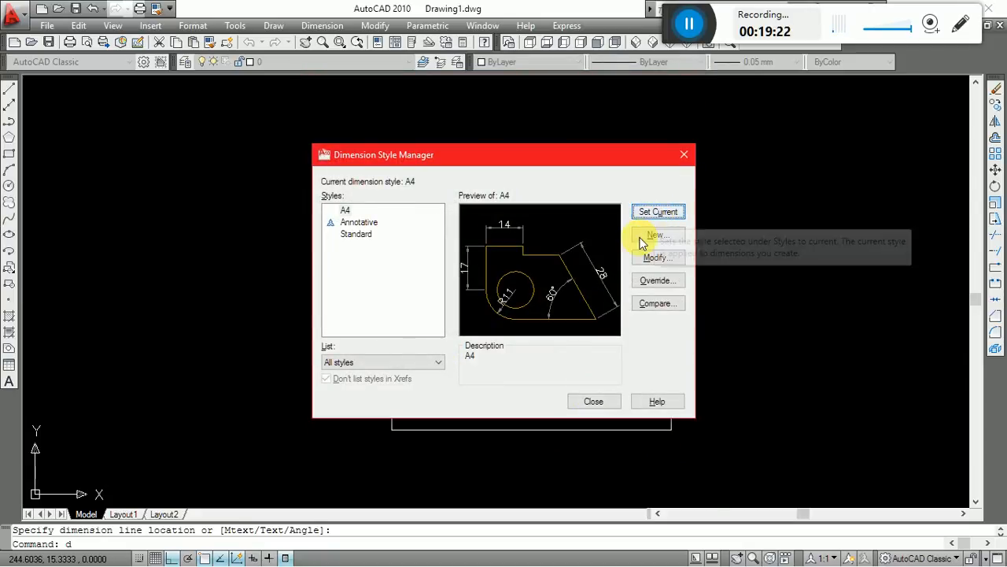
Make A4 the current dimension style and close the Dimension Style Manager.
left_click(344, 211)
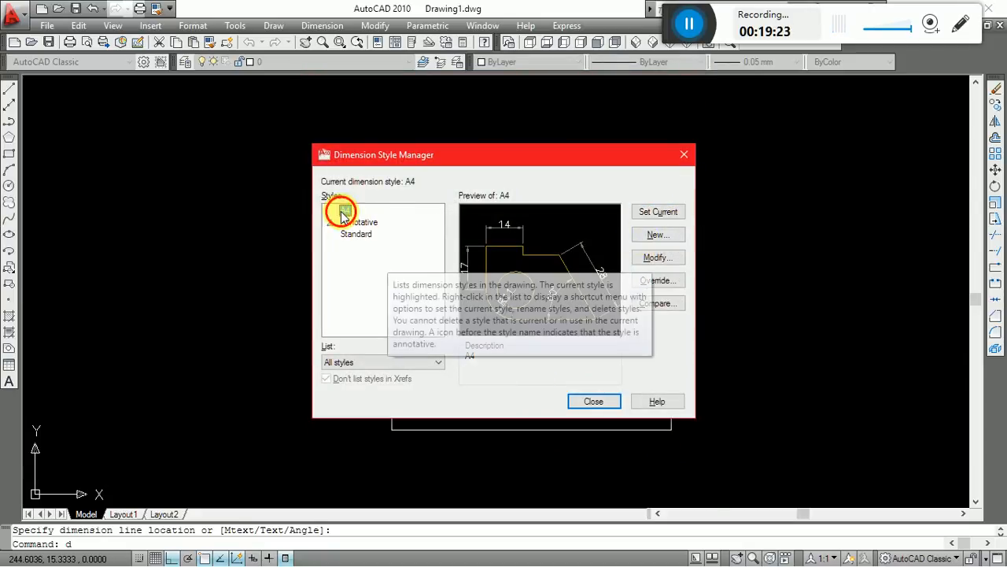
left_click(668, 215)
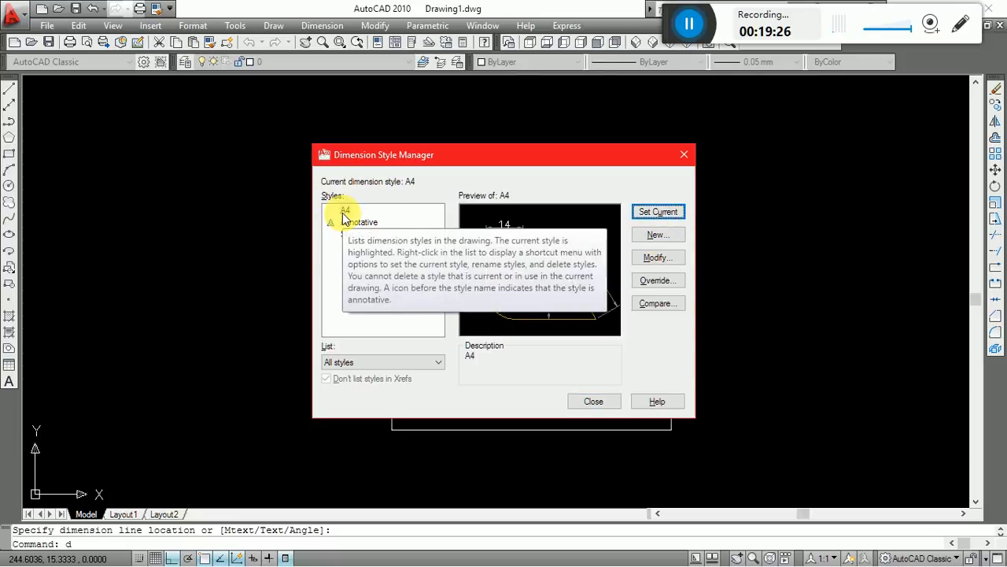
left_click(596, 403)
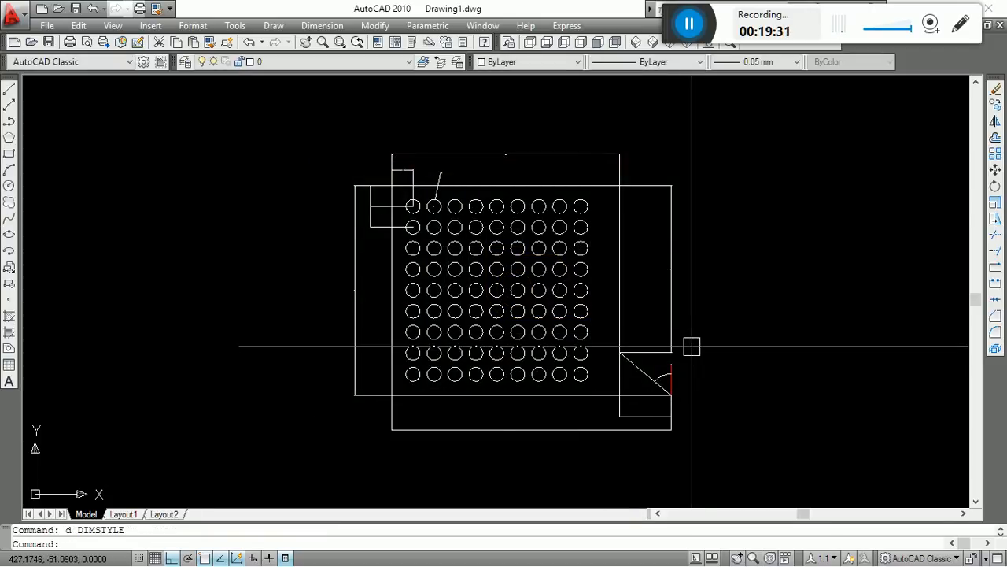
Regenerate the drawing of the dimensioned circle array.
type("re")
key("Return")
scroll(522, 429, "up", 10)
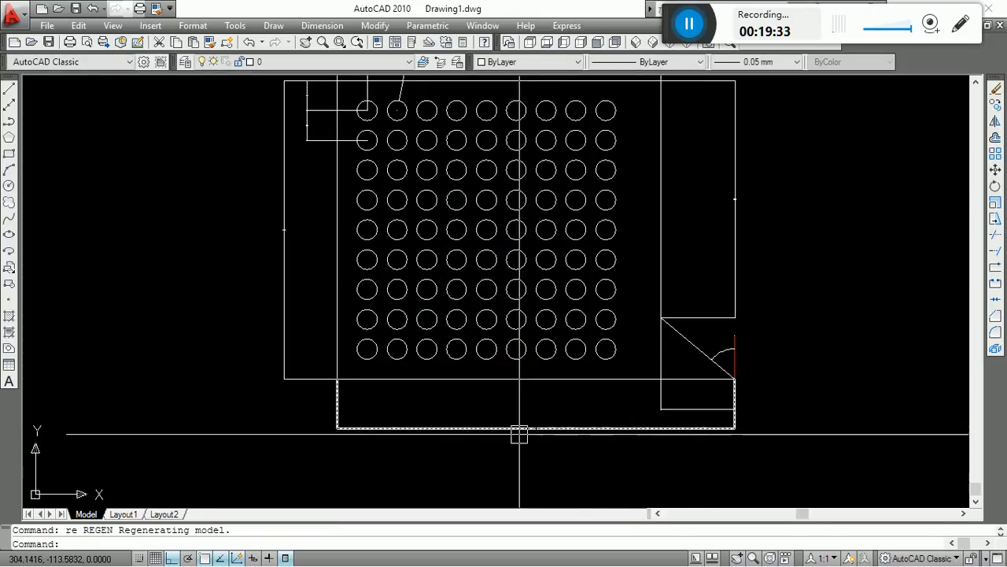
Inspect the overall horizontal dimension below the circle array, checking where its right-hand extension line meets the outline's lower corner.
left_click(612, 345)
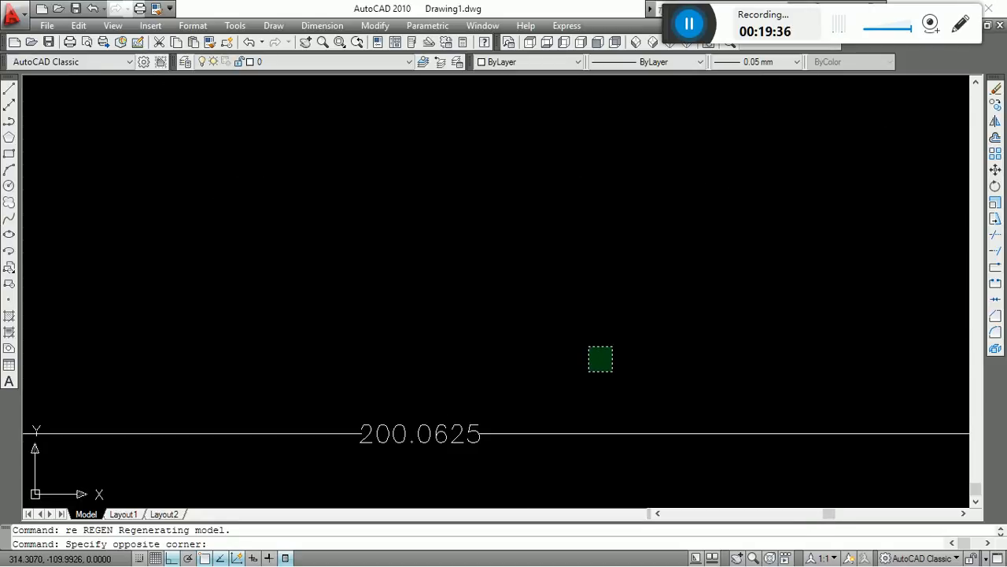
scroll(579, 385, "down", 5)
key("Escape")
left_click(574, 400)
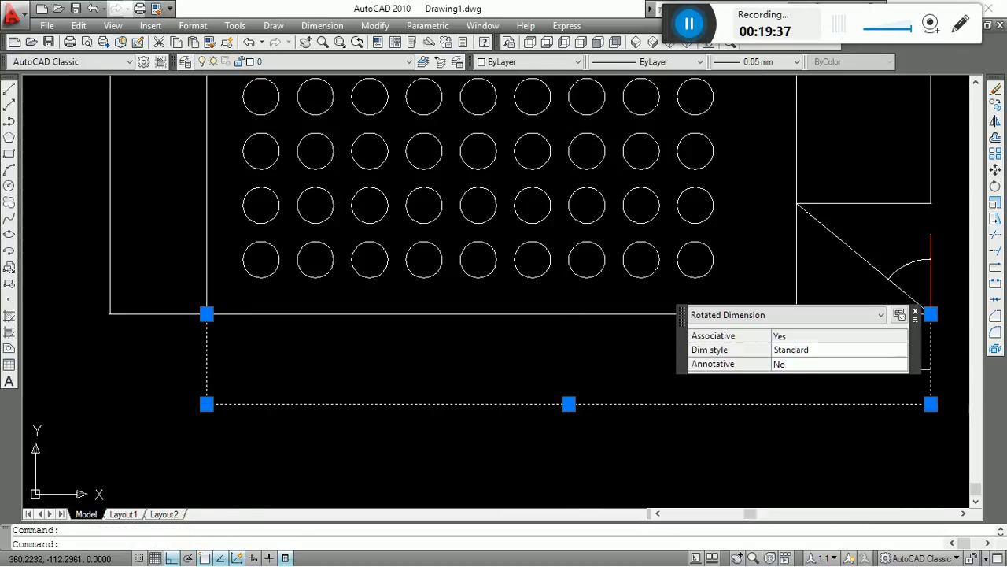
scroll(883, 406, "up", 5)
middle_click_drag(866, 413, 529, 438)
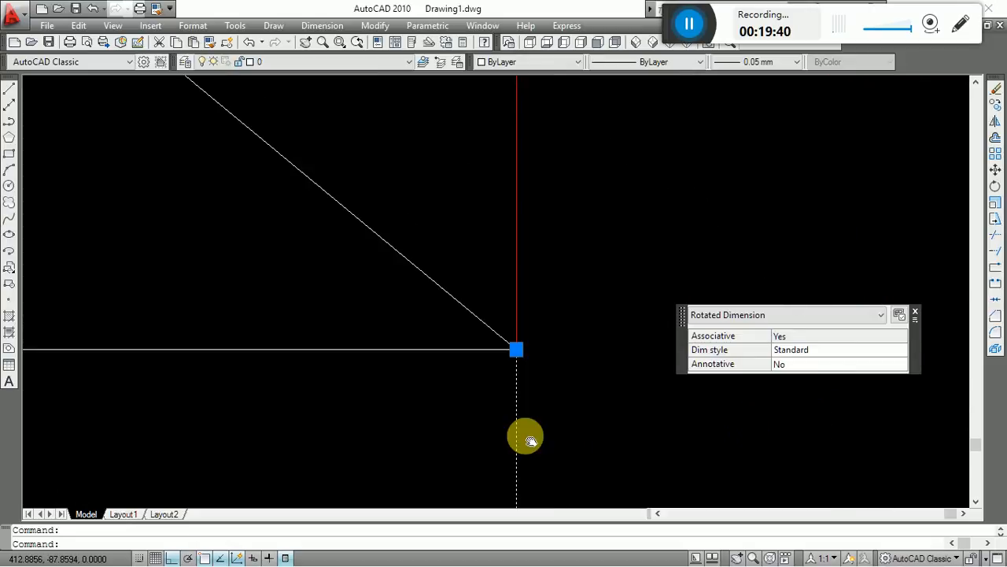
scroll(527, 343, "up", 10)
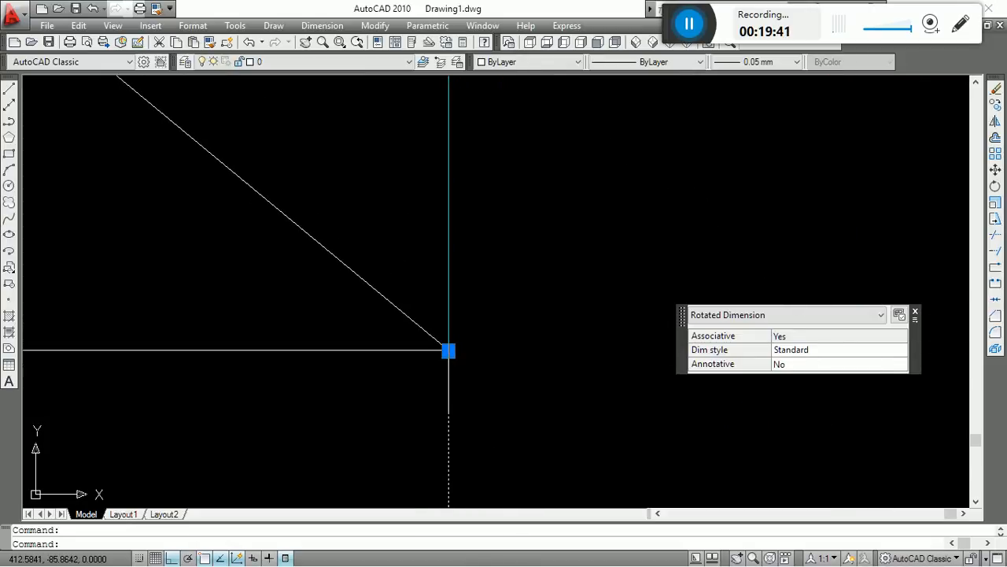
left_click(448, 351)
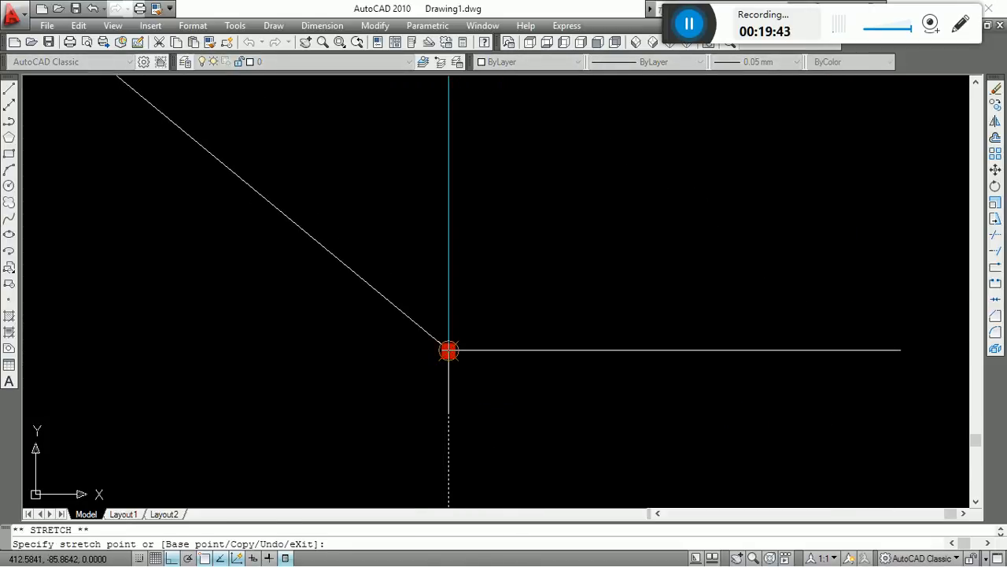
key("Escape")
Stretch the left origin point of the overall horizontal dimension below the array onto the outline's lower-left corner.
scroll(676, 292, "down", 5)
scroll(676, 292, "up", 5)
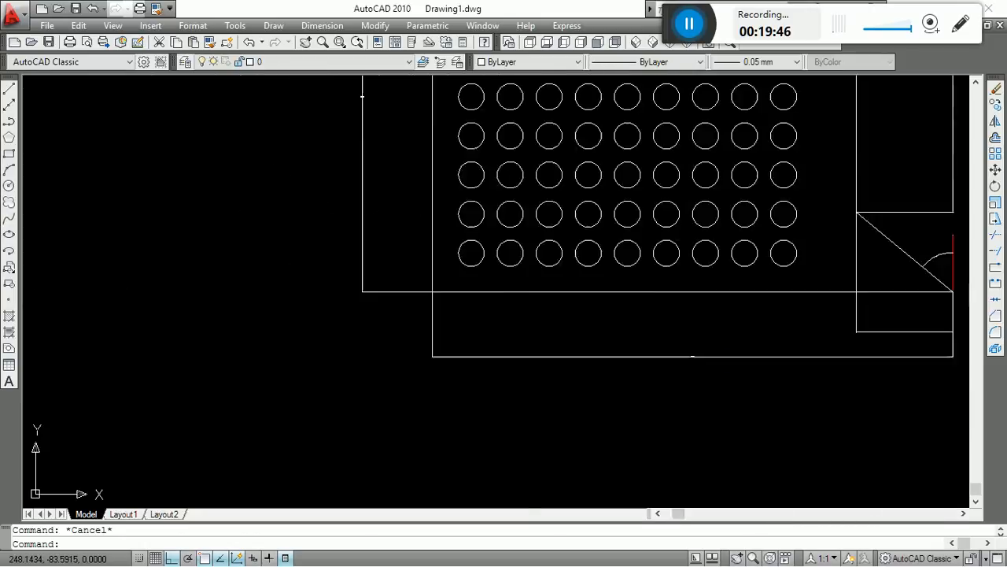
left_click(342, 299)
middle_click_drag(331, 302, 572, 349)
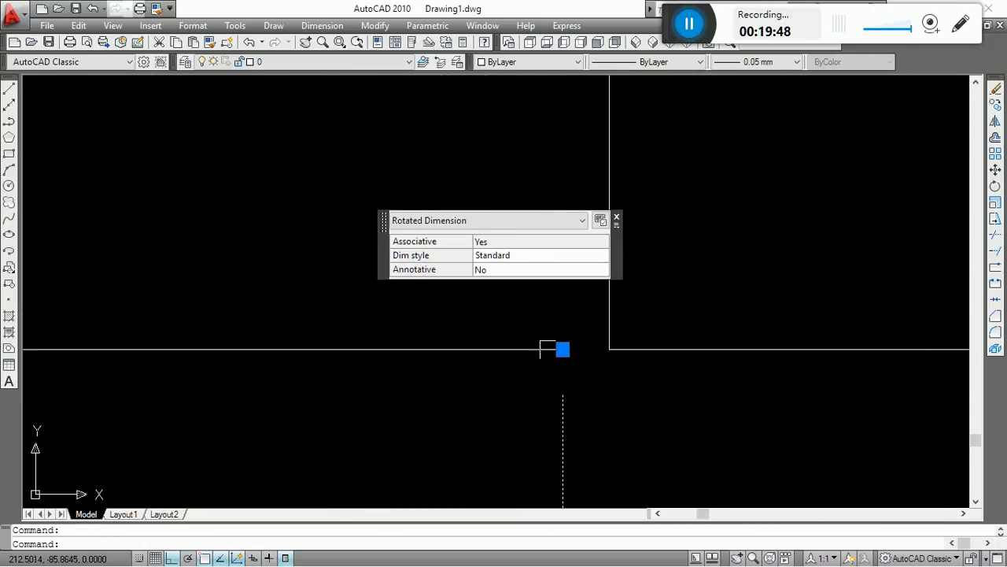
left_click(562, 349)
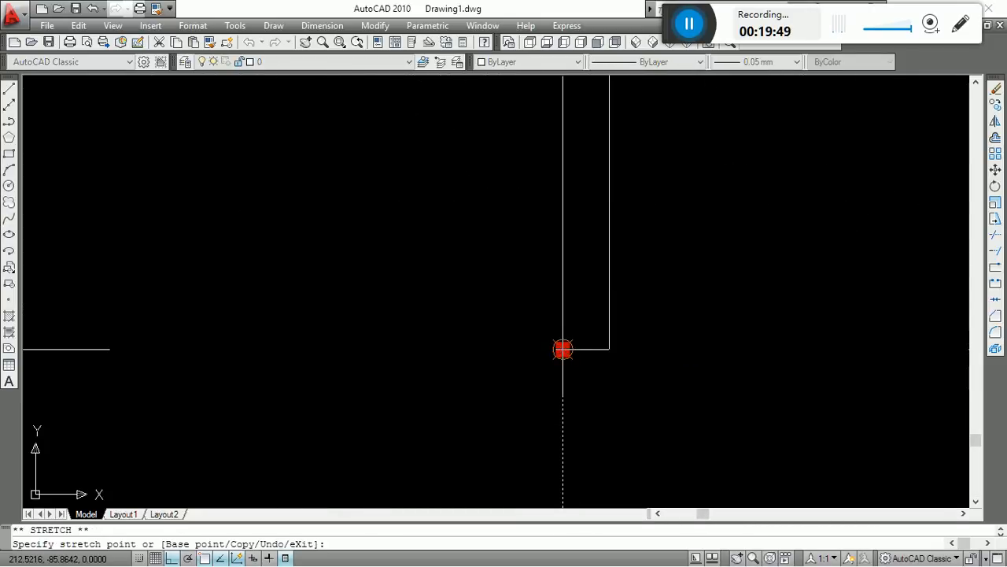
left_click(609, 348)
key("Escape")
scroll(395, 332, "down", 8)
scroll(394, 331, "down", 5)
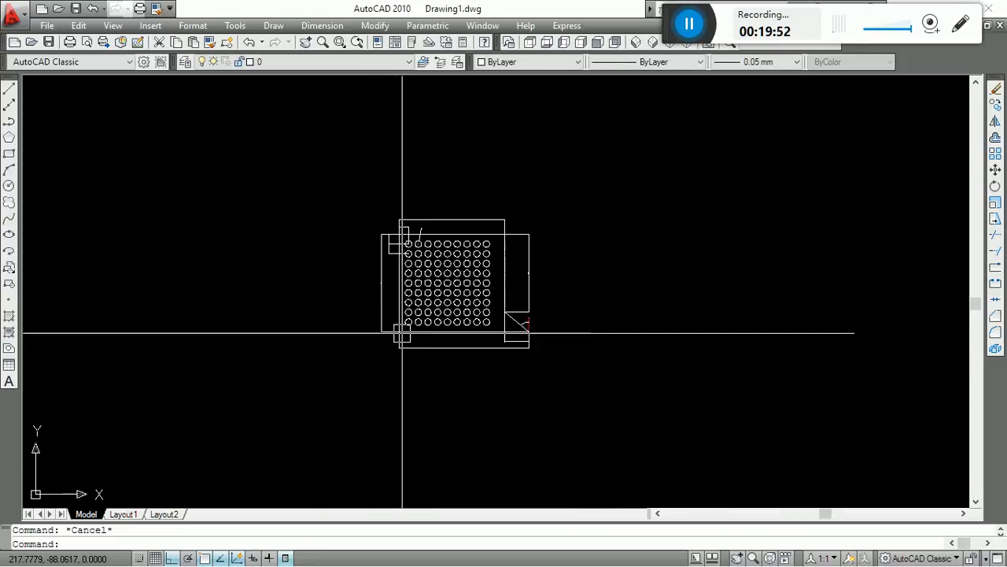
scroll(472, 311, "up", 3)
left_click(451, 368)
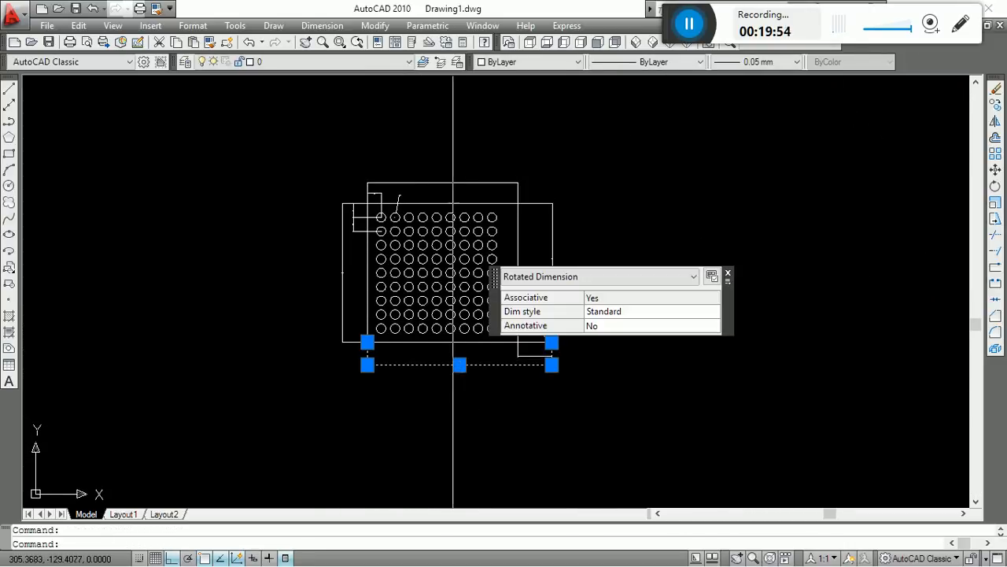
key("Escape")
Try setting the Standard dimension style's baseline spacing and extension beyond dimension lines to 1, then discard the changes.
middle_click_drag(461, 345, 513, 377)
scroll(520, 376, "up", 2)
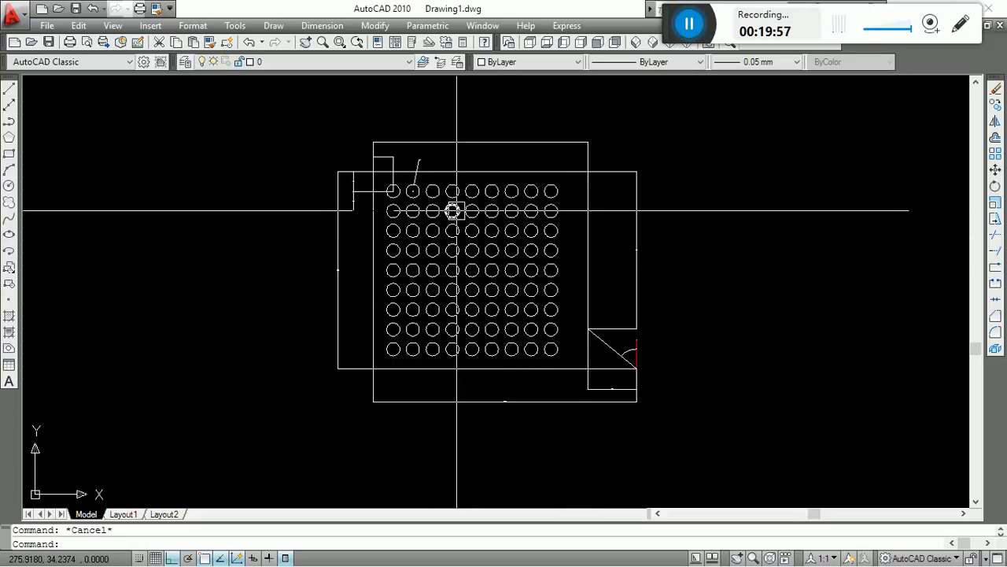
type("d")
key("Return")
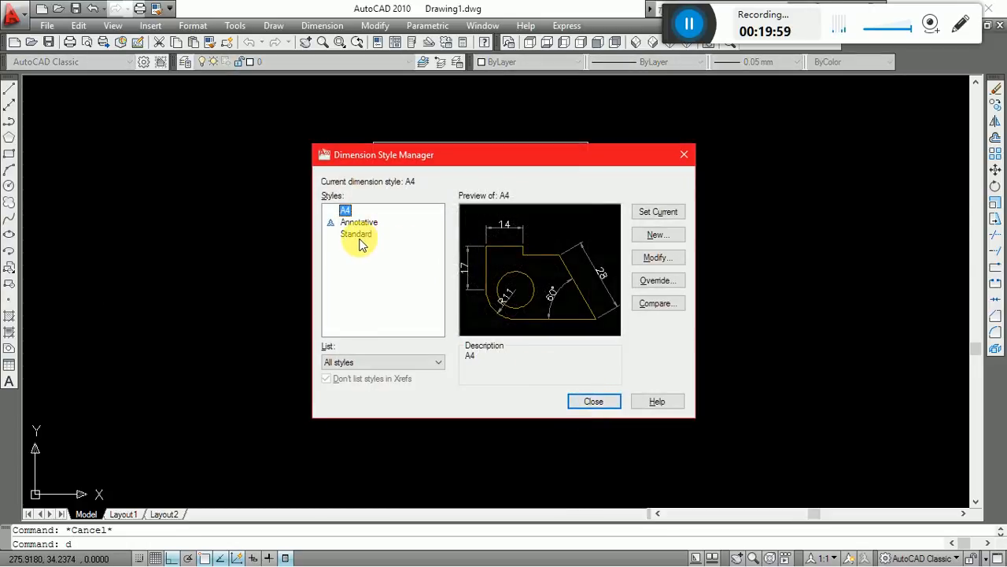
left_click(358, 240)
left_click(659, 258)
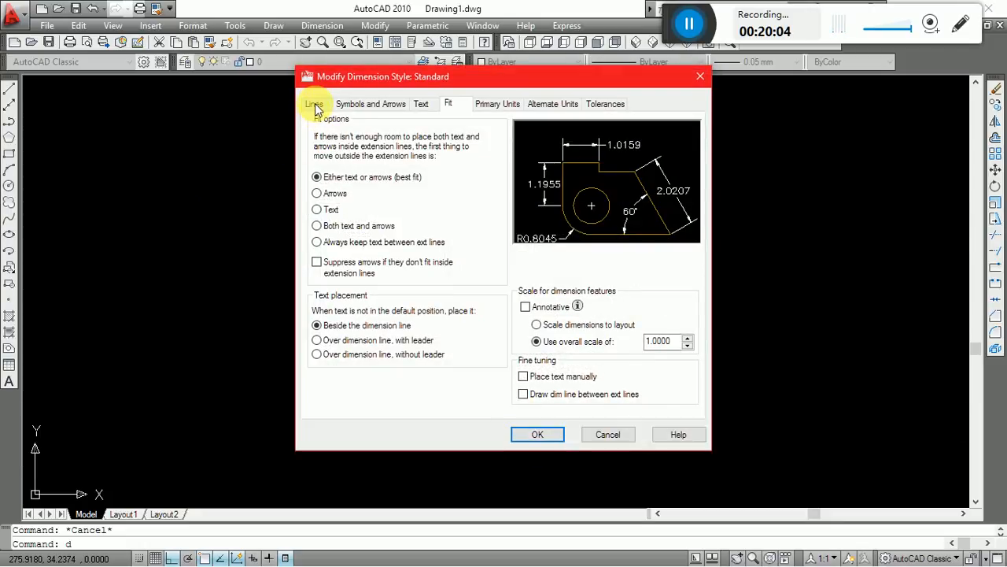
left_click(315, 104)
double_click(471, 224)
type("1")
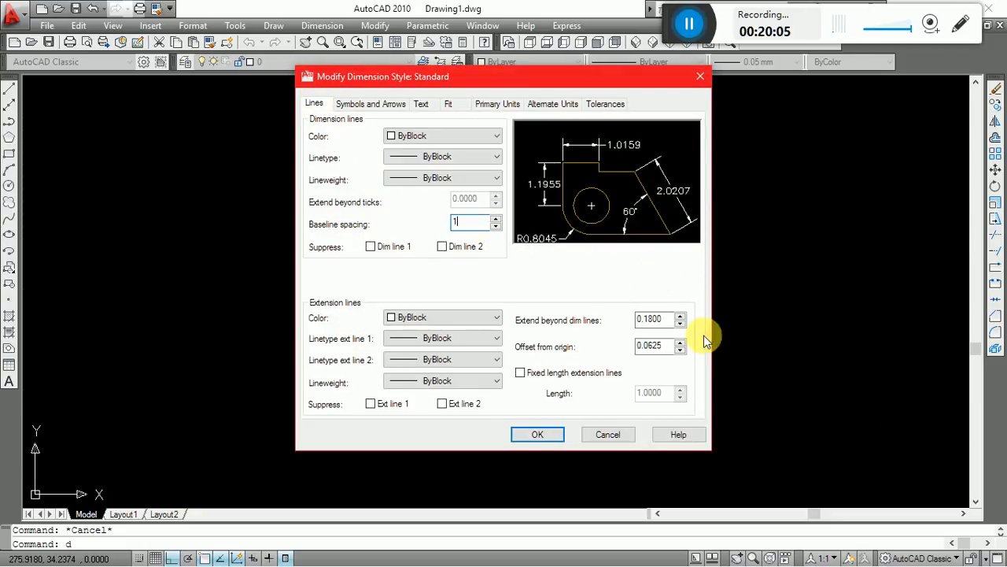
double_click(650, 319)
type("1")
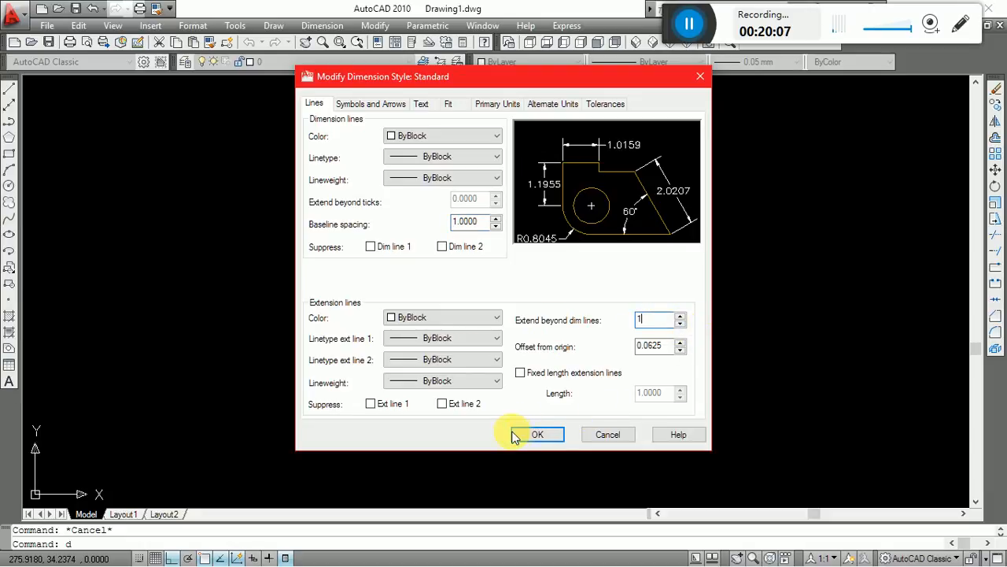
left_click(597, 434)
Make A4 the current dimension style again and regenerate the drawing.
left_click(345, 211)
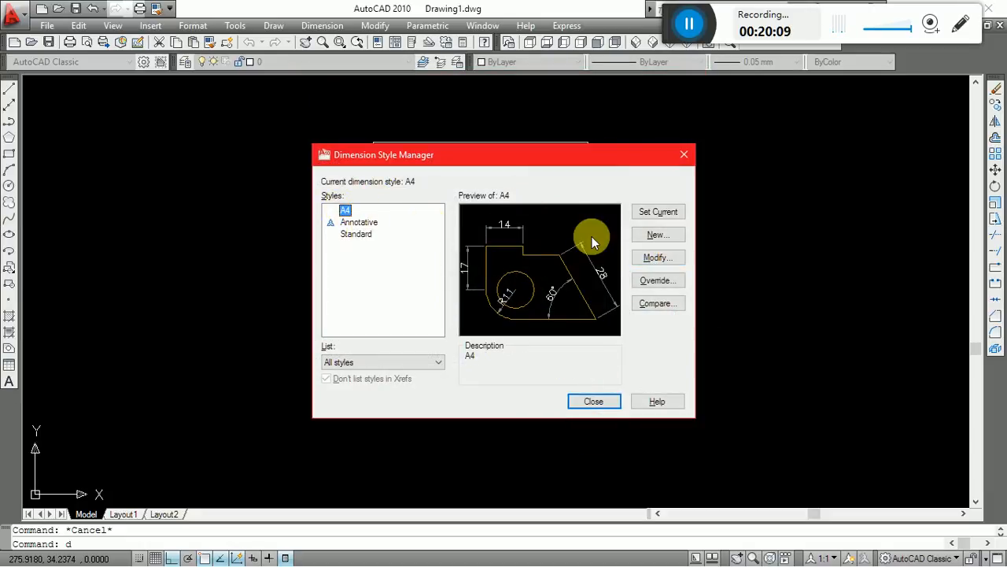
left_click(592, 401)
type("re")
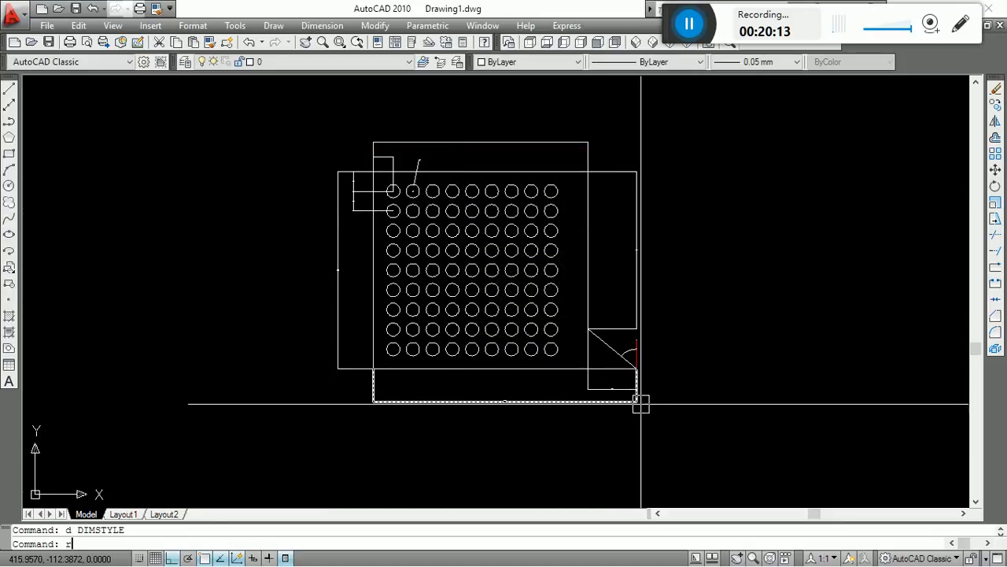
key("Return")
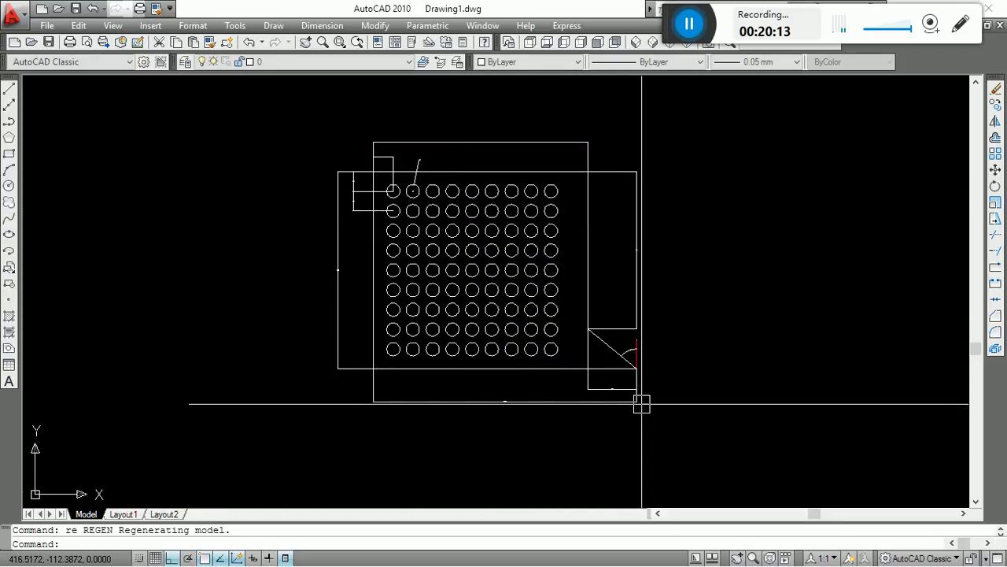
Select the two horizontal dimensions below the outline and open their full properties at the dimension style setting.
left_click(559, 434)
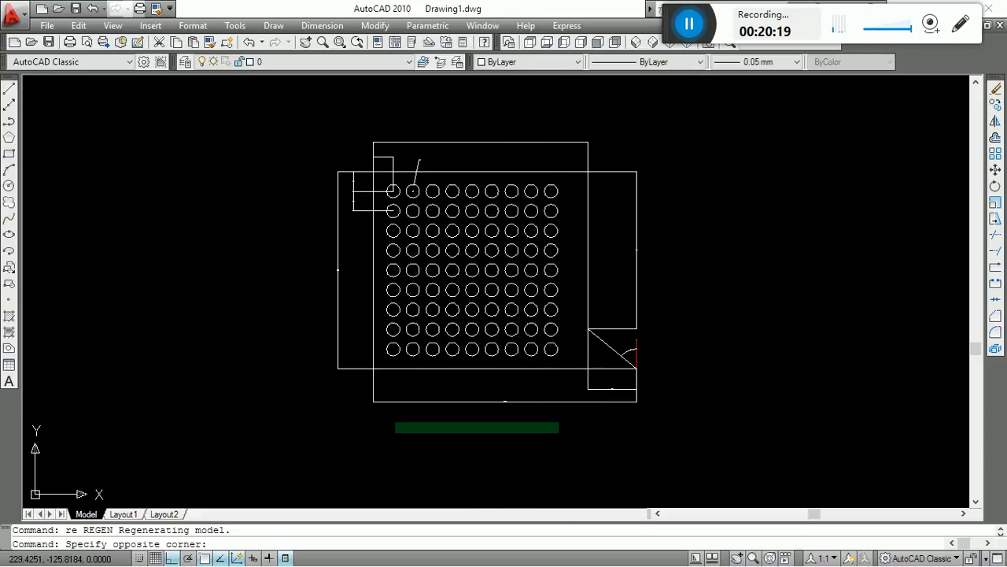
left_click(389, 385)
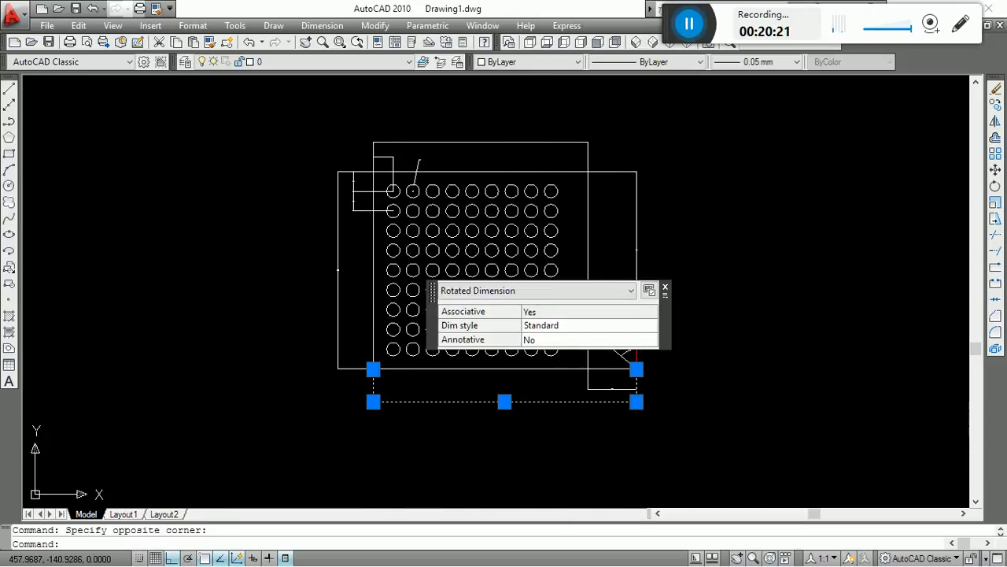
left_click(696, 442)
left_click(480, 382)
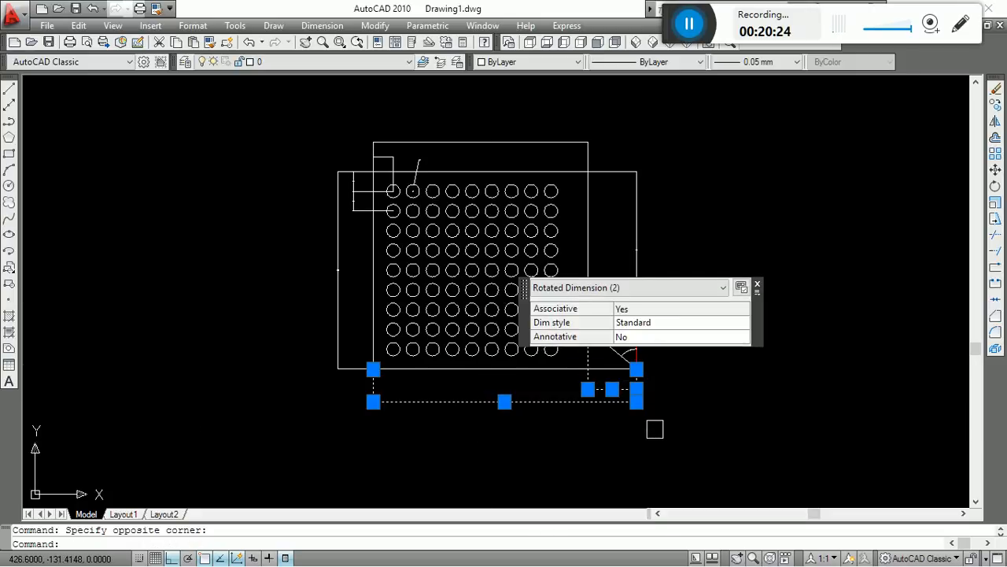
right_click(609, 393)
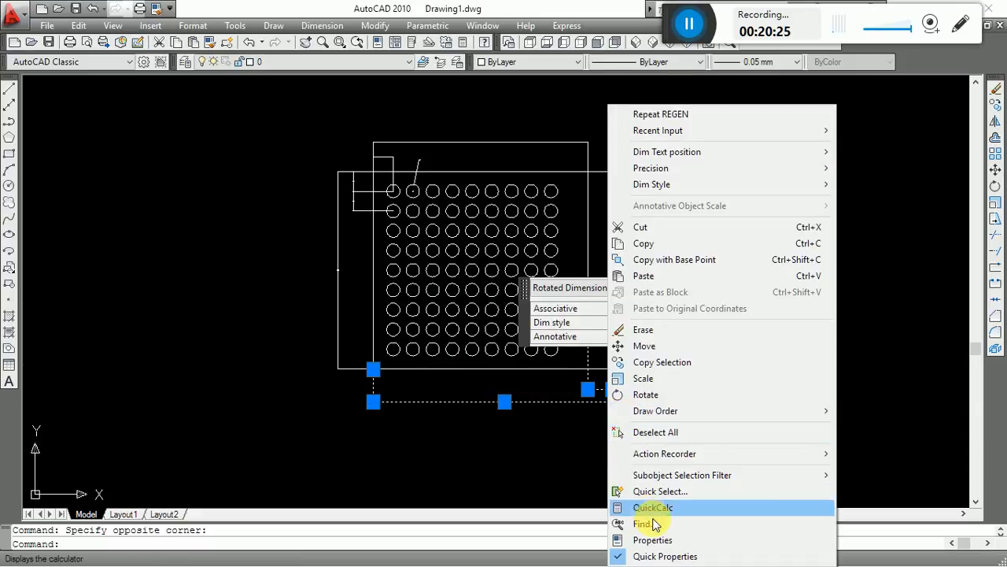
left_click(670, 541)
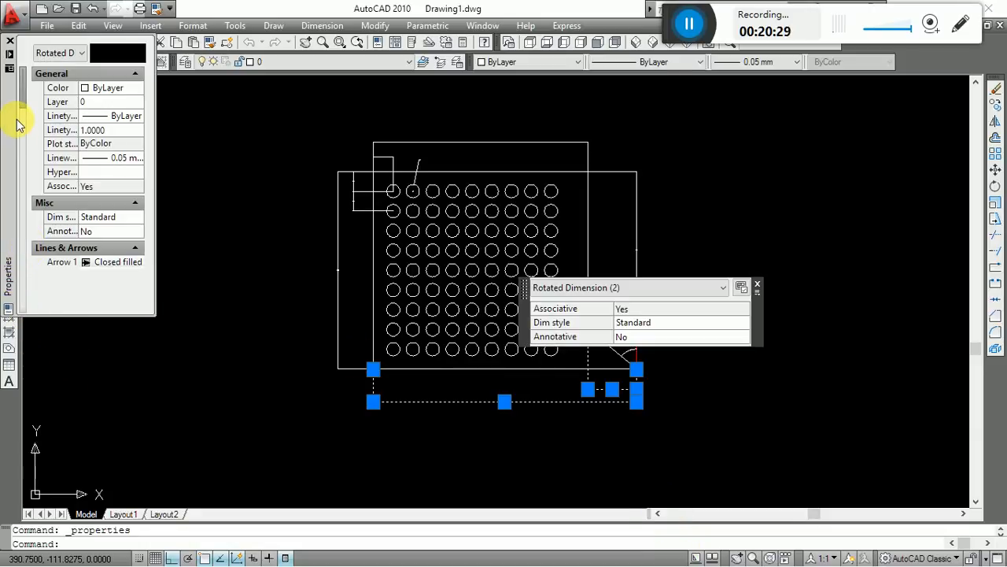
left_click(123, 221)
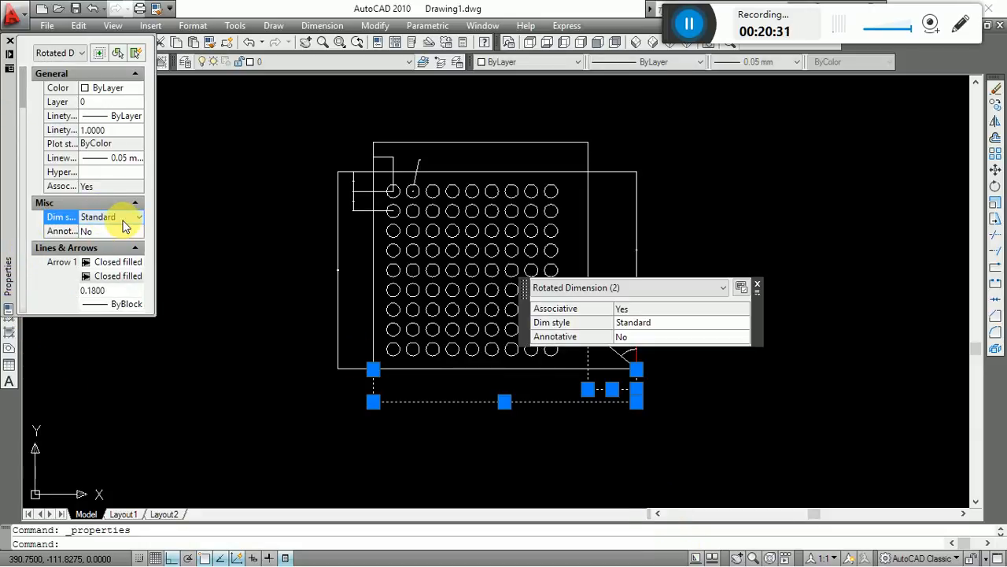
left_click(757, 286)
mouse_move(5, 125)
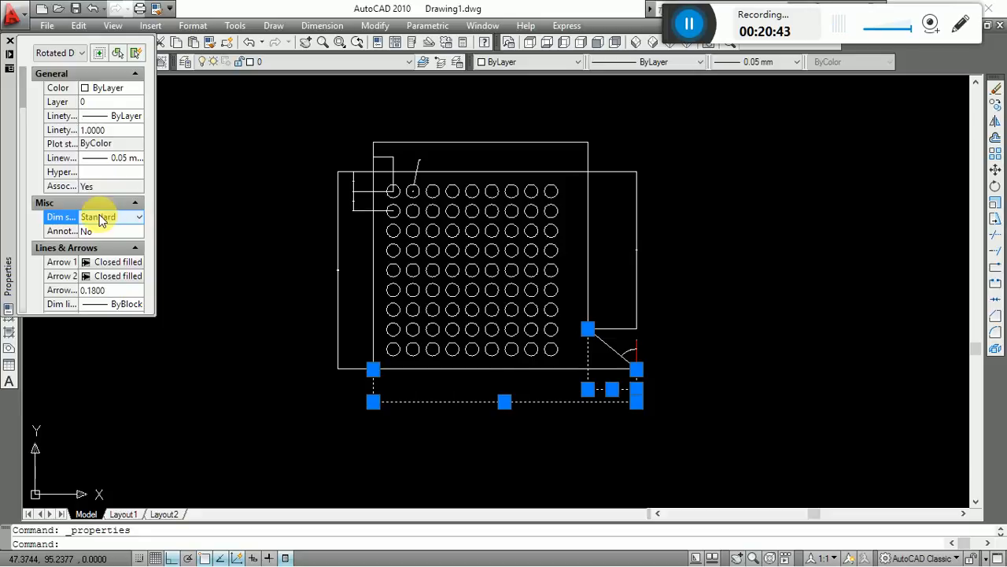
Assign the A4 dimension style to the two horizontal dimensions below the outline and clear the selection.
left_click(740, 472)
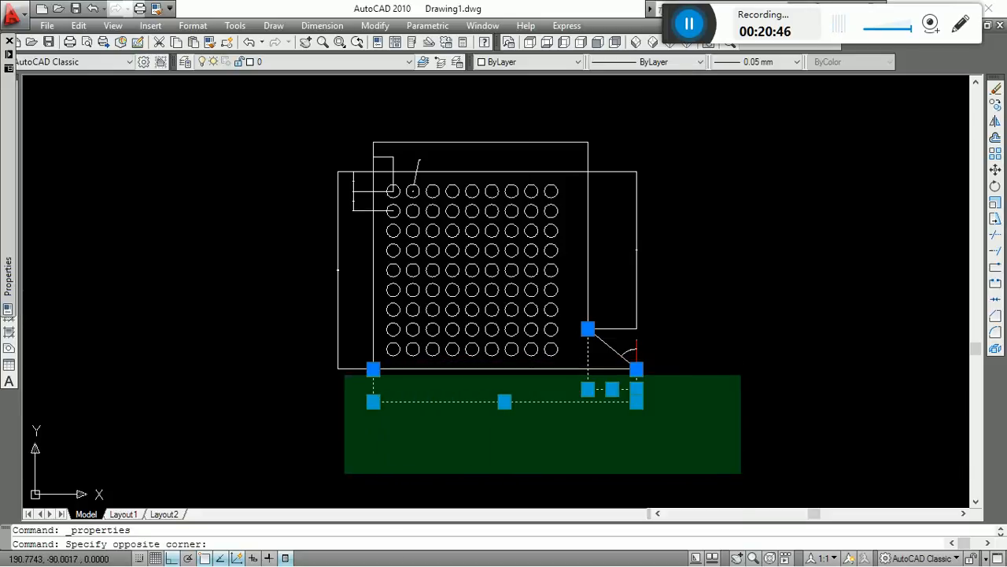
left_click(323, 378)
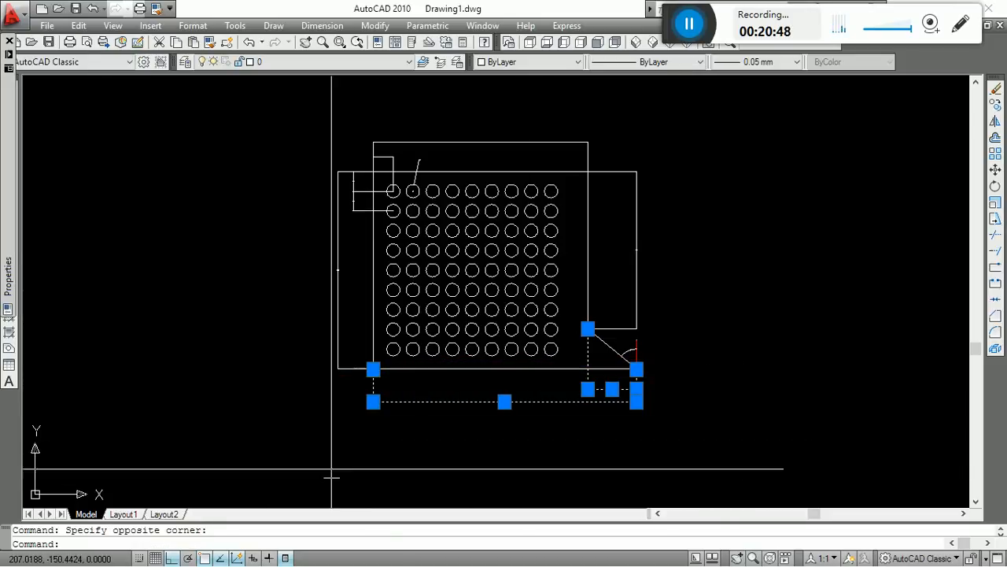
right_click(386, 423)
left_click(512, 540)
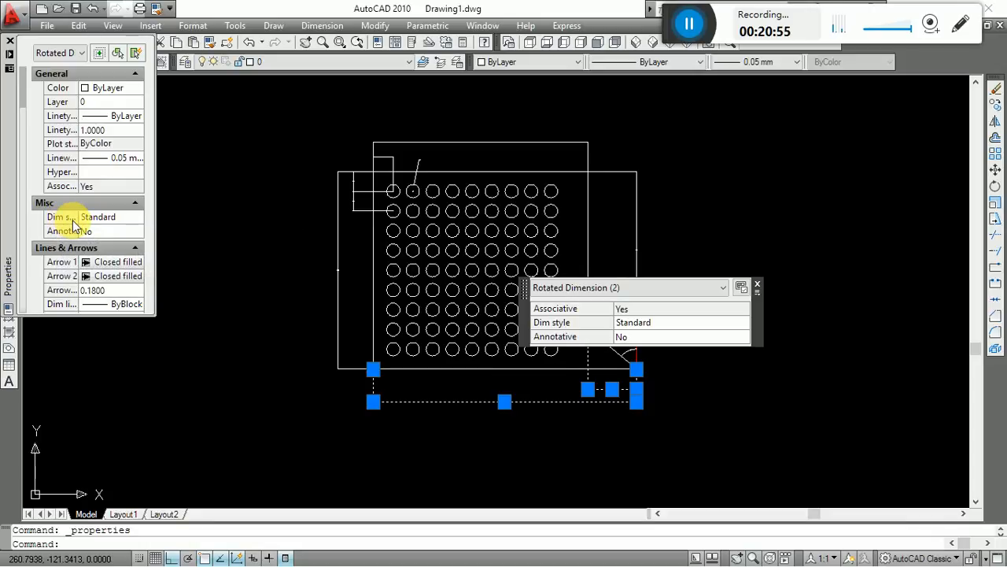
left_click(107, 217)
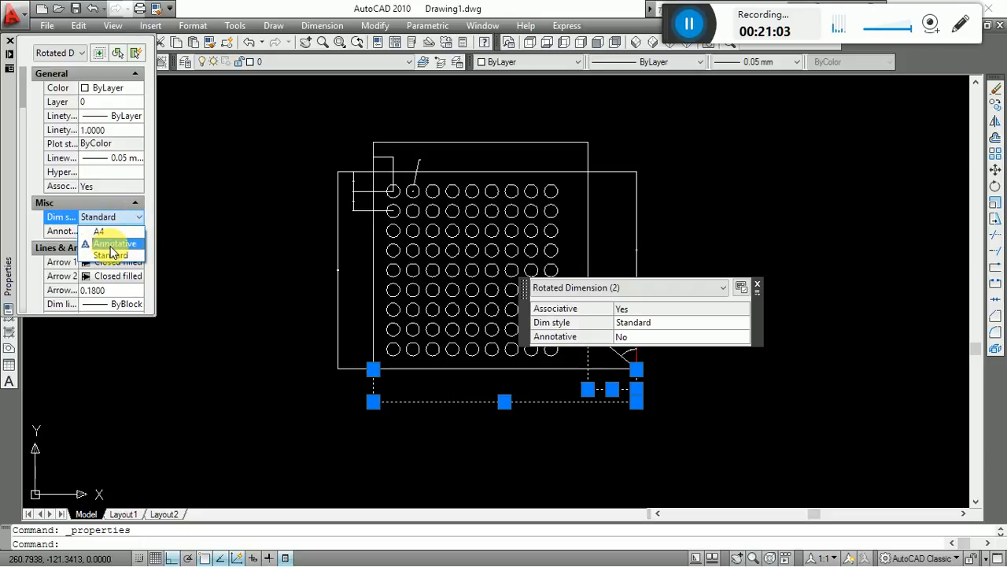
left_click(103, 233)
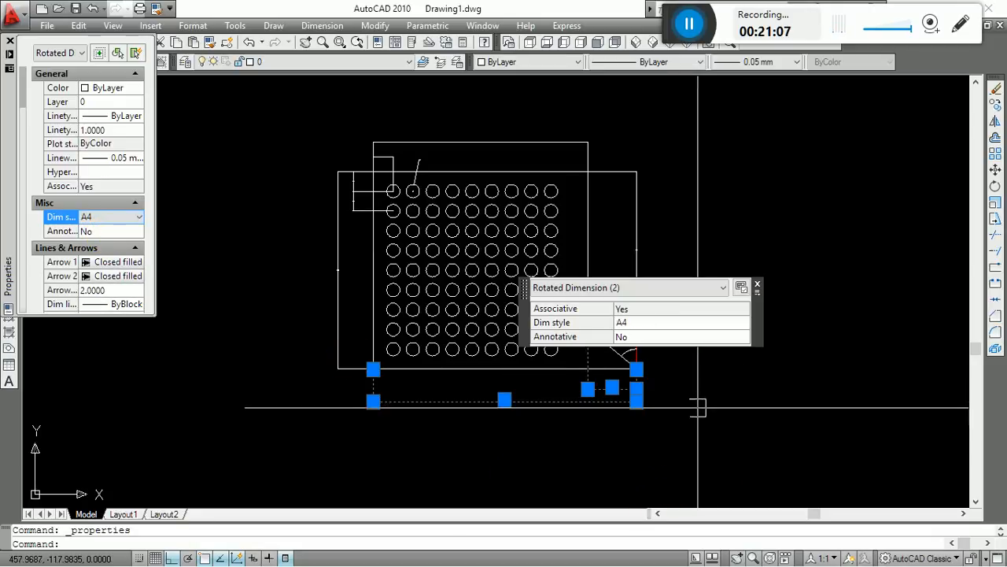
left_click(697, 437)
left_click(636, 461)
key("Escape")
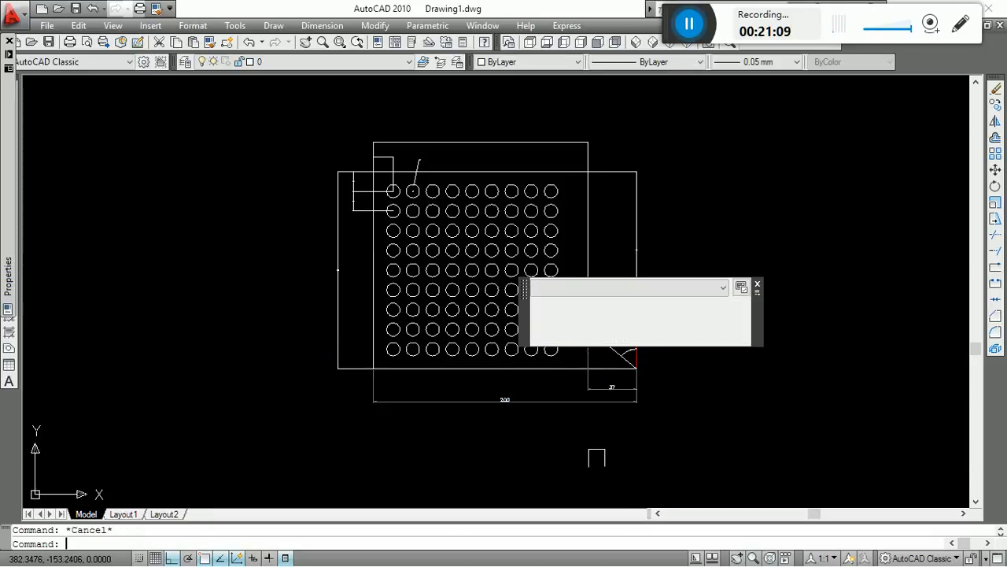
Examine the text size, arrows and extension lines of the two restyled dimensions below the outline.
scroll(598, 446, "up", 4)
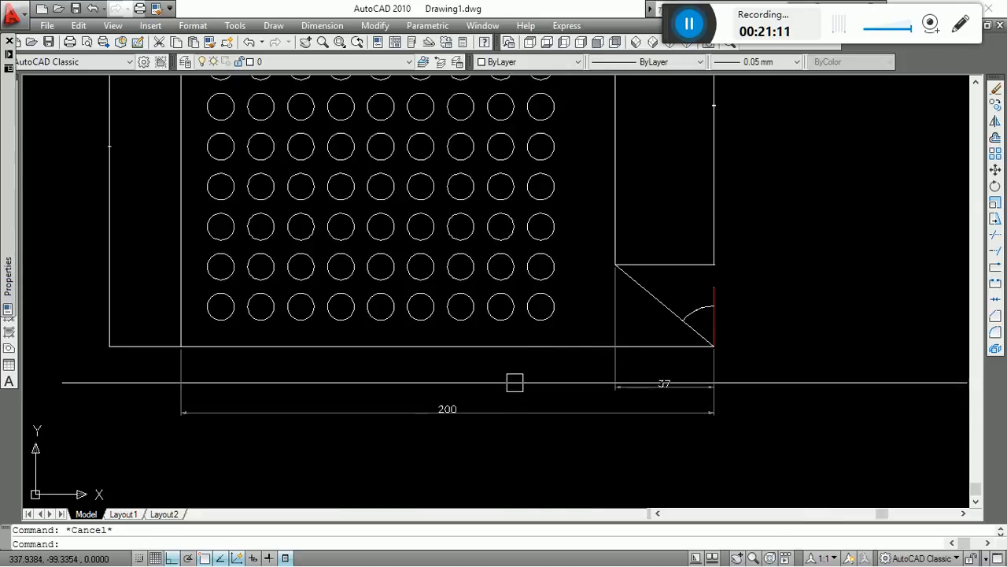
middle_click_drag(512, 350, 540, 418)
scroll(541, 415, "down", 3)
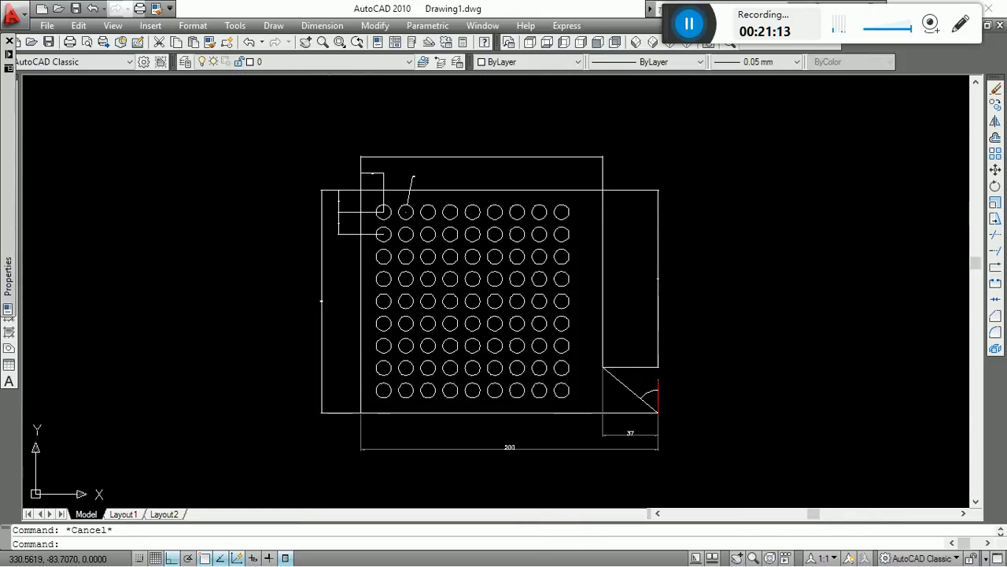
scroll(541, 404, "up", 2)
scroll(535, 348, "down", 2)
scroll(540, 422, "up", 1)
scroll(535, 326, "up", 1)
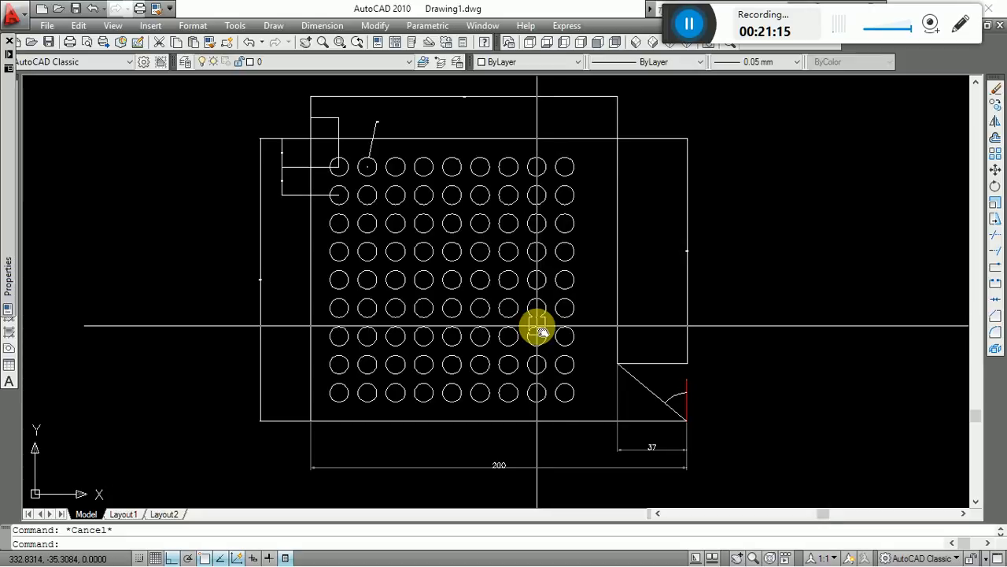
scroll(532, 326, "down", 2)
scroll(522, 326, "up", 1)
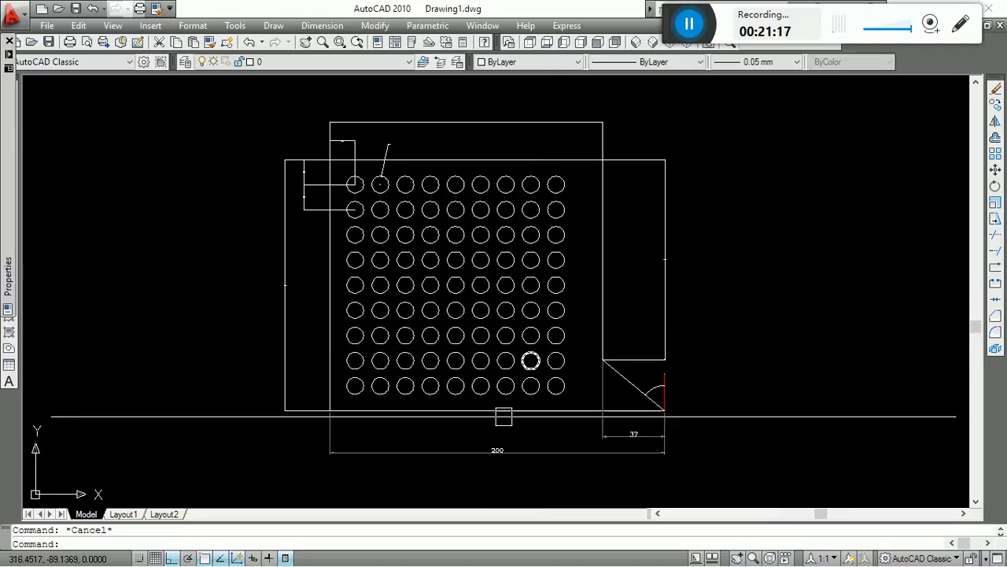
Match the properties of the 200 dimension onto the 150 dimension and both vertical 15 dimensions beside the outline.
type("m")
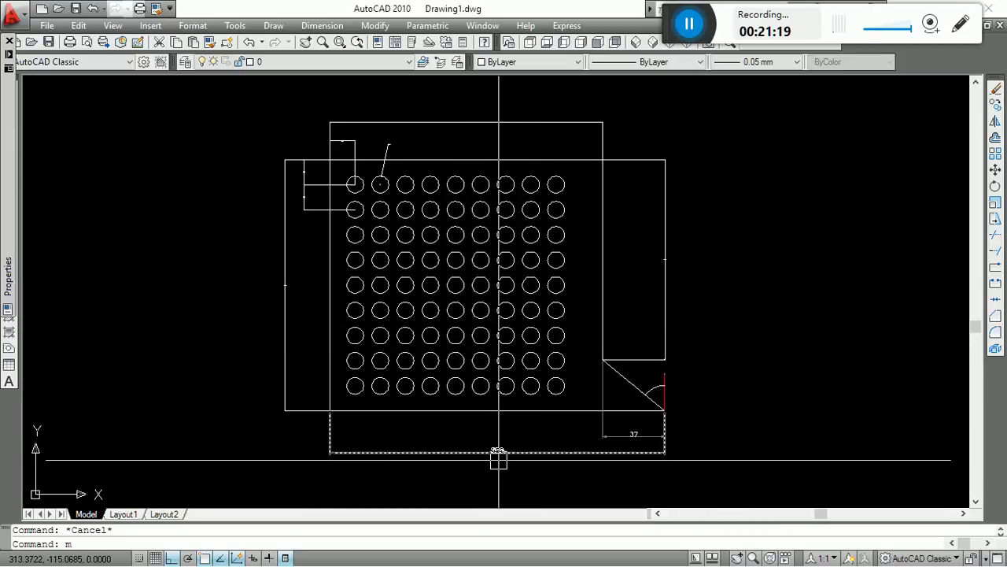
type("a")
key("Return")
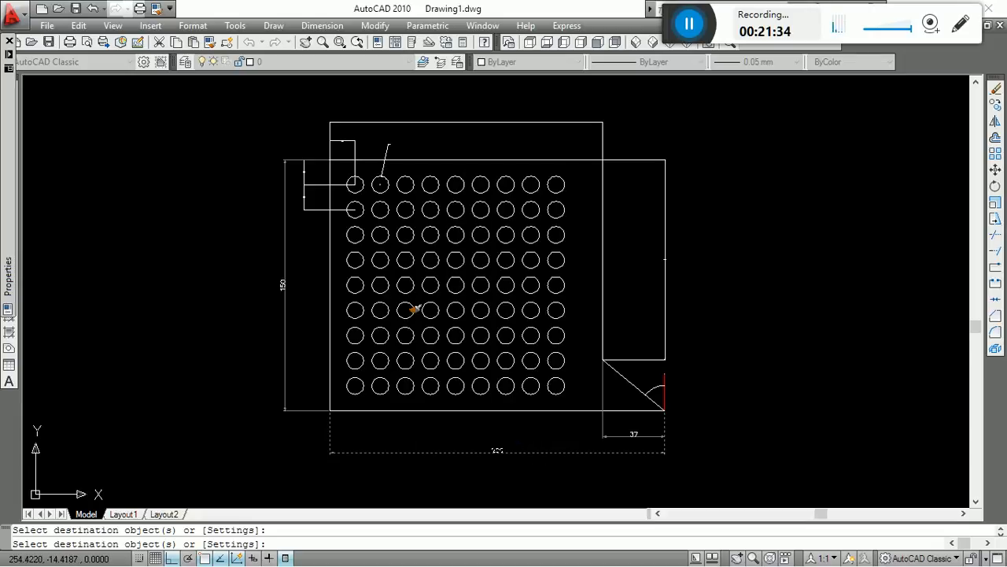
scroll(330, 236, "up", 3)
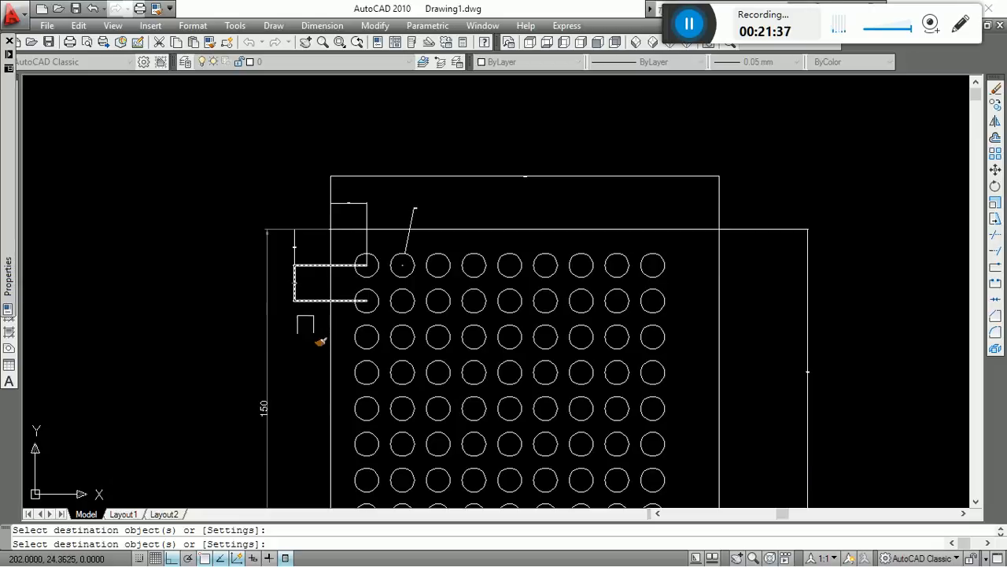
left_click(309, 339)
left_click(211, 190)
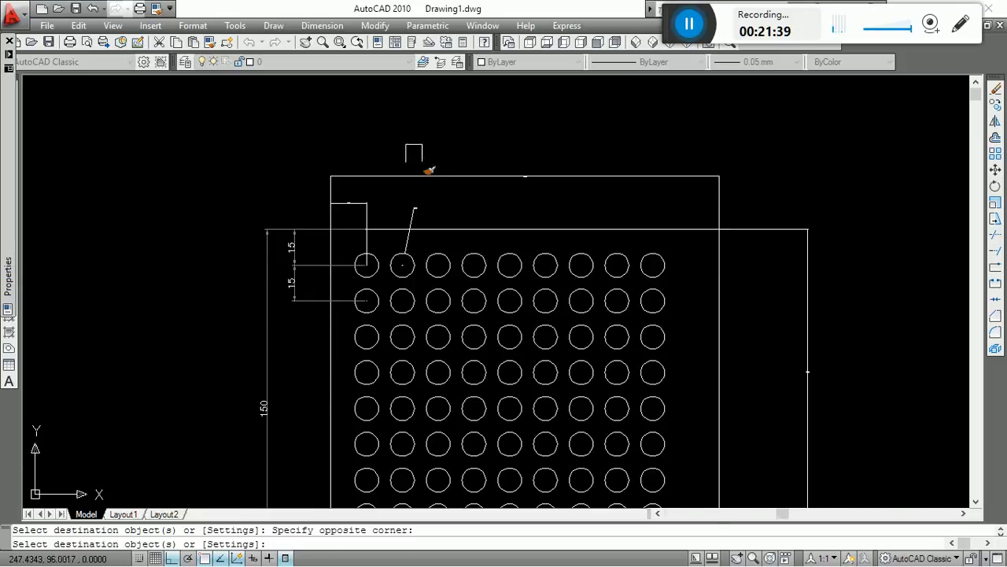
Match the same properties onto the 163, horizontal 15 and circle diameter dimensions at the outline's upper edge.
scroll(439, 149, "up", 5)
left_click(660, 129)
left_click(41, 334)
scroll(560, 235, "down", 3)
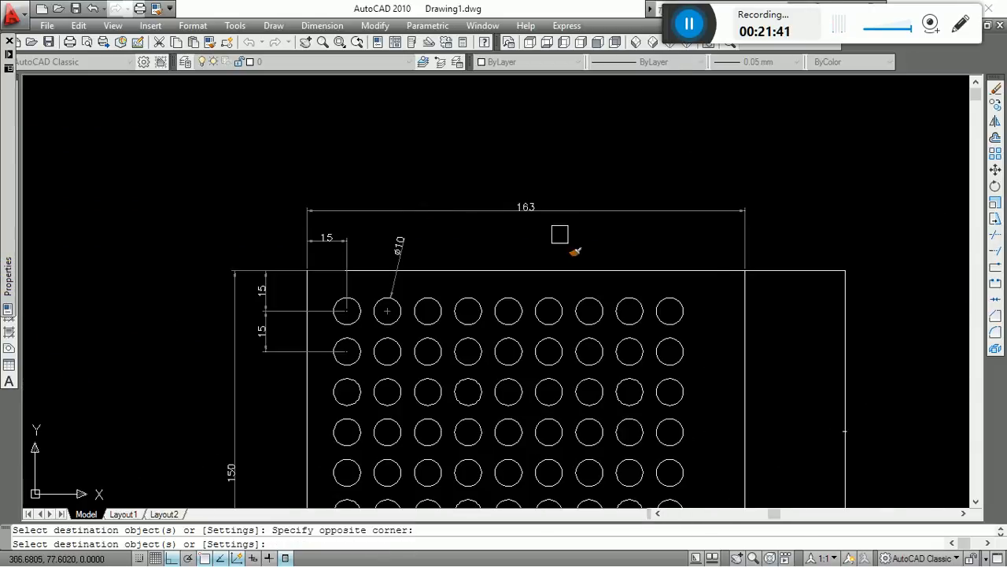
Match the same properties onto the vertical 119 dimension and the angular dimension at the slanted corner.
left_click(845, 431)
scroll(758, 191, "down", 3)
scroll(811, 313, "up", 2)
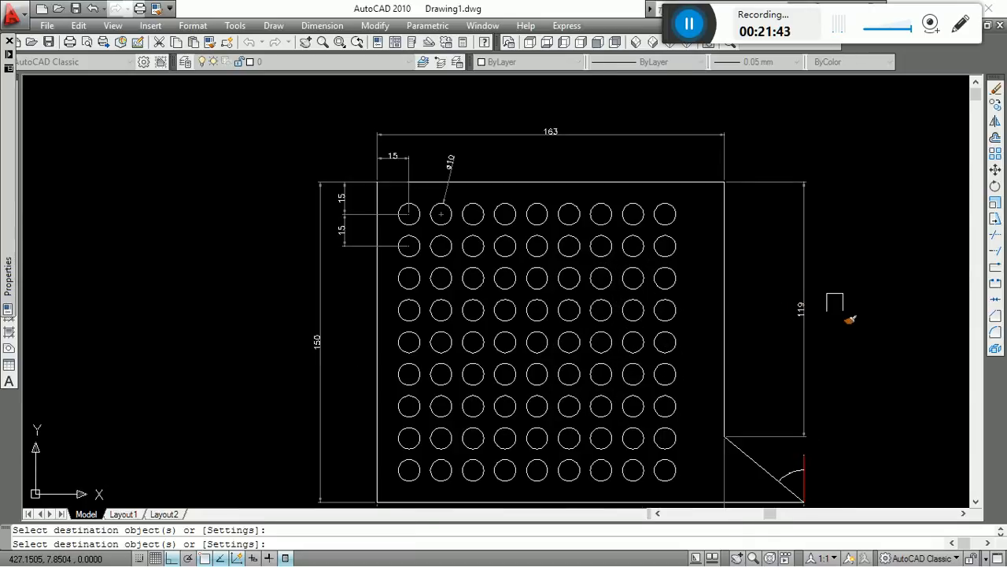
middle_click_drag(800, 342, 778, 289)
scroll(783, 484, "up", 3)
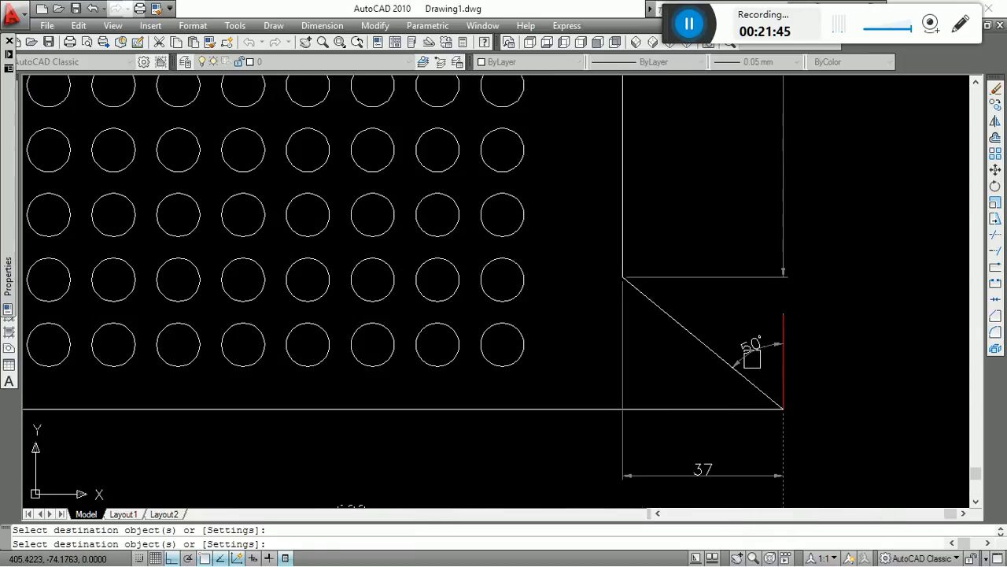
scroll(719, 337, "down", 6)
scroll(688, 292, "up", 4)
middle_click_drag(688, 292, 677, 266)
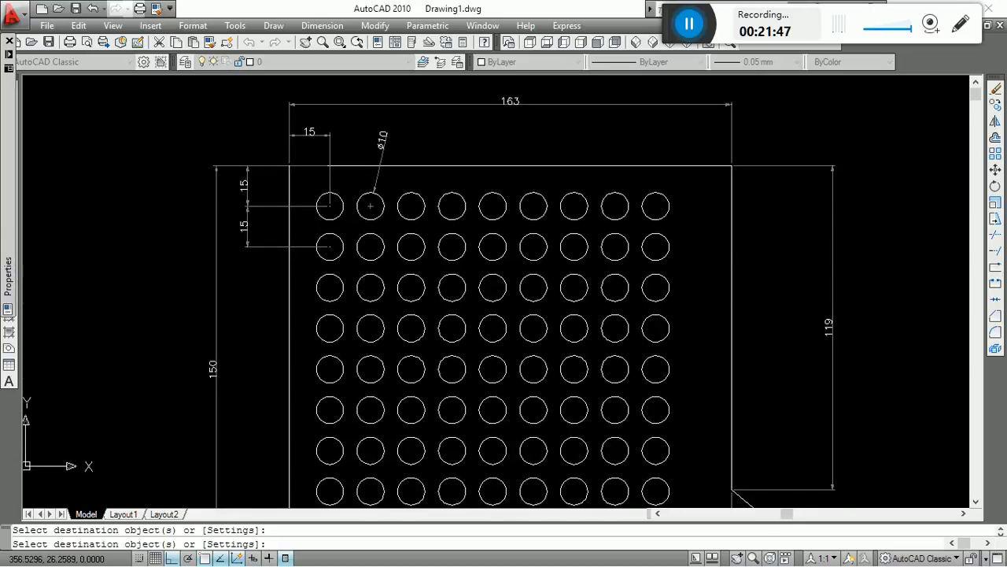
Stretch the 163 dimension line straight down, closer to the outline's upper edge.
key("Escape")
type("s")
key("Return")
left_click(775, 98)
left_click(675, 109)
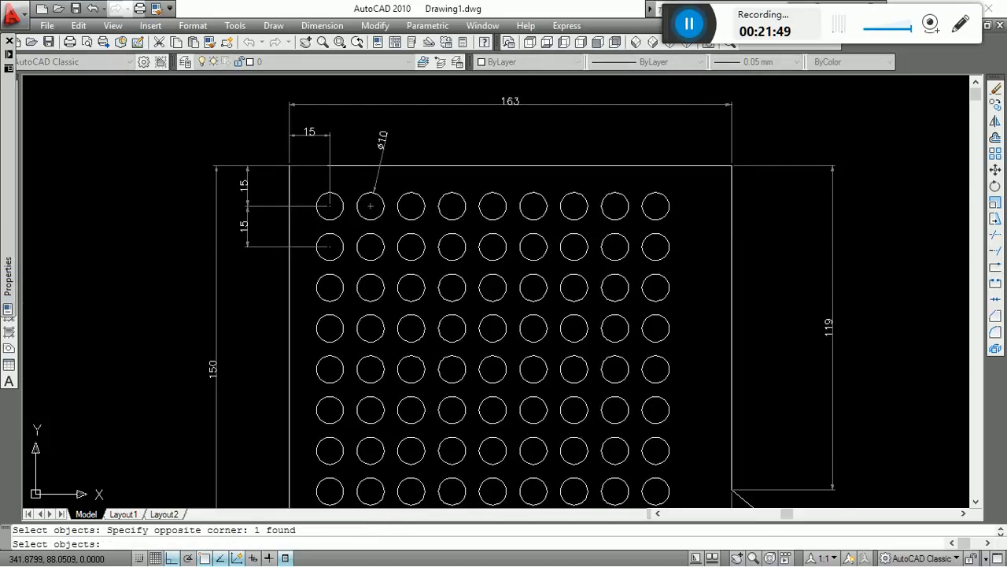
key("Return")
left_click(731, 129)
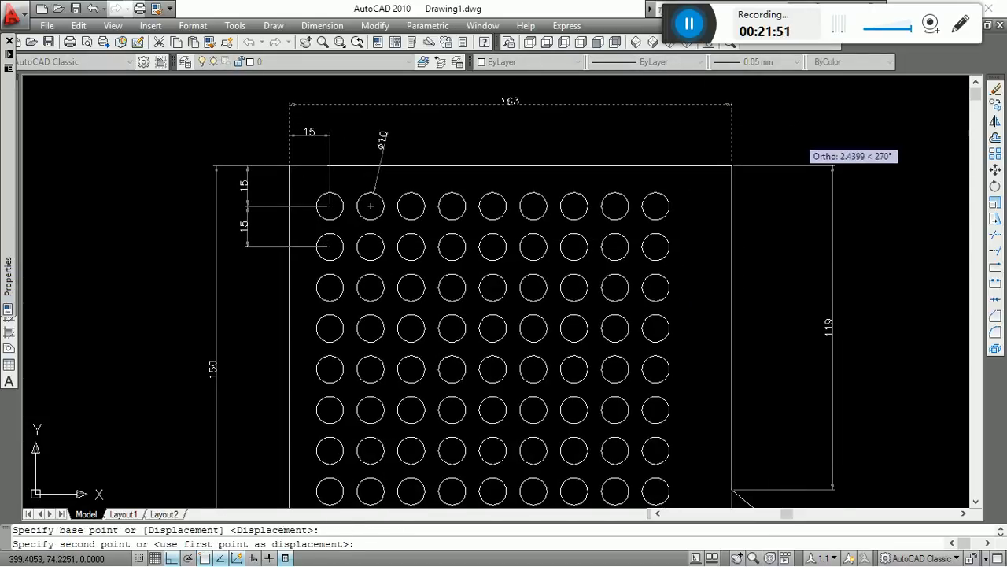
left_click(732, 167)
scroll(732, 167, "down", 4)
Stretch the 200 dimension line straight up, closer to the 37 dimension below the outline.
key("Return")
scroll(710, 337, "up", 3)
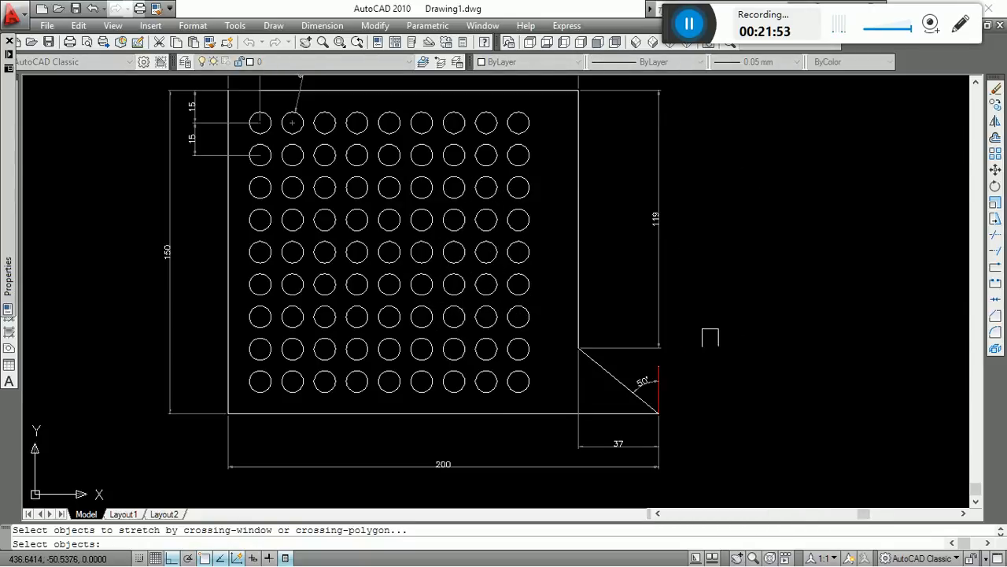
scroll(710, 337, "down", 2)
scroll(639, 400, "up", 2)
left_click(748, 488)
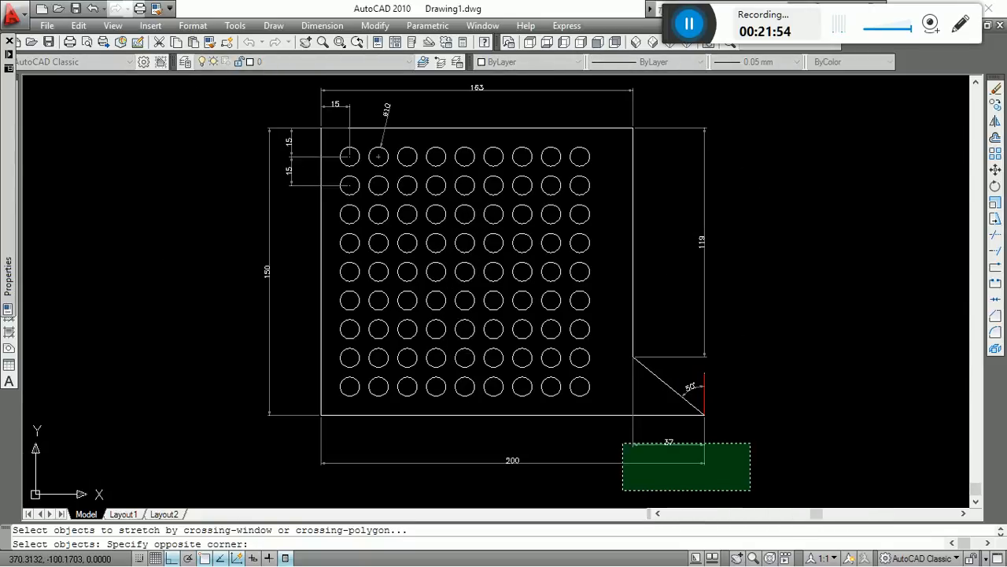
left_click(621, 442)
key("Return")
scroll(735, 467, "up", 4)
left_click(748, 453)
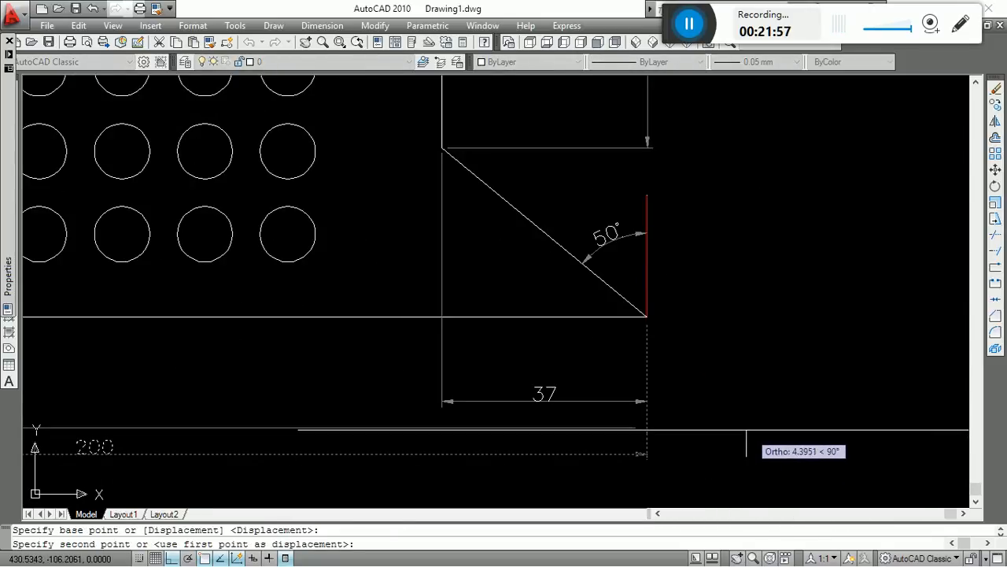
left_click(746, 434)
scroll(746, 434, "down", 5)
Stretch the vertical 150 dimension line horizontally closer to the outline.
key("Return")
scroll(484, 398, "up", 5)
left_click(493, 450)
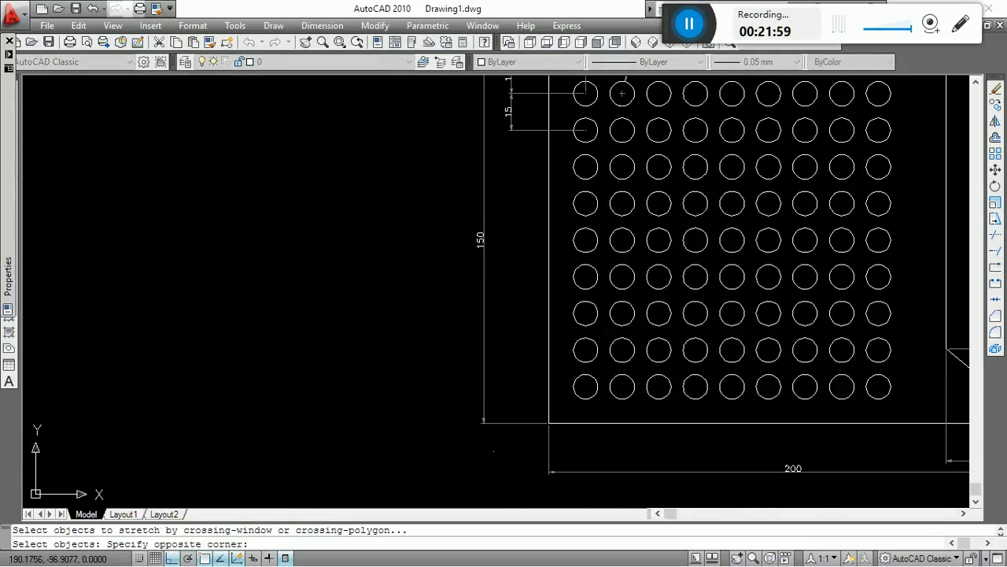
left_click(371, 376)
key("Return")
left_click(379, 374)
left_click(392, 375)
scroll(391, 375, "down", 5)
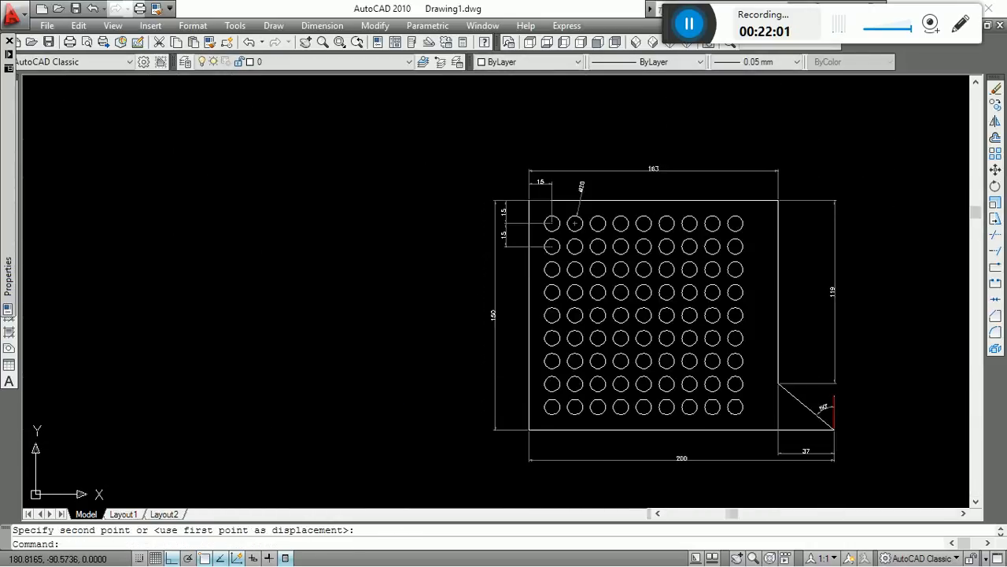
Stretch the 150 dimension and both vertical 15 dimensions together, horizontally closer to the outline.
key("Return")
scroll(551, 267, "up", 5)
left_click(551, 277)
left_click(418, 469)
key("Return")
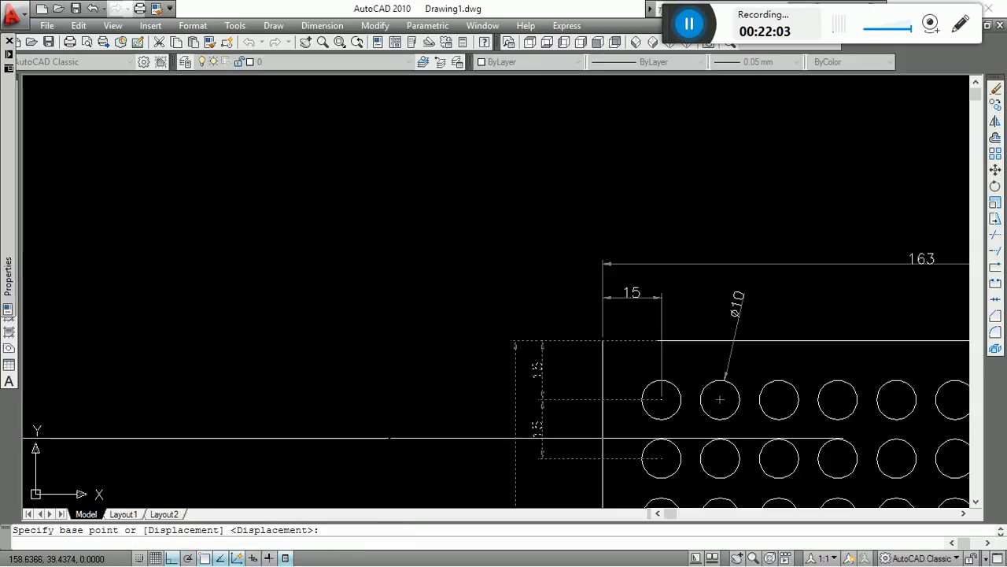
left_click(386, 439)
left_click(405, 439)
scroll(378, 359, "down", 5)
scroll(669, 319, "up", 1)
Stretch the 163, horizontal 15 and circle diameter dimensions together down toward the outline's upper edge.
key("Return")
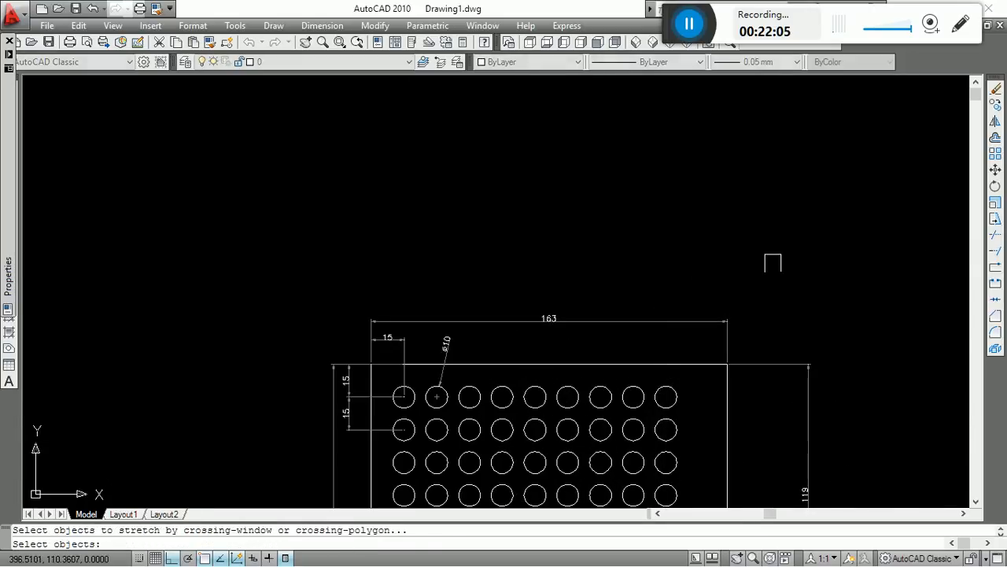
left_click(773, 263)
left_click(249, 341)
key("Return")
scroll(292, 333, "up", 4)
left_click(290, 332)
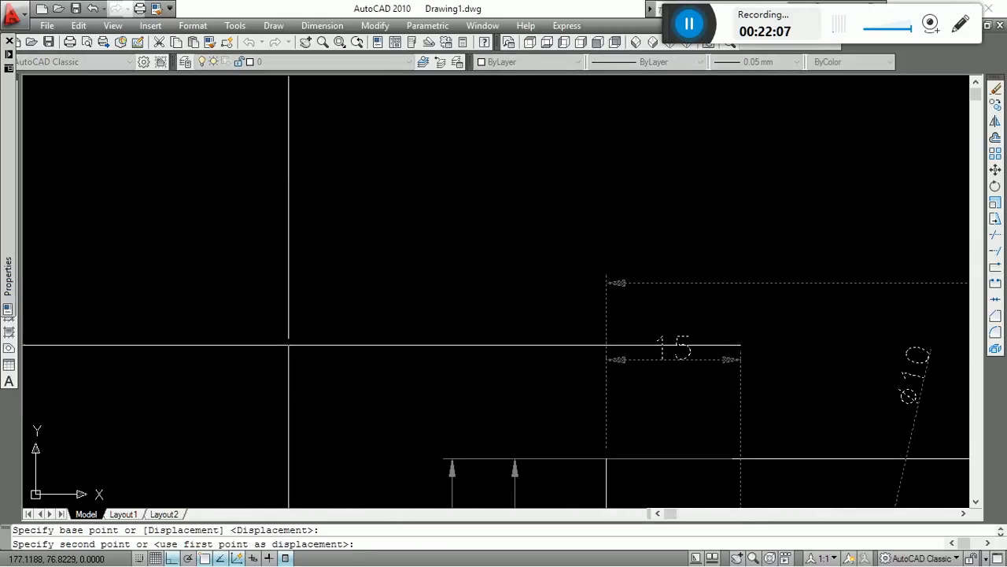
left_click(288, 354)
scroll(277, 242, "down", 4)
key("Escape")
Append "typ" to the vertical 15 dimension between the first two circle rows so it reads "15 typ".
scroll(346, 260, "down", 5)
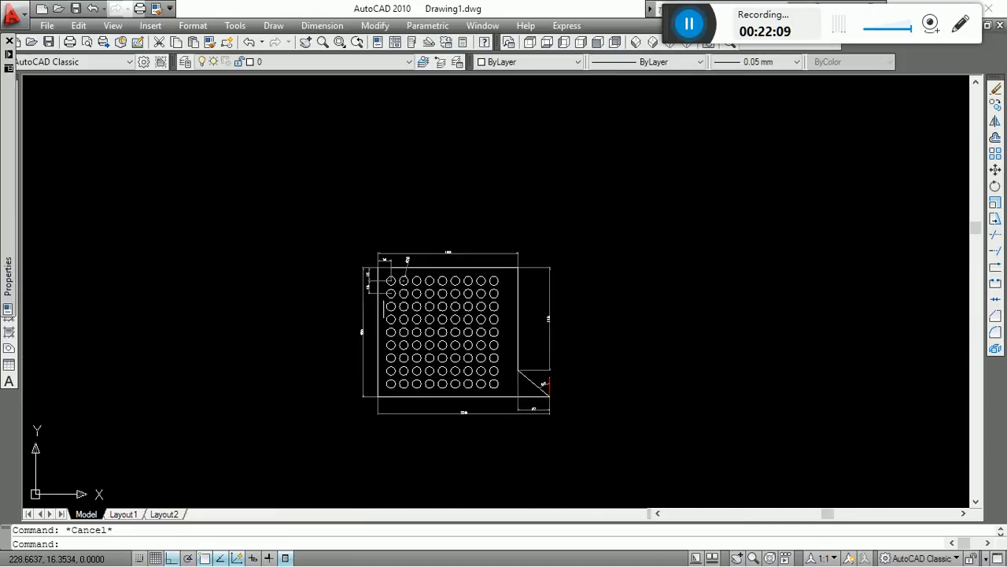
scroll(497, 320, "up", 3)
scroll(370, 237, "up", 6)
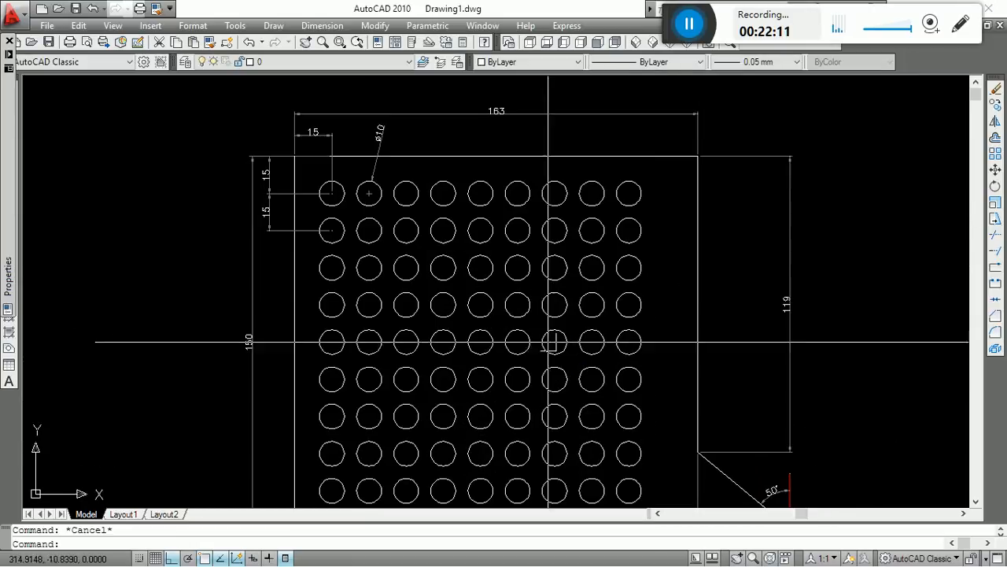
scroll(446, 360, "down", 4)
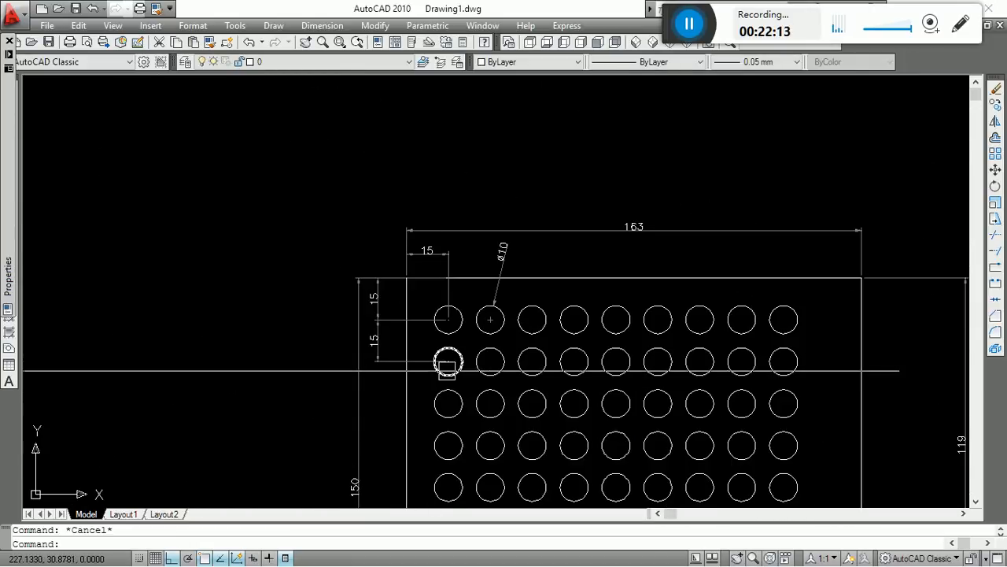
scroll(432, 382, "up", 2)
key("Return")
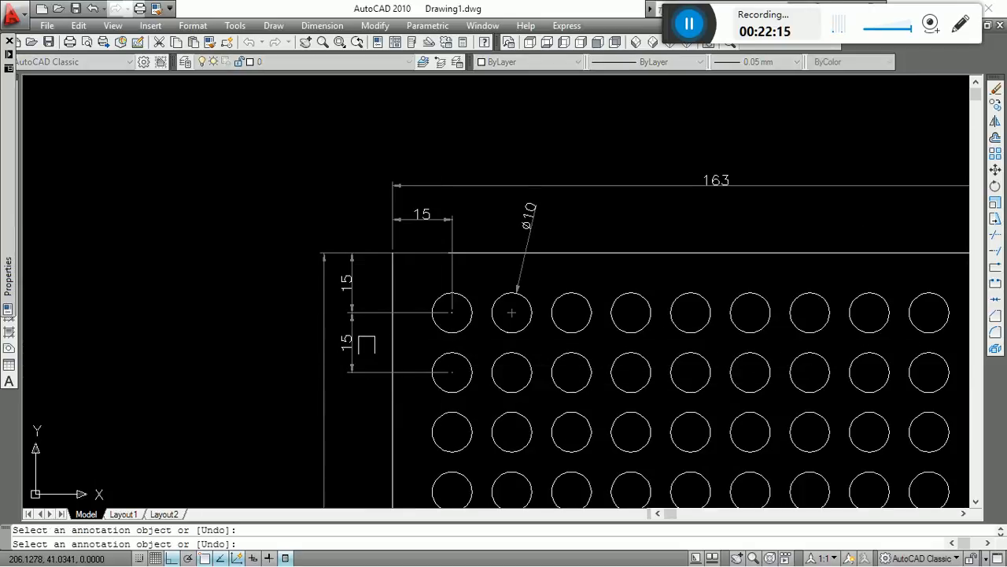
left_click(350, 348)
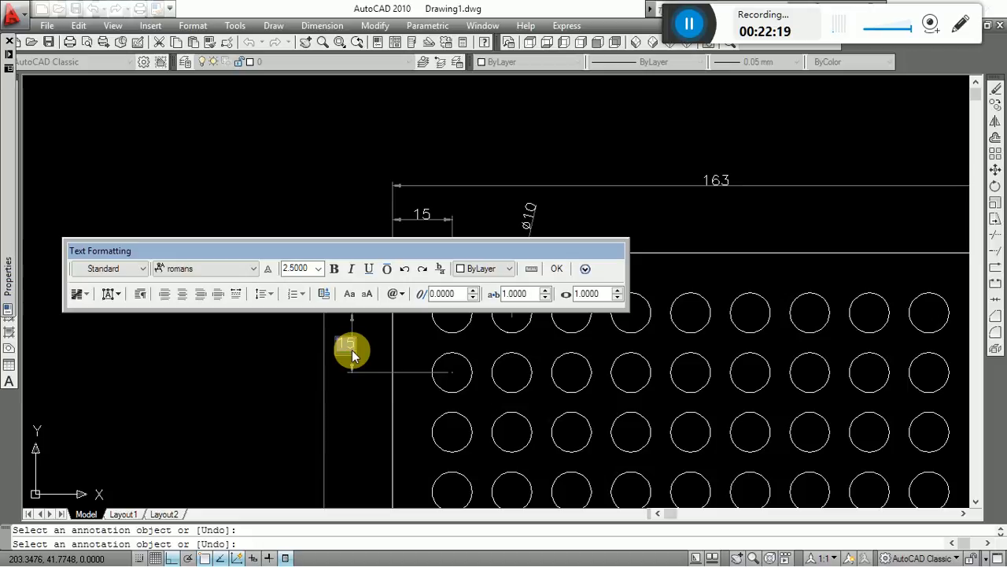
left_click(312, 370)
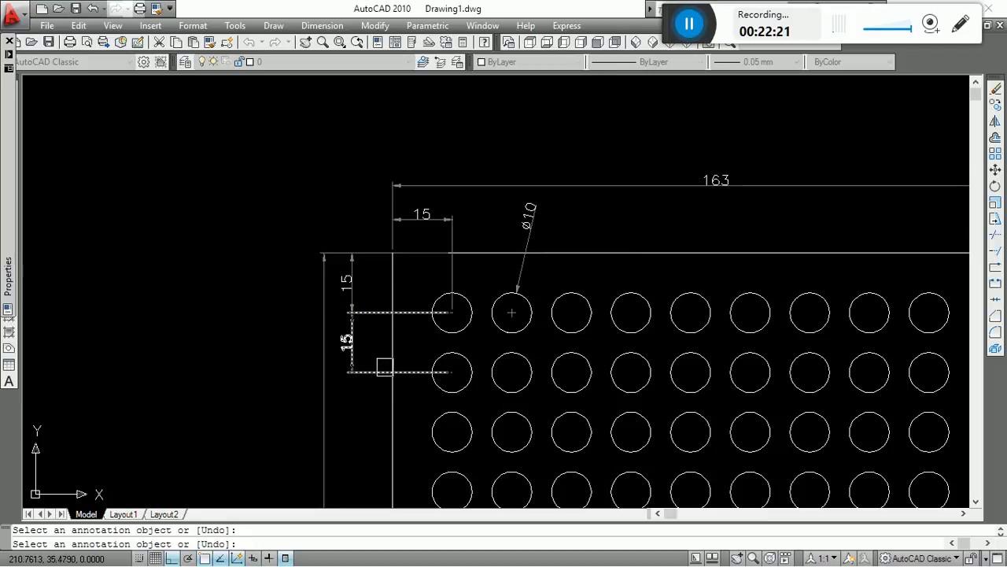
left_click(352, 351)
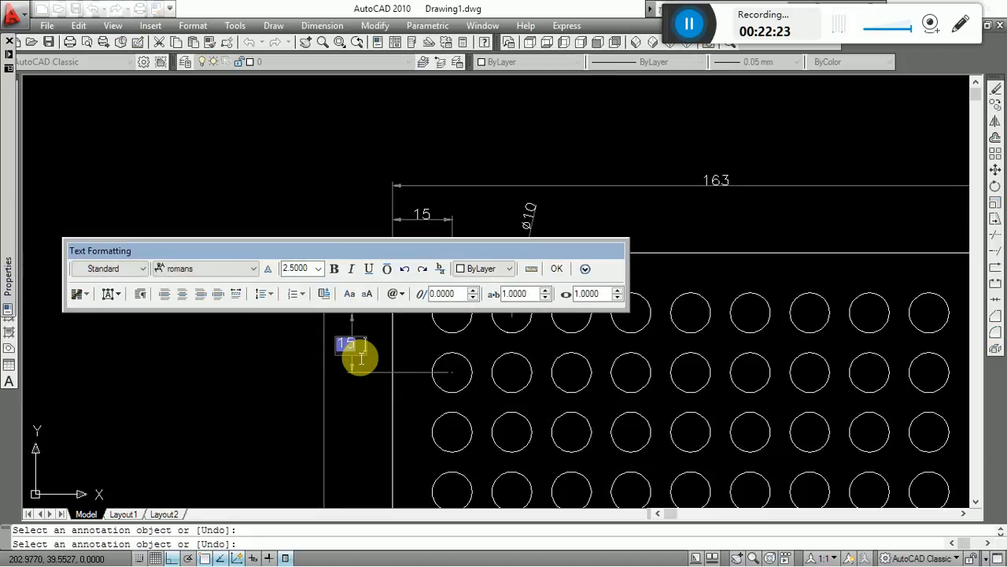
type("typ")
left_click(423, 361)
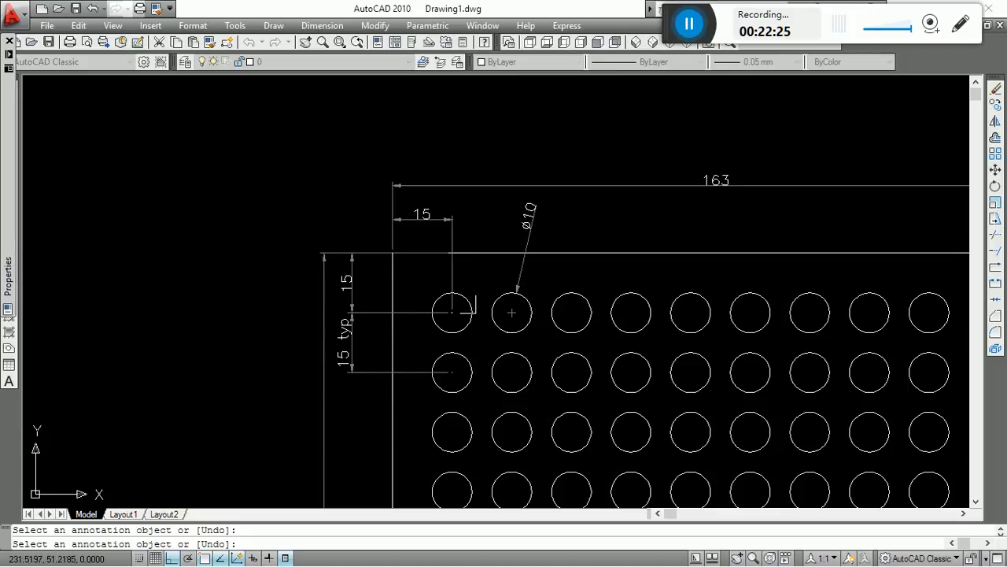
key("Escape")
type("dli")
key("Return")
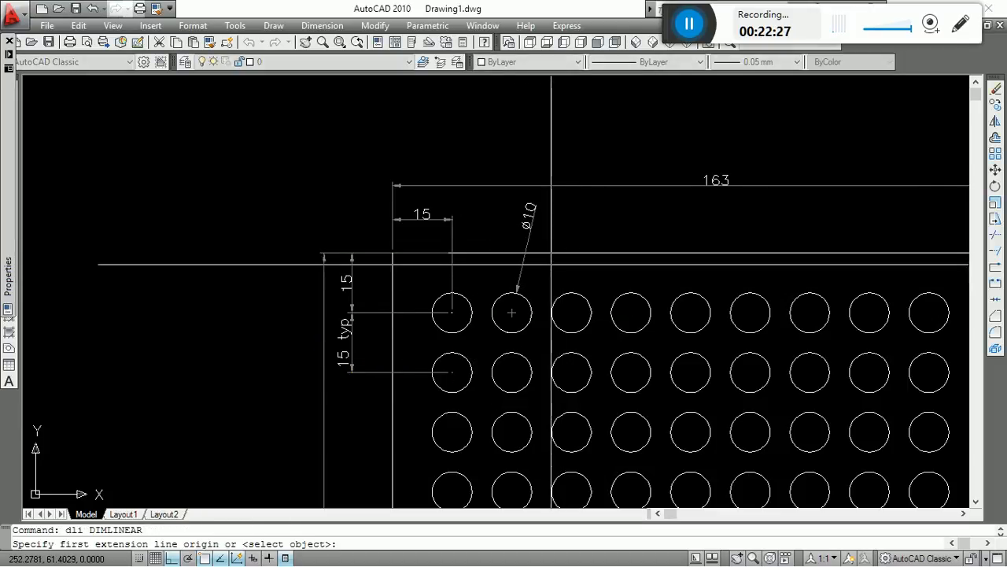
key("Escape")
left_click(542, 239)
key("Escape")
key("Escape")
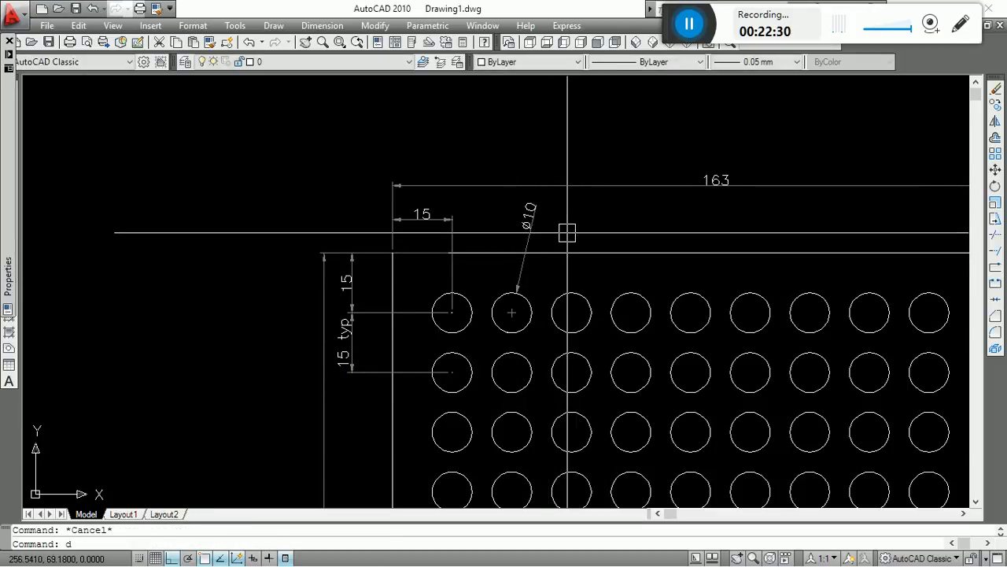
Add a horizontal linear dimension between the centres of the third and fourth circles in the top row, placed above the outline.
type("dli")
key("Return")
left_click(591, 312)
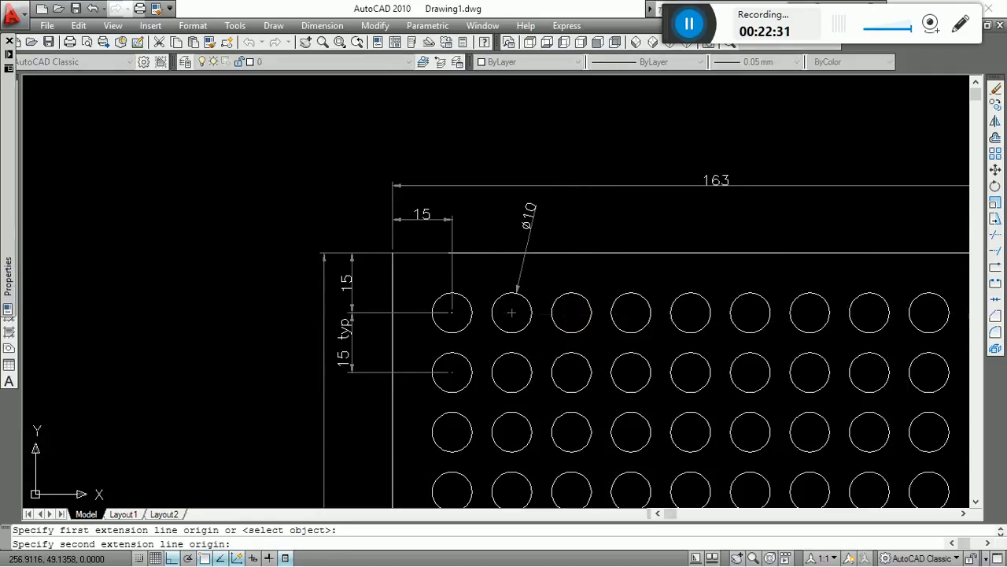
left_click(651, 312)
left_click(603, 228)
key("Escape")
Append "typ" to the dimension between the third and fourth circles so it reads "15 typ".
type("ed")
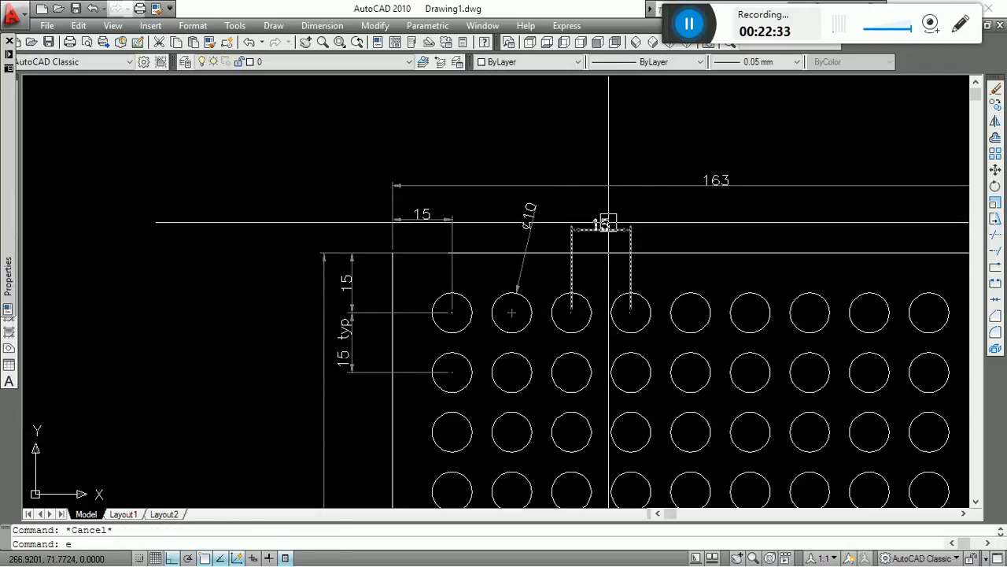
key("Return")
left_click(605, 227)
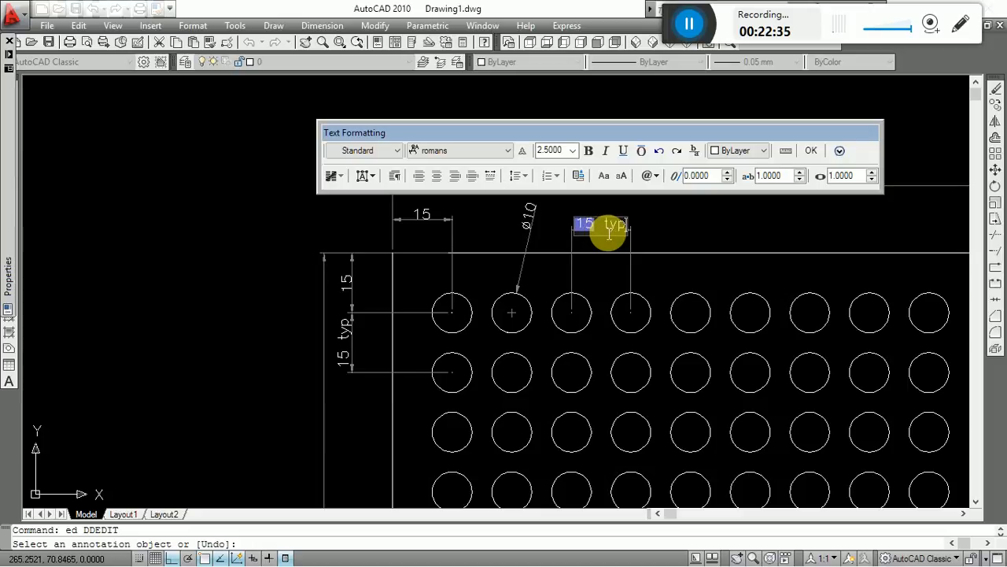
left_click(845, 292)
key("Escape")
scroll(514, 248, "down", 6)
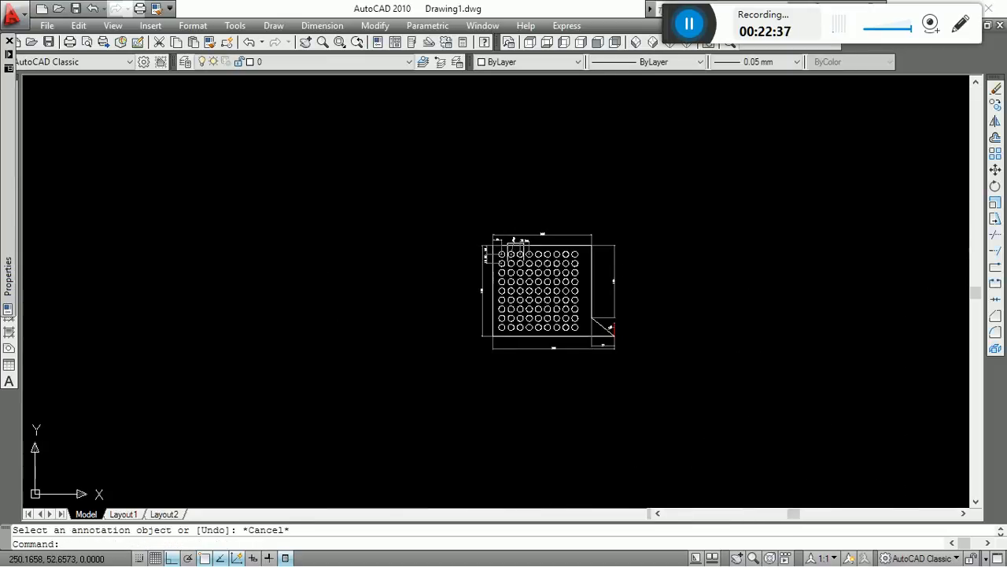
key("ctrl+s")
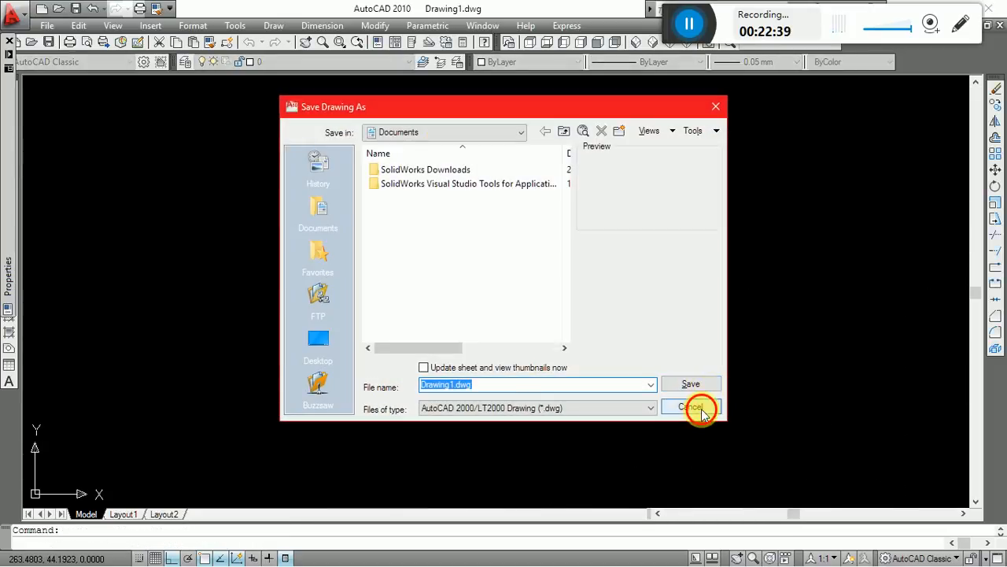
left_click(693, 407)
scroll(641, 344, "up", 4)
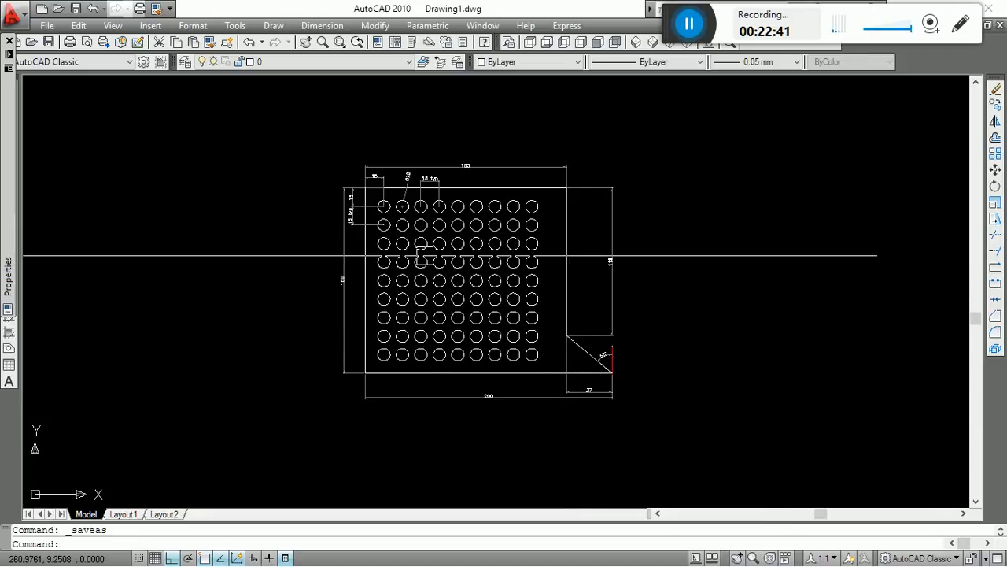
scroll(425, 255, "up", 3)
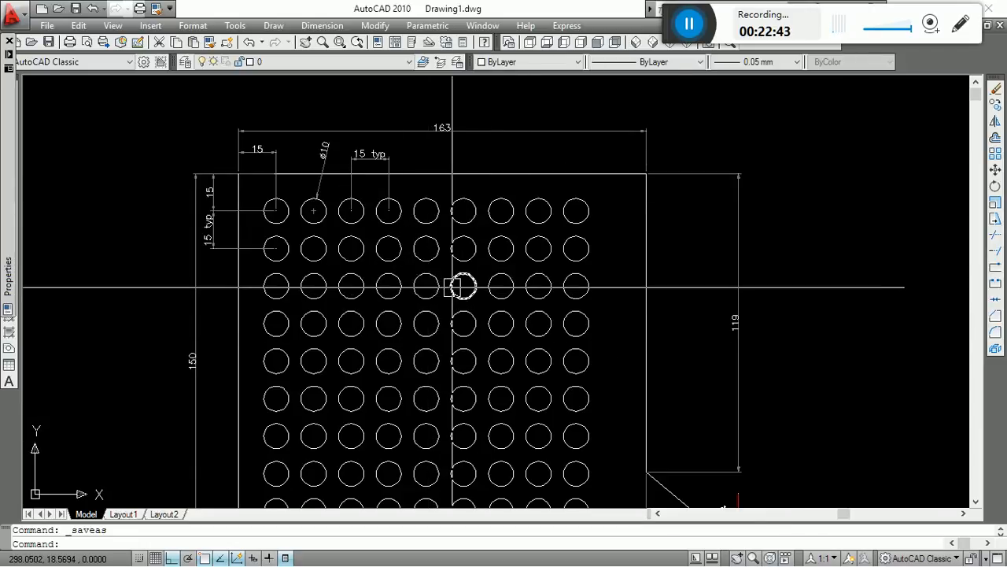
Draw a 297 by 210 A4 frame rectangle in the empty area beside the dimensioned drawing.
scroll(463, 286, "down", 2)
scroll(535, 286, "down", 3)
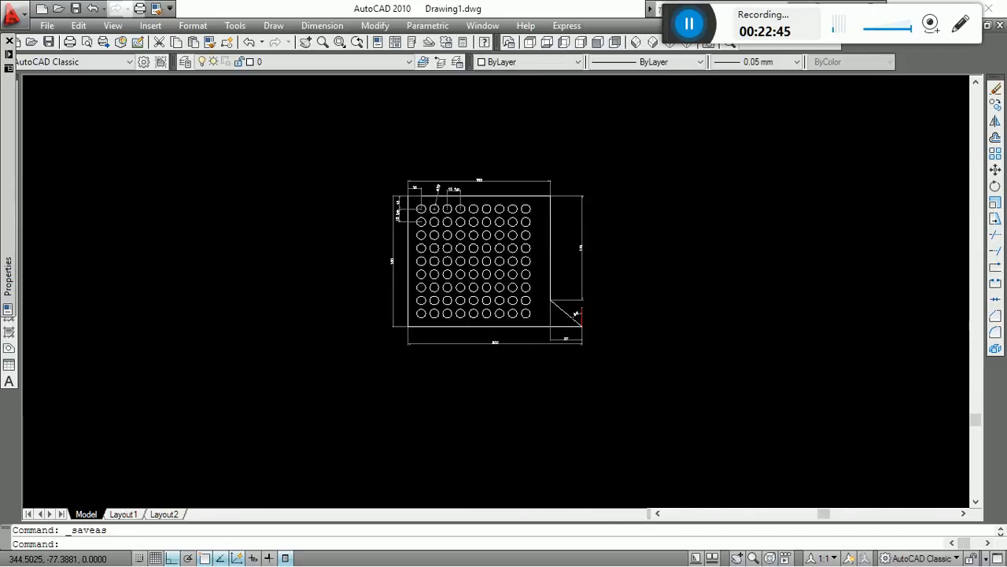
scroll(544, 328, "up", 4)
scroll(463, 436, "down", 5)
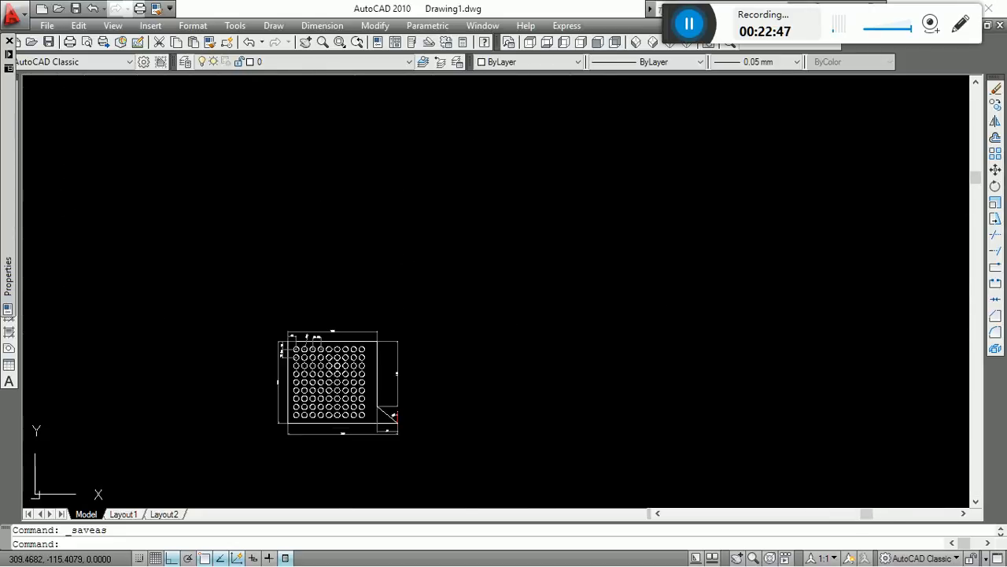
scroll(369, 387, "up", 1)
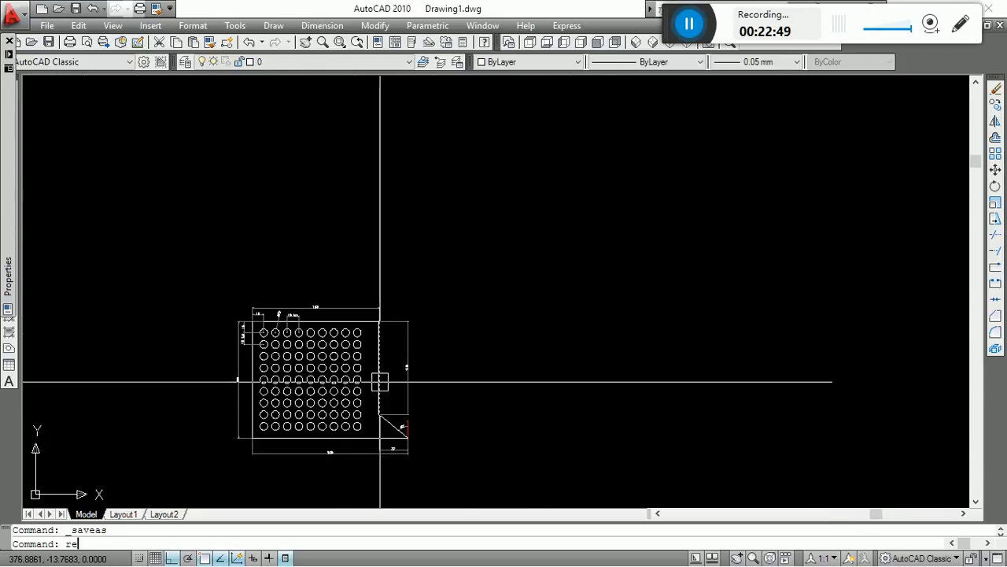
type("c")
key("Return")
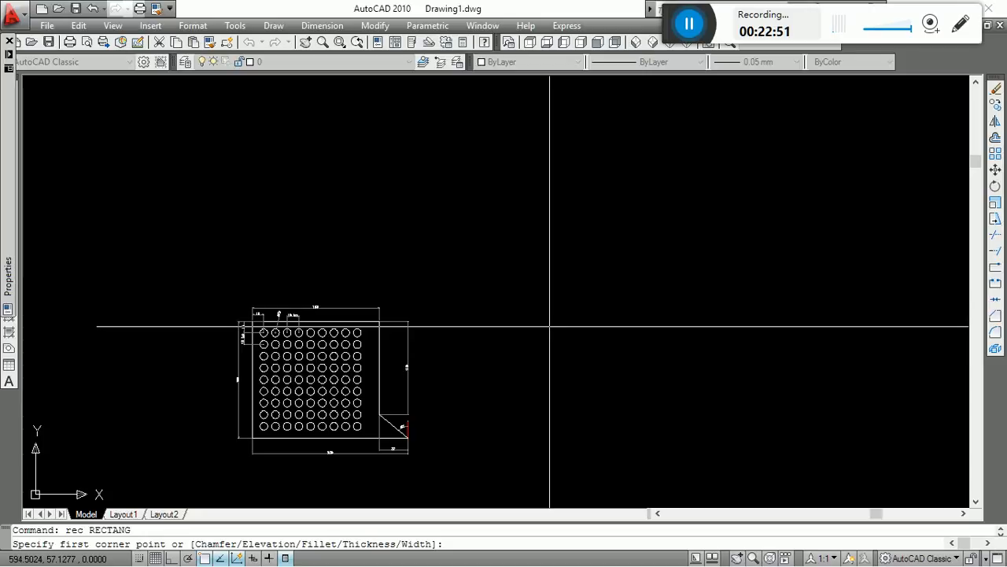
left_click(550, 325)
type("d")
key("Return")
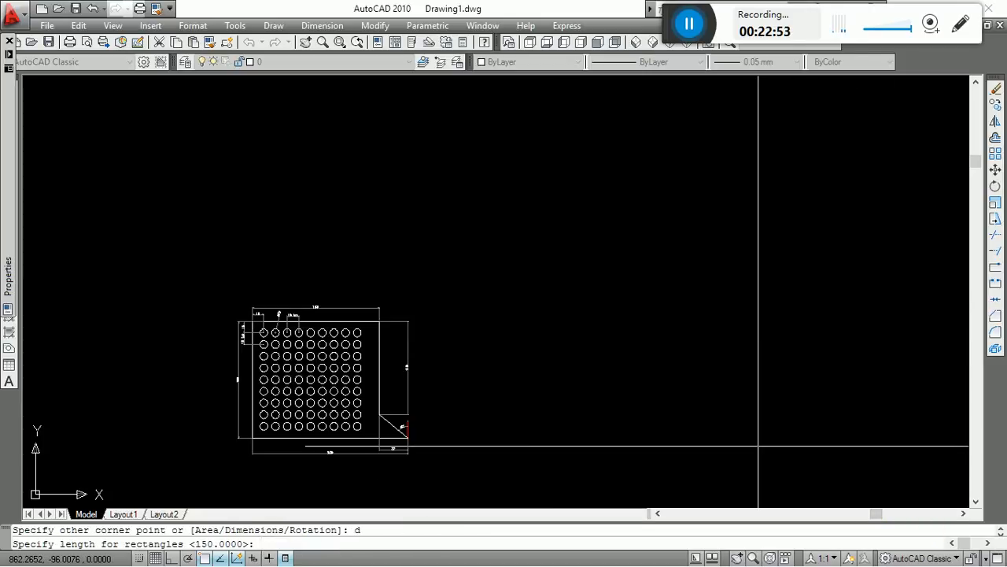
type("297")
key("Return")
type("2")
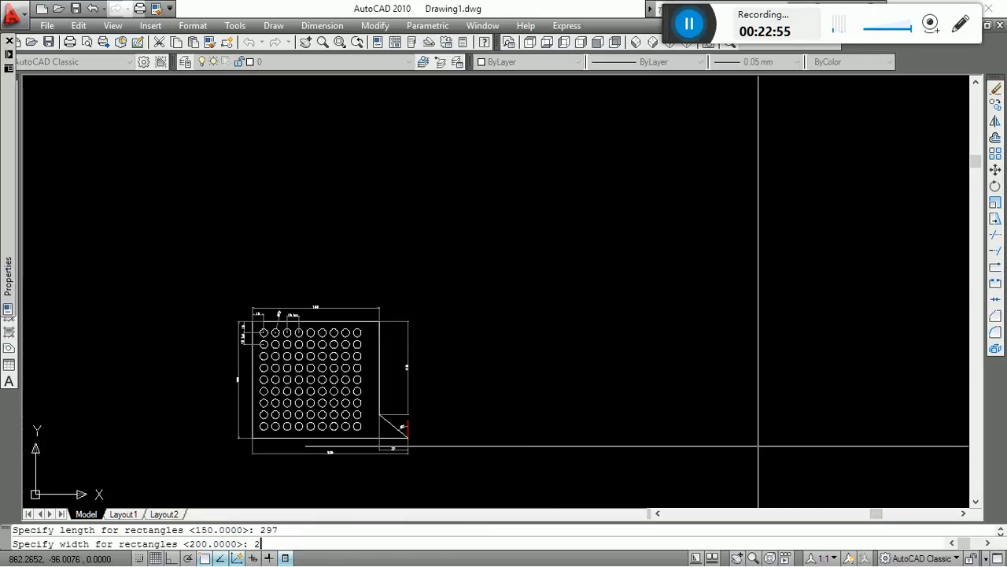
type("10")
key("Return")
left_click(758, 441)
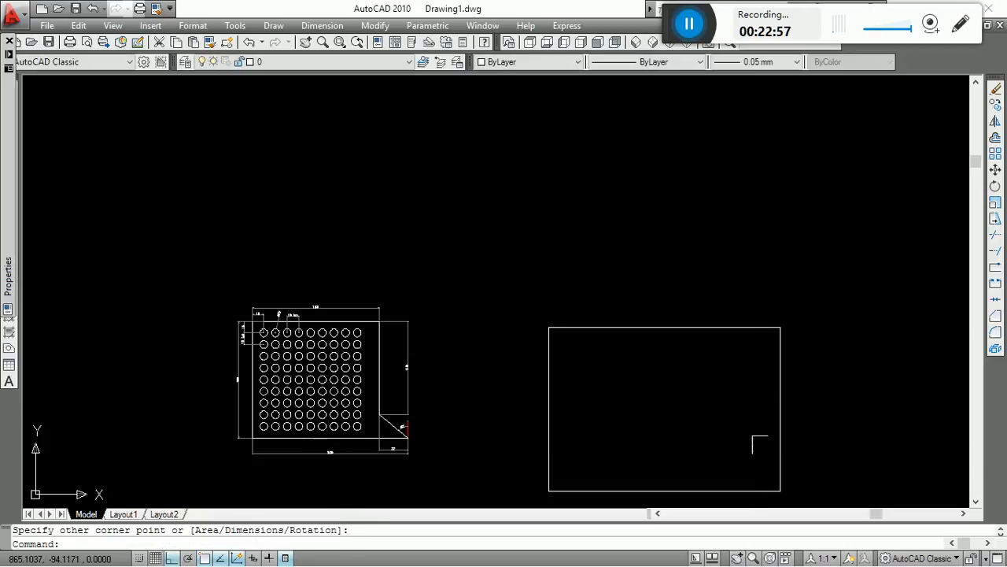
key("Escape")
type("m")
key("Return")
left_click(780, 405)
key("Return")
left_click(630, 396)
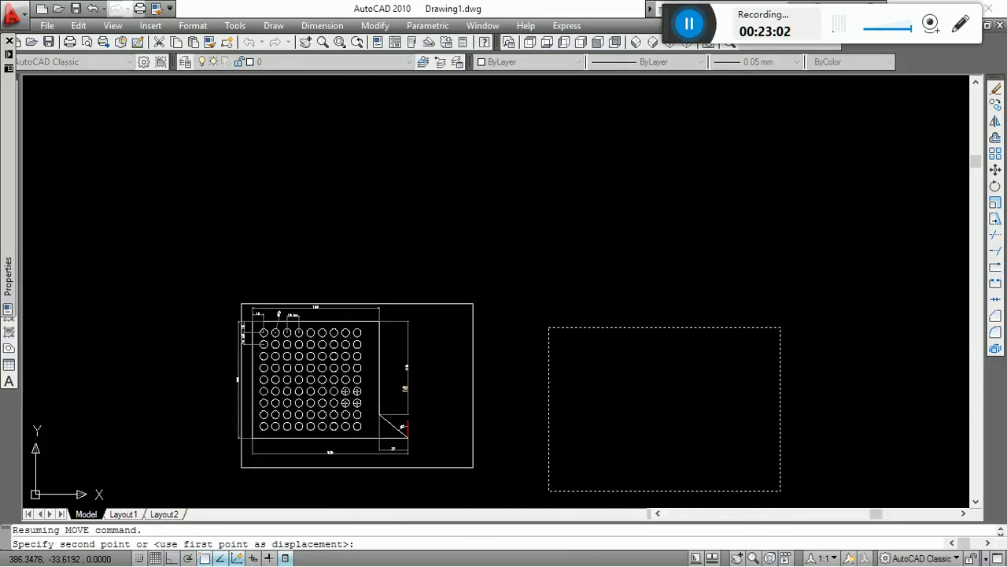
key("Escape")
Move the whole circle array drawing with its dimensions horizontally into the 297 by 210 frame.
type("m")
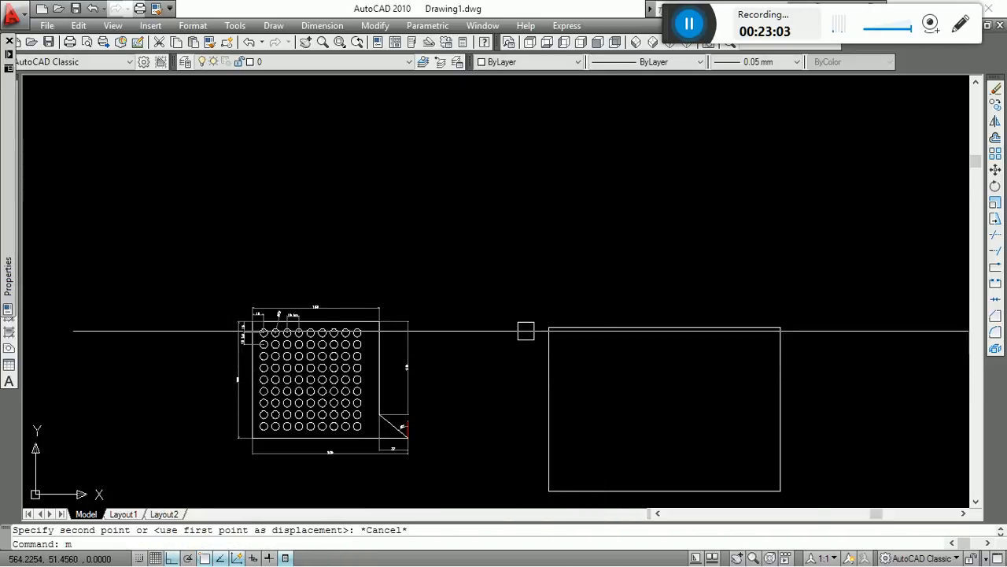
key("Return")
scroll(467, 396, "down", 3)
scroll(512, 315, "up", 8)
scroll(551, 141, "down", 2)
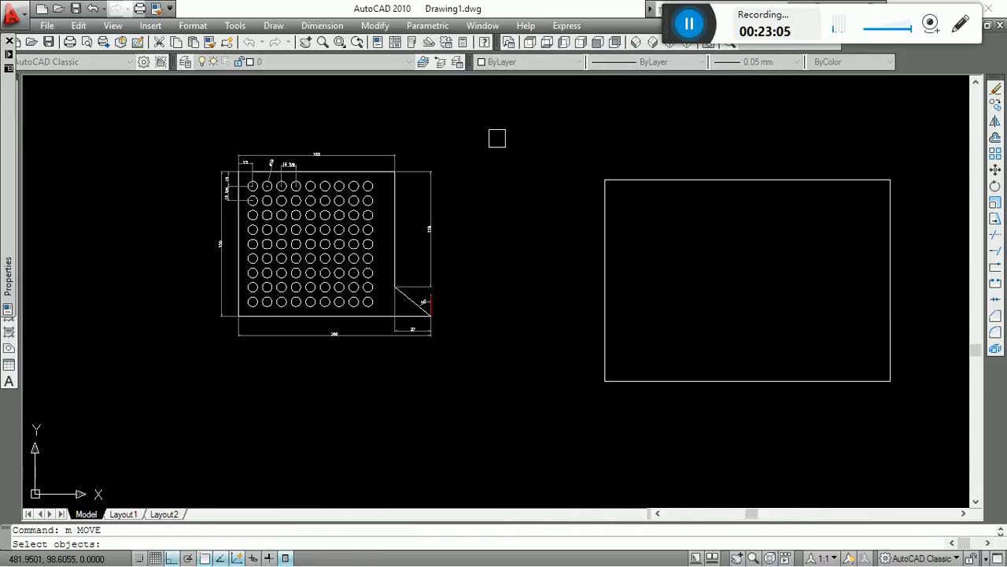
left_click(489, 124)
left_click(92, 454)
key("Return")
left_click(300, 240)
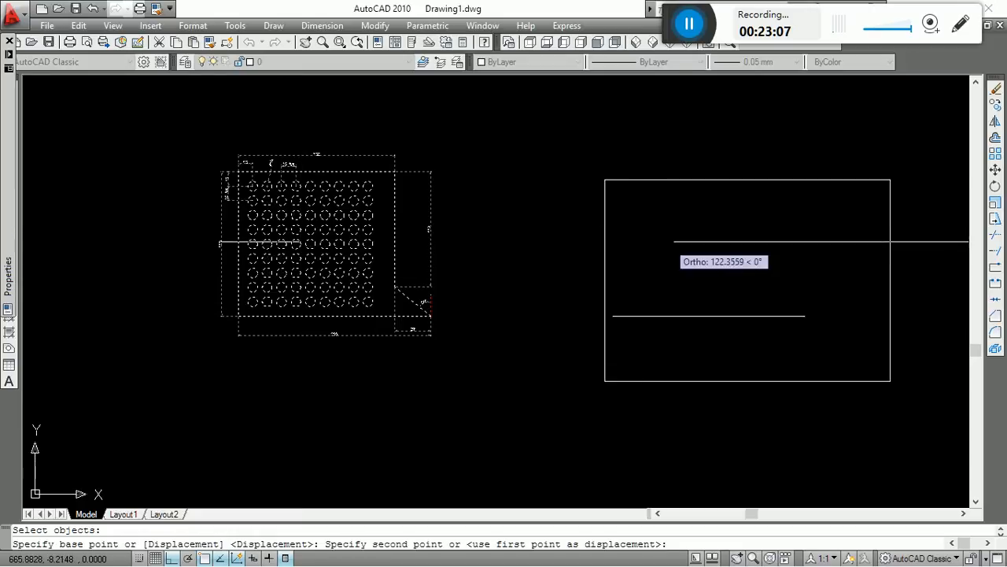
left_click(710, 231)
Move the drawing and all its dimensions straight down so they sit within the frame's height.
key("Return")
middle_click_drag(823, 353, 542, 400)
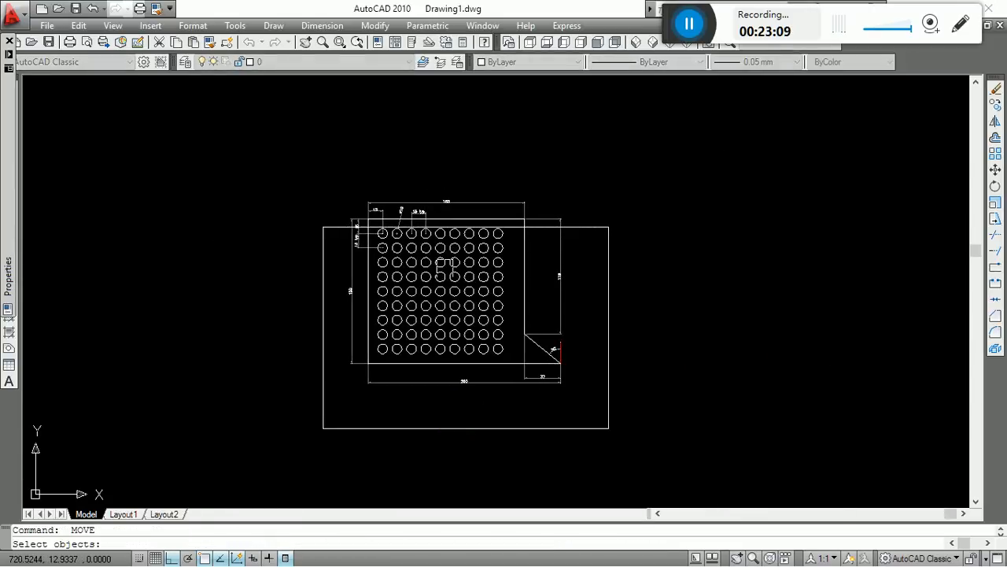
left_click(307, 132)
left_click(578, 377)
key("Return")
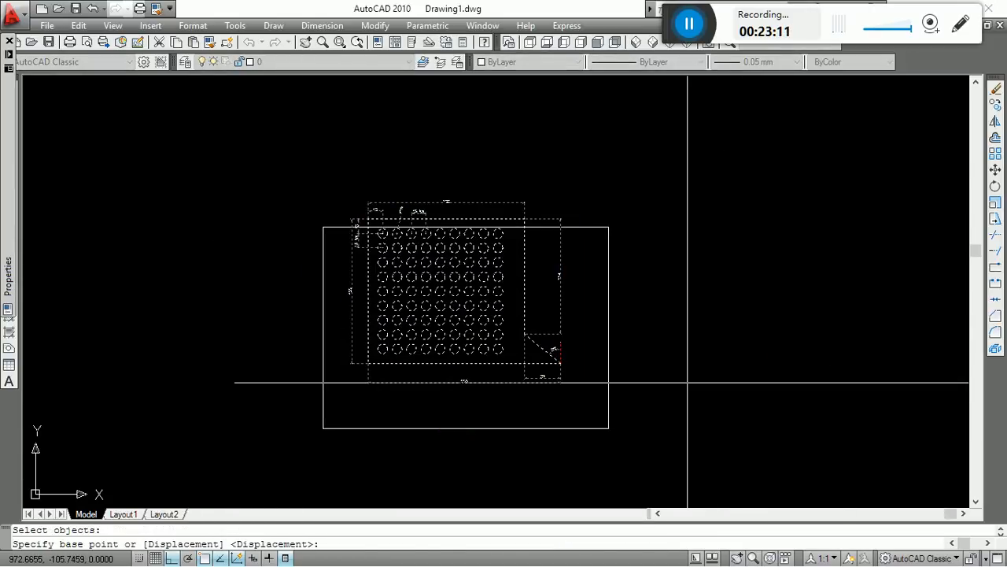
left_click(687, 383)
left_click(690, 409)
key("Escape")
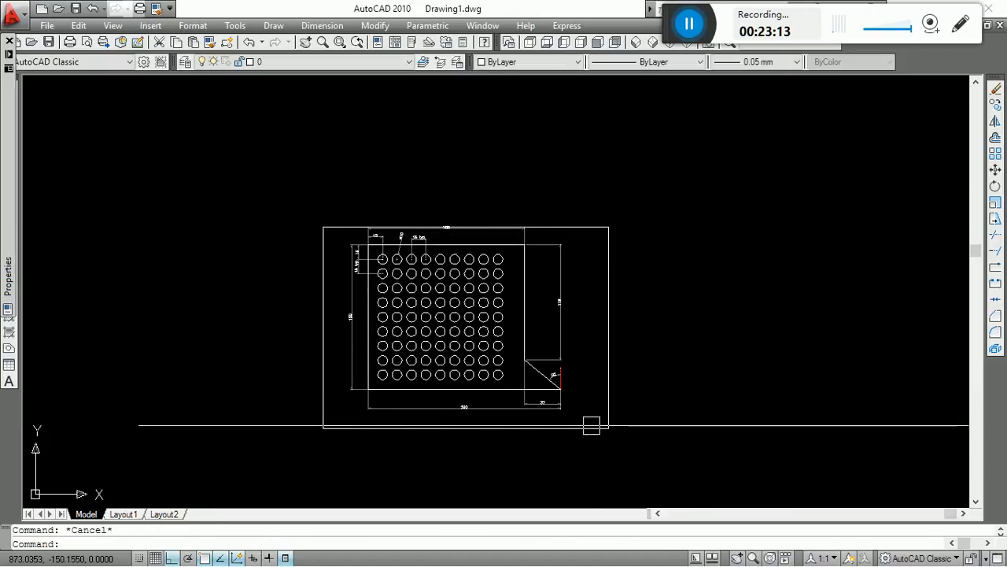
scroll(614, 425, "up", 2)
middle_click_drag(654, 425, 735, 447)
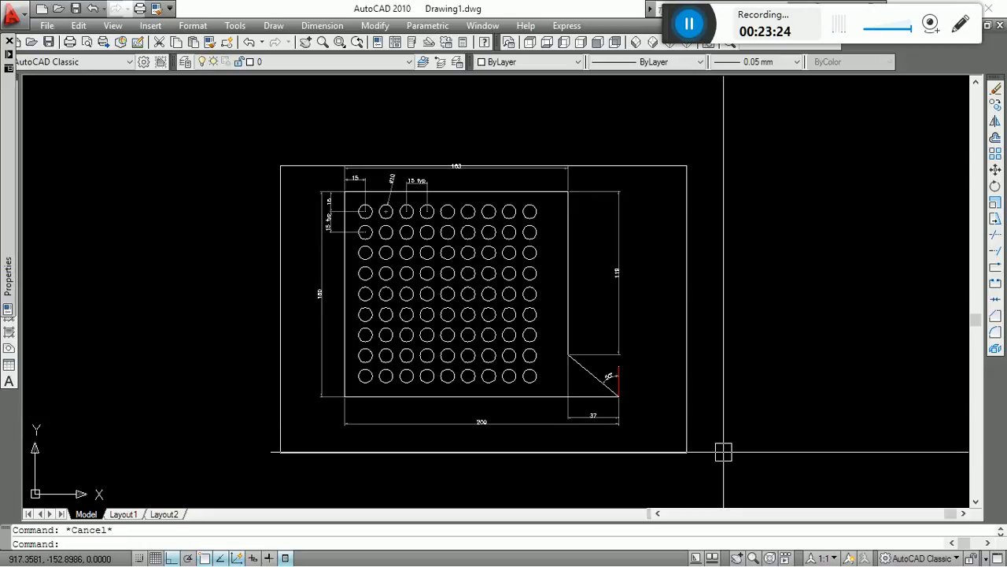
left_click(688, 438)
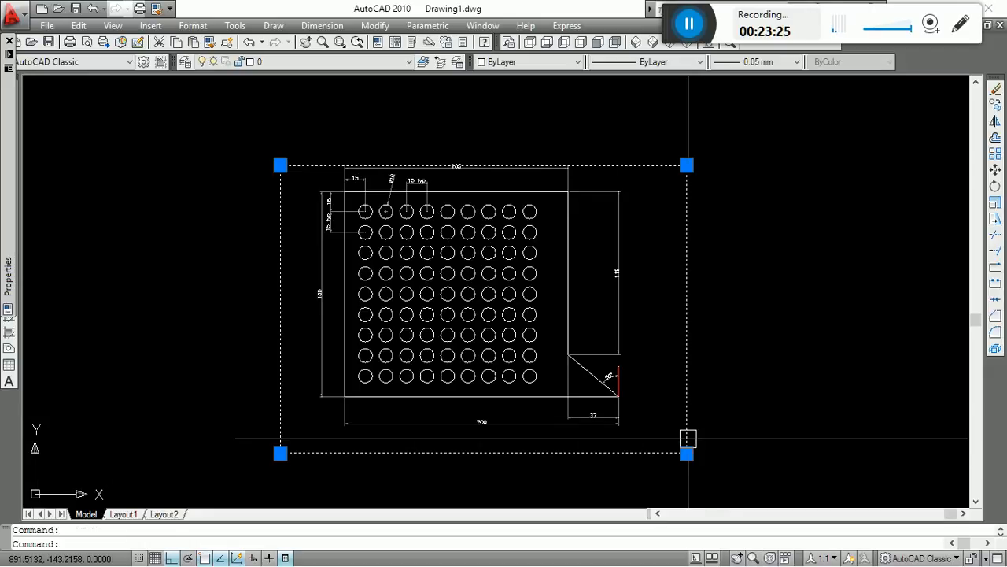
key("Escape")
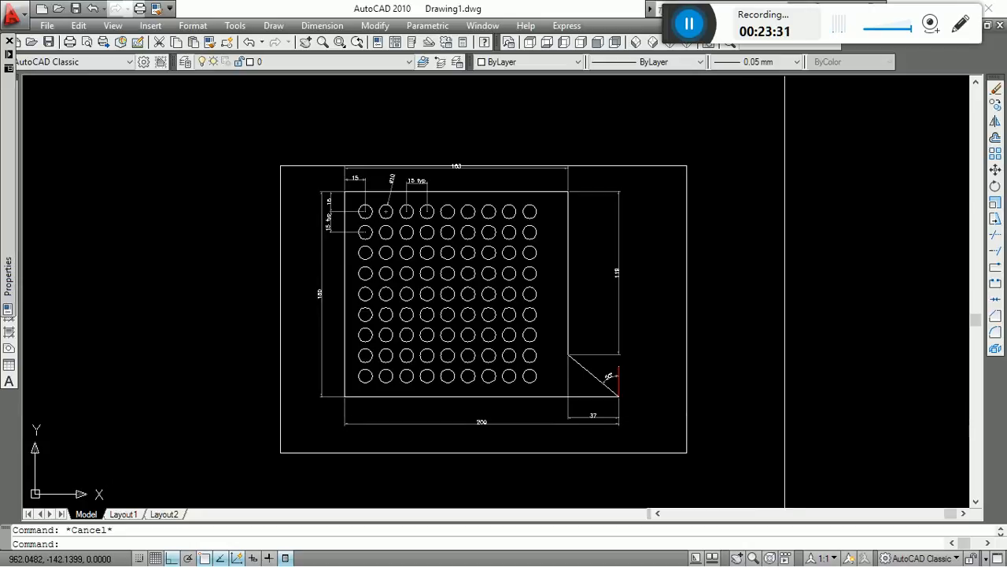
type("s")
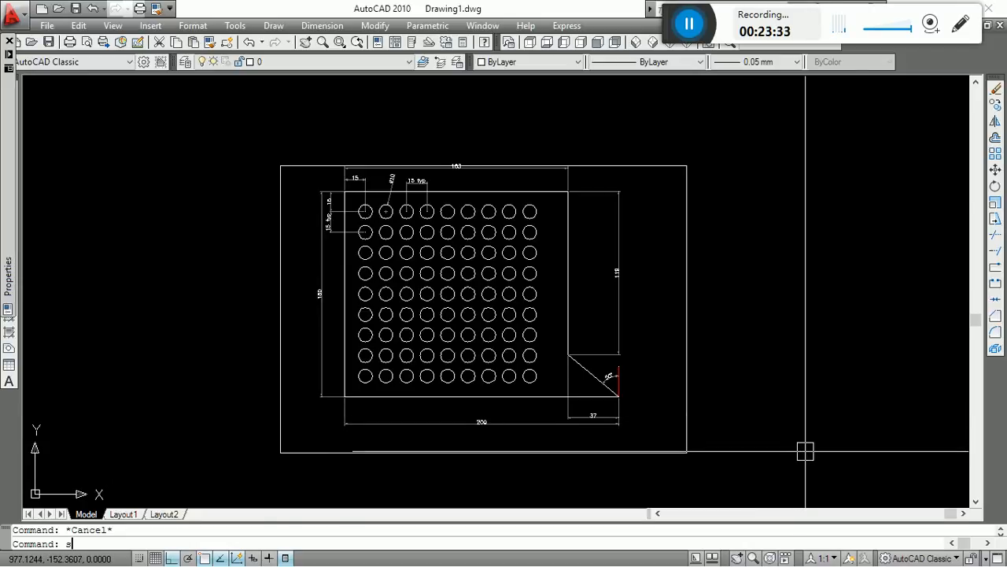
key("Return")
left_click(744, 487)
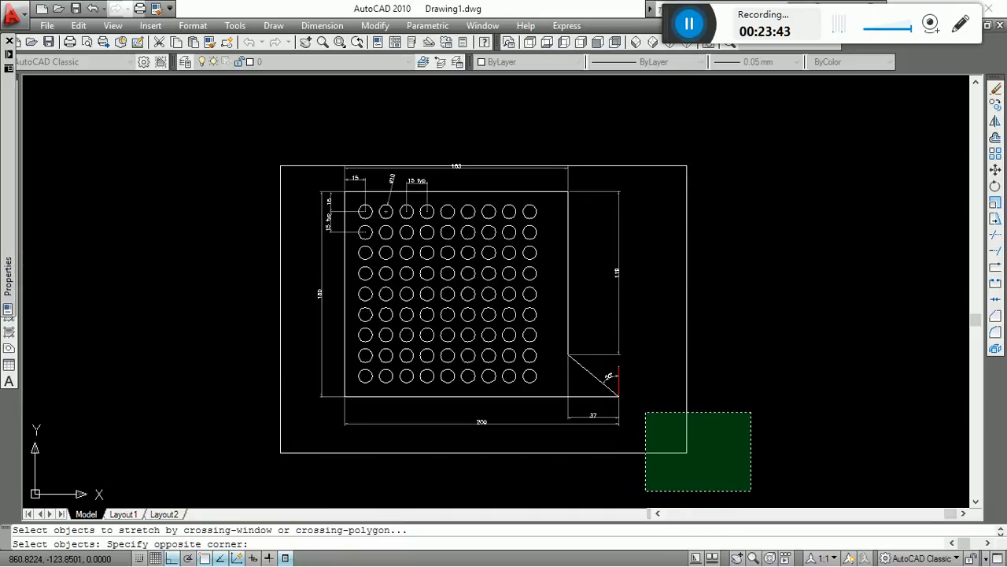
left_click(645, 412)
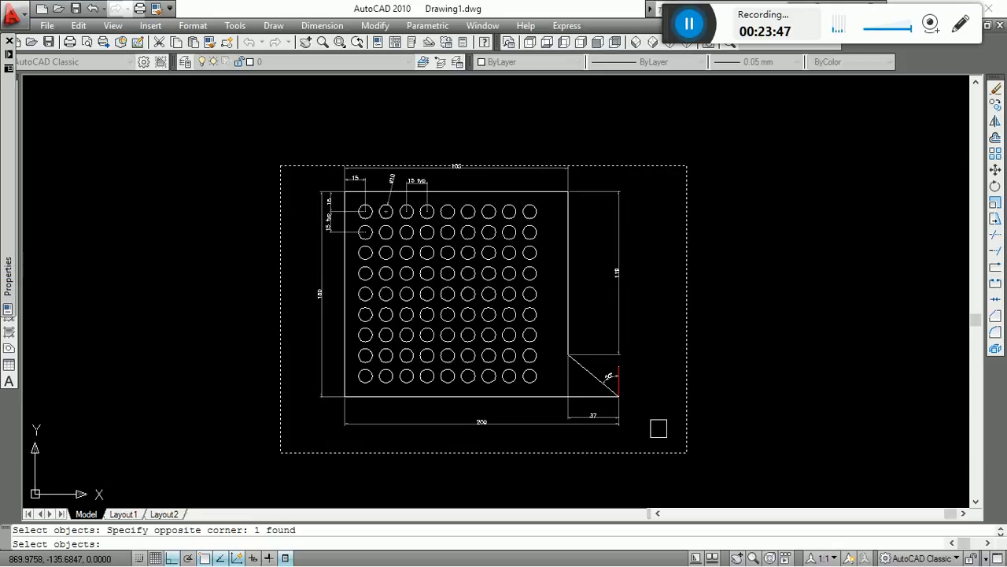
key("Return")
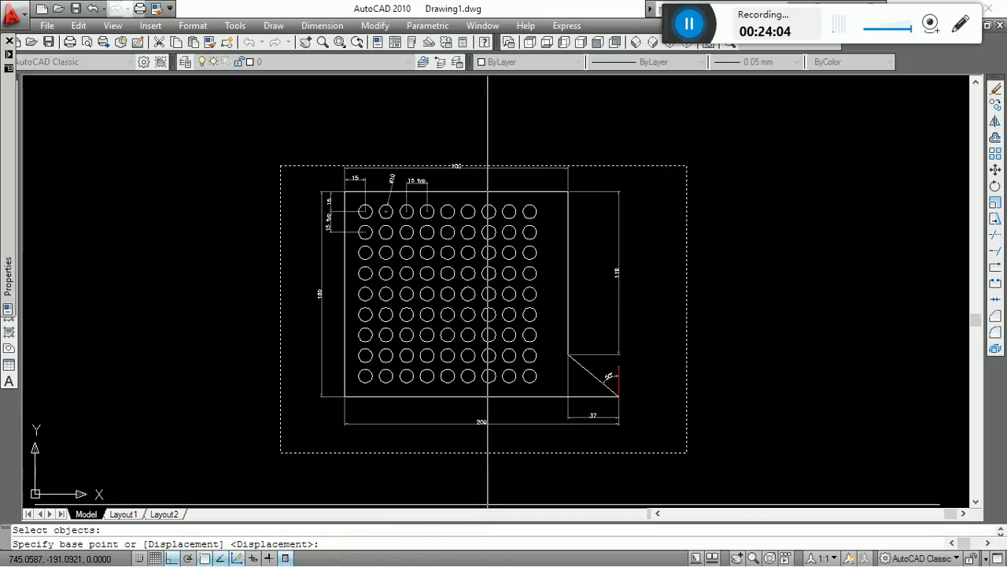
key("Escape")
type("sc")
key("Return")
left_click(736, 472)
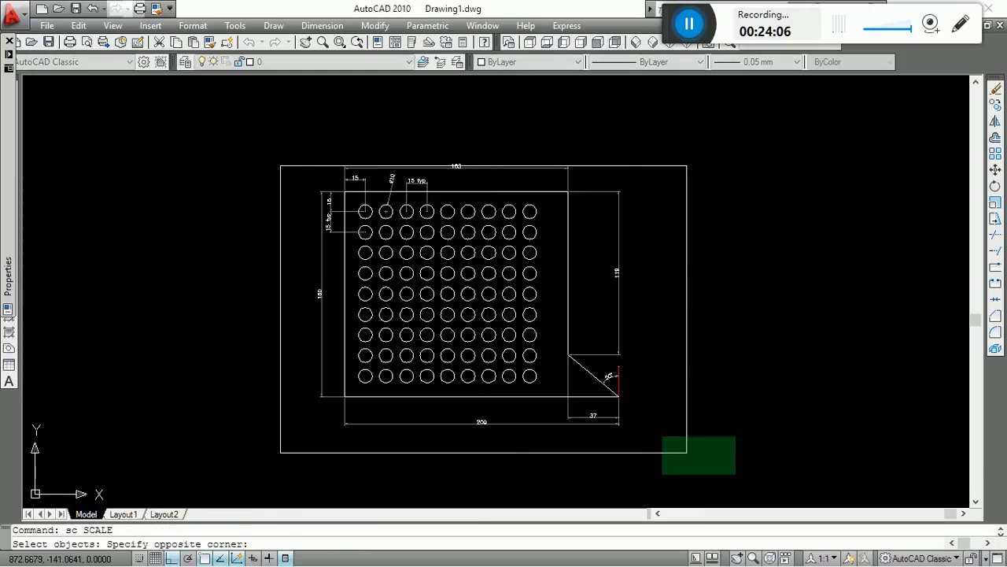
left_click(663, 434)
key("Return")
key("Escape")
Scale the frame by reference about its lower-right corner, with reference length 1 and new length 1.3.
type("sc")
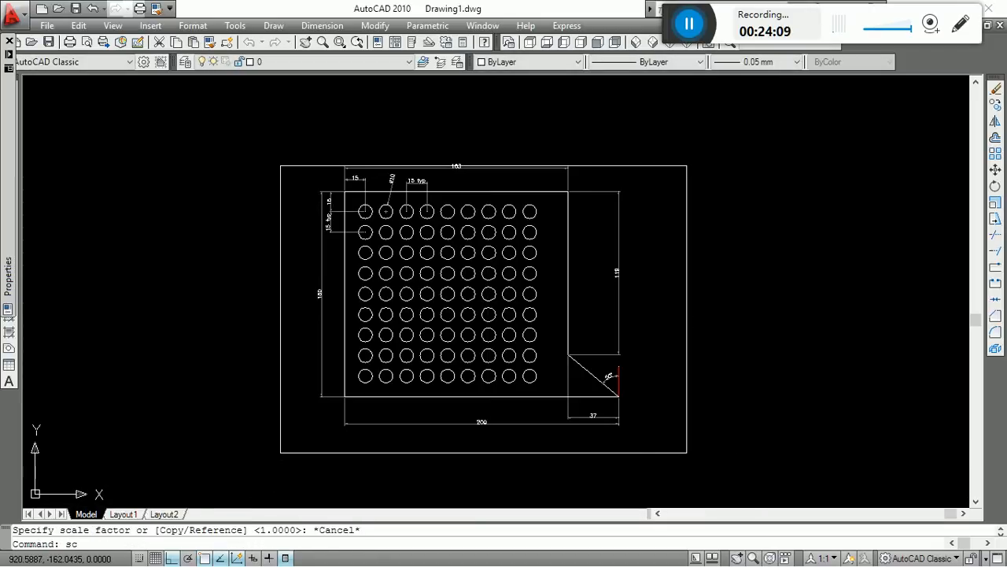
key("Return")
left_click(688, 486)
left_click(646, 420)
left_click(748, 473)
left_click(684, 425)
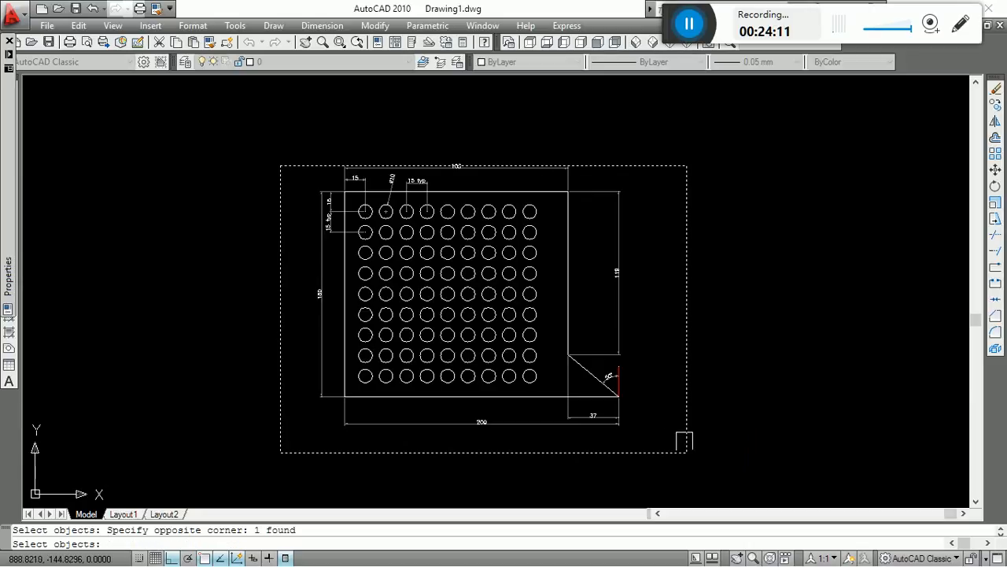
key("Return")
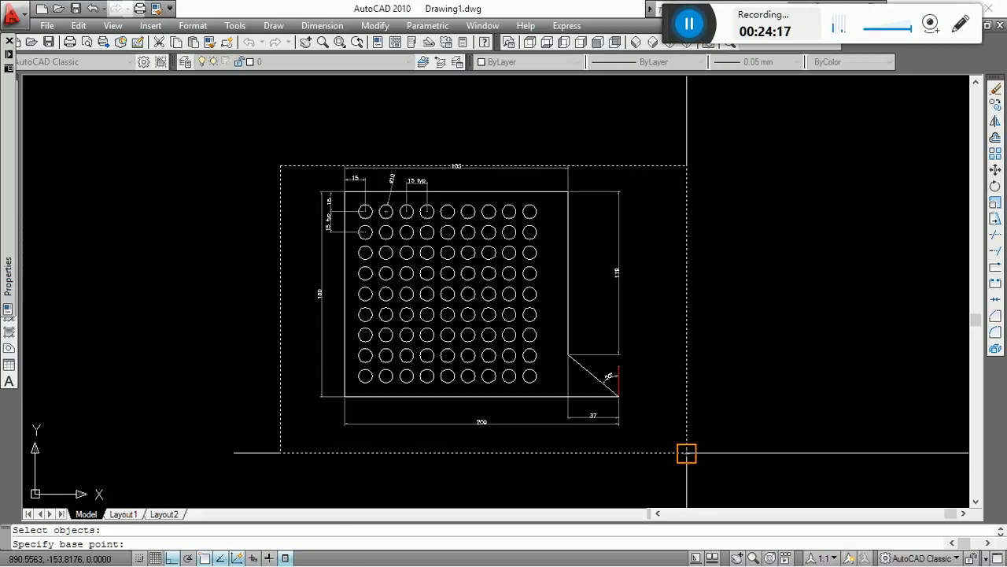
left_click(687, 452)
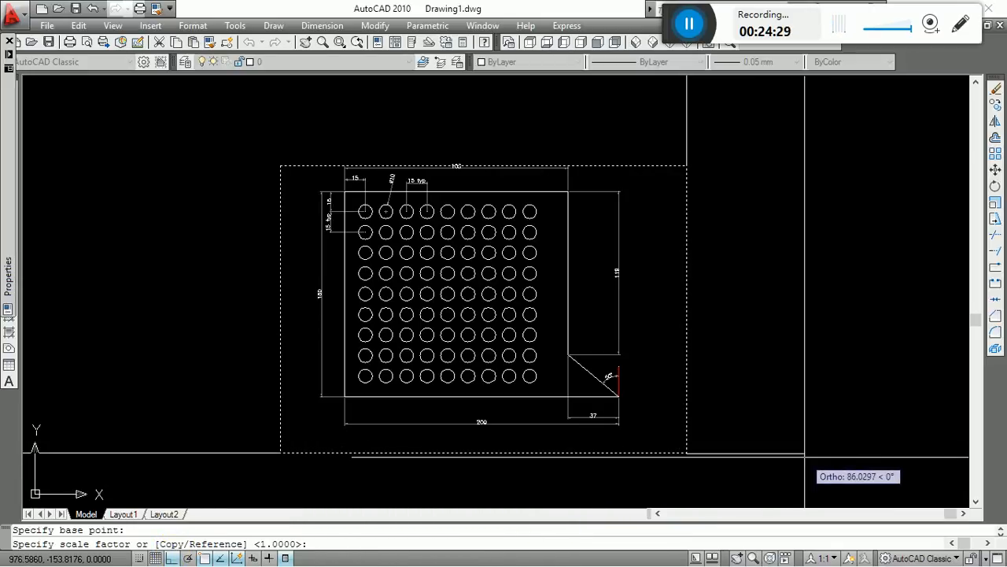
type("r")
key("Return")
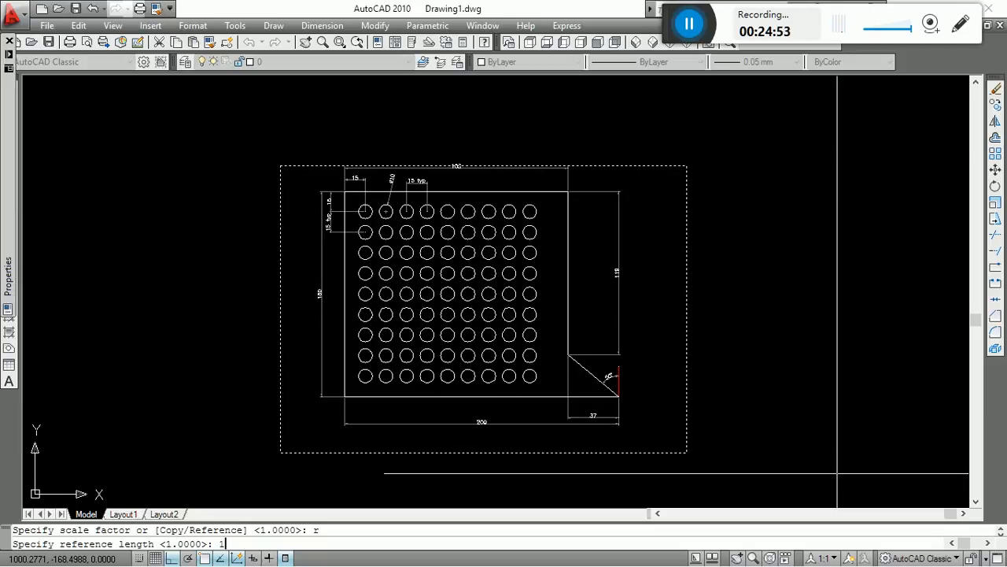
key("Return")
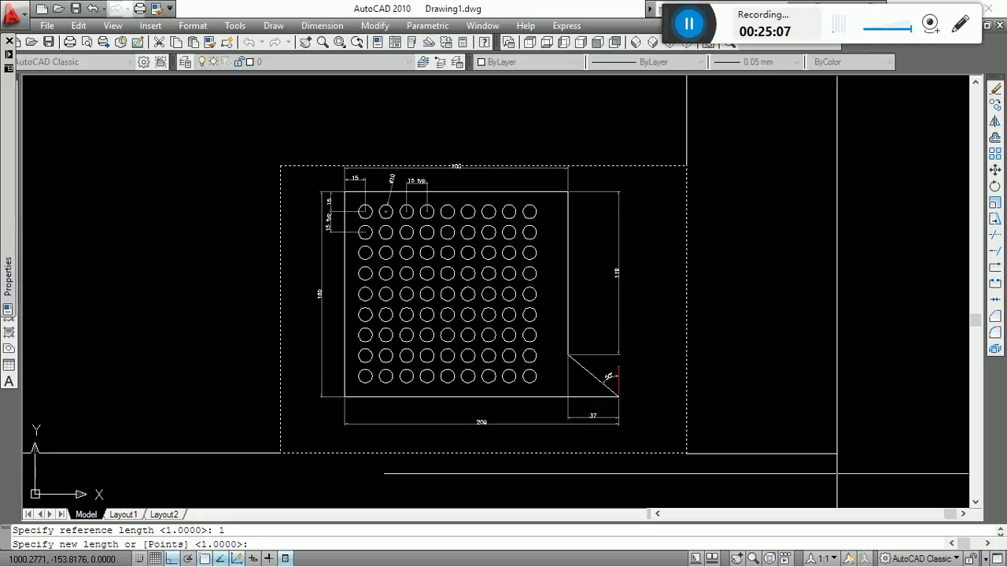
type("1.3")
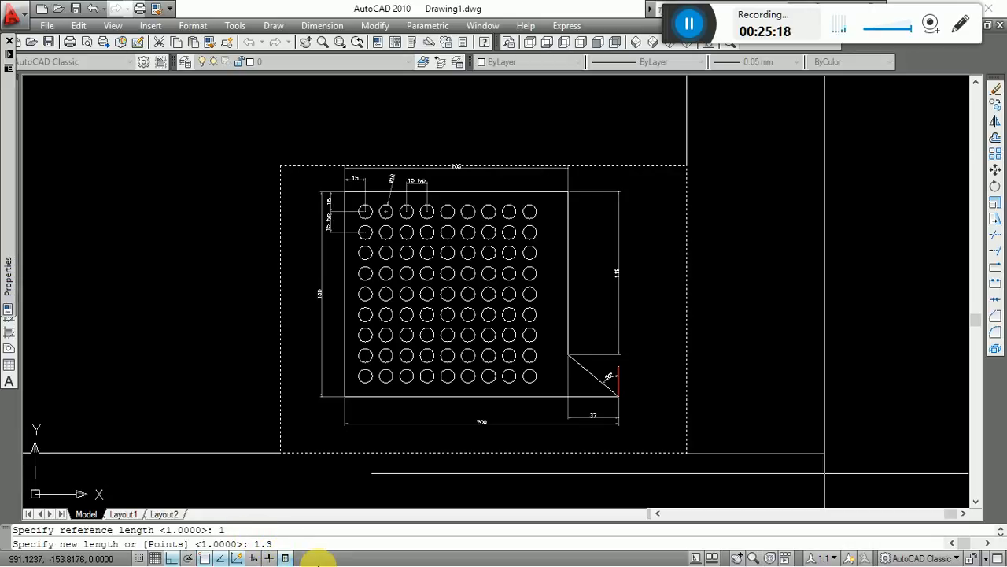
key("Return")
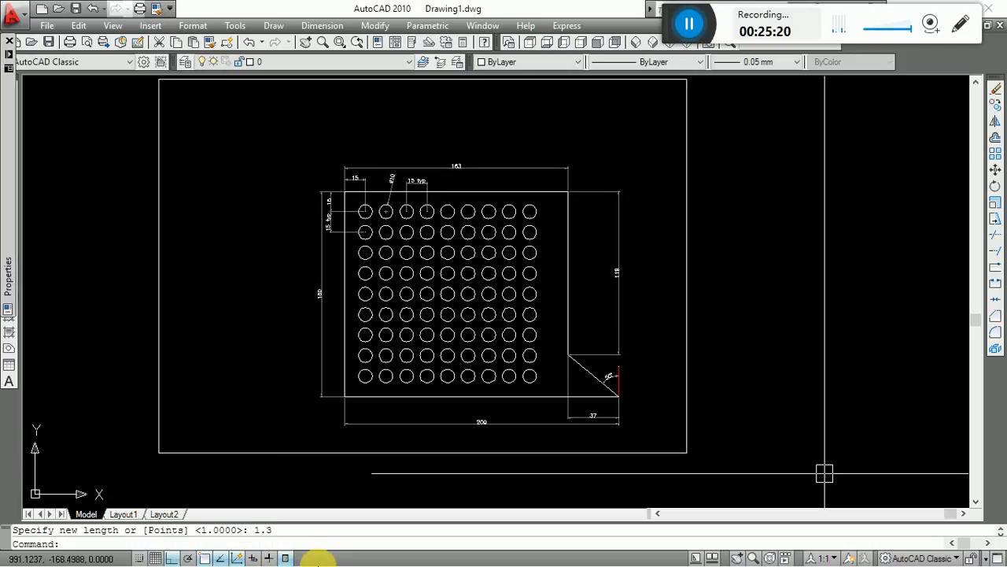
Move the enlarged frame straight down about 29 units to balance the space above and below the drawing.
type("m")
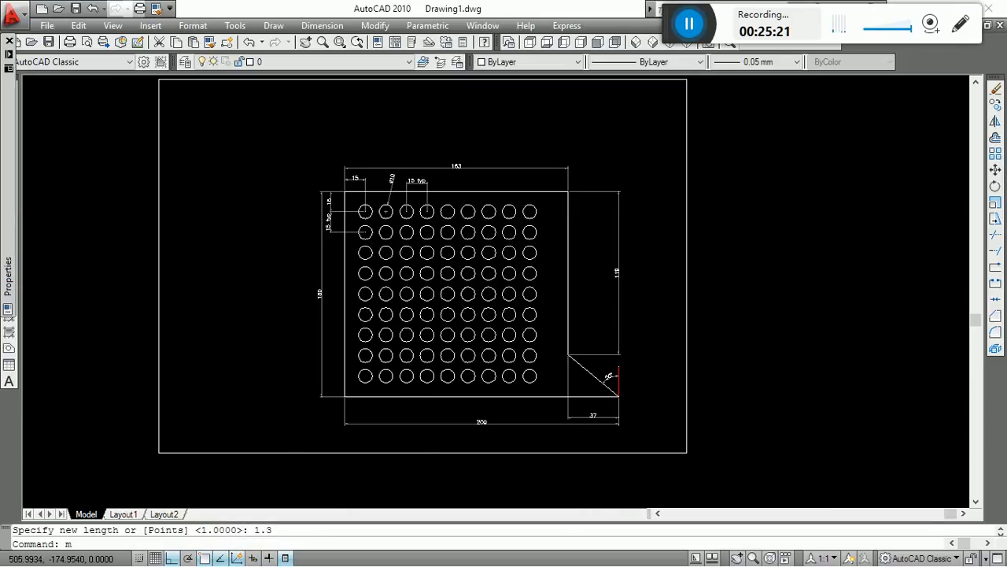
key("Return")
scroll(206, 476, "down", 5)
scroll(210, 475, "up", 3)
left_click(218, 460)
key("Return")
left_click(196, 290)
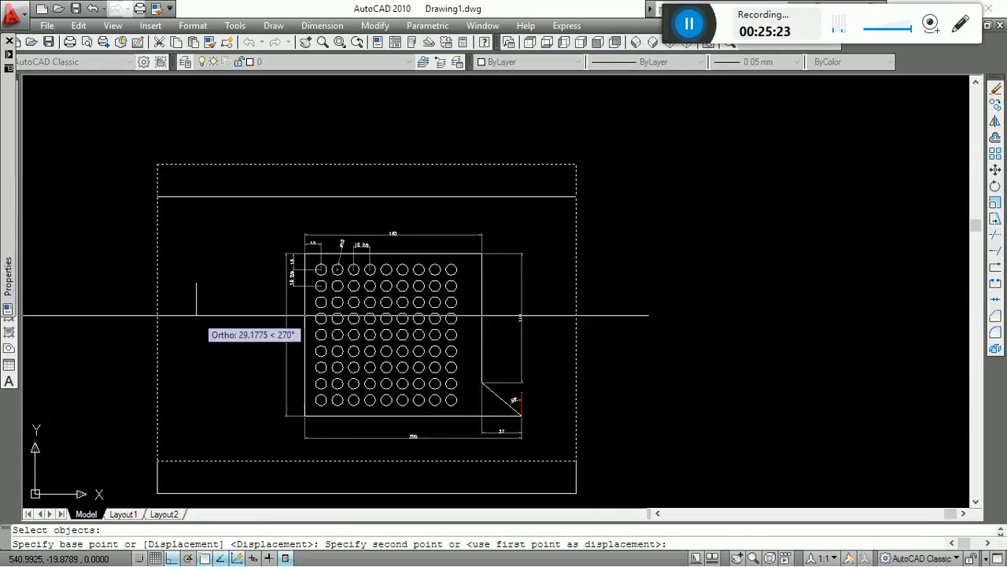
left_click(198, 320)
Move the outer frame to the right in three successive horizontal moves so it surrounds the dimensioned circle array drawing.
key("Return")
key("Return")
left_click(207, 303)
left_click(254, 299)
key("Return")
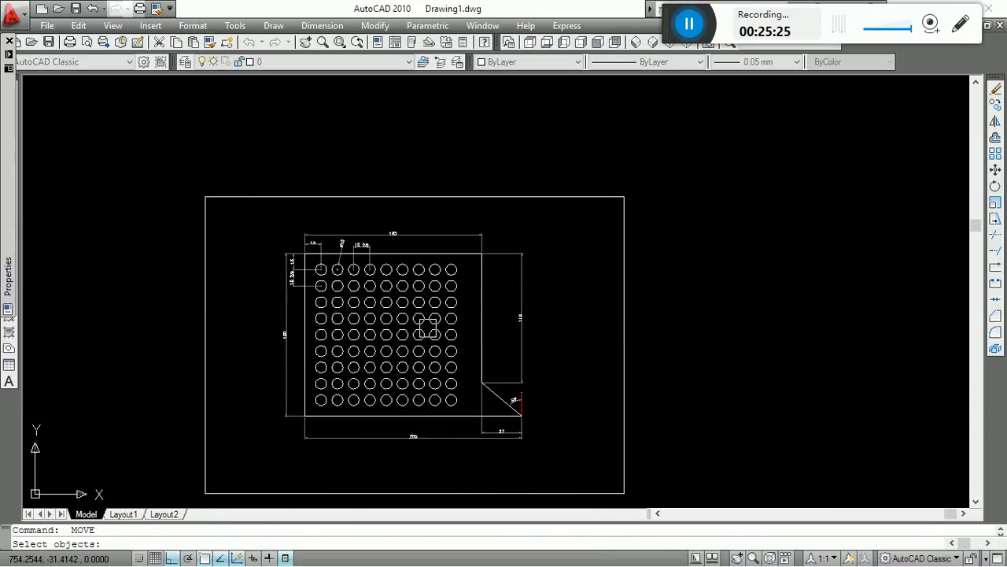
left_click(618, 303)
key("Return")
left_click(625, 307)
left_click(653, 307)
key("Return")
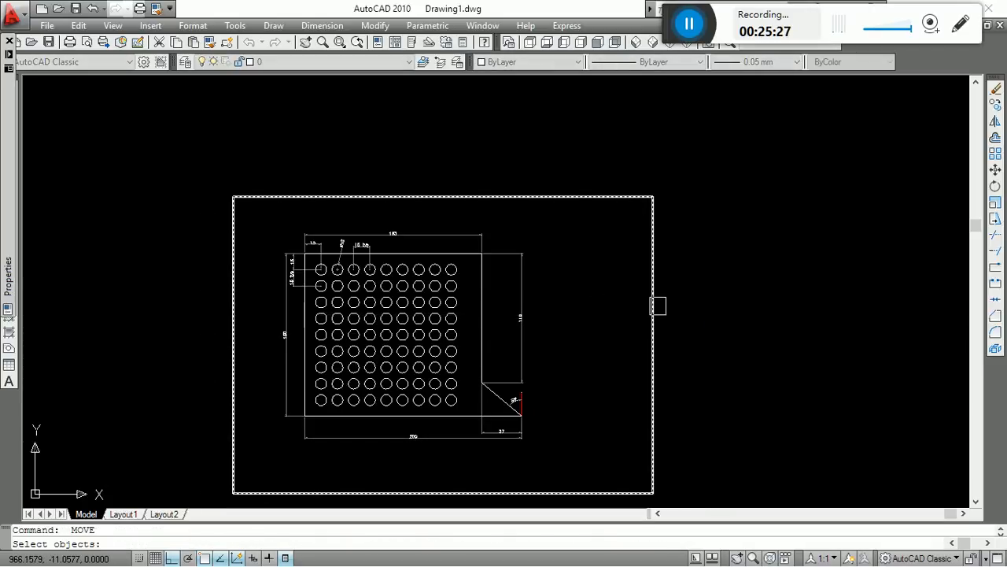
left_click(654, 306)
Move the outer frame a short distance straight down relative to the circle array drawing.
key("Return")
left_click(716, 314)
left_click(727, 314)
key("Return")
left_click(673, 289)
key("Return")
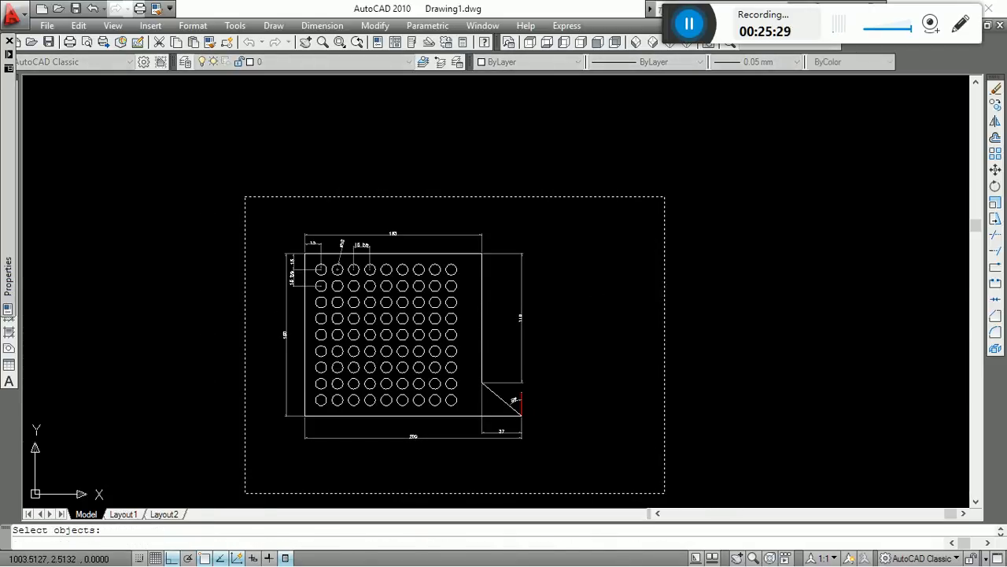
left_click(699, 289)
left_click(700, 301)
Examine the hole spacing, hole diameter and outline dimensions of the framed drawing, up close and as a whole.
scroll(700, 302, "down", 2)
scroll(522, 286, "up", 4)
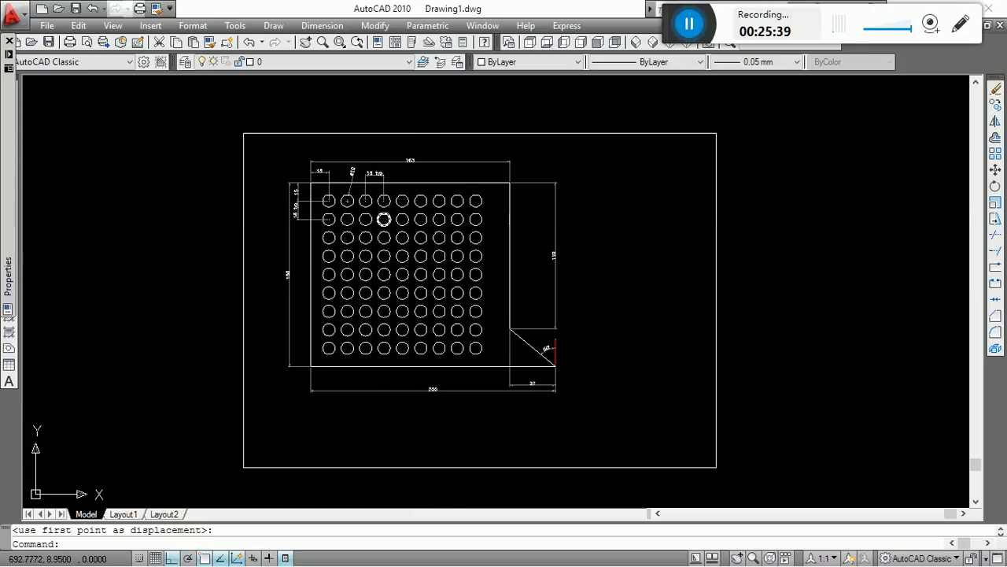
scroll(383, 219, "up", 3)
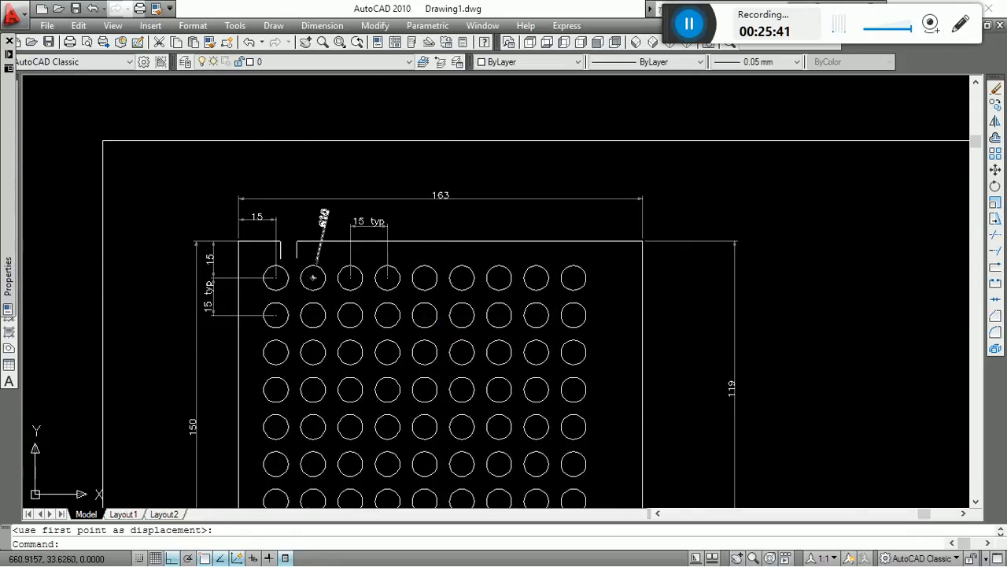
scroll(222, 258, "up", 3)
middle_click_drag(469, 269, 459, 302)
scroll(384, 263, "down", 4)
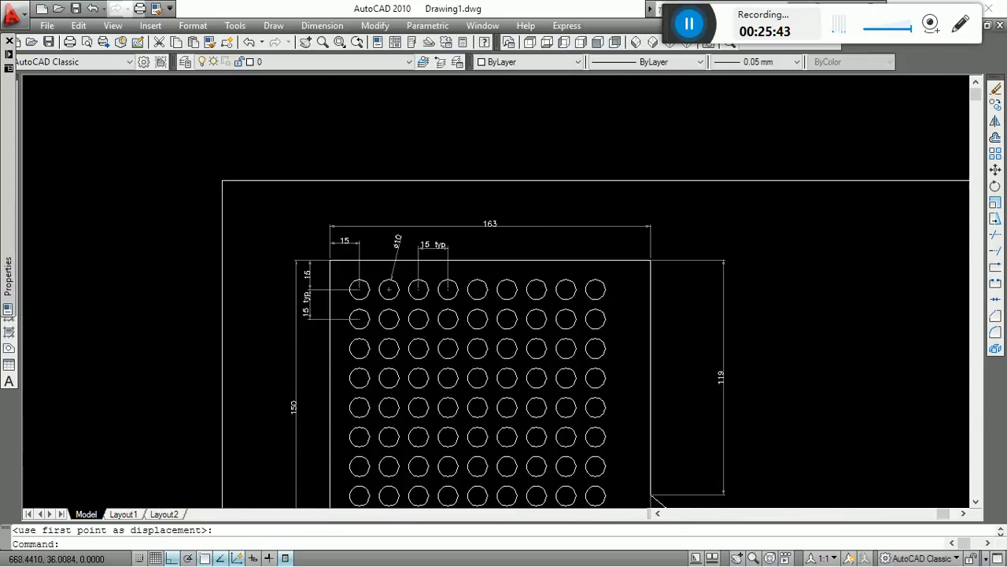
scroll(479, 272, "down", 2)
scroll(411, 279, "up", 4)
scroll(270, 237, "up", 1)
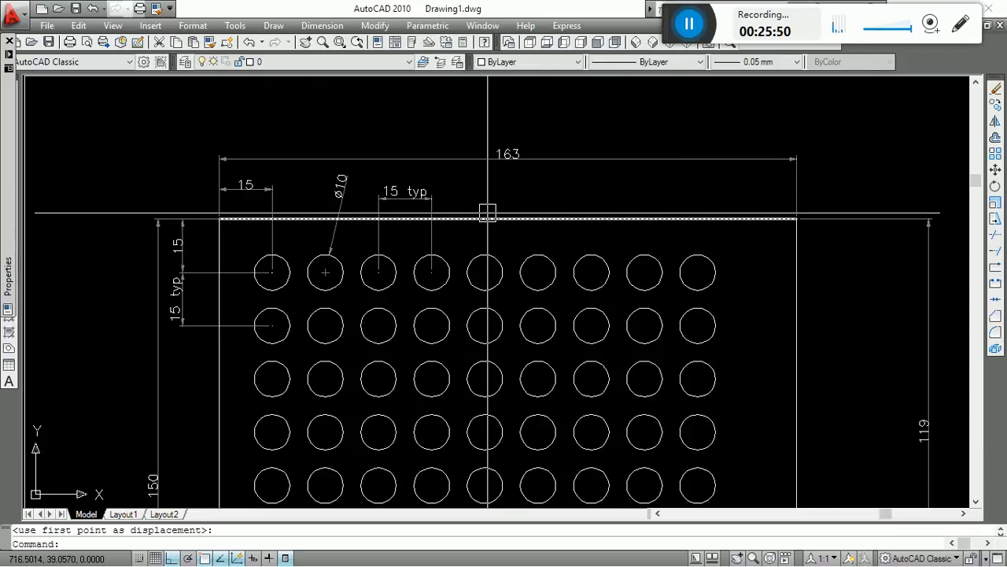
scroll(488, 216, "down", 4)
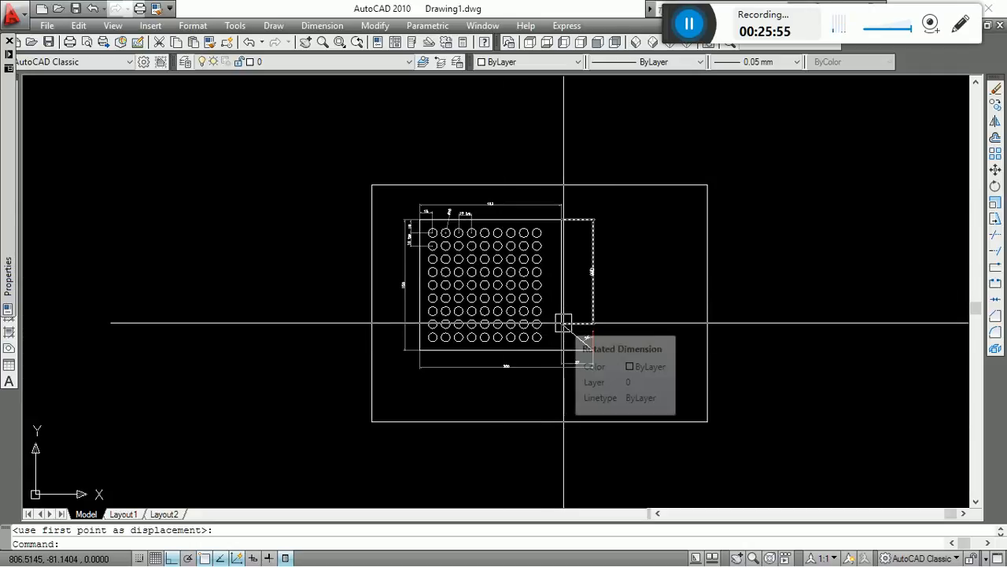
scroll(587, 277, "up", 3)
middle_click_drag(580, 270, 580, 318)
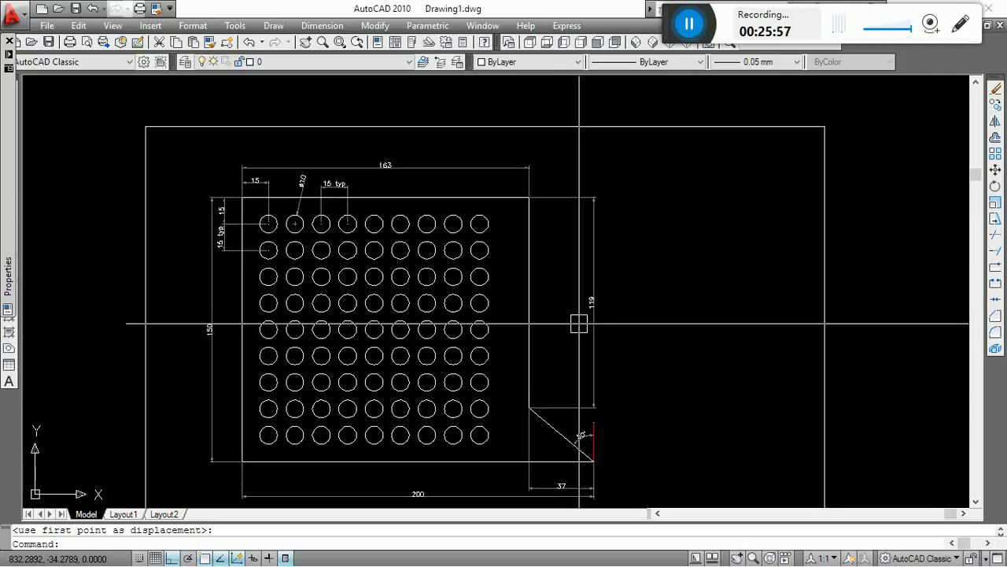
Close the Properties palette to free the drawing area around the frame.
left_click(8, 44)
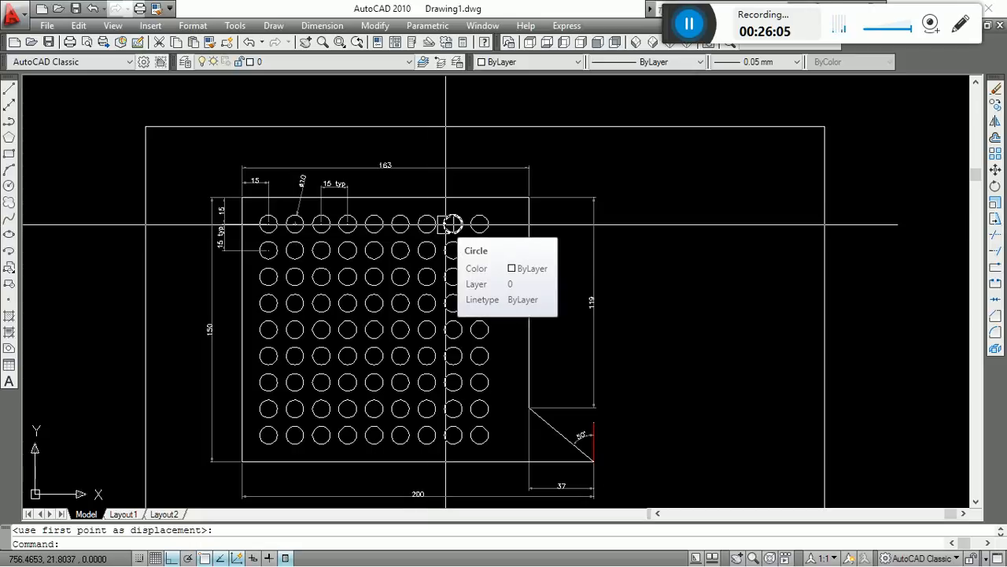
scroll(451, 222, "down", 2)
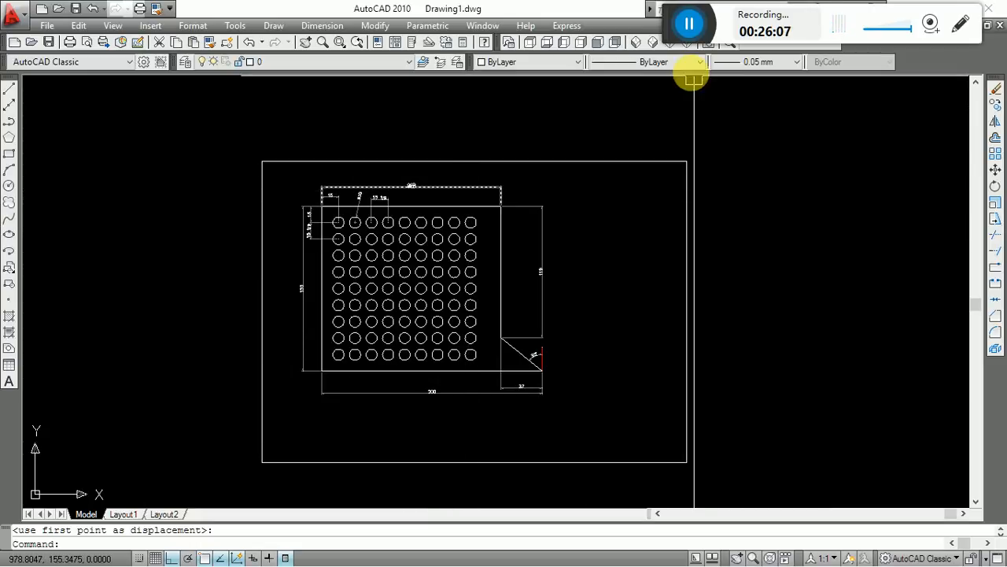
Review the linetypes available in the drawing without choosing one.
left_click(644, 63)
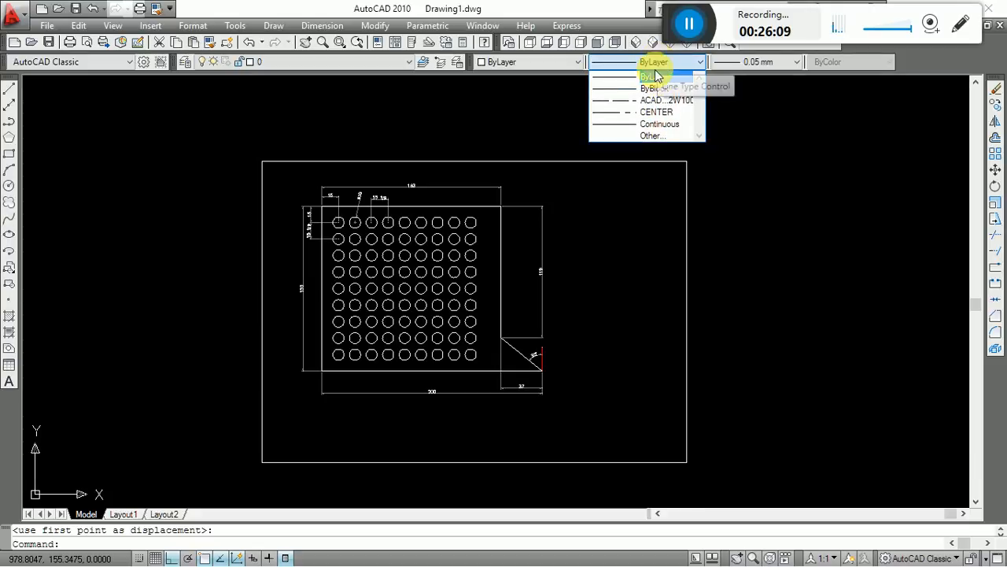
left_click(515, 128)
left_click(676, 130)
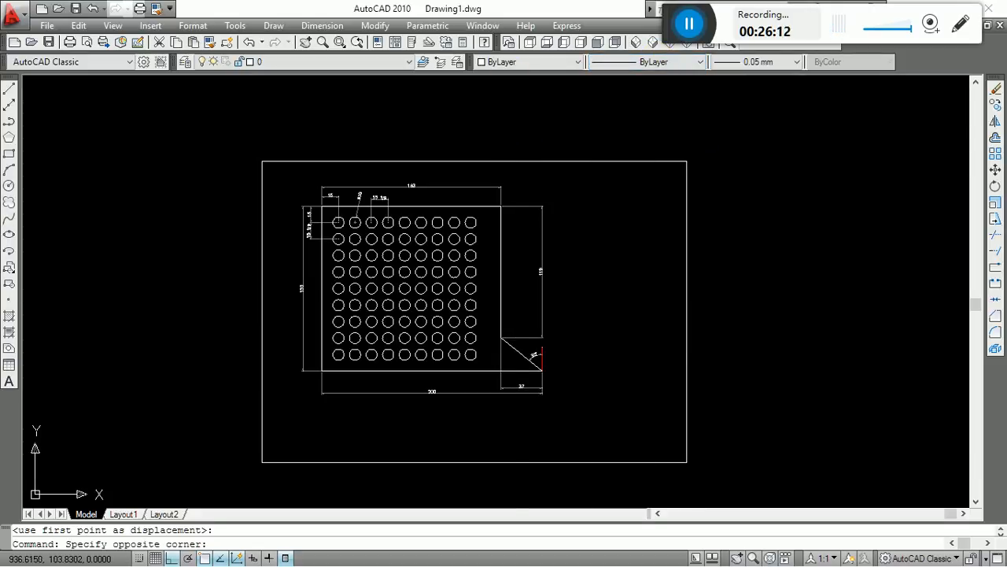
left_click(431, 146)
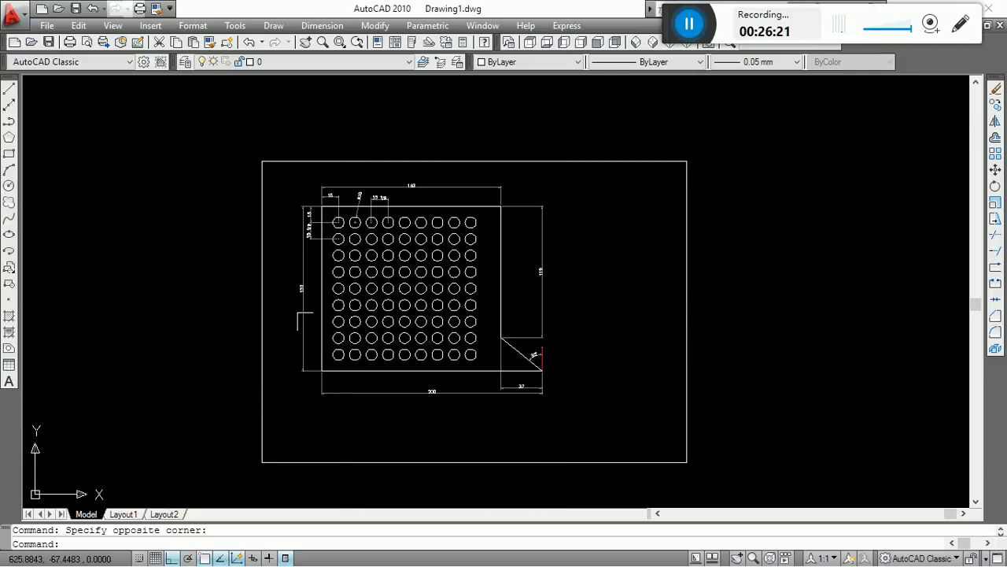
left_click(203, 131)
left_click(826, 463)
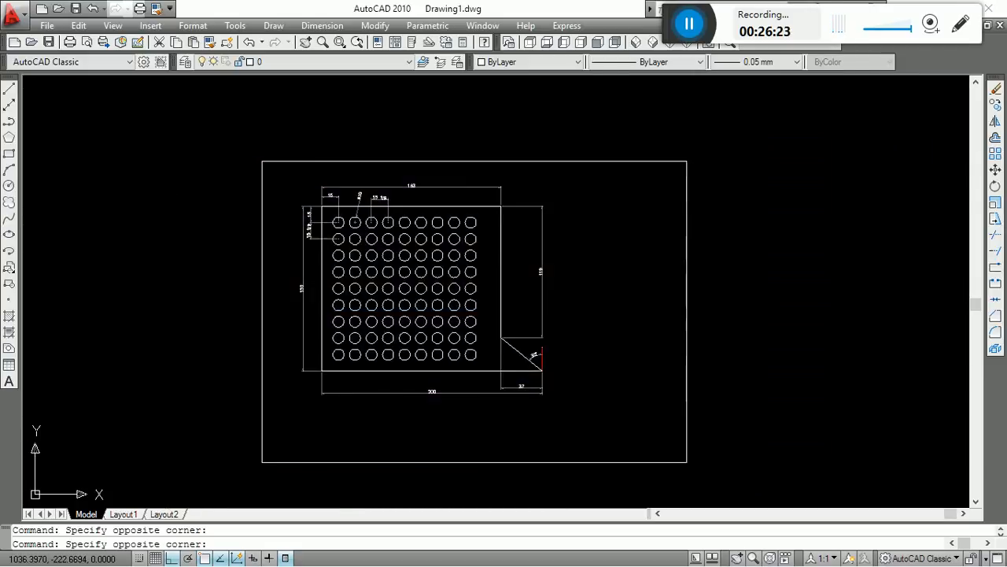
left_click(187, 113)
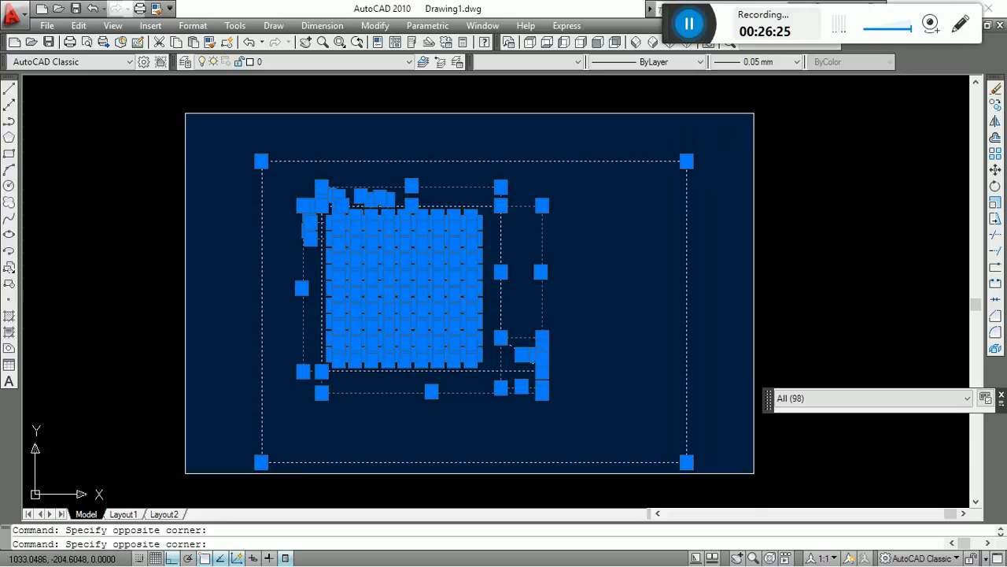
left_click(727, 469)
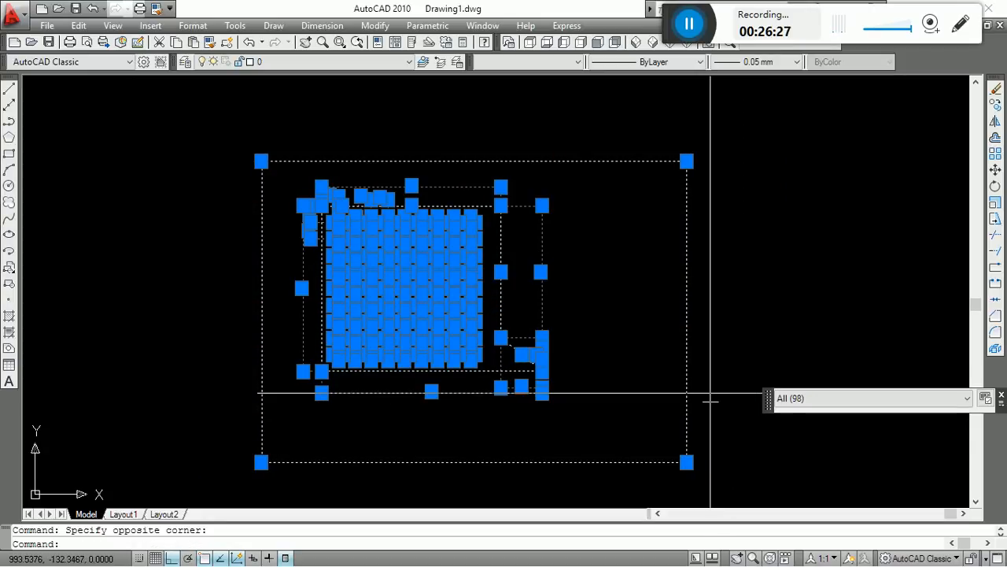
key("Escape")
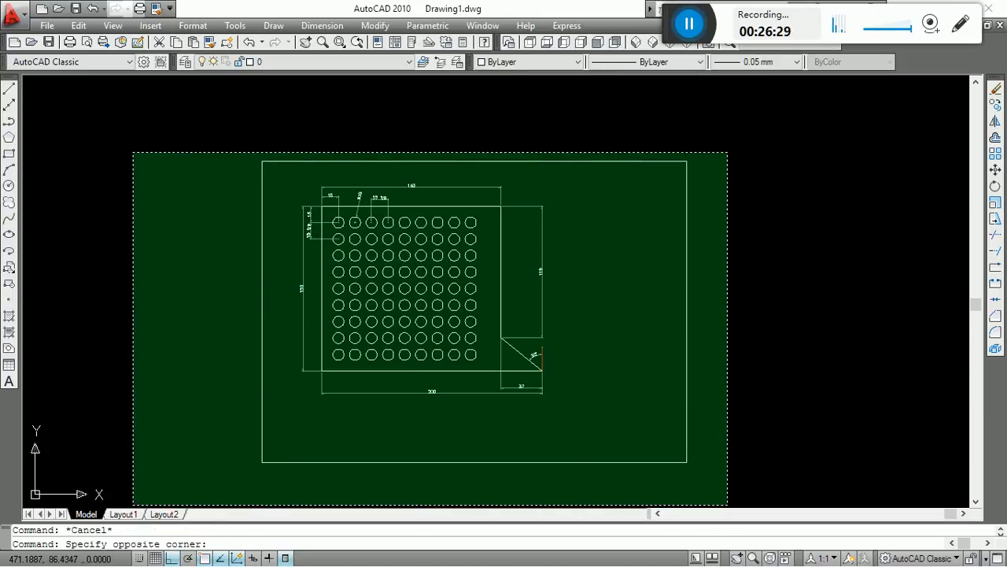
left_click(132, 151)
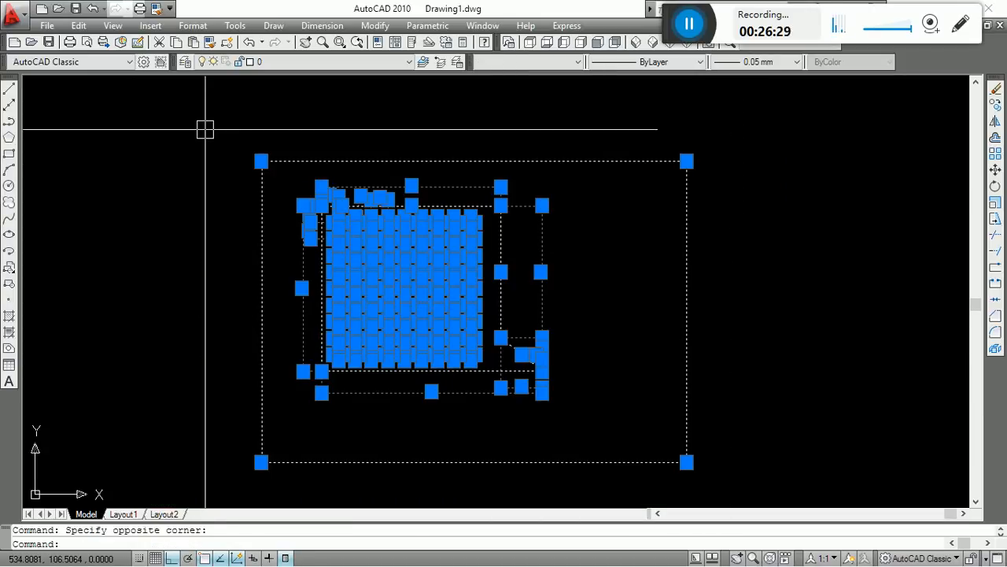
key("Escape")
Draw a rectangle inside the frame from its lower-right corner up to just below and beyond the drawing's lower-right dimensions.
type("rec")
key("Return")
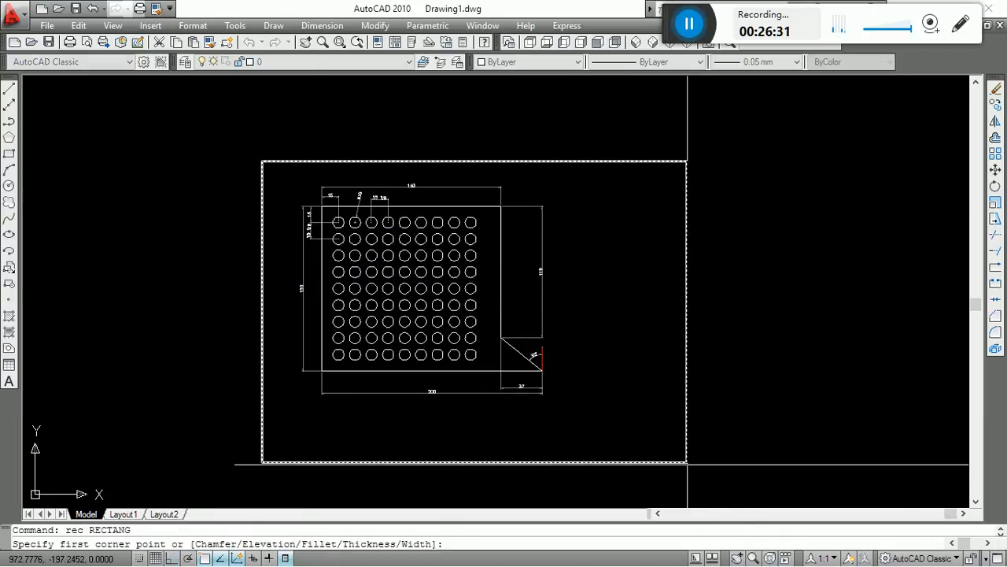
left_click(687, 462)
left_click(570, 391)
key("Escape")
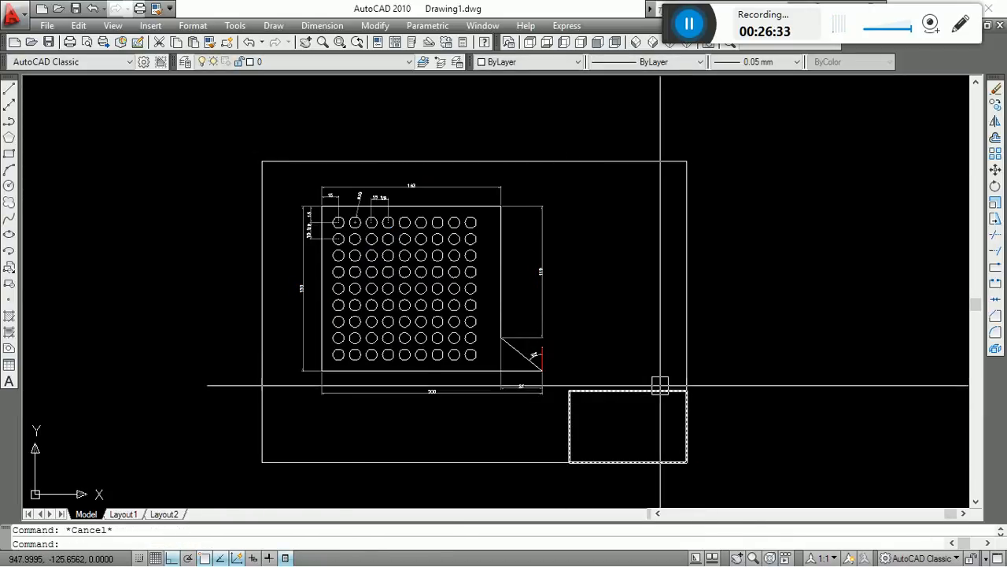
Draw a second rectangle of equal width, about 95 units high, directly above the first along the frame's right edge.
key("Return")
left_click(686, 391)
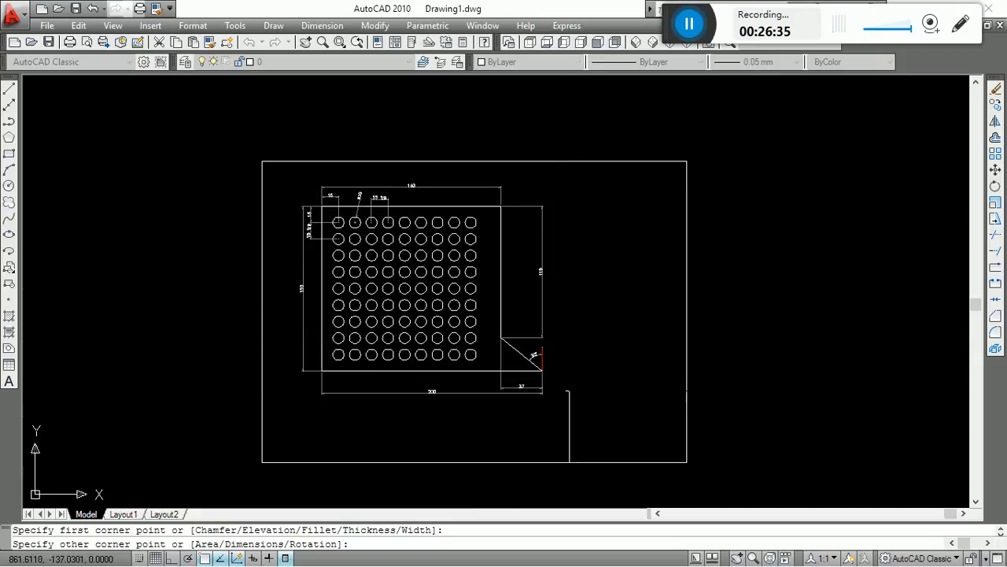
left_click(570, 287)
key("Escape")
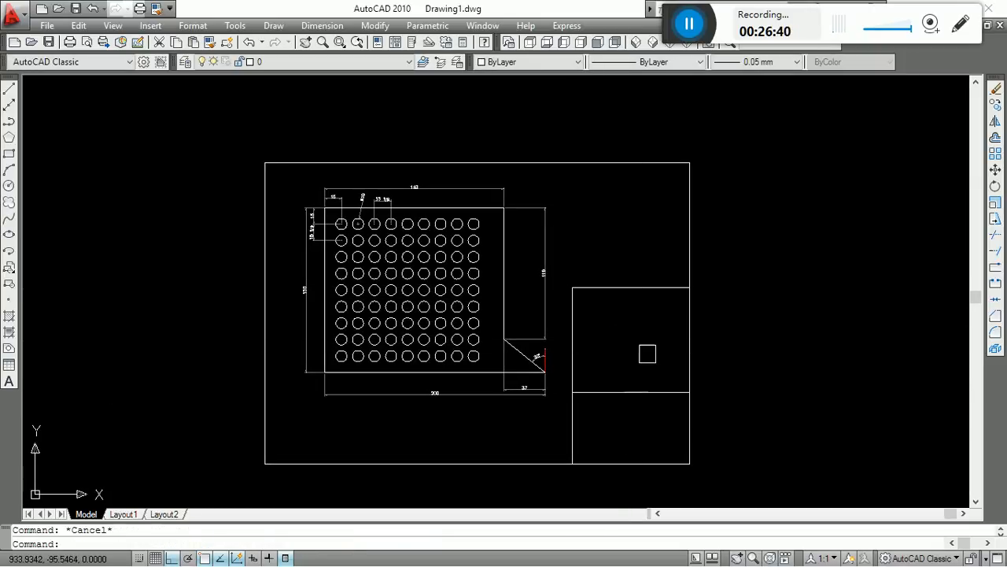
left_click(729, 472)
left_click(198, 139)
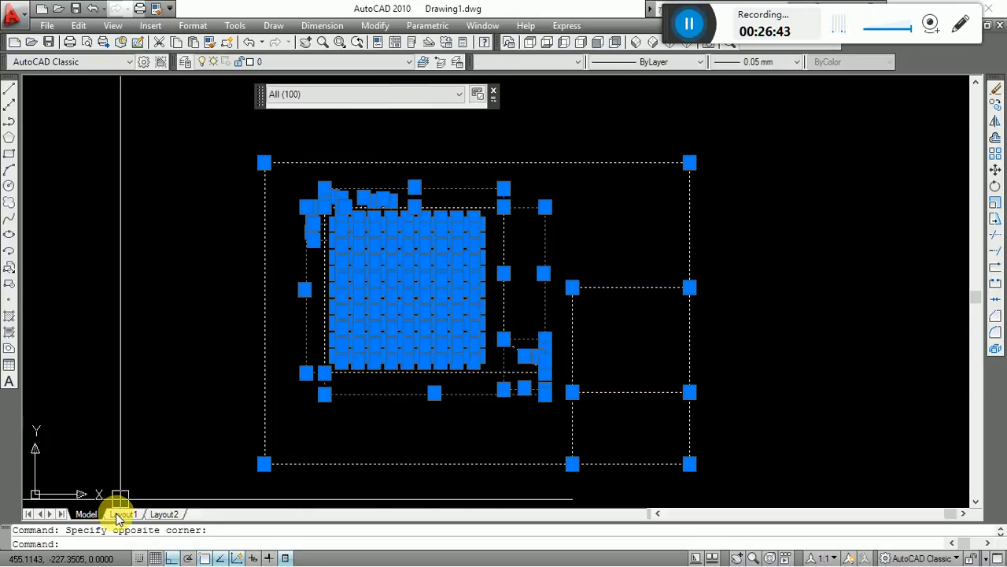
key("Escape")
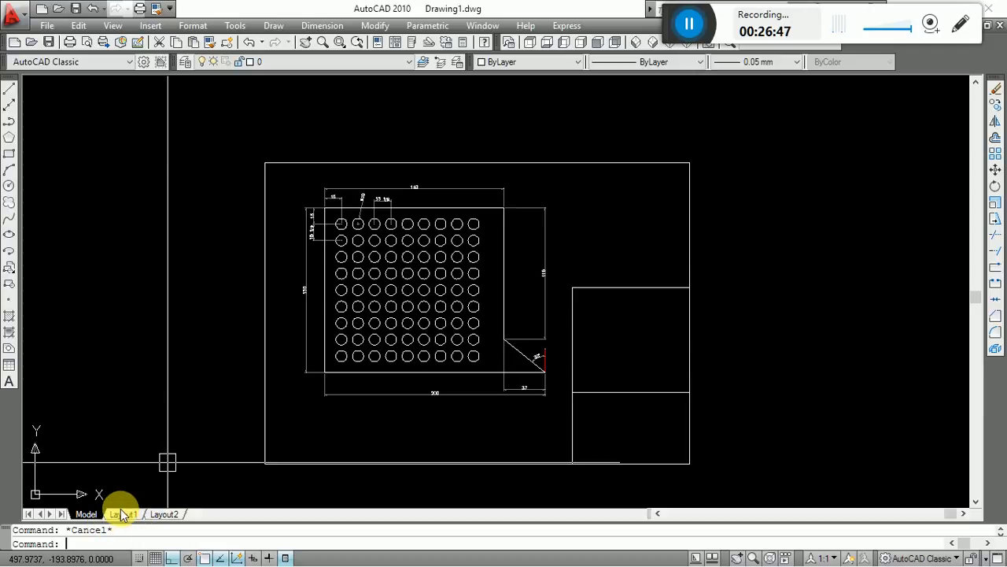
Switch to Layout1 and dismiss the Page Setup Manager without changing its settings.
mouse_move(122, 516)
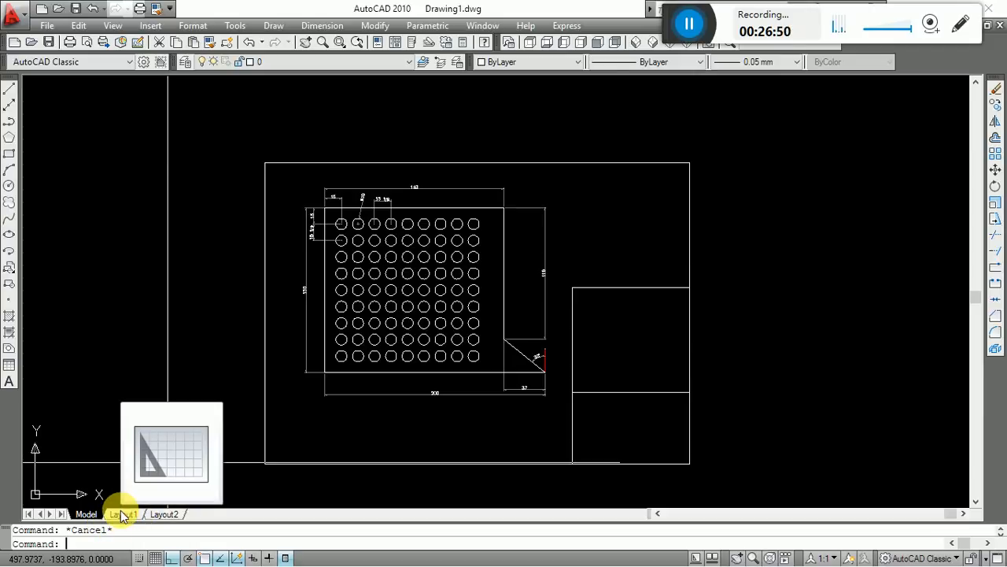
left_click(122, 514)
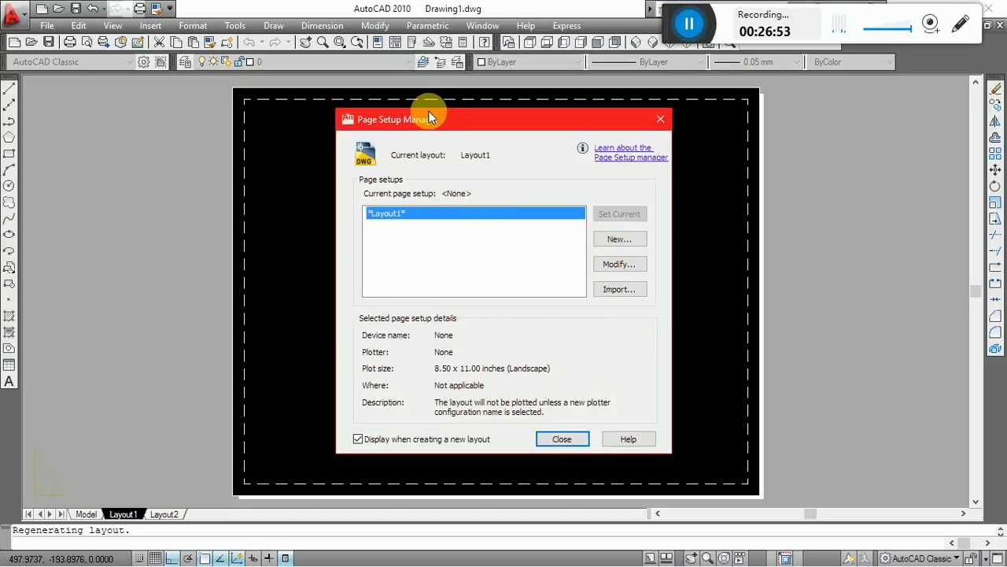
left_click(560, 440)
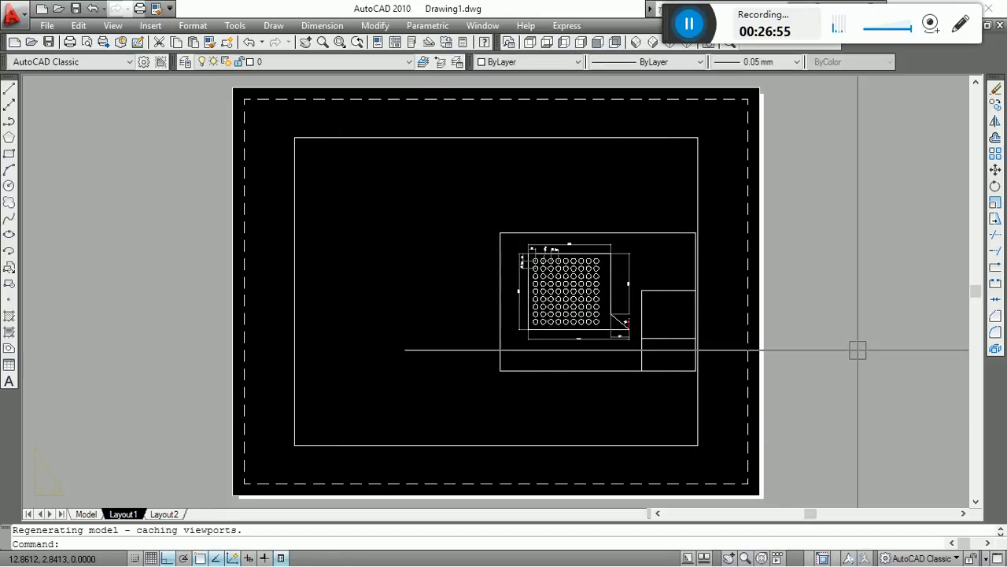
Examine how the framed drawing and its two corner boxes sit inside the Layout1 viewport and printable area.
scroll(607, 325, "up", 3)
middle_click_drag(606, 324, 426, 351)
scroll(510, 207, "down", 4)
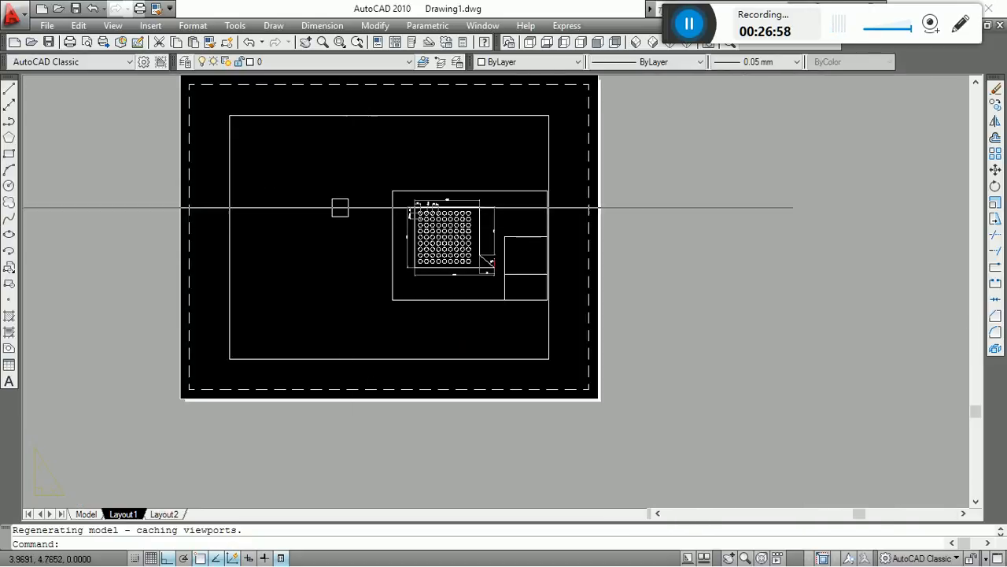
scroll(393, 221, "up", 3)
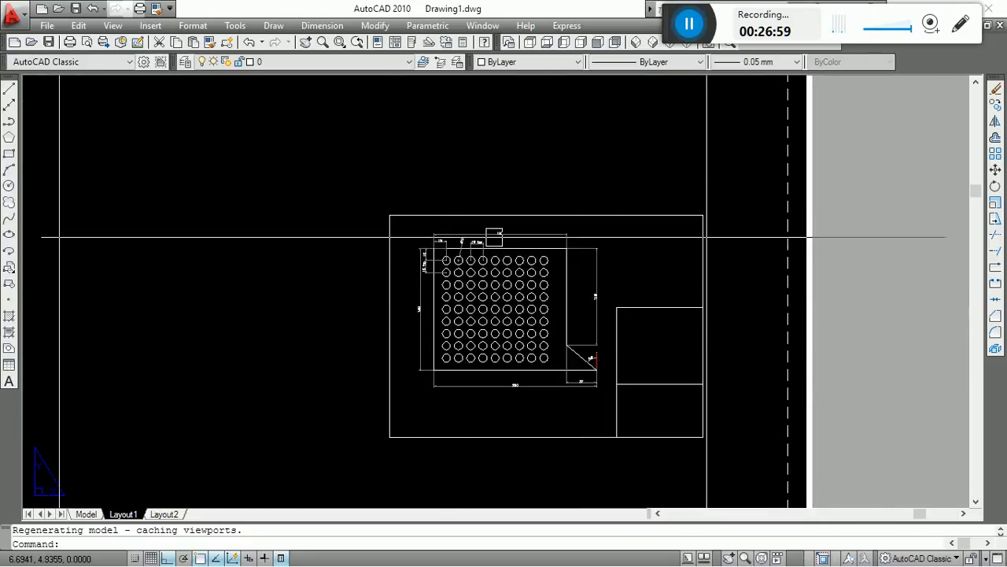
scroll(490, 257, "down", 4)
scroll(580, 288, "up", 4)
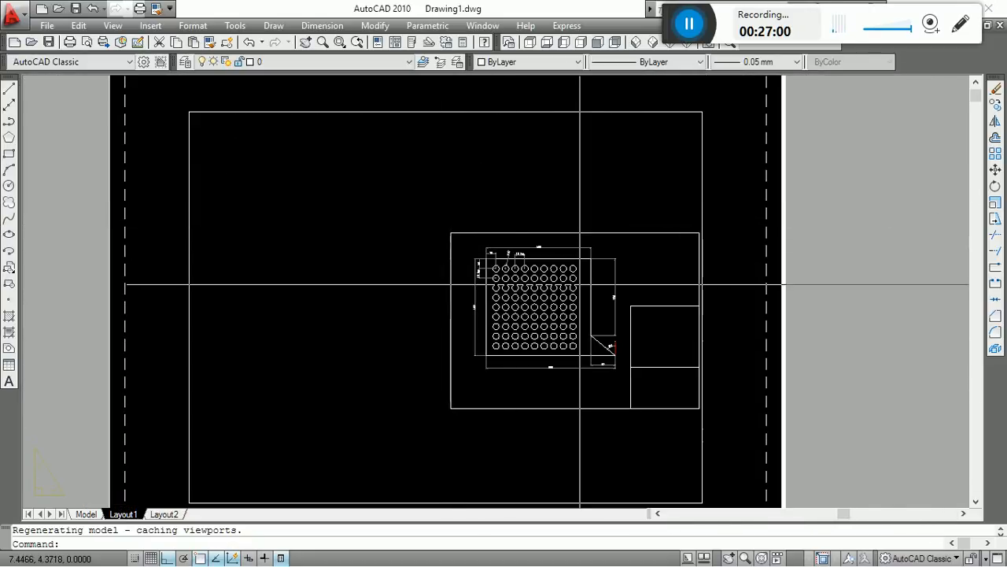
left_click(426, 224)
left_click(735, 443)
scroll(460, 267, "down", 2)
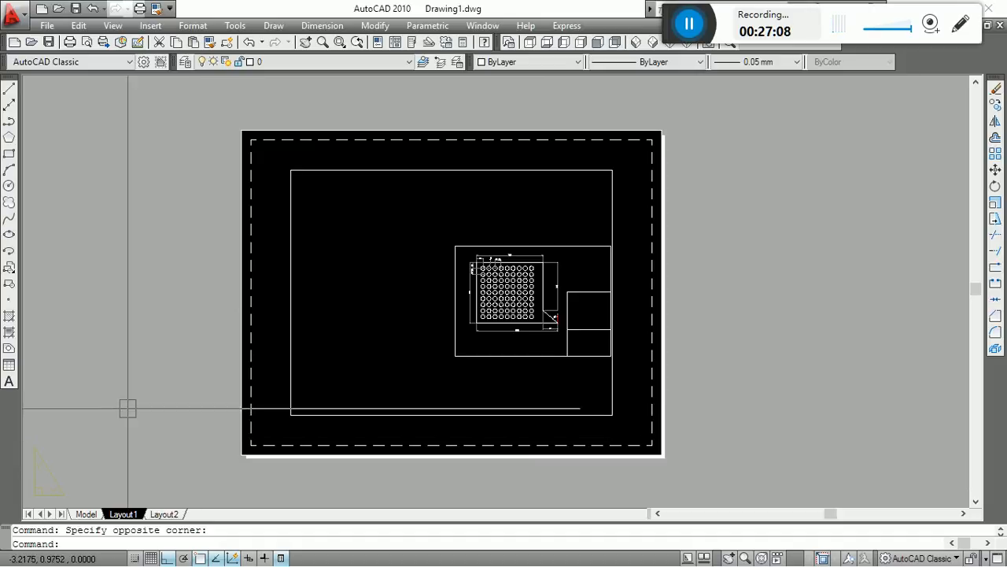
Open Layout1's page setup for modification and set its plotter to DWG To PDF.pc3.
right_click(124, 516)
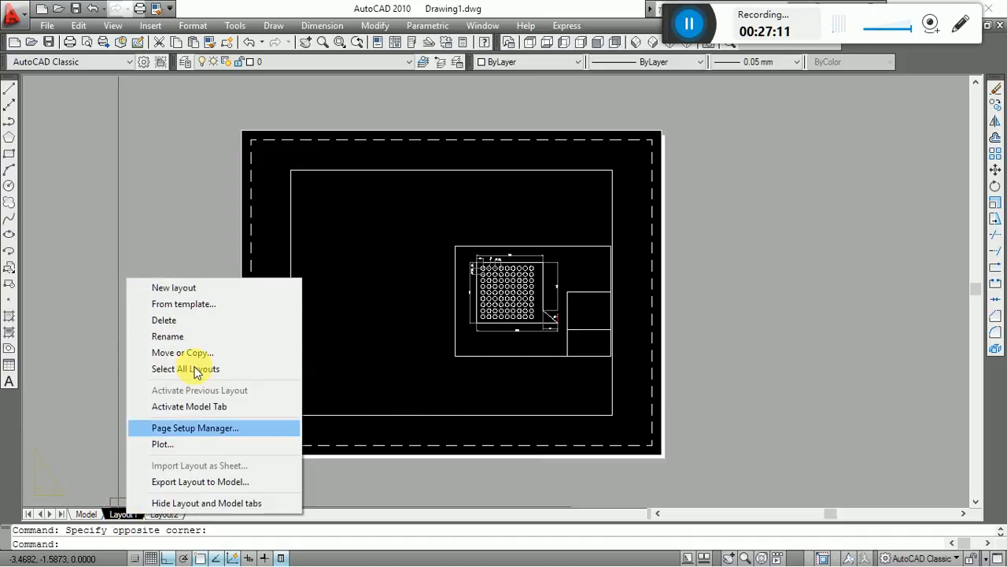
left_click(197, 430)
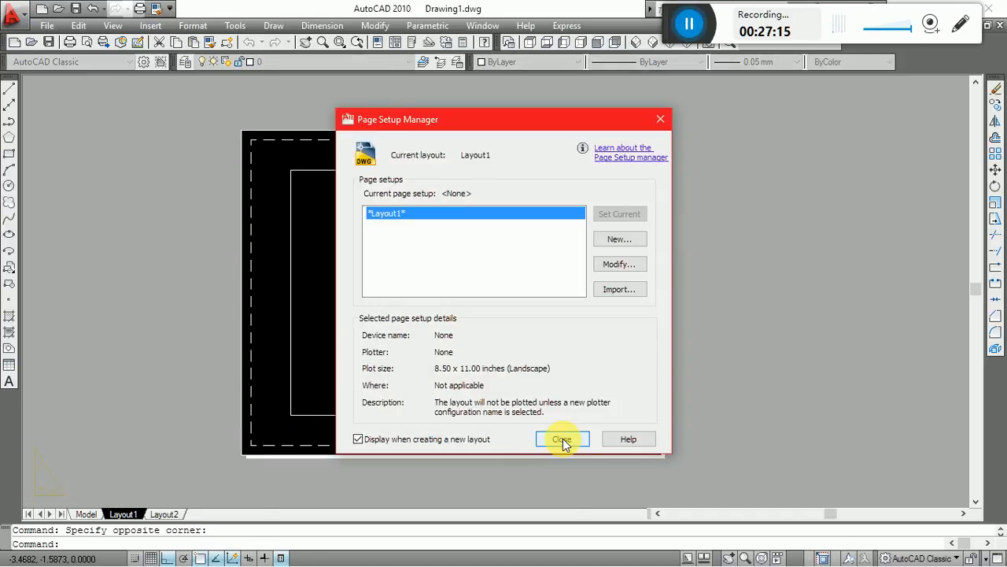
left_click(616, 269)
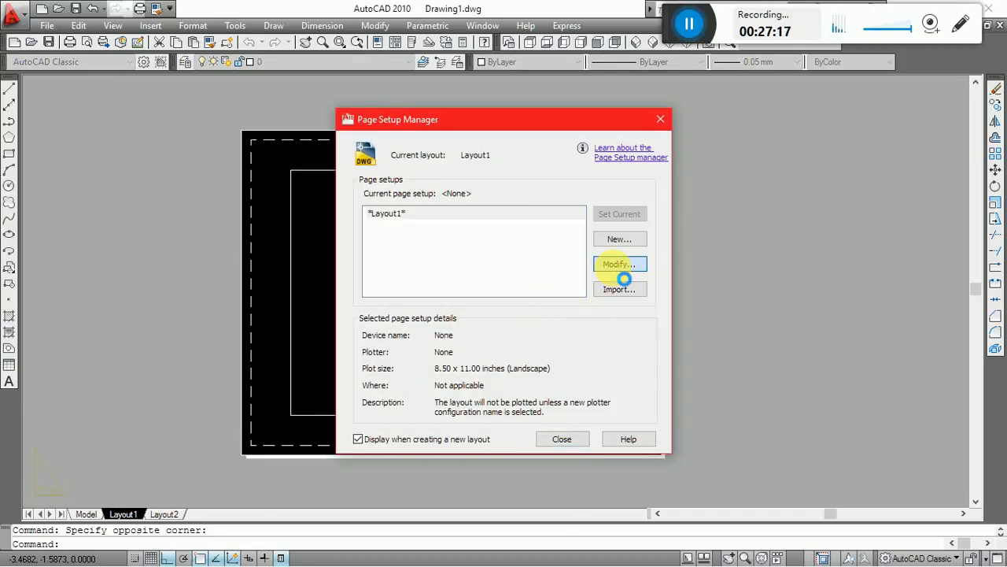
left_click(373, 185)
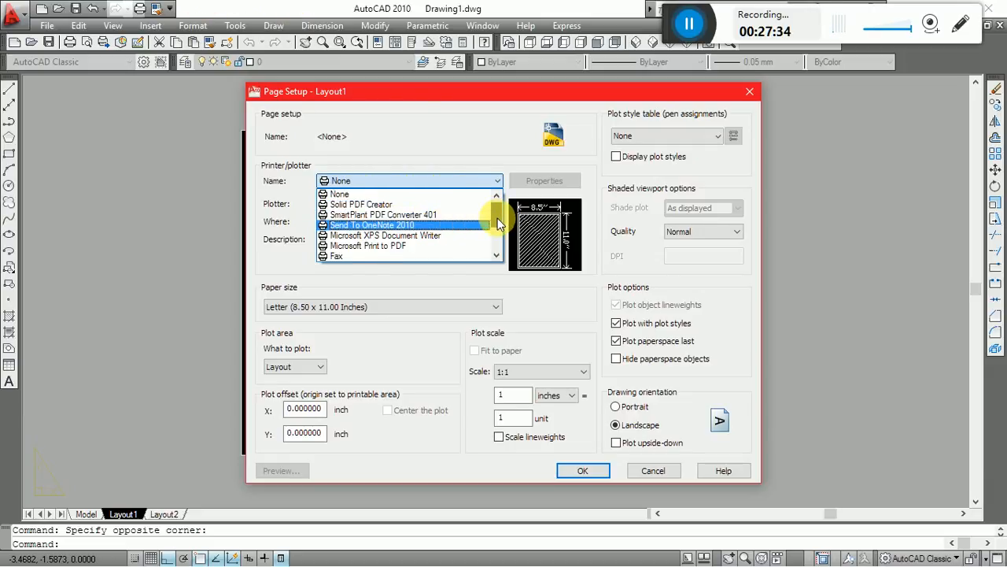
scroll(497, 224, "down", 1)
scroll(497, 226, "down", 1)
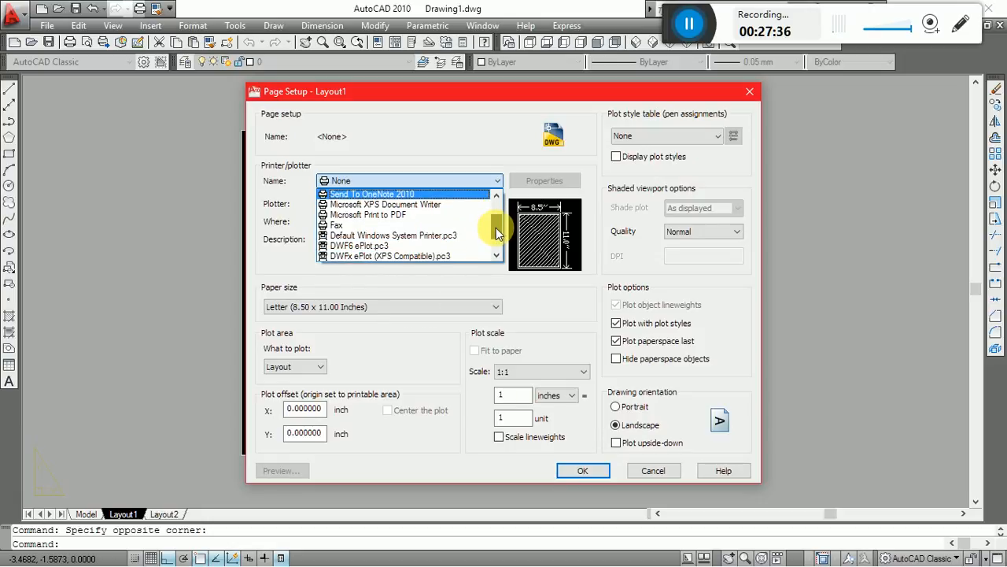
scroll(494, 236, "down", 2)
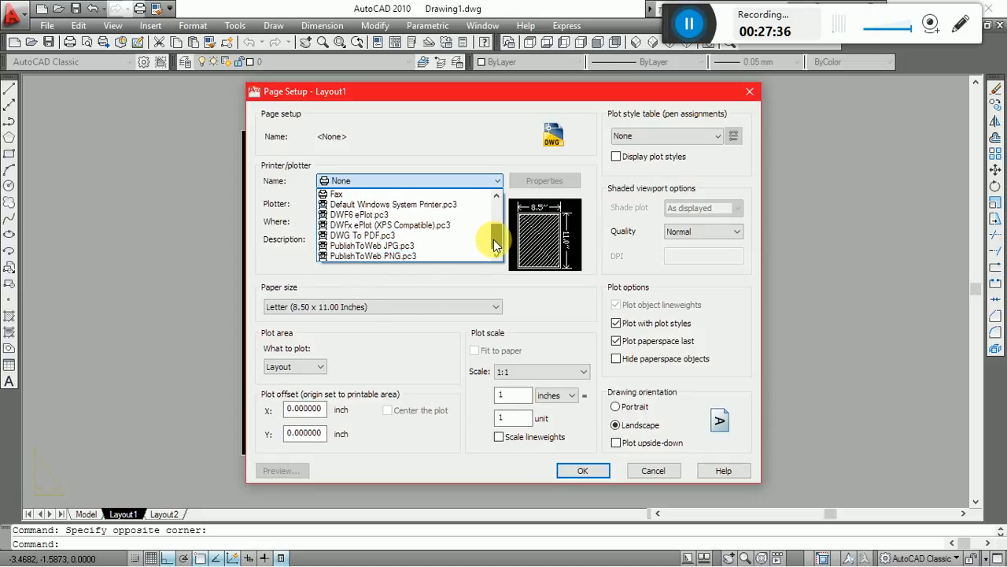
left_click(373, 240)
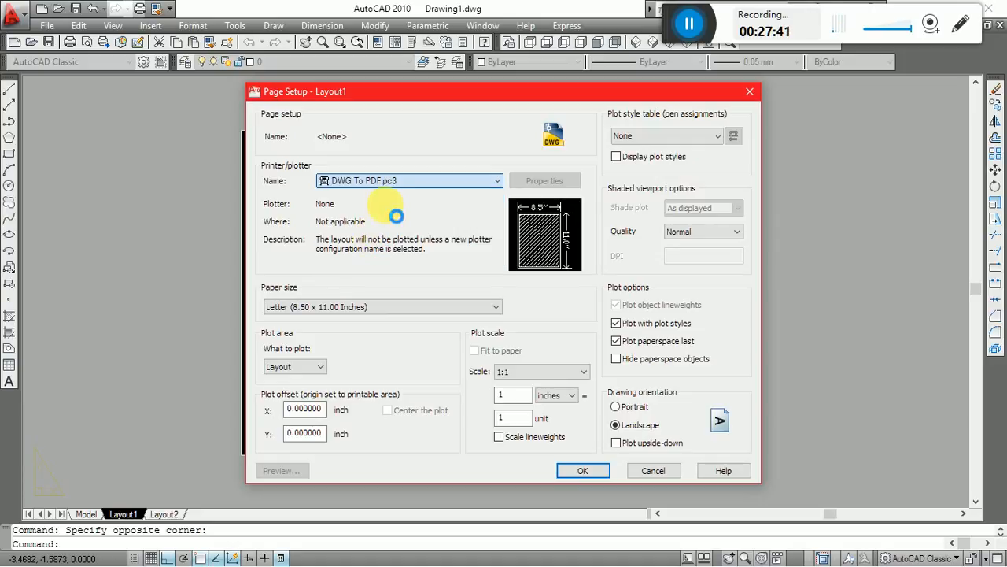
Set the page setup's paper size to ISO full bleed A4 (297.00 x 210.00 MM).
left_click(394, 308)
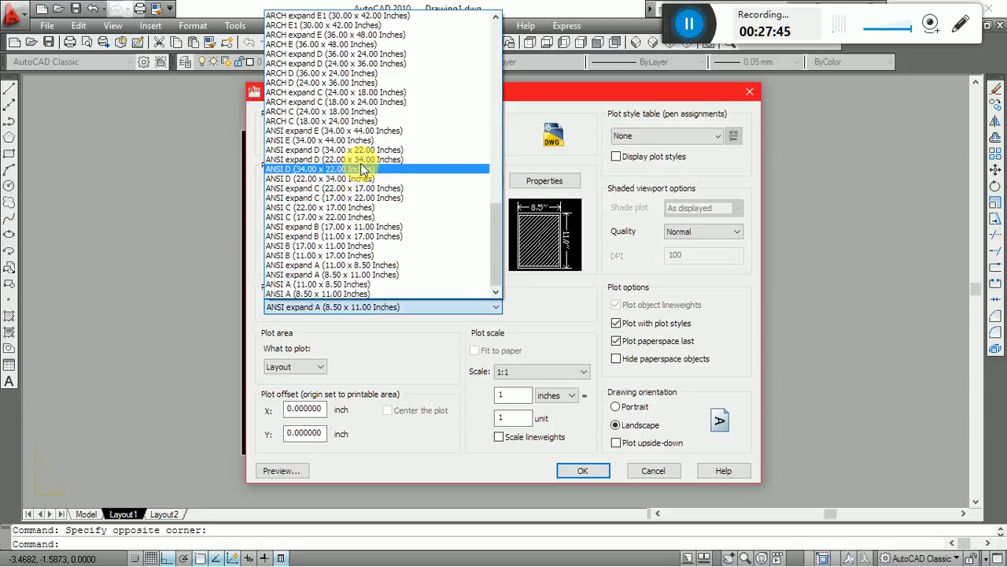
scroll(363, 167, "up", 20)
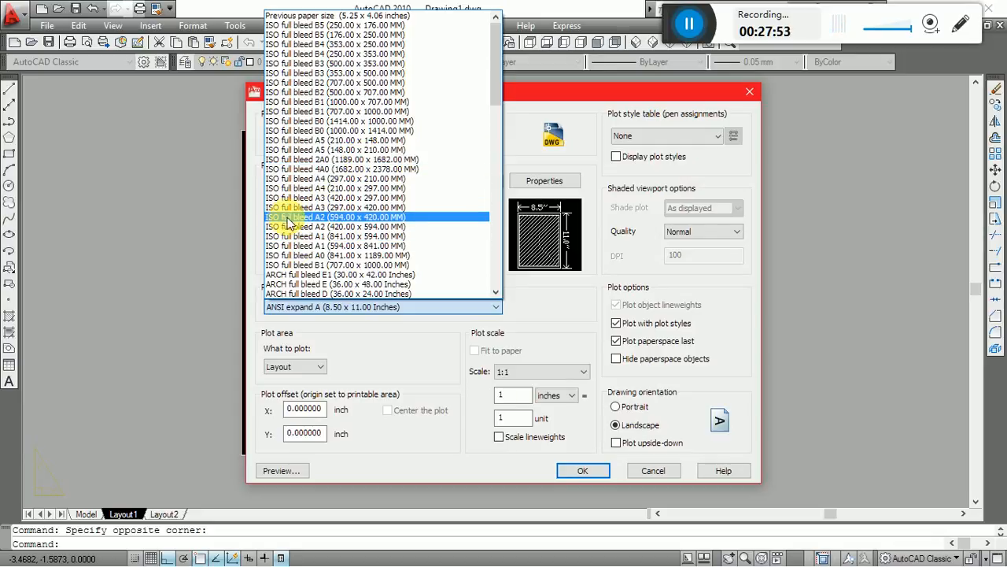
left_click(339, 178)
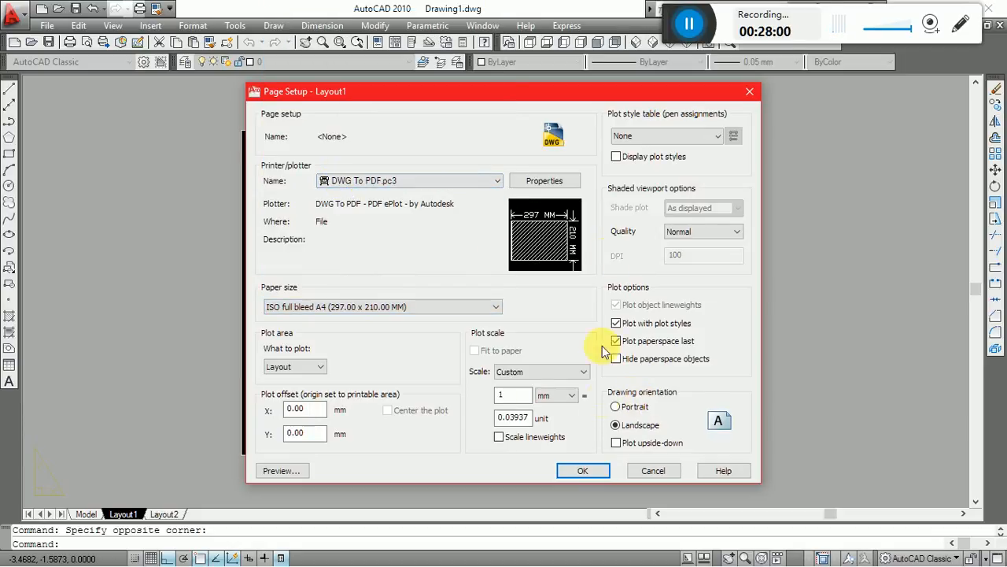
mouse_move(527, 229)
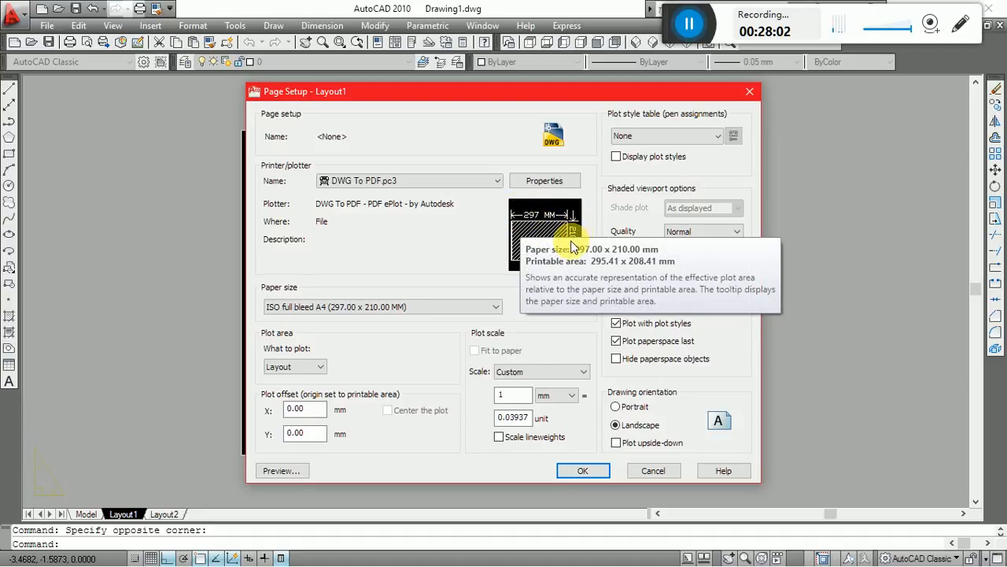
Set the plot area to Window, spanning the drawing frame from its lower-left to its upper-right corner.
left_click(304, 370)
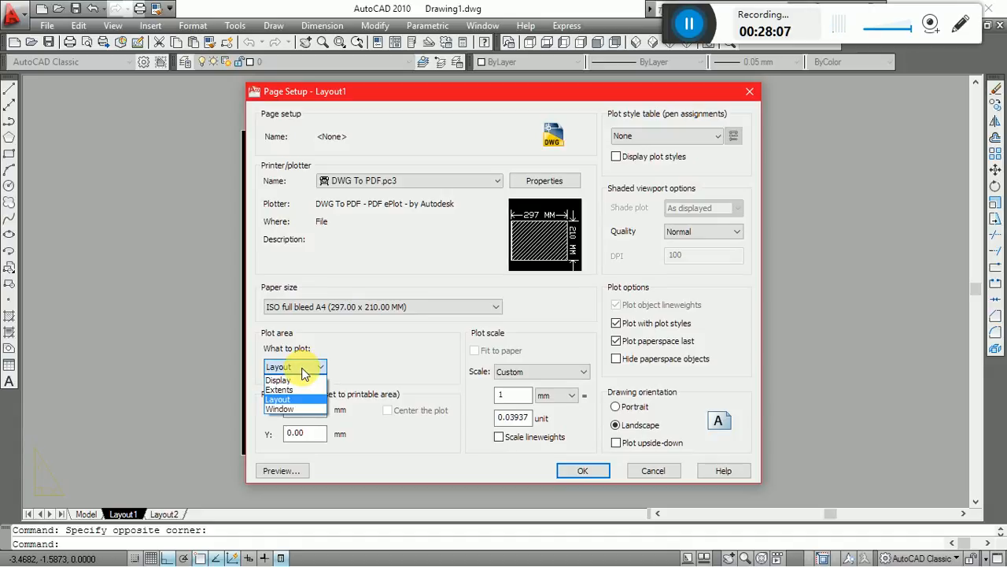
left_click(294, 410)
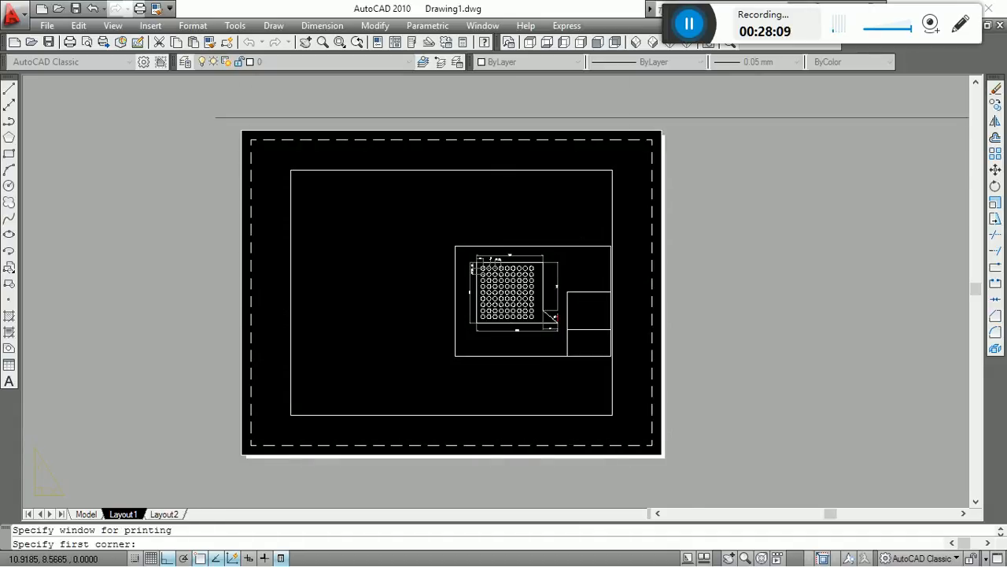
scroll(607, 285, "up", 2)
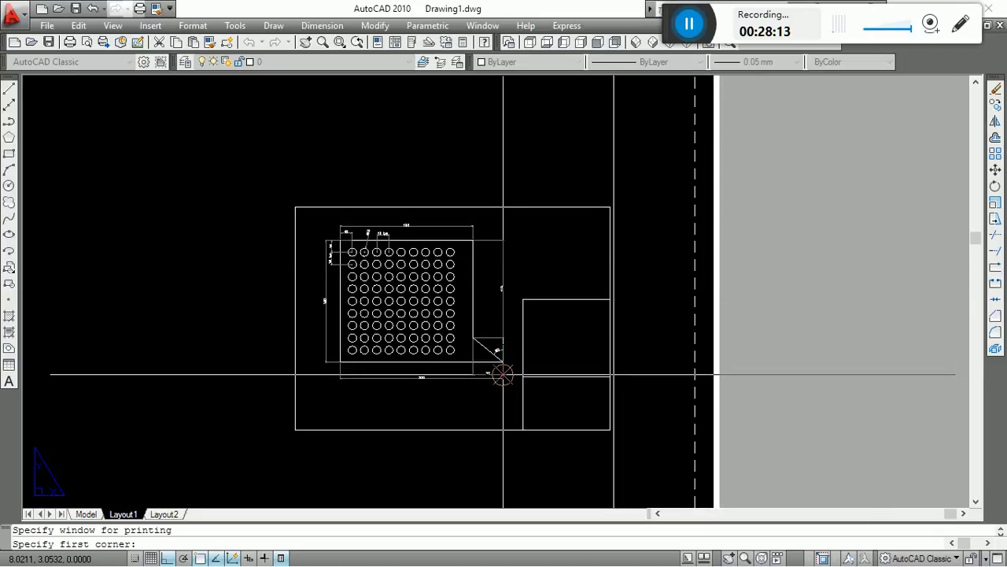
left_click(295, 430)
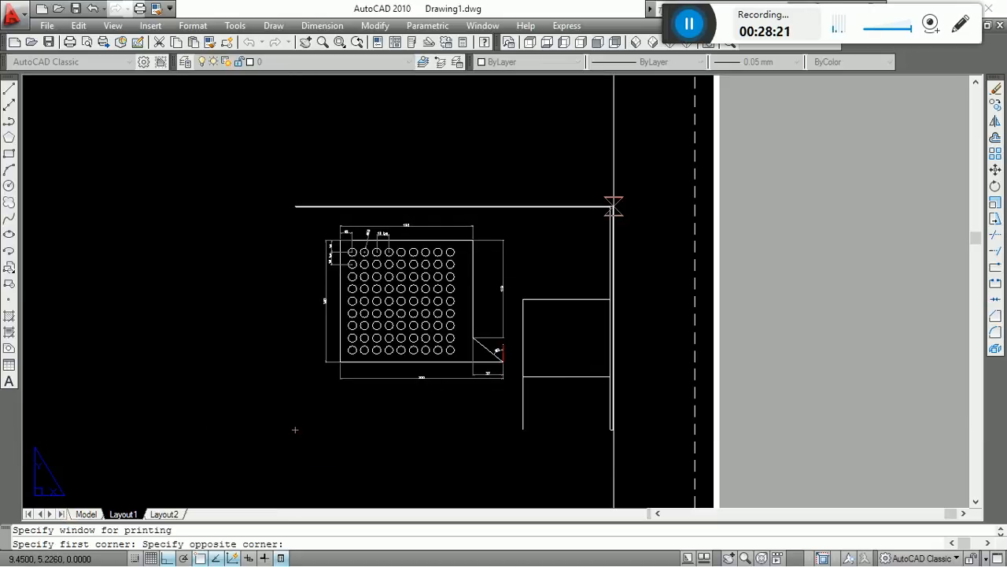
left_click(613, 204)
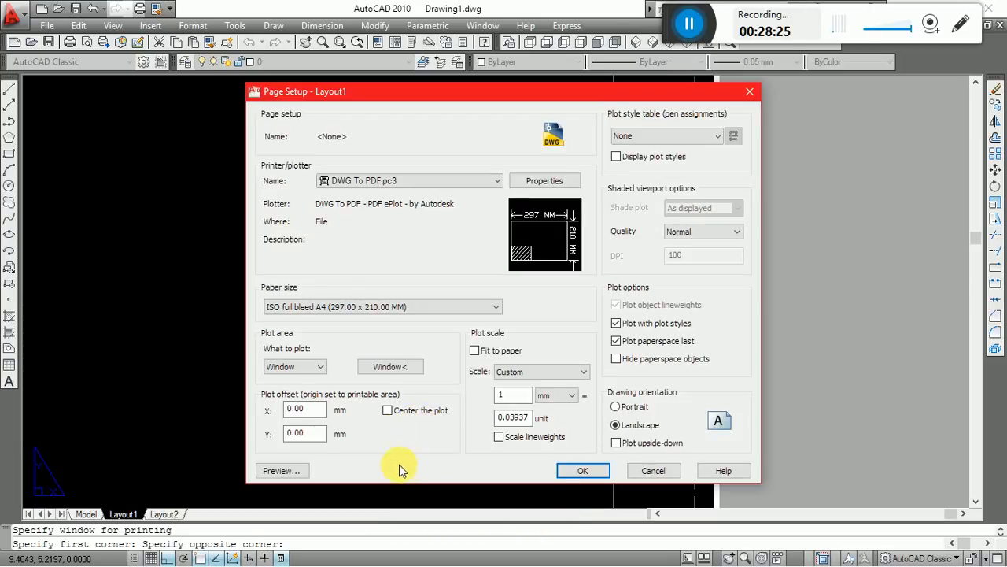
Center the plot and fit it to the paper, then accept the page setup and close the Page Setup Manager.
left_click(401, 417)
left_click(474, 350)
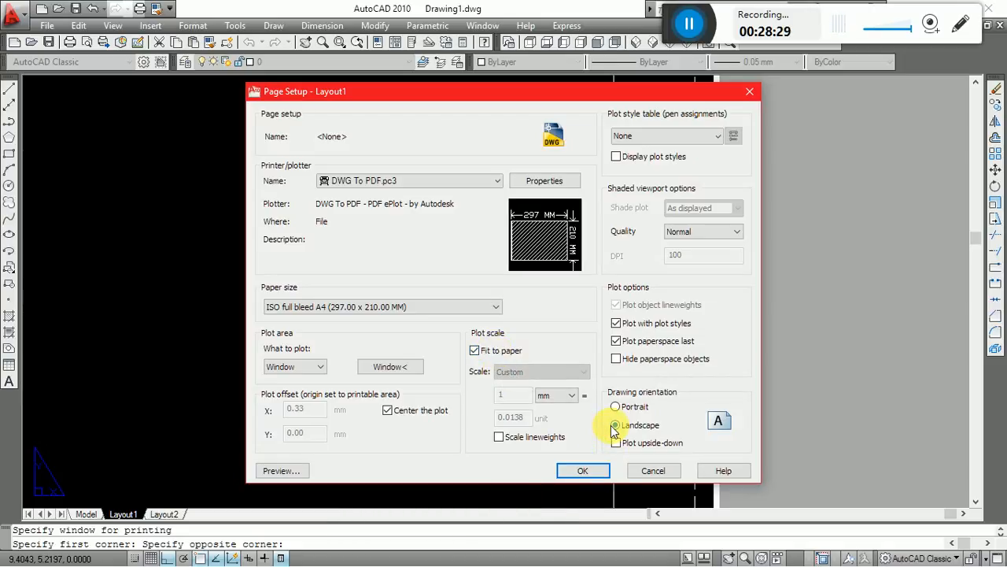
left_click(580, 472)
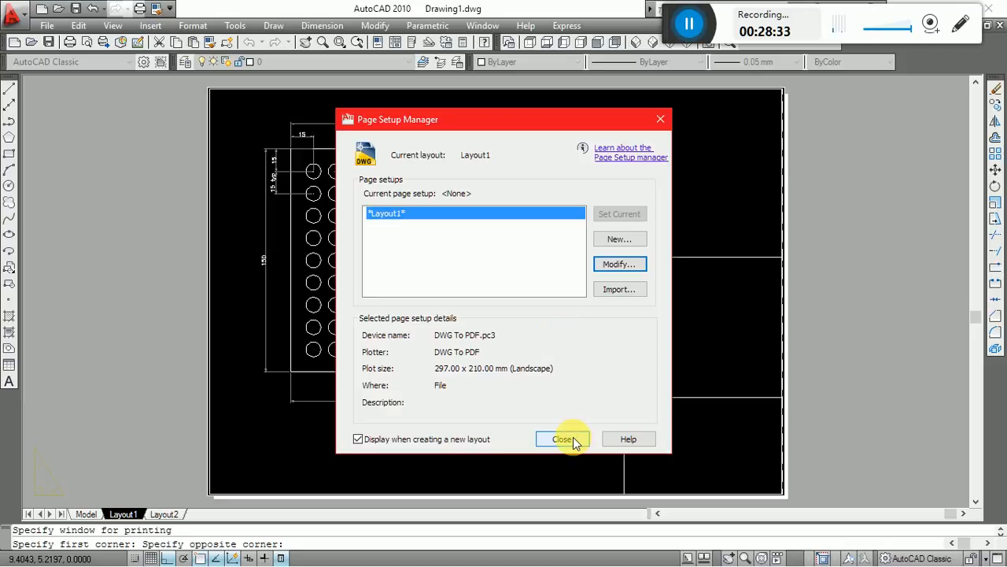
left_click(573, 439)
Select the layout viewport and stretch its upper-left corner in to the upper-left corner of the A4 sheet.
scroll(405, 333, "down", 4)
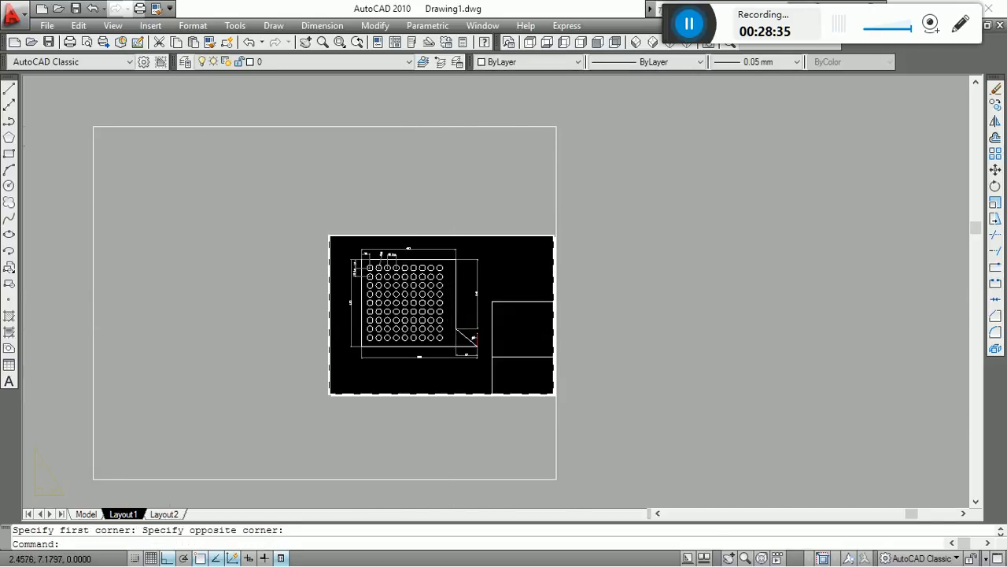
left_click(165, 104)
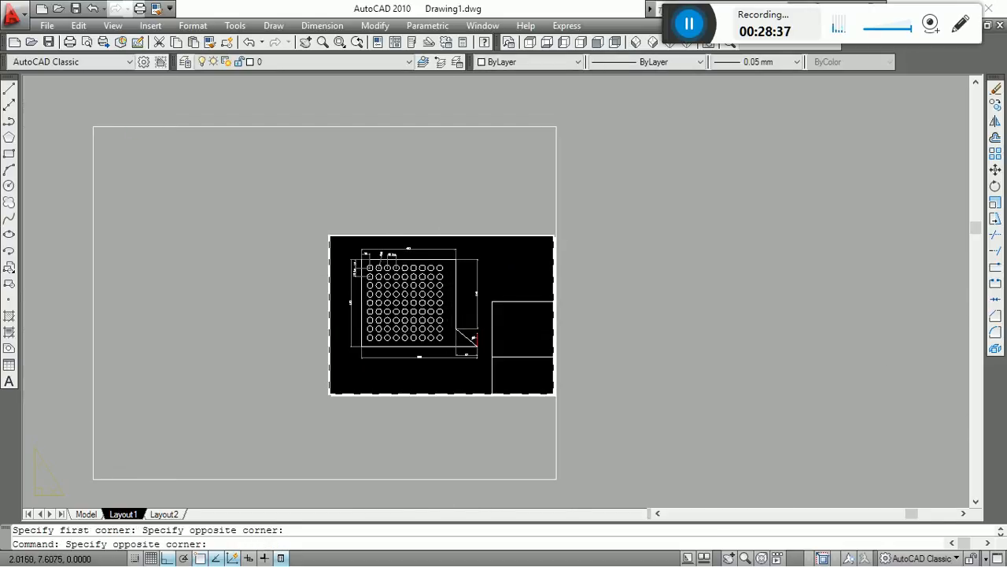
left_click(174, 106)
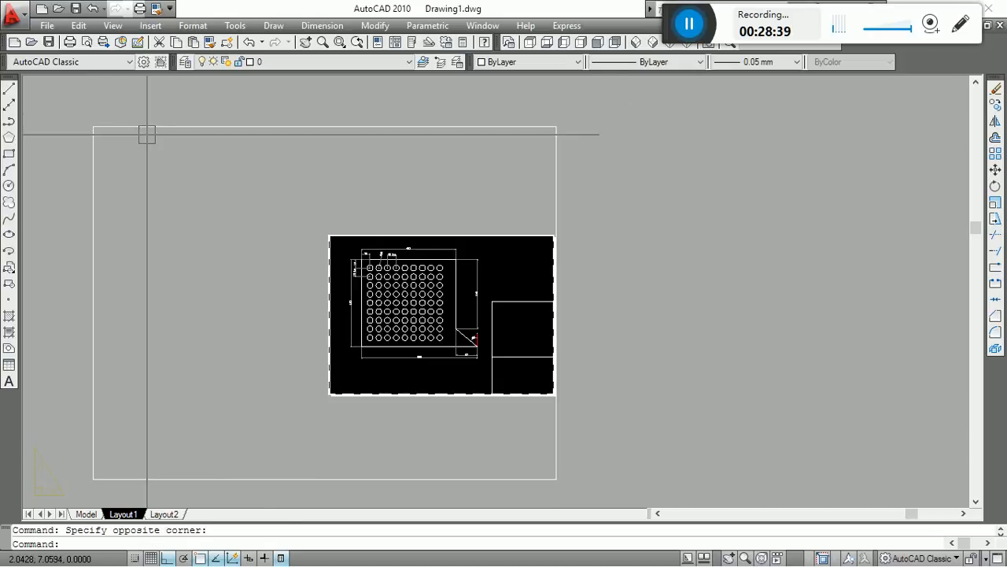
left_click(147, 126)
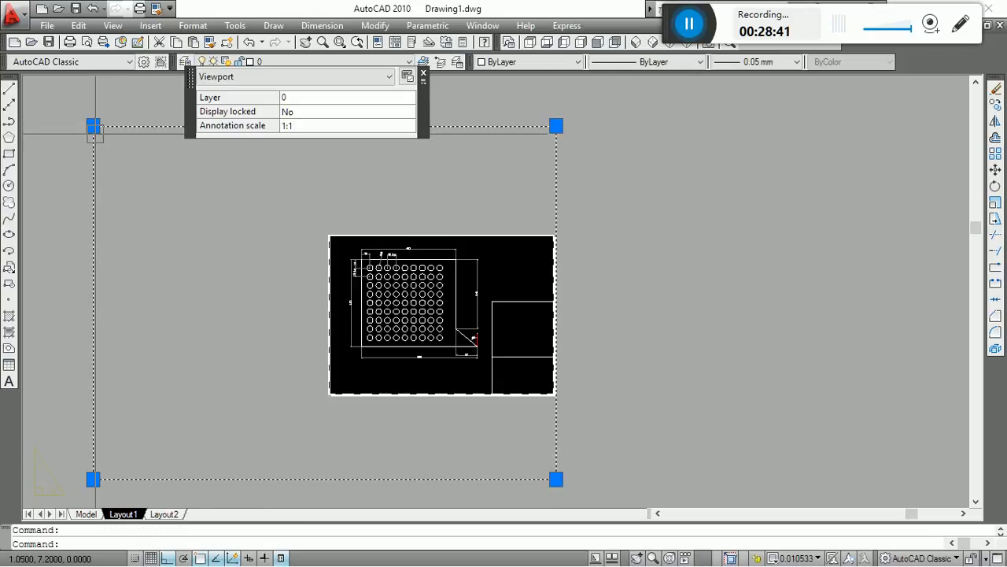
left_click(92, 126)
scroll(329, 236, "up", 10)
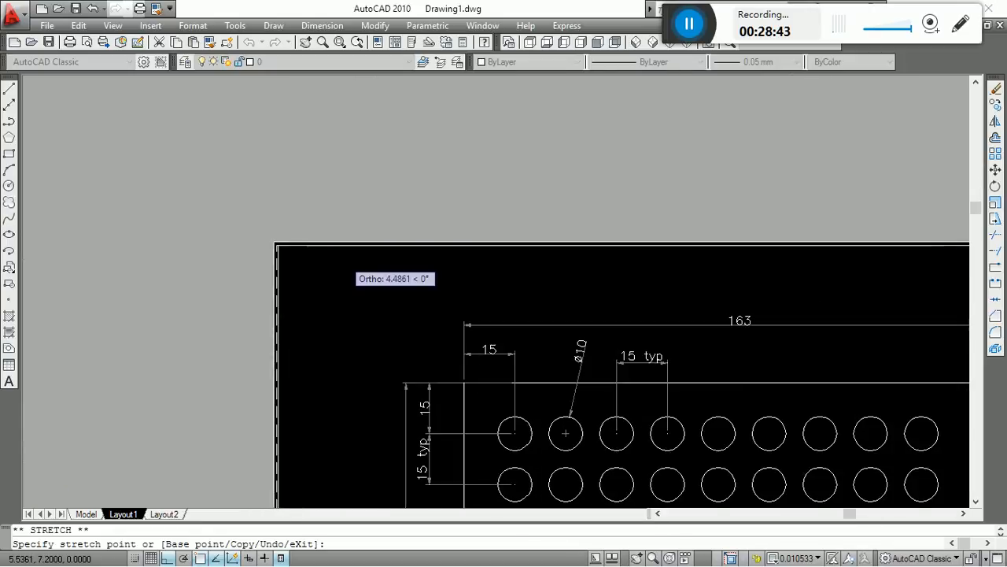
left_click(234, 230)
scroll(229, 228, "down", 8)
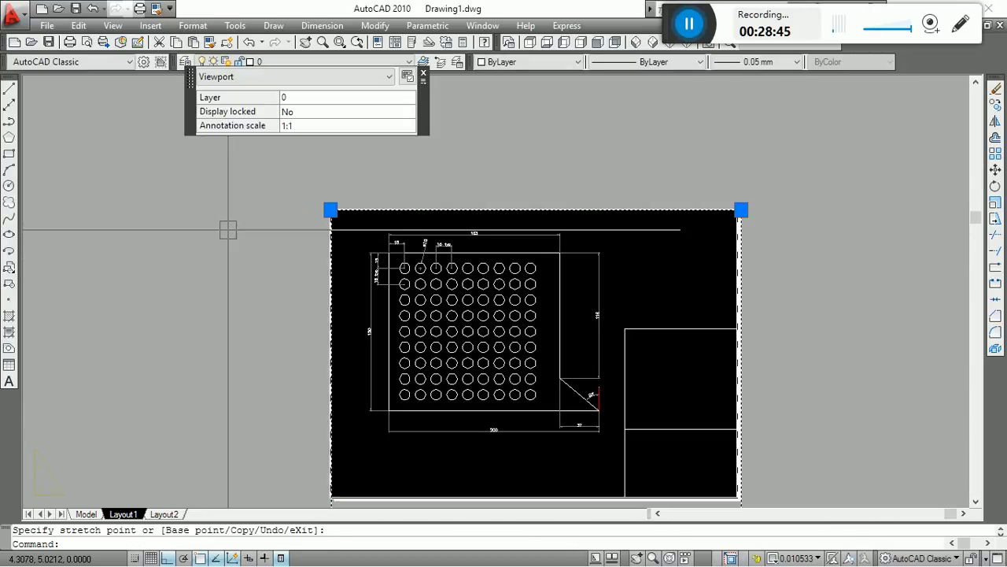
Stretch the viewport's lower-left corner up to the sheet's lower-left corner and deselect the viewport.
scroll(340, 306, "up", 3)
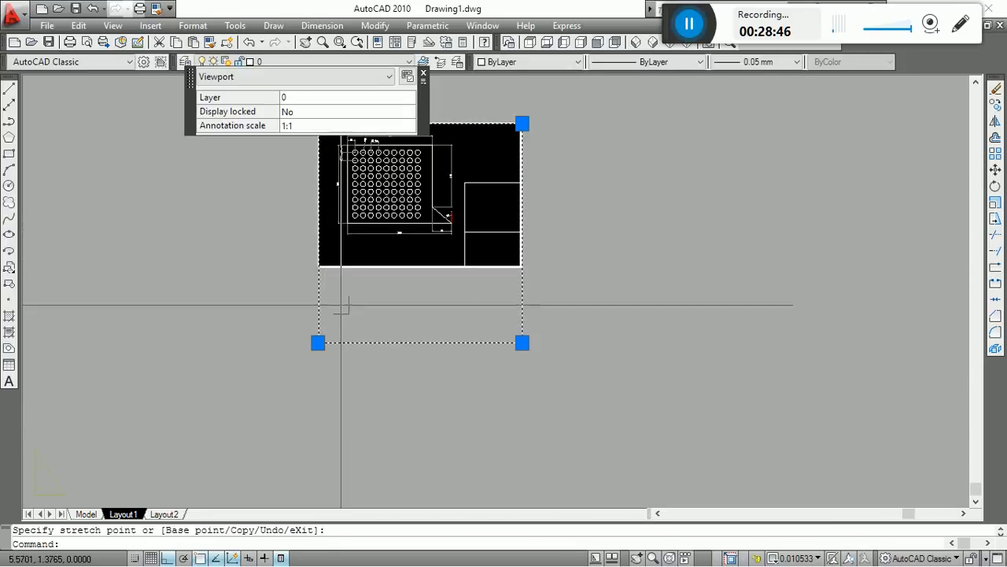
left_click(318, 343)
scroll(330, 260, "up", 6)
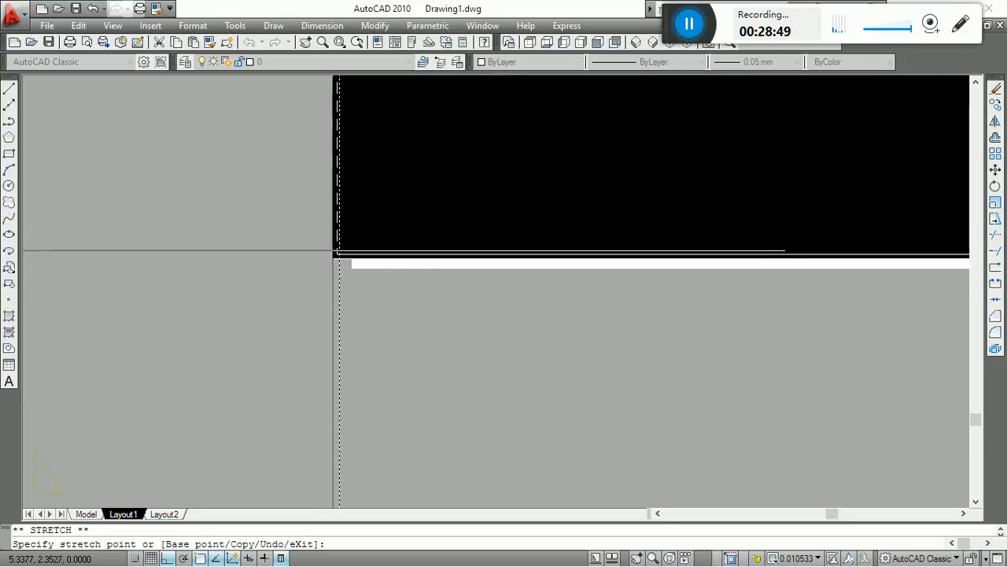
left_click(339, 253)
scroll(385, 362, "down", 8)
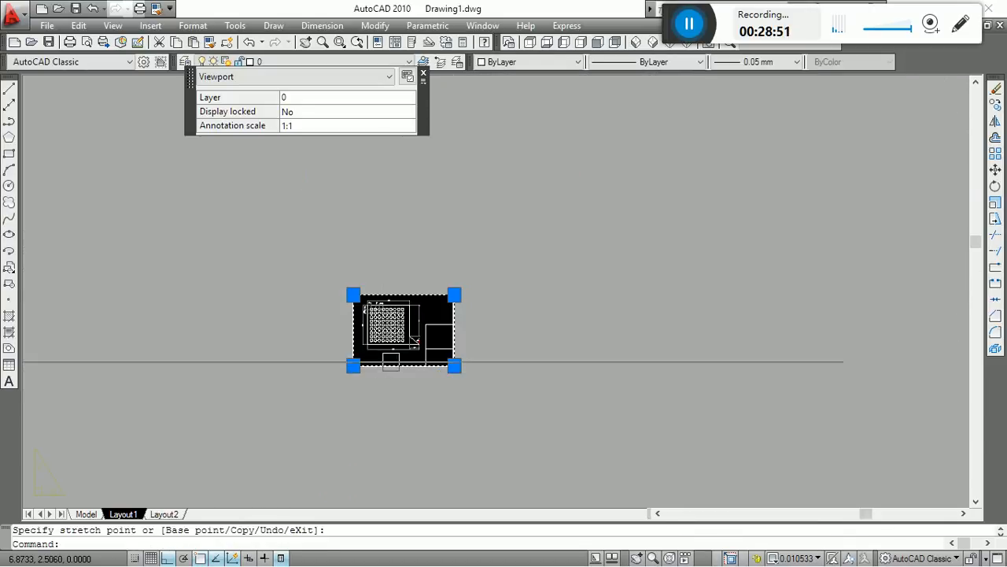
scroll(397, 334, "up", 2)
key("Escape")
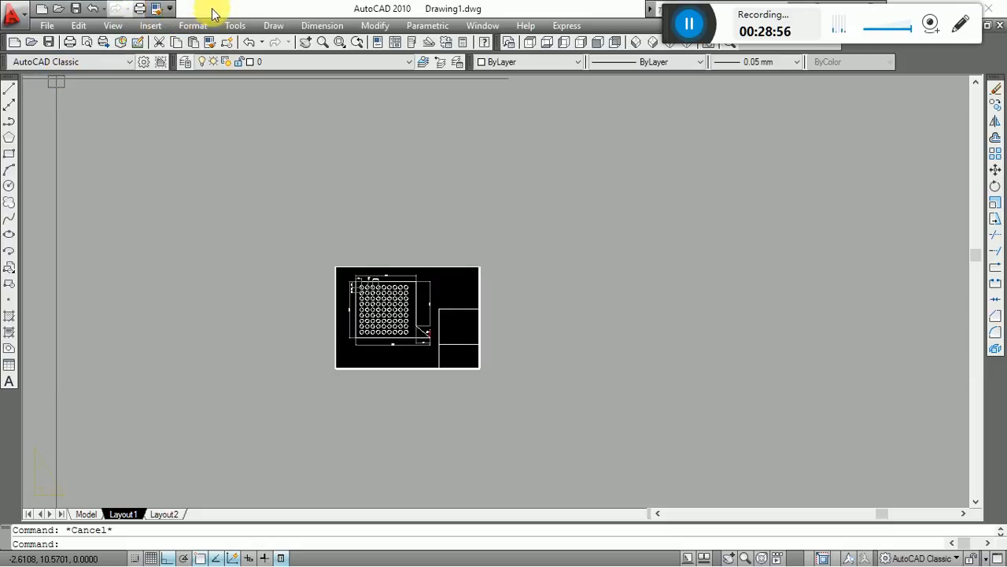
left_click(713, 382)
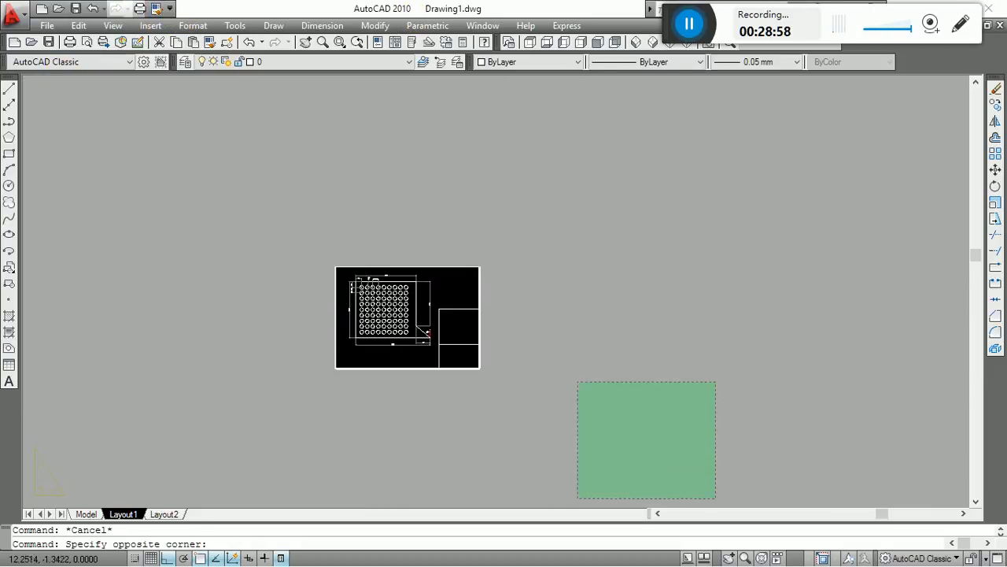
left_click(577, 499)
scroll(472, 309, "up", 5)
middle_click_drag(511, 319, 506, 152)
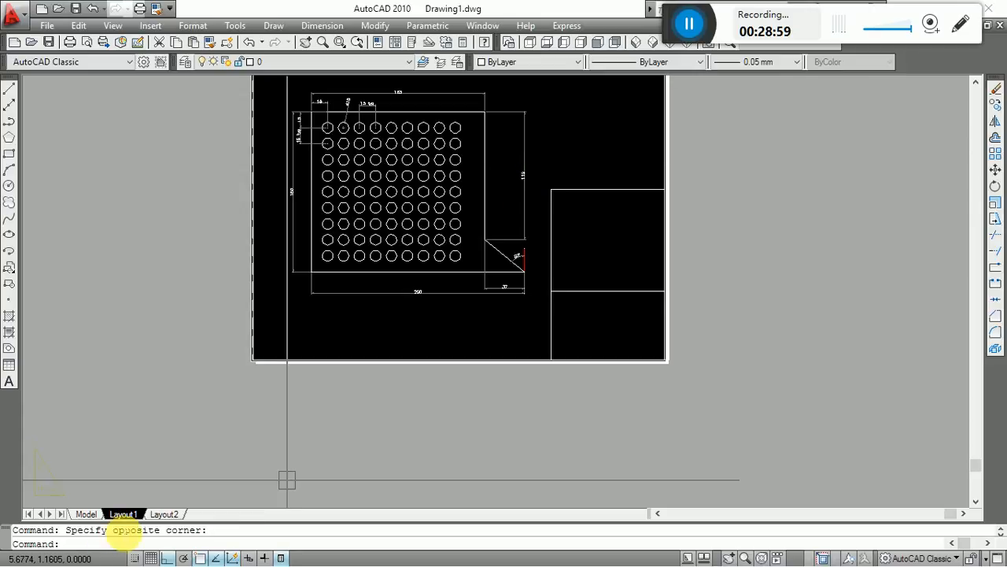
Rename Layout1 as "A4 sheet" and compare the renamed layout with model space.
right_click(126, 518)
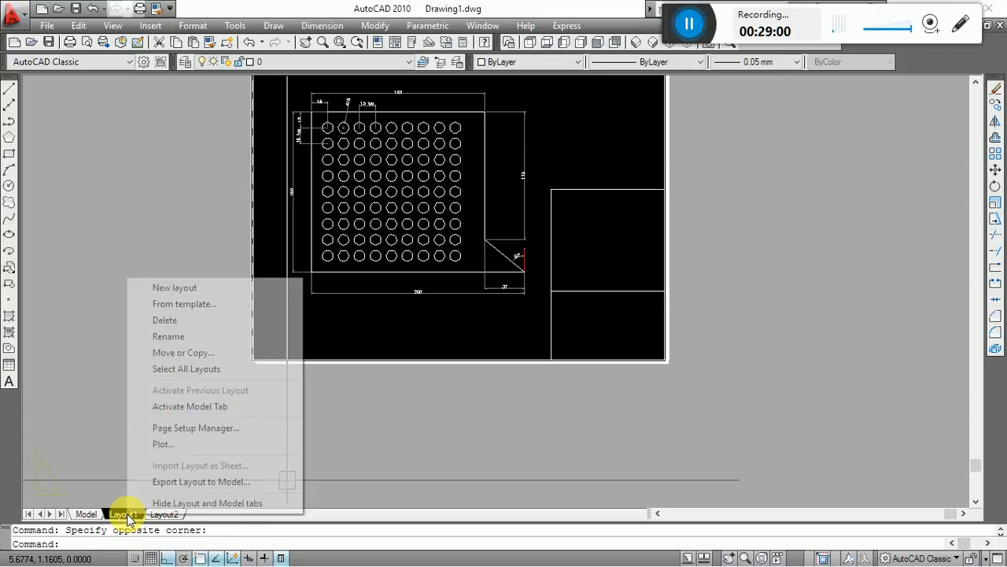
left_click(163, 337)
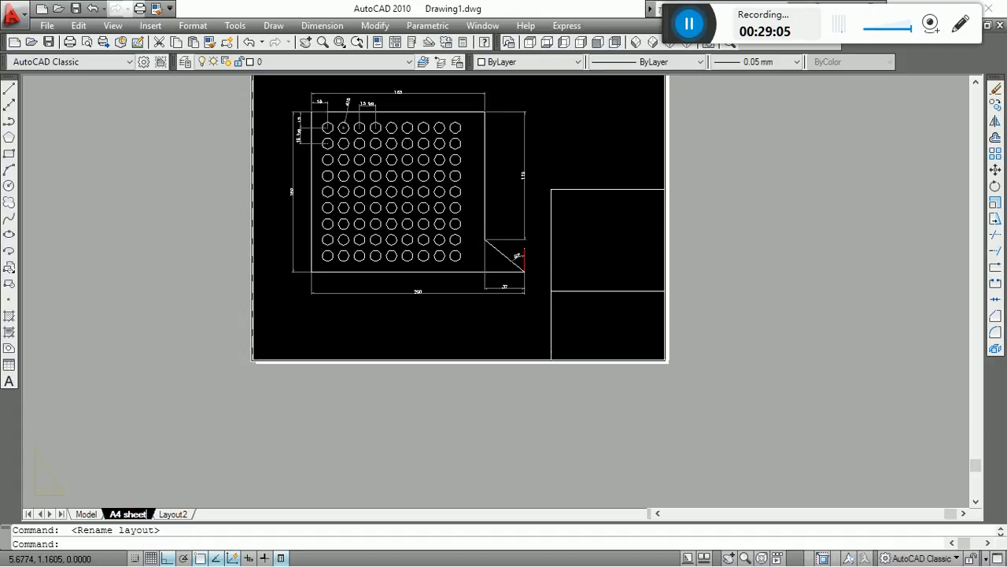
left_click(86, 514)
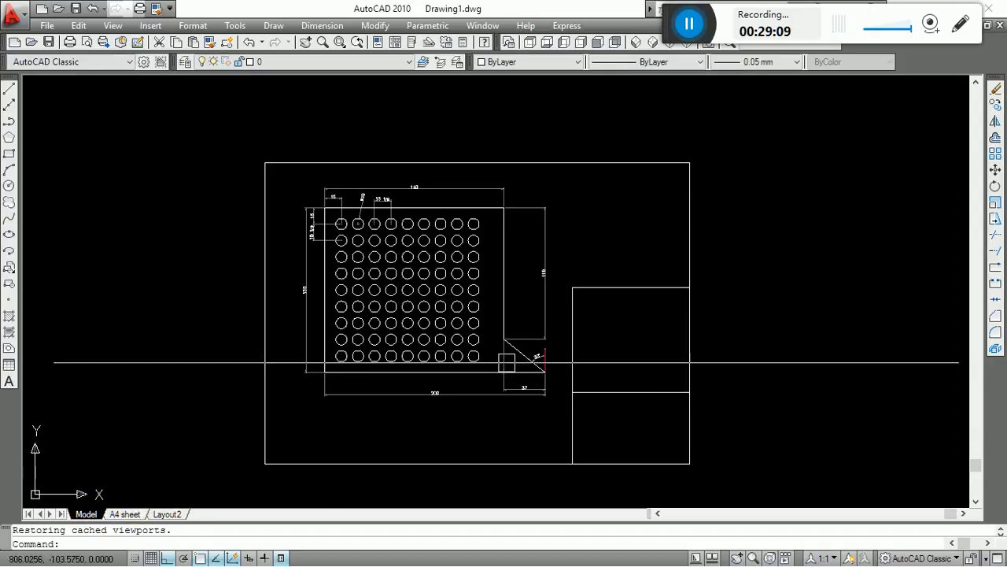
left_click(126, 514)
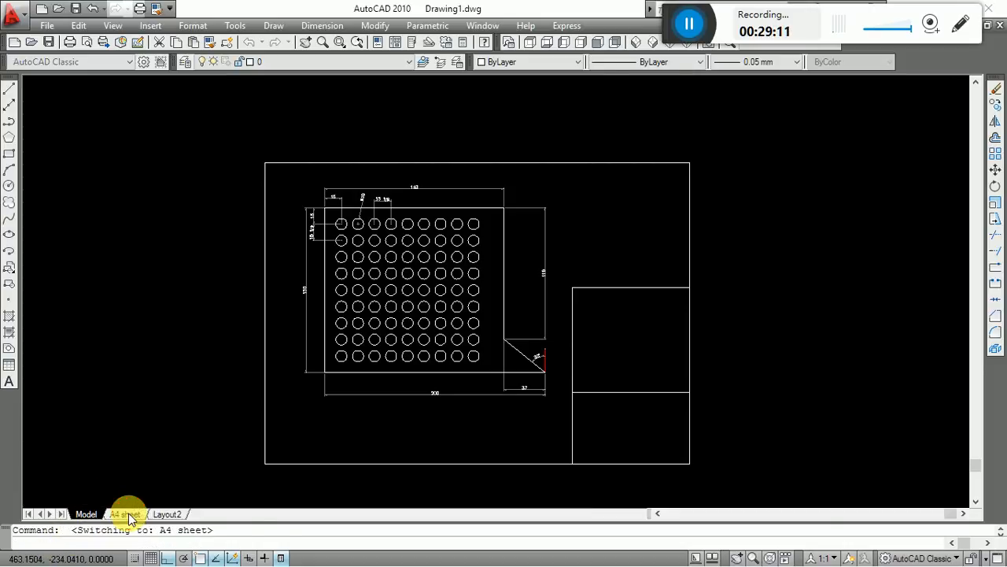